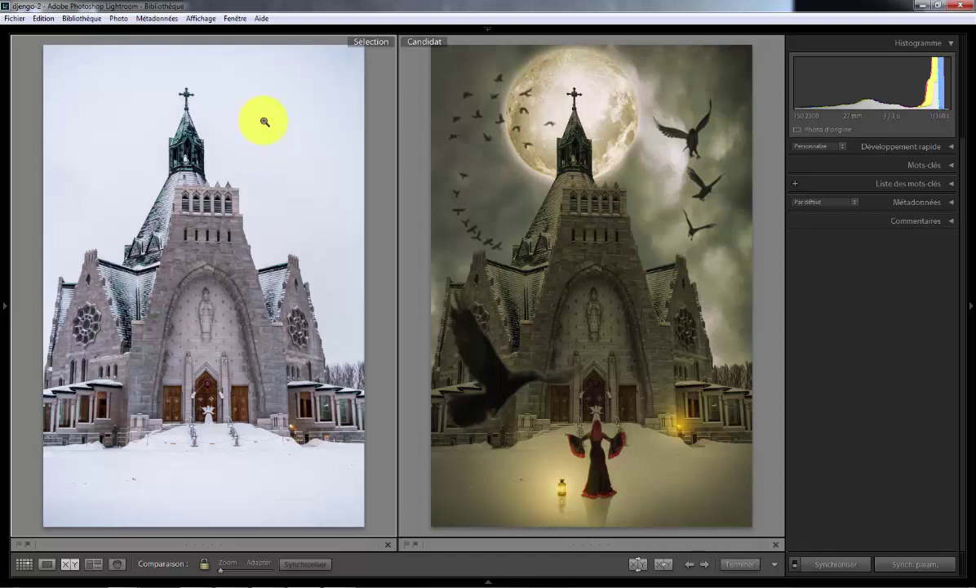
- Send the original snowy church photo from Lightroom to Photoshop CC using Modifier dans
right_click(263, 124)
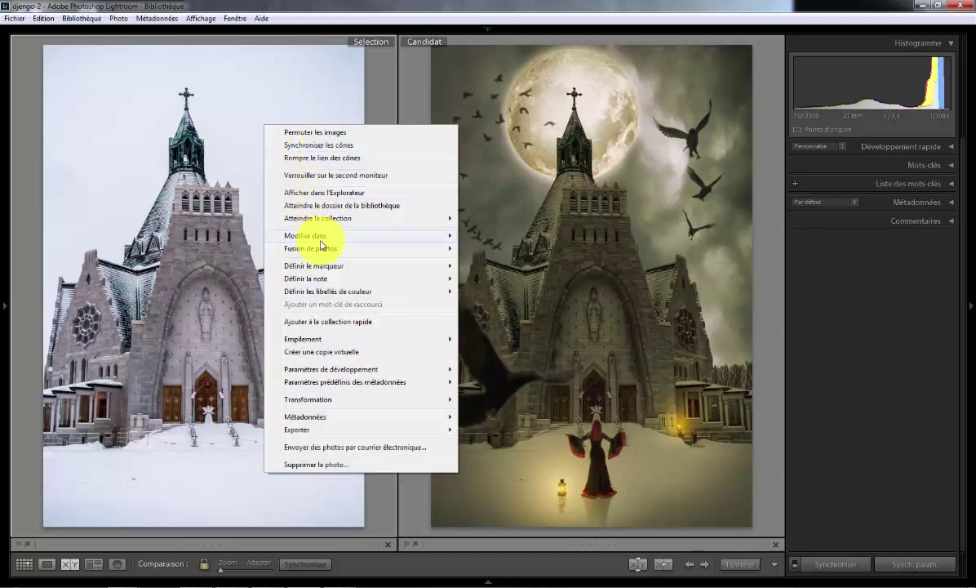
mouse_move(310, 235)
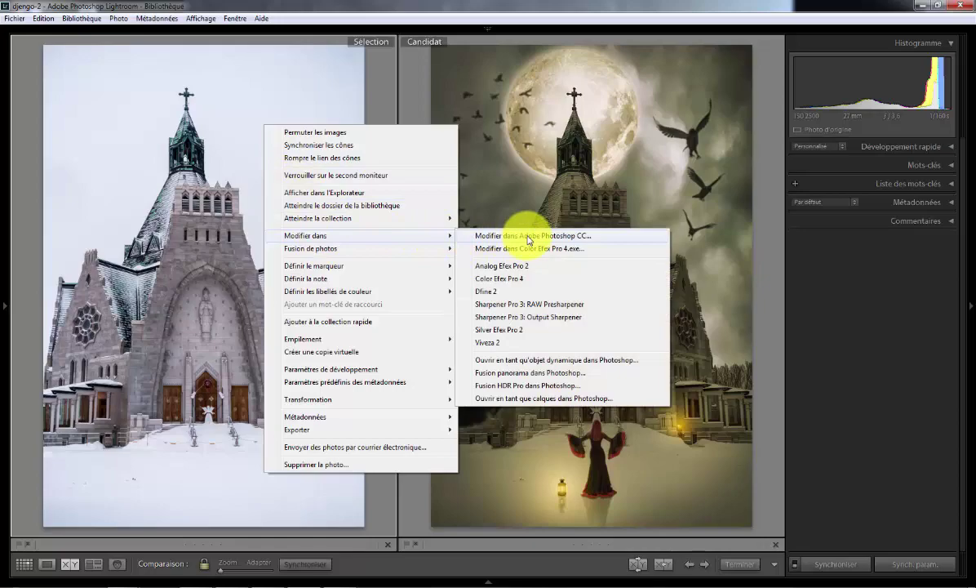
click(528, 236)
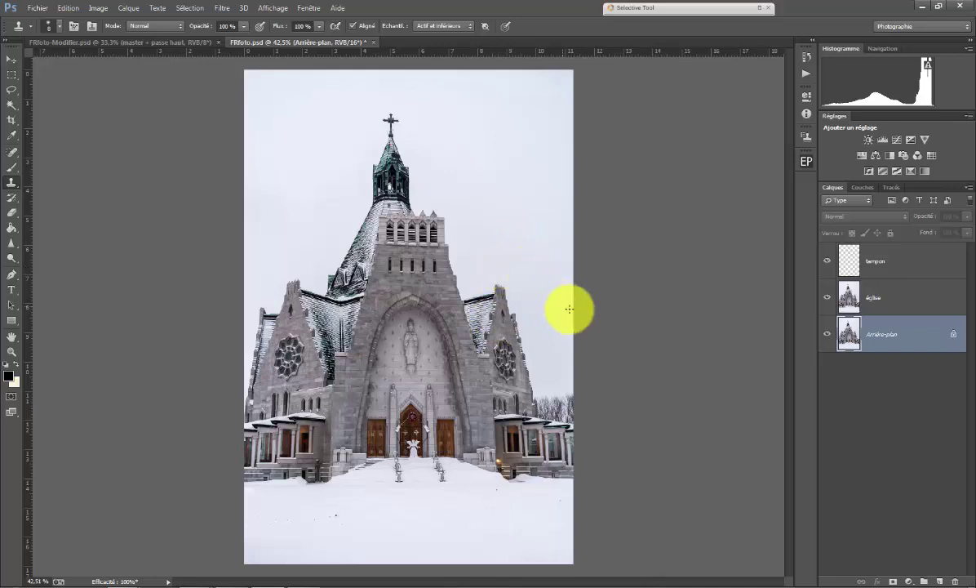
- Start duplicating the Arrière-plan layer, then cancel the duplication
right_click(878, 333)
click(779, 357)
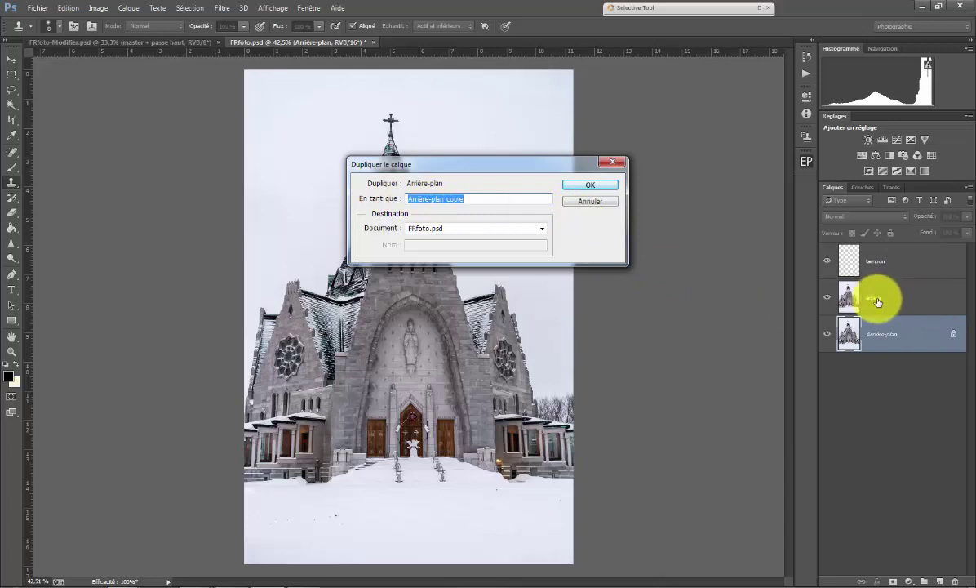
click(590, 202)
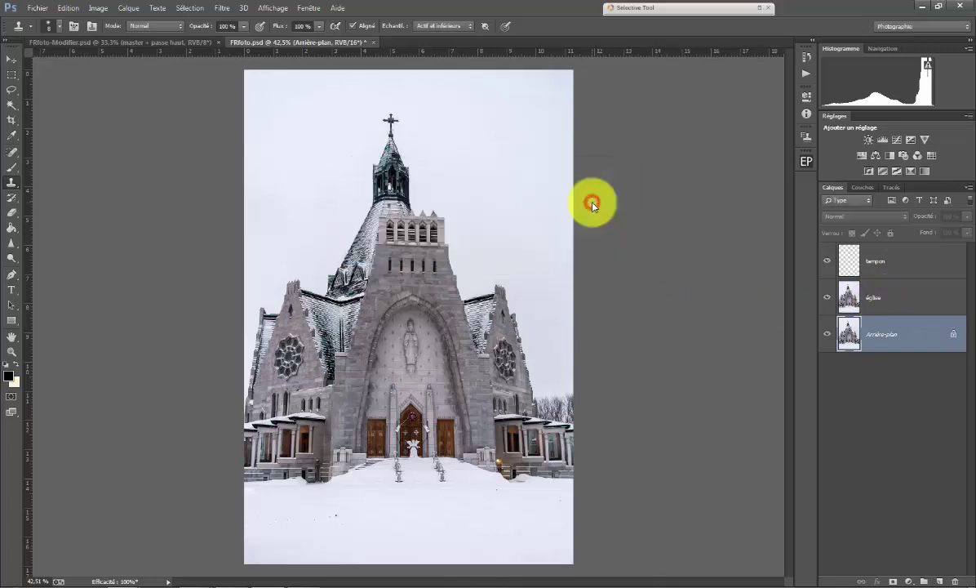
- Make église the active layer, hide tampon, and zoom in on the church doors
click(878, 297)
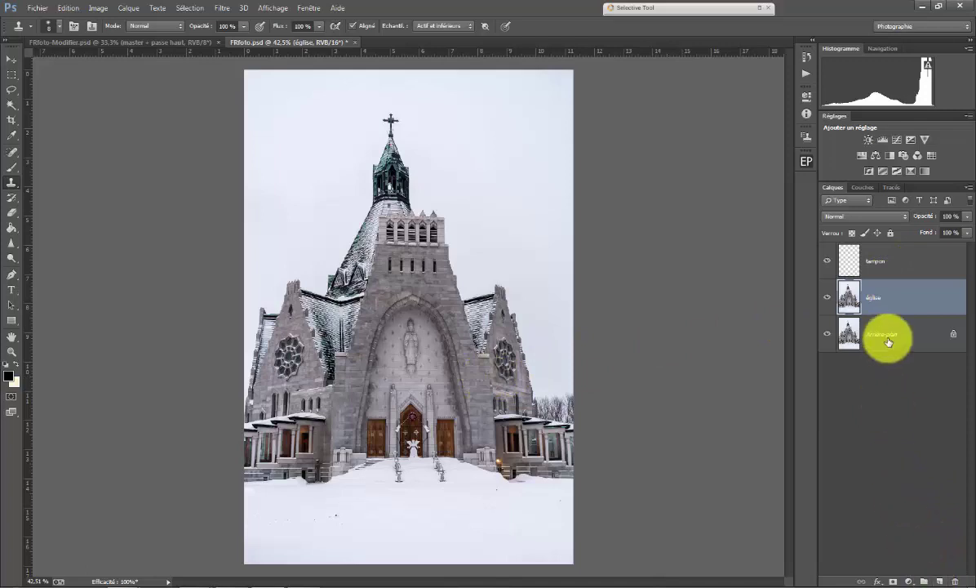
click(826, 260)
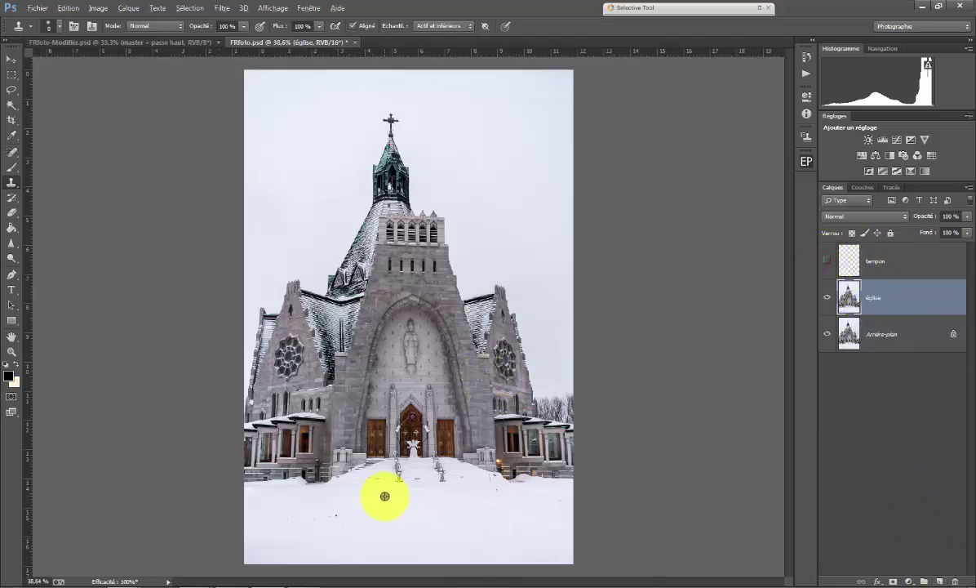
scroll(371, 499, down, 2)
scroll(371, 499, up, 2)
scroll(377, 496, up, 2)
scroll(382, 493, up, 2)
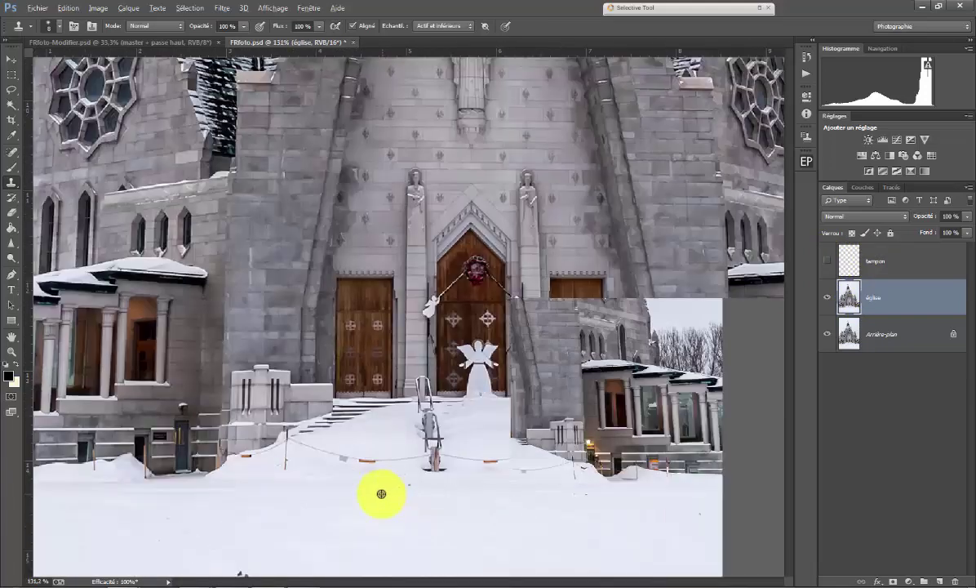
scroll(348, 481, up, 2)
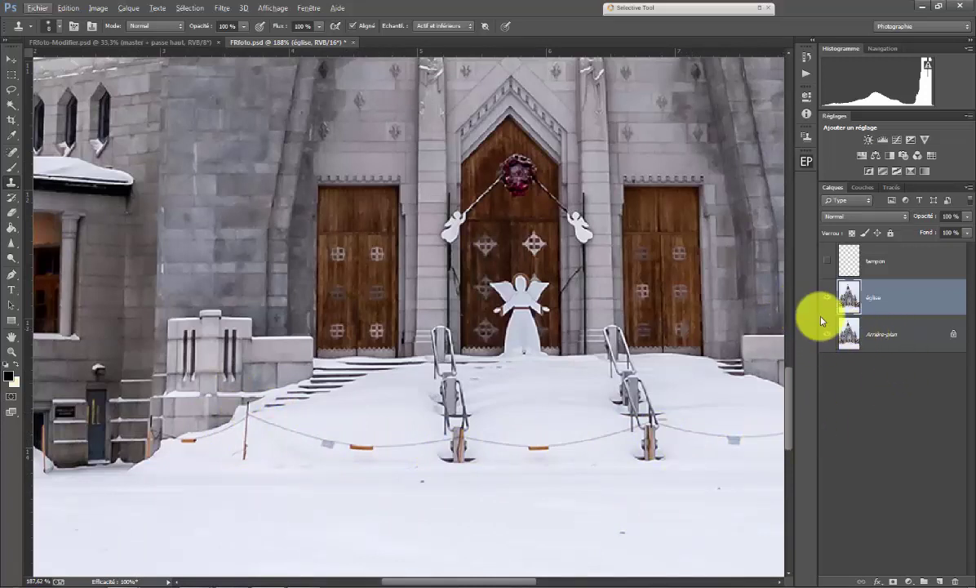
mouse_move(902, 302)
mouse_down()
mouse_move(953, 581)
mouse_move(942, 583)
mouse_up()
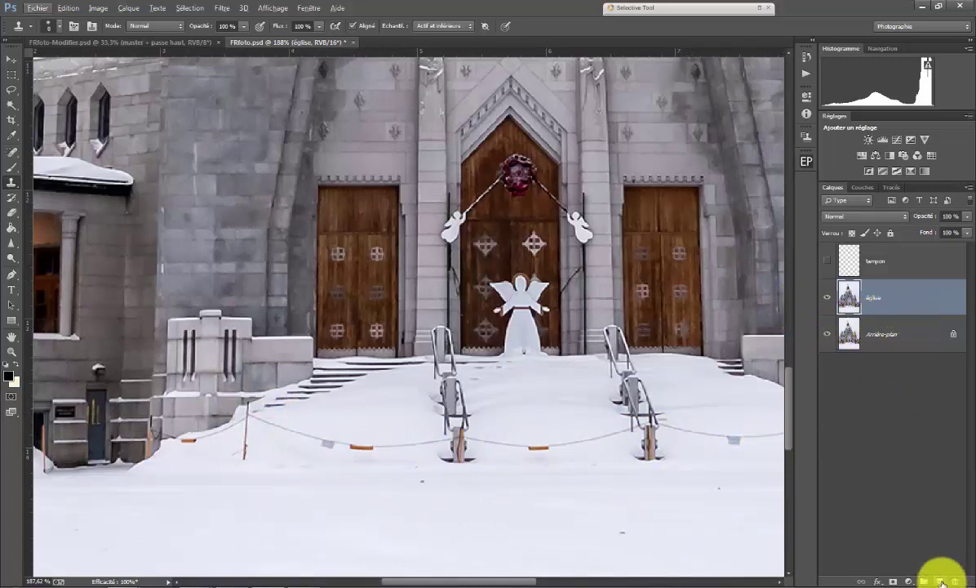
- Add a new empty layer, Calque 1, above église and keep its default name
click(940, 581)
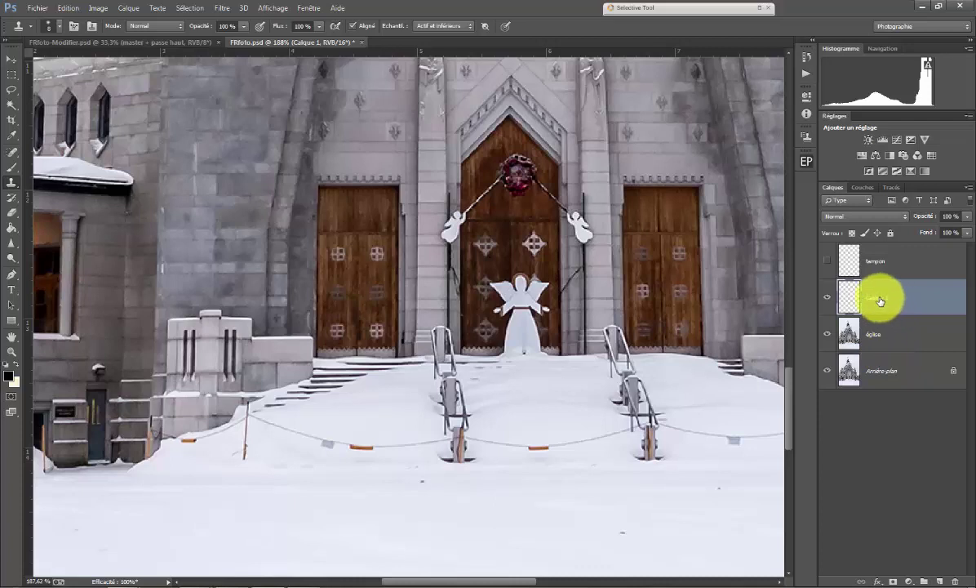
double_click(879, 298)
click(917, 297)
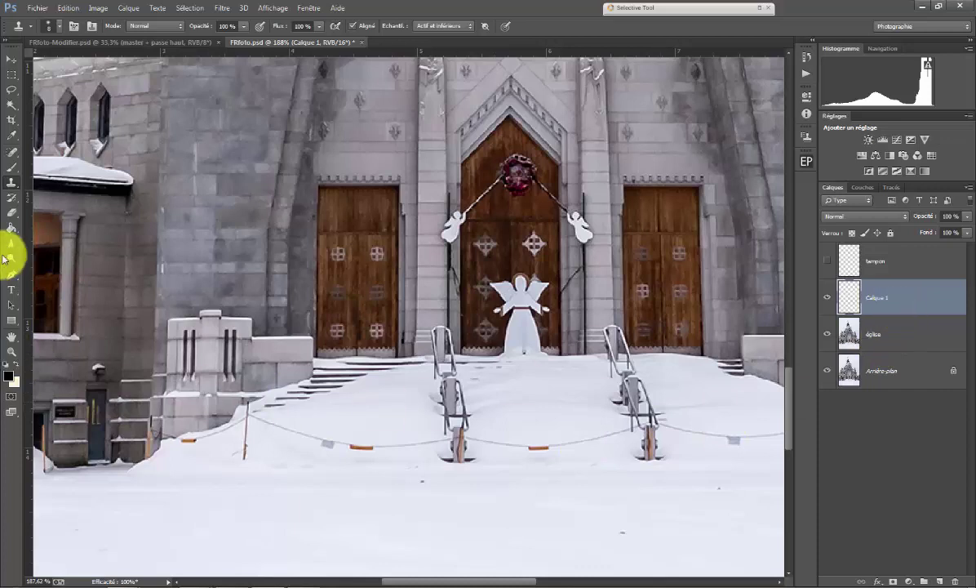
- Clone-stamp snow over the posts and rope on the steps, enlarging the brush to 20
right_click(12, 180)
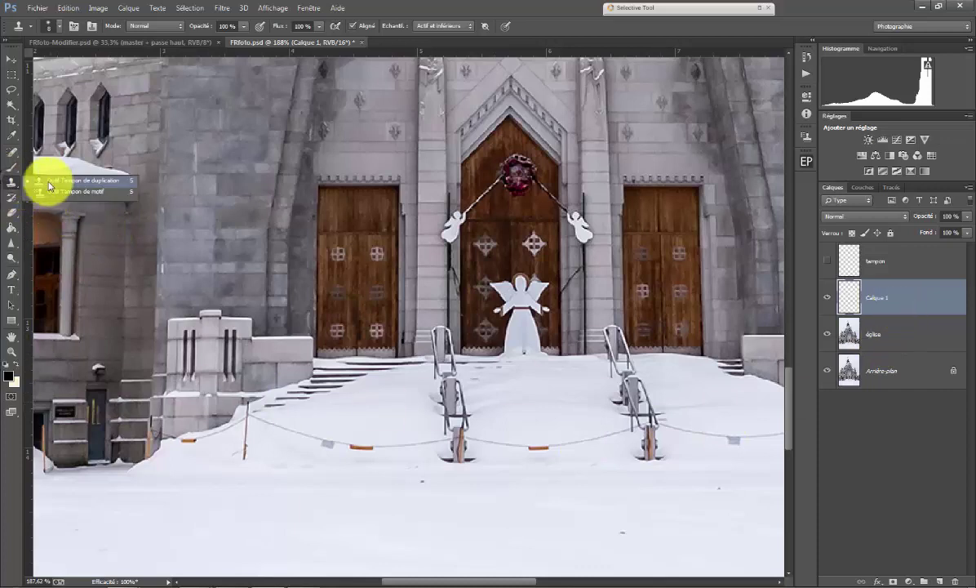
click(75, 180)
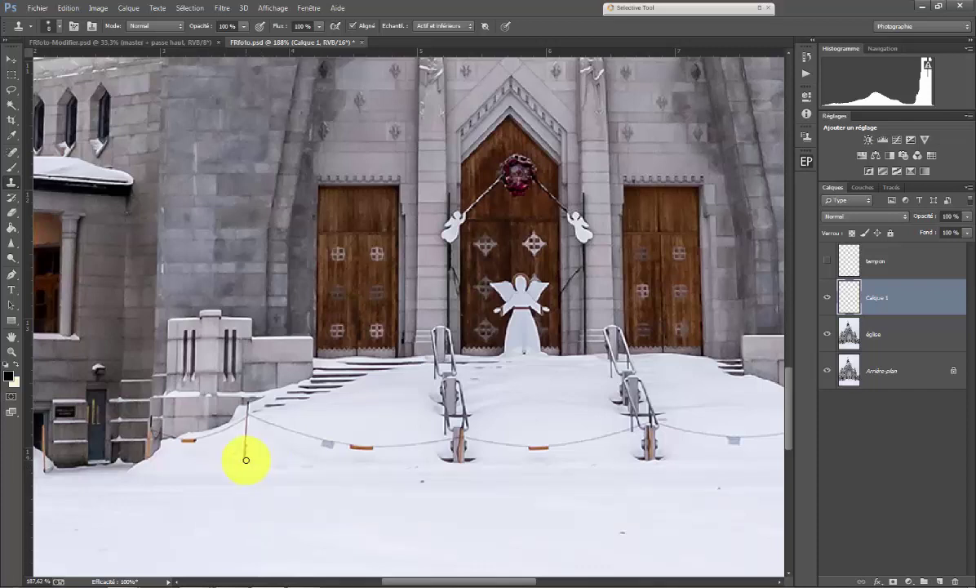
drag(245, 447, 243, 433)
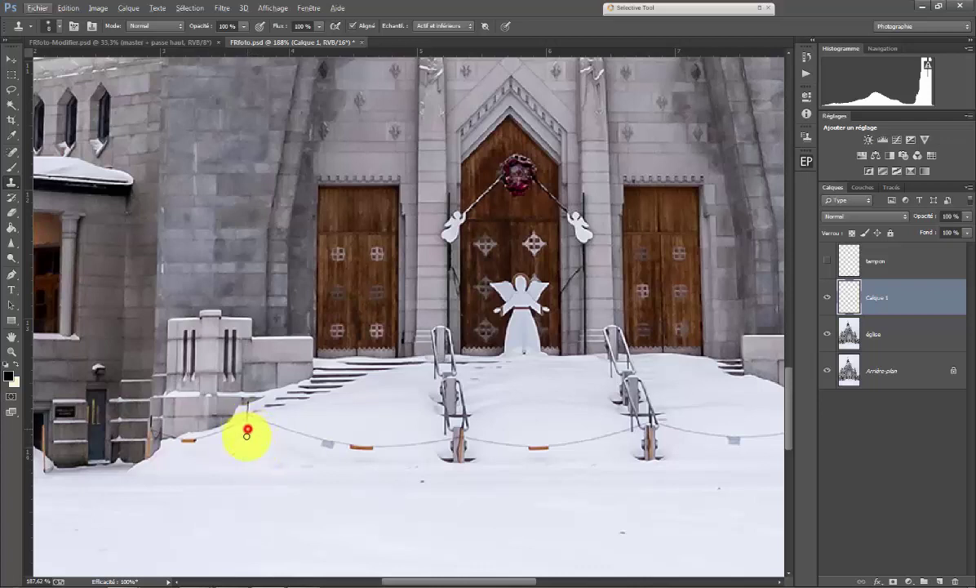
mouse_move(247, 432)
mouse_down()
mouse_move(251, 413)
mouse_move(271, 424)
mouse_up()
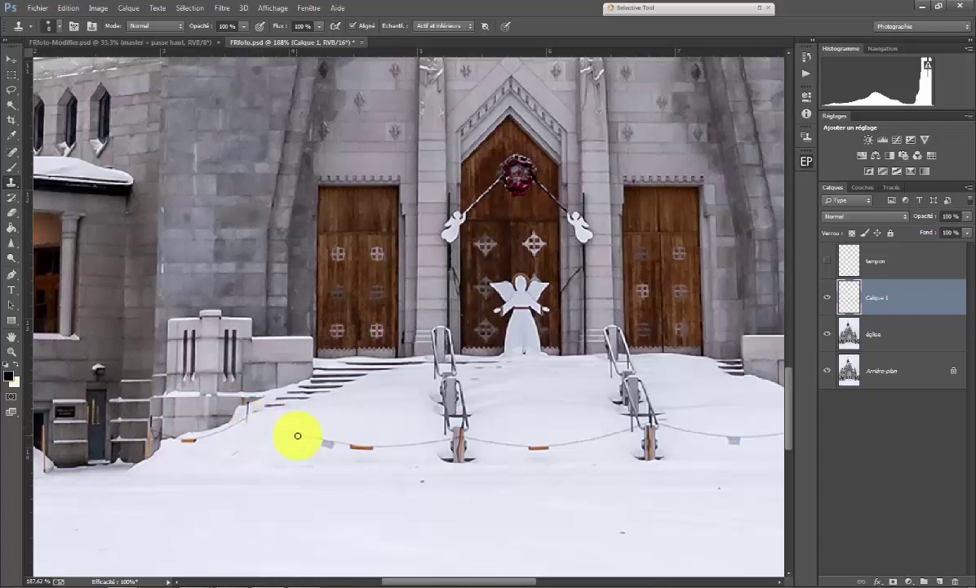
alt+right_click(289, 436)
drag(284, 430, 339, 445)
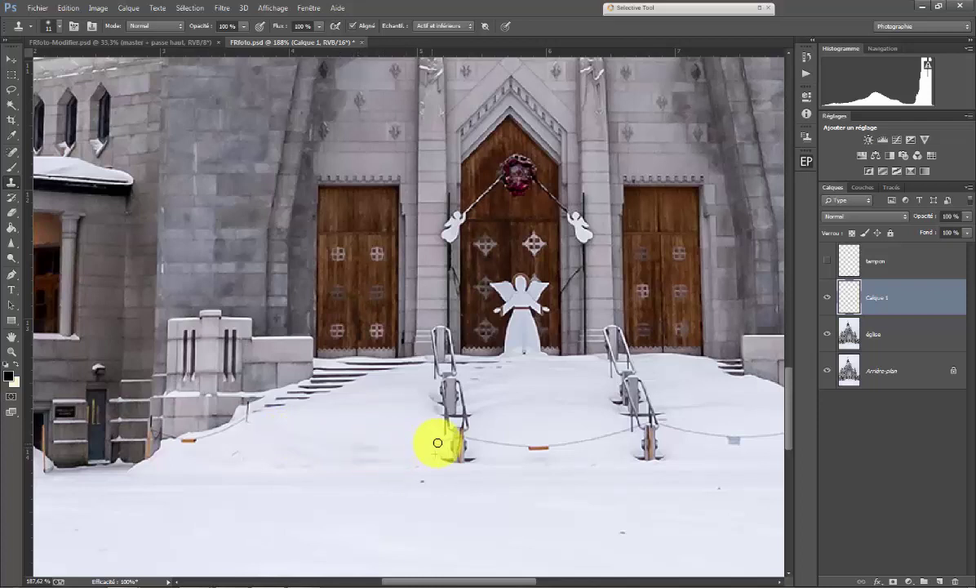
mouse_move(437, 580)
mouse_down()
mouse_move(384, 581)
mouse_move(535, 581)
mouse_move(447, 579)
mouse_up()
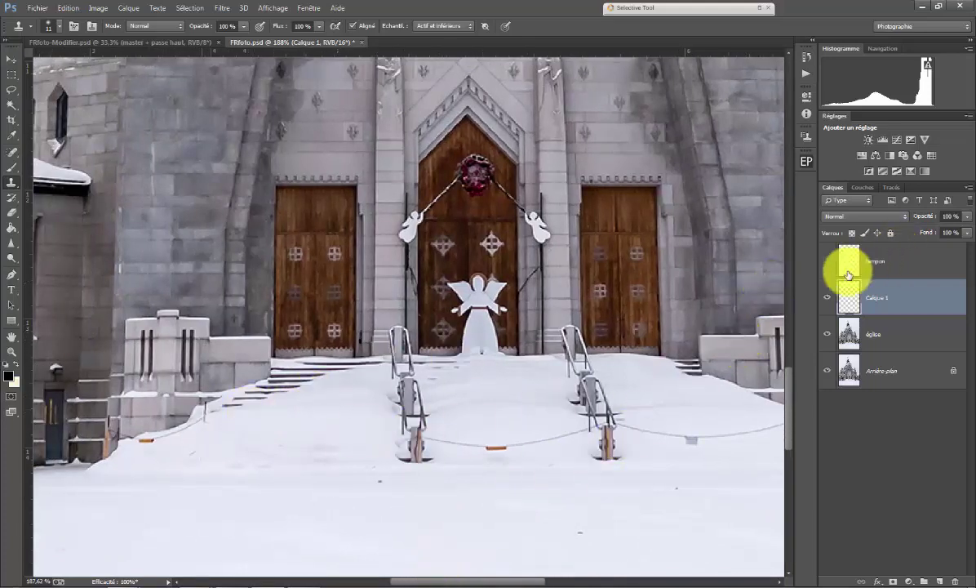
- Hide Calque 1, show the tampon layer again, and zoom back out
click(825, 298)
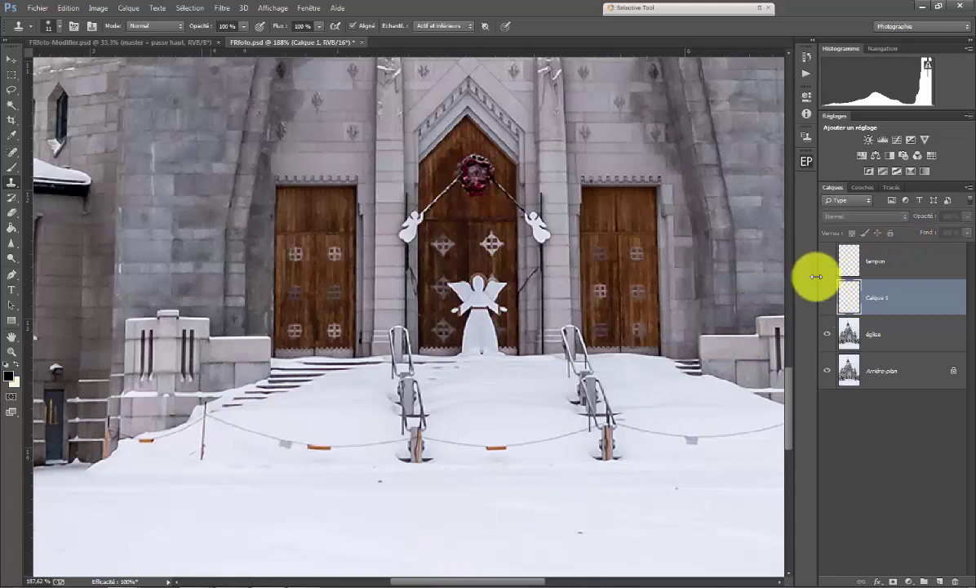
click(828, 261)
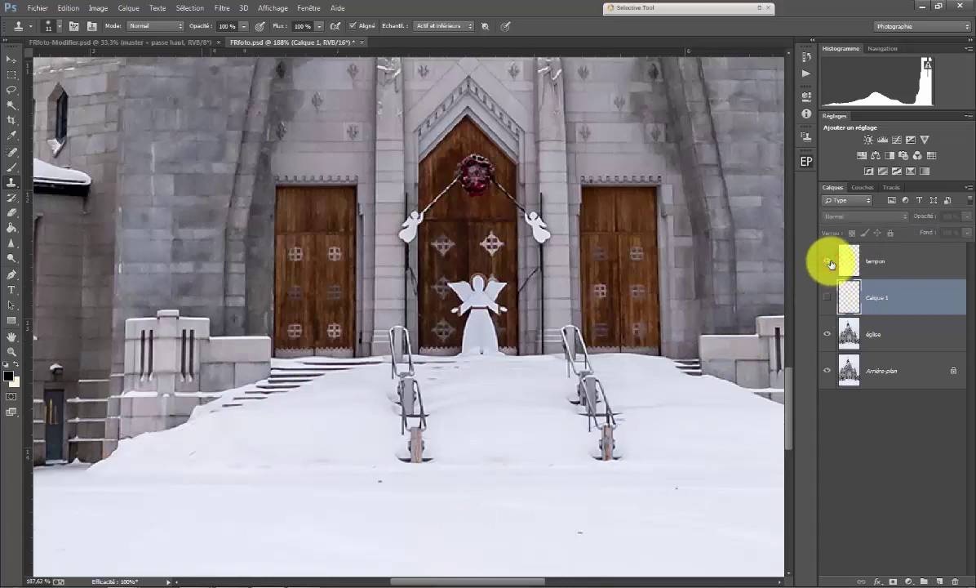
scroll(418, 458, down, 2)
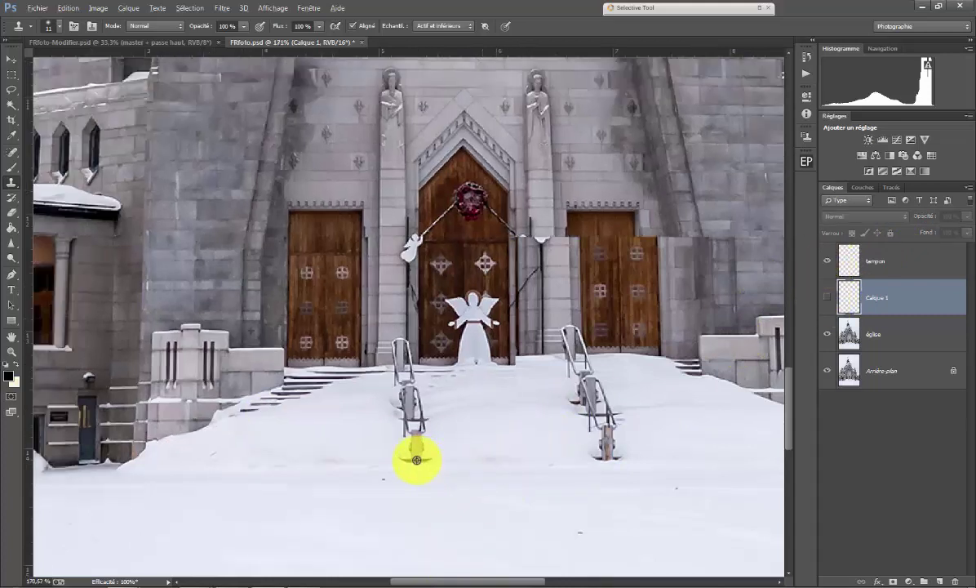
scroll(417, 459, down, 2)
scroll(417, 460, down, 2)
scroll(417, 460, down, 1)
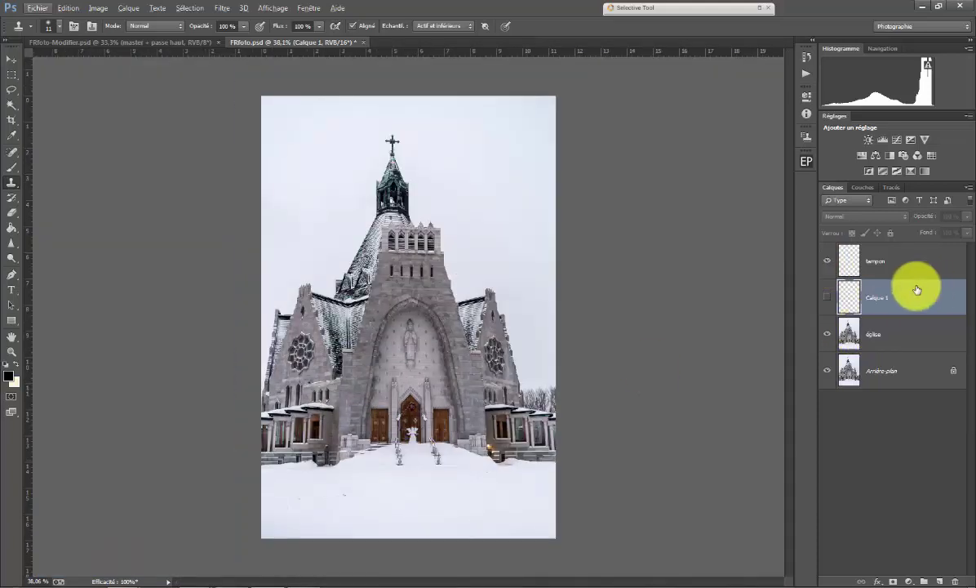
- Delete the Calque 1 layer, select tampon, and fit the image to the window
right_click(880, 302)
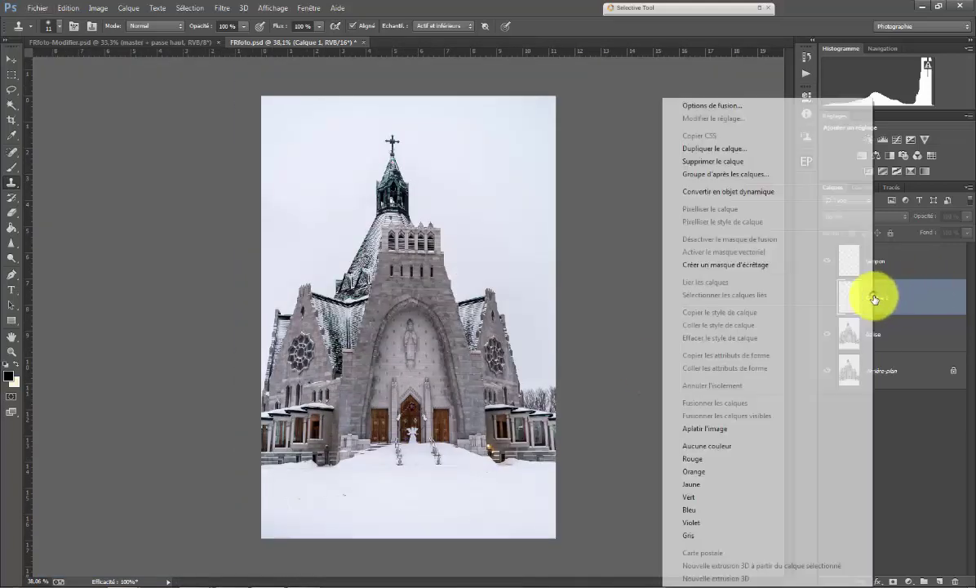
click(712, 162)
click(460, 220)
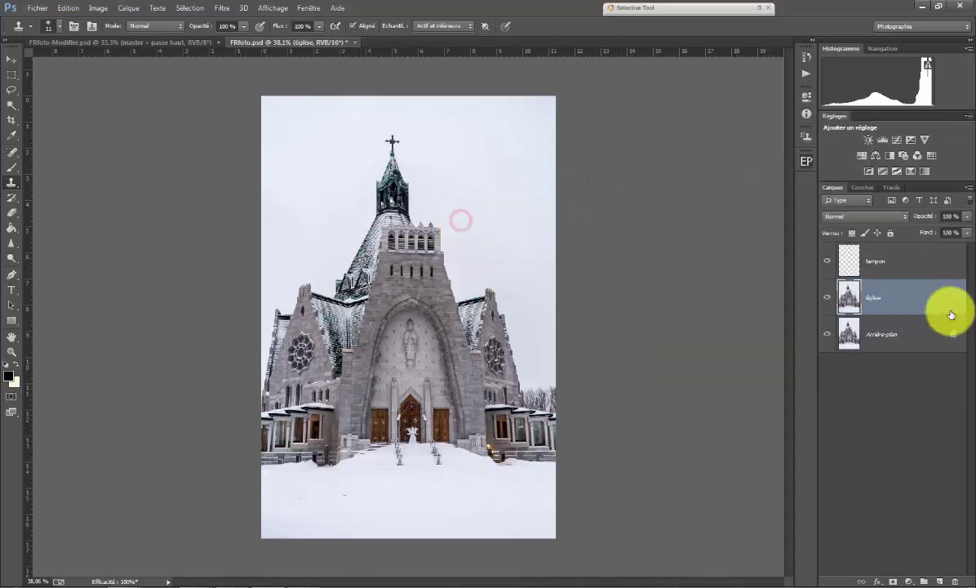
click(871, 261)
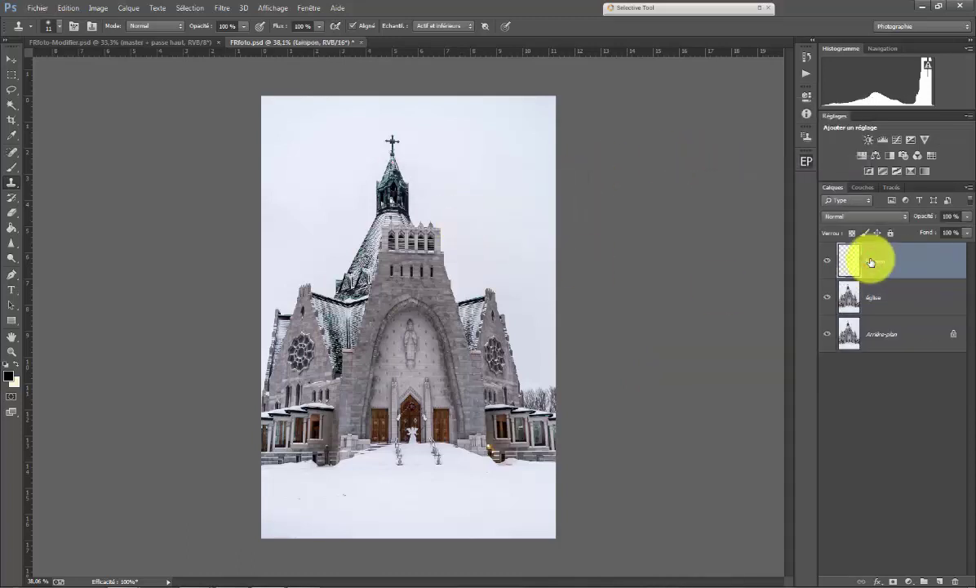
key(ctrl+0)
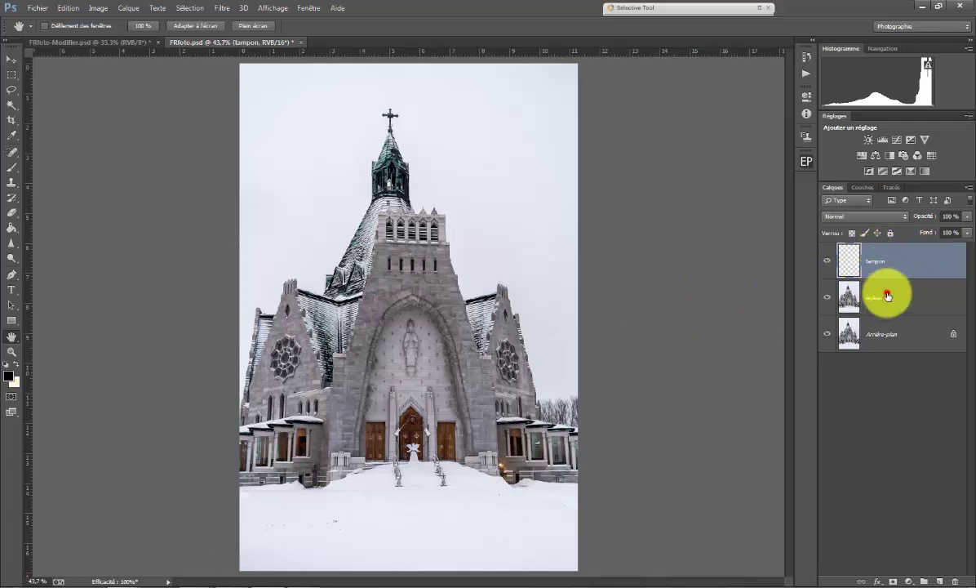
- Merge église into tampon and hide the Arrière-plan layer
ctrl+click(888, 296)
right_click(883, 263)
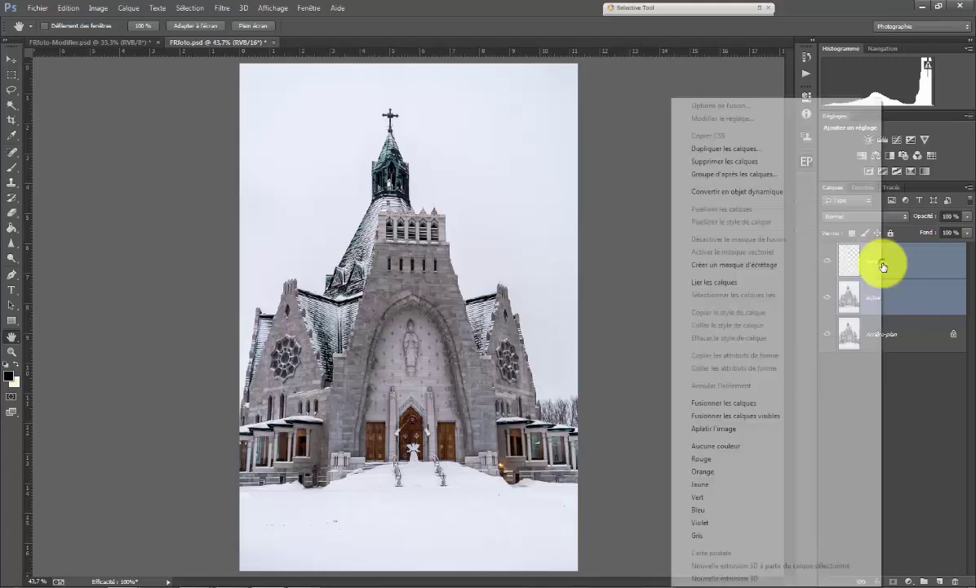
click(733, 404)
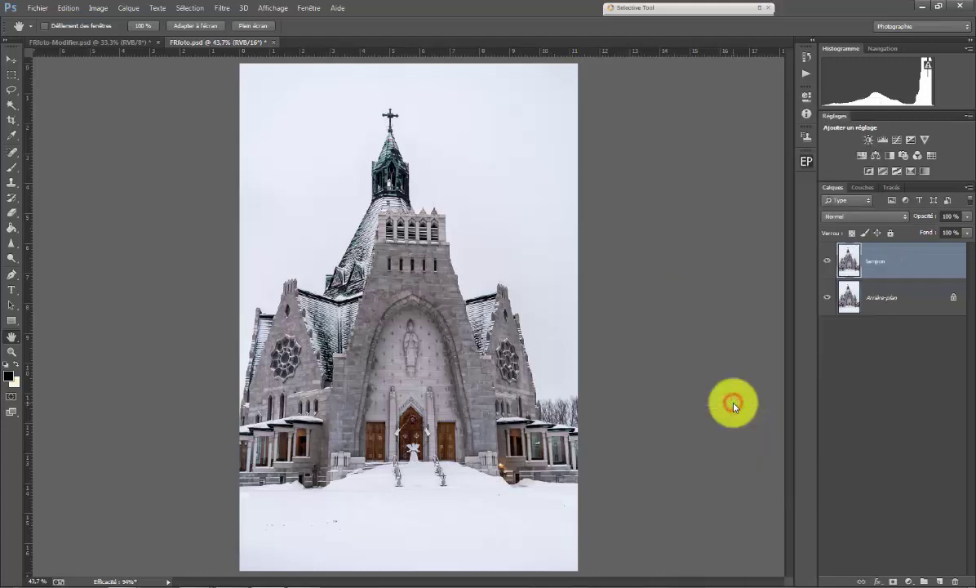
click(825, 299)
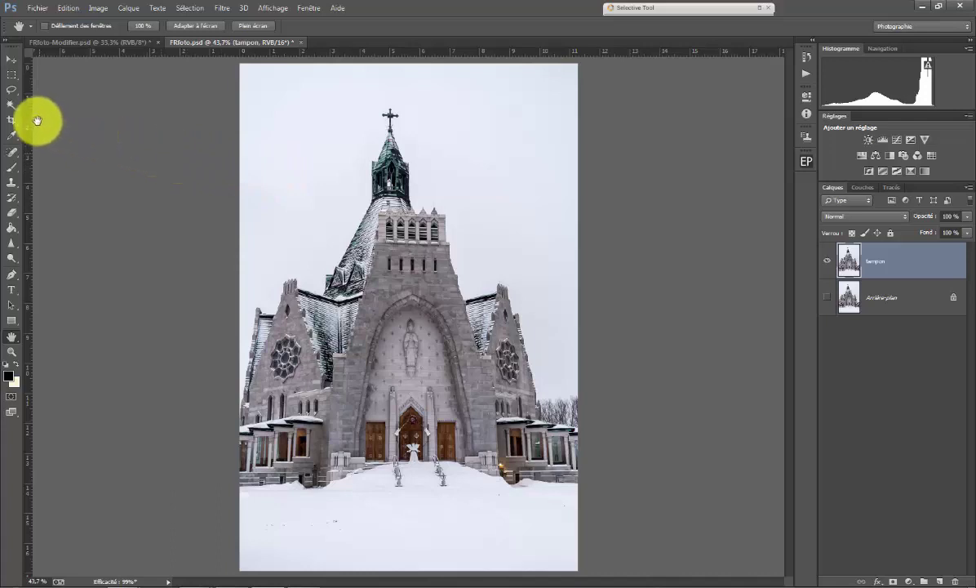
- Magic-wand the white sky, invert the selection, and add a layer mask to tampon
click(12, 105)
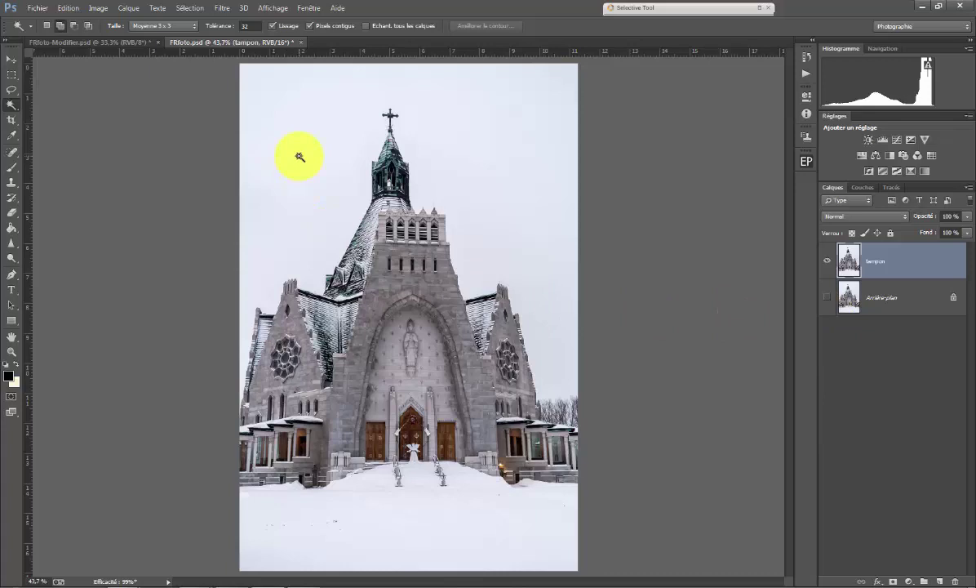
click(299, 156)
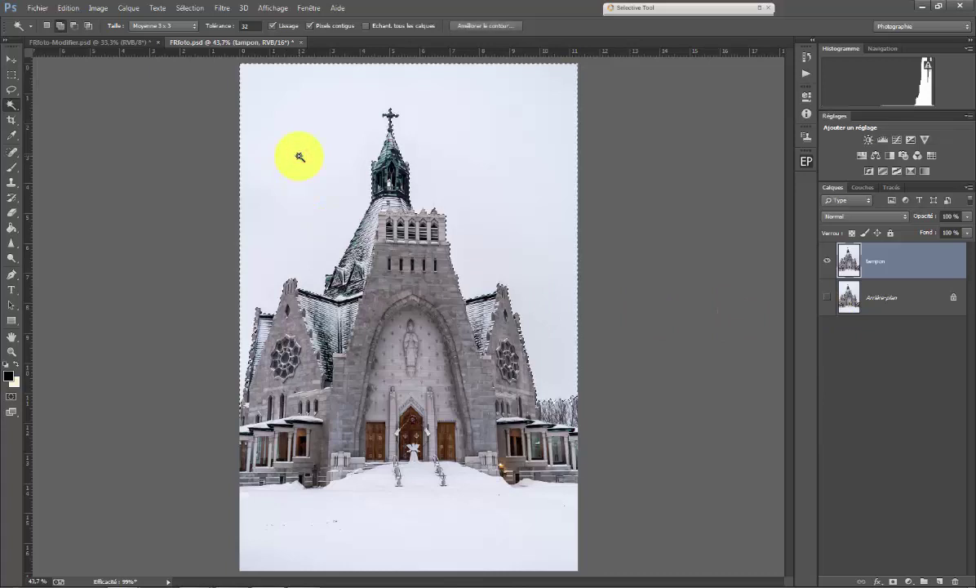
click(189, 9)
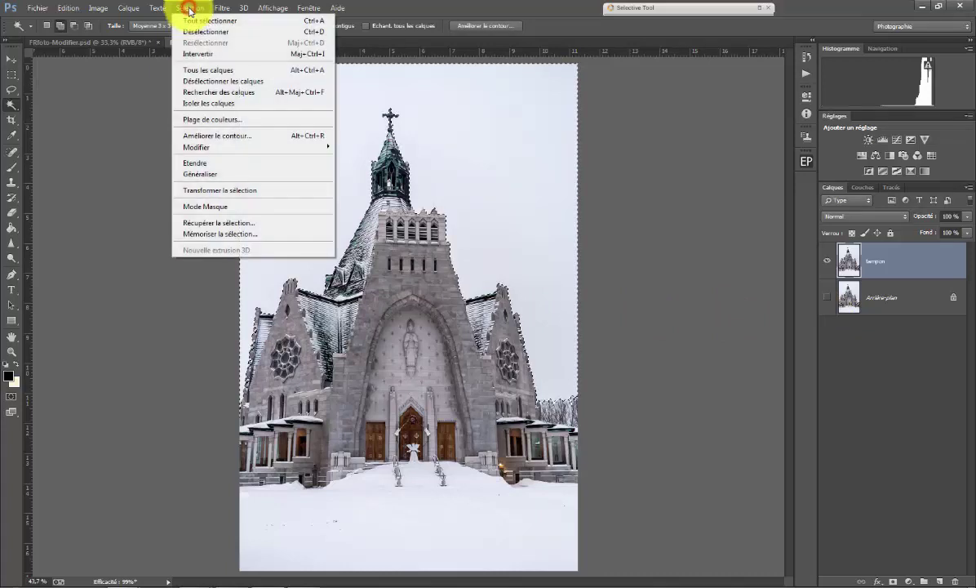
click(196, 54)
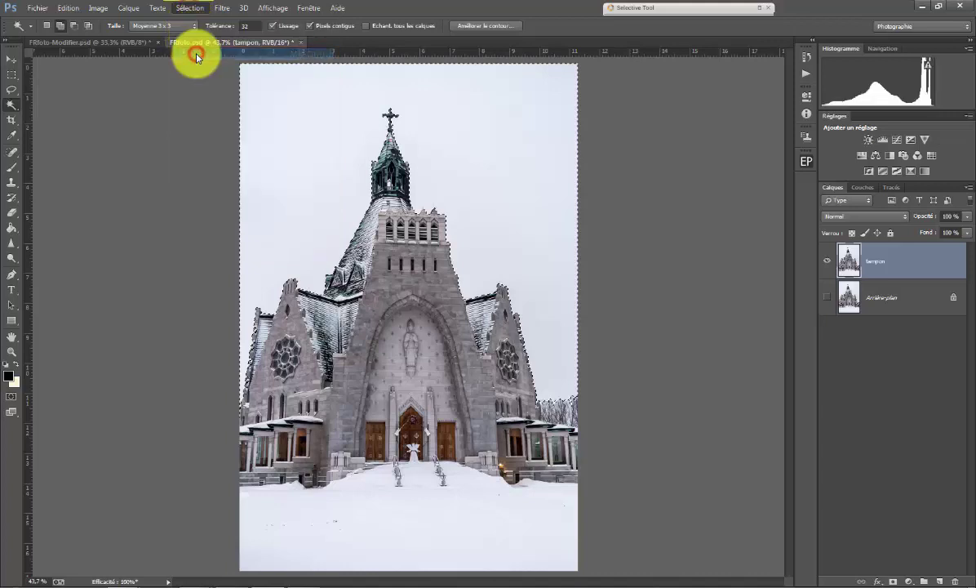
click(892, 581)
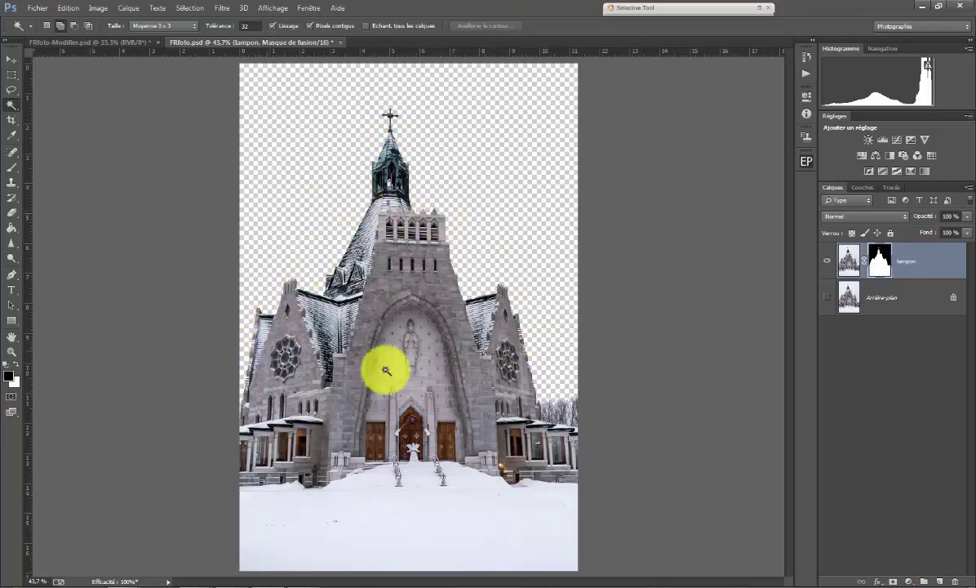
click(39, 8)
click(44, 31)
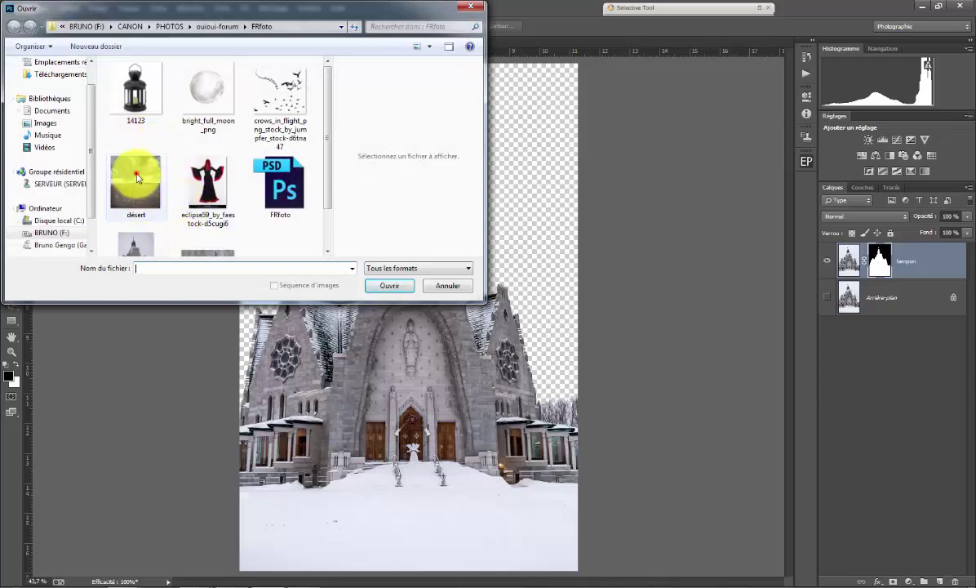
- Open désert.jpg, marquee-select its stormy sky above the horizon, and drag it to FRfoto
double_click(137, 177)
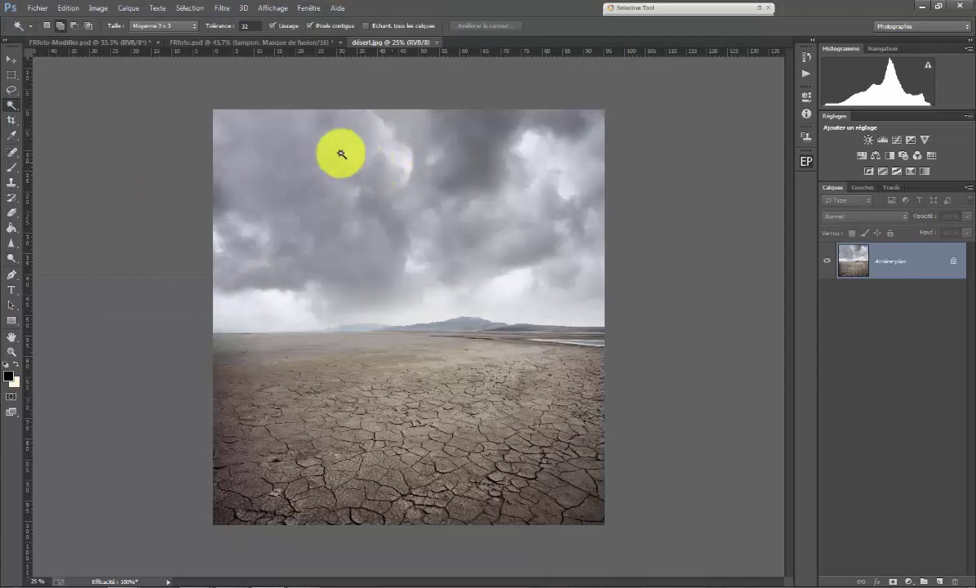
click(12, 74)
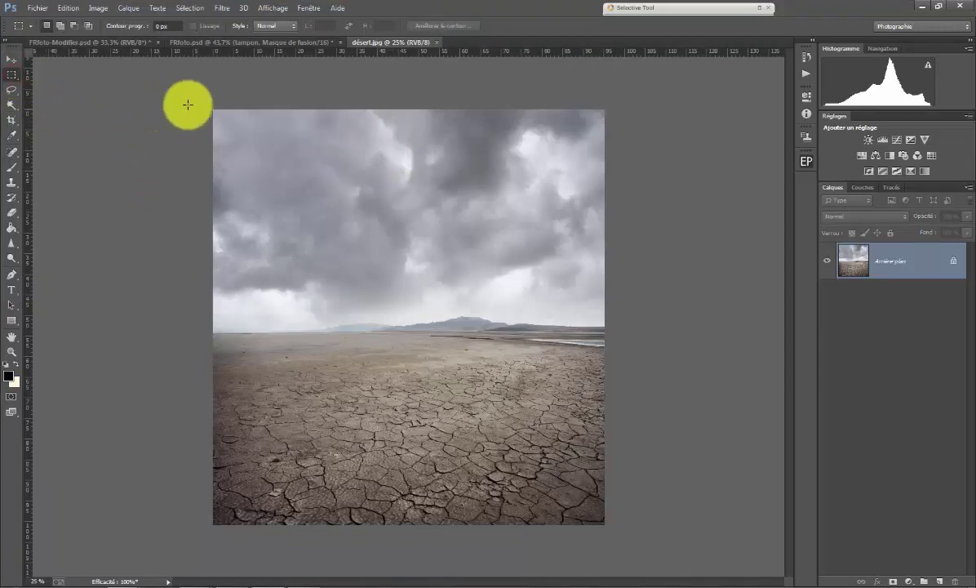
drag(201, 94, 616, 316)
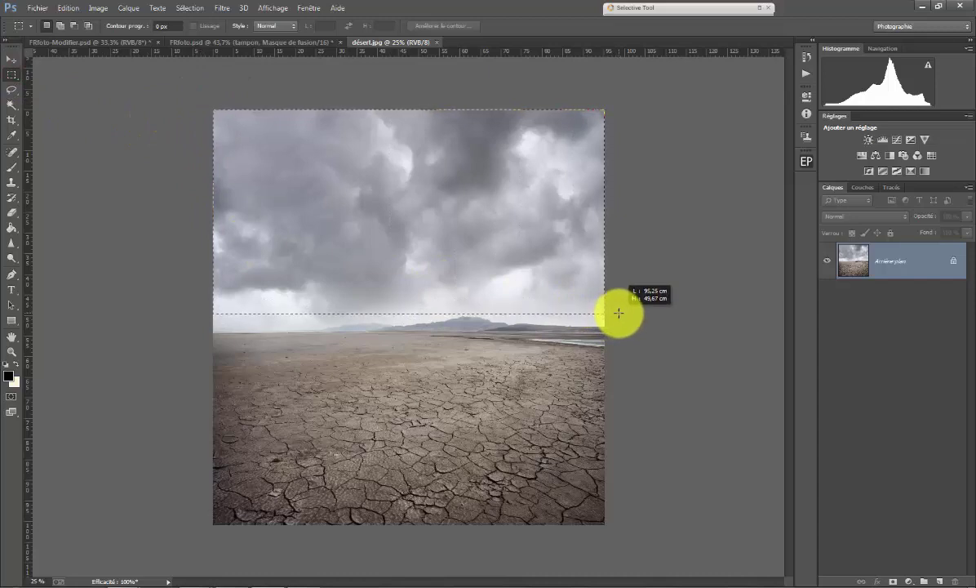
drag(616, 316, 618, 313)
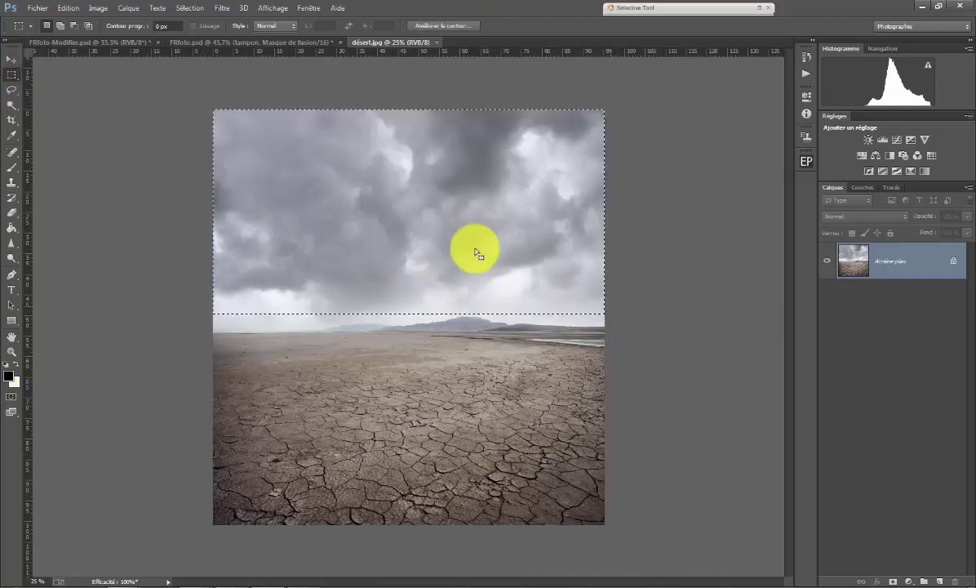
click(11, 61)
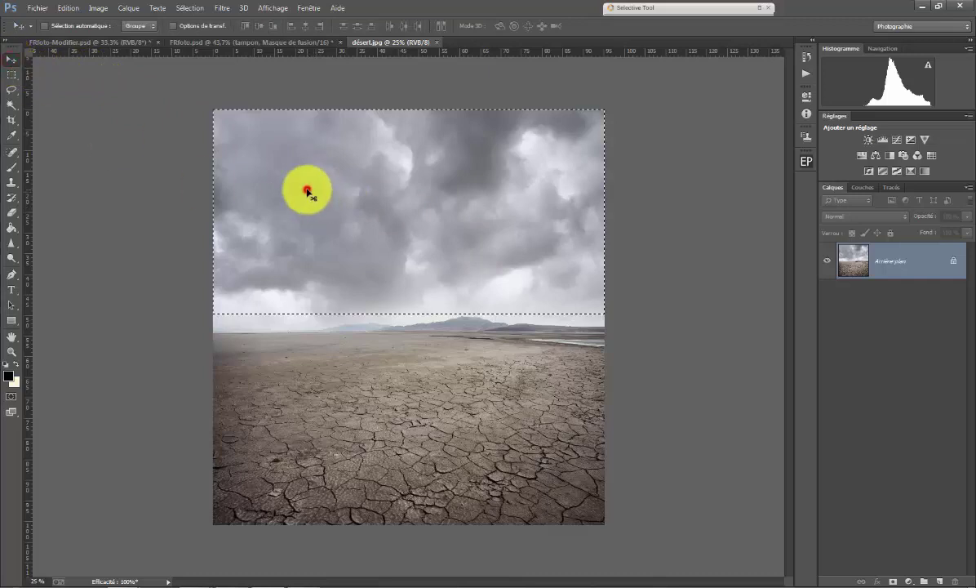
mouse_move(306, 191)
mouse_down()
mouse_move(173, 71)
mouse_move(232, 47)
mouse_move(301, 95)
mouse_up()
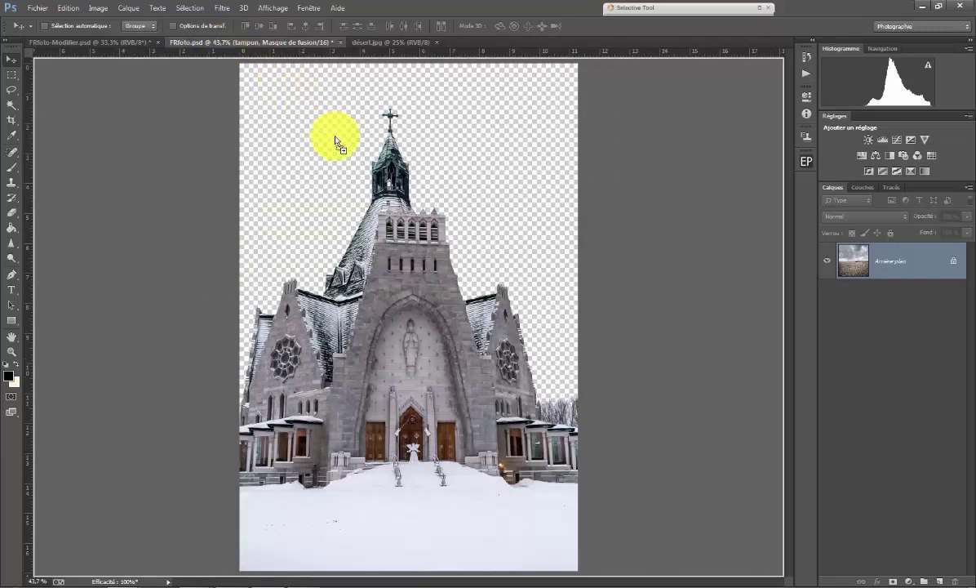
- Drop the sky into FRfoto as a layer named ciel and move it below tampon
drag(341, 153, 340, 149)
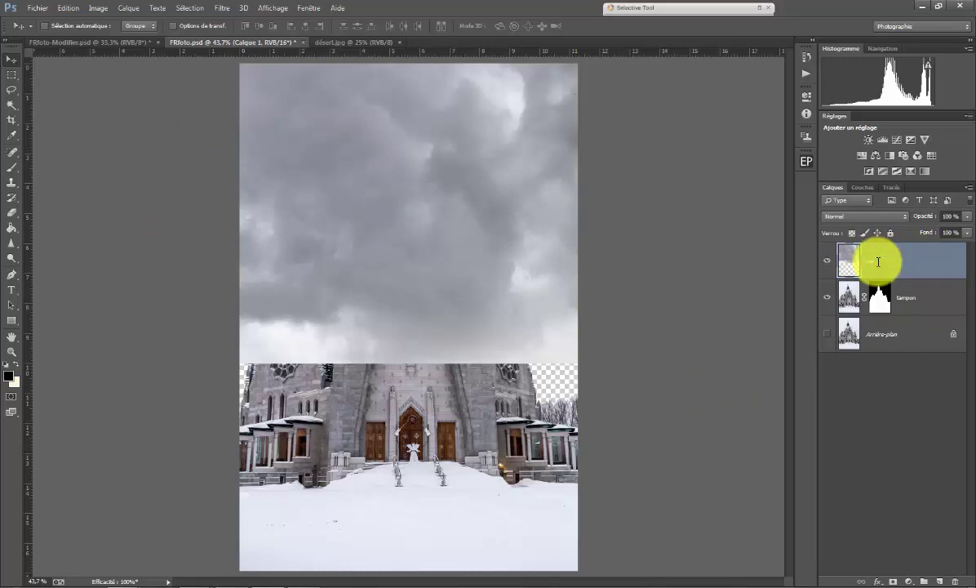
key(Return)
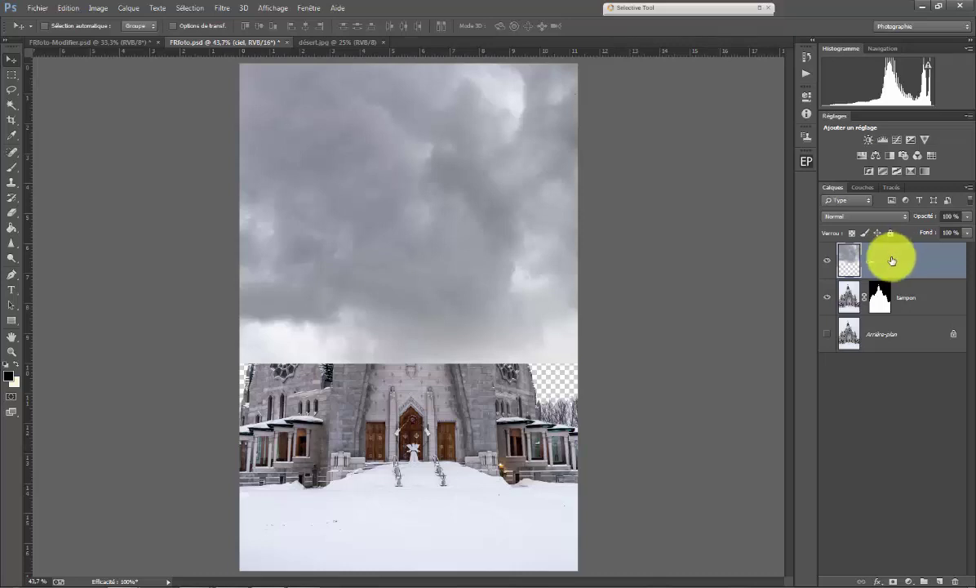
drag(892, 258, 892, 311)
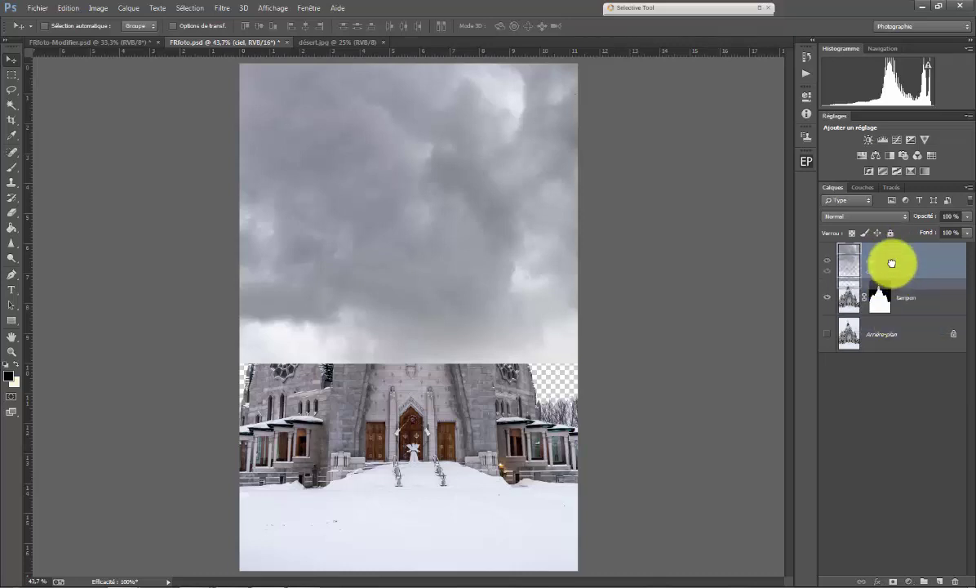
drag(892, 311, 891, 310)
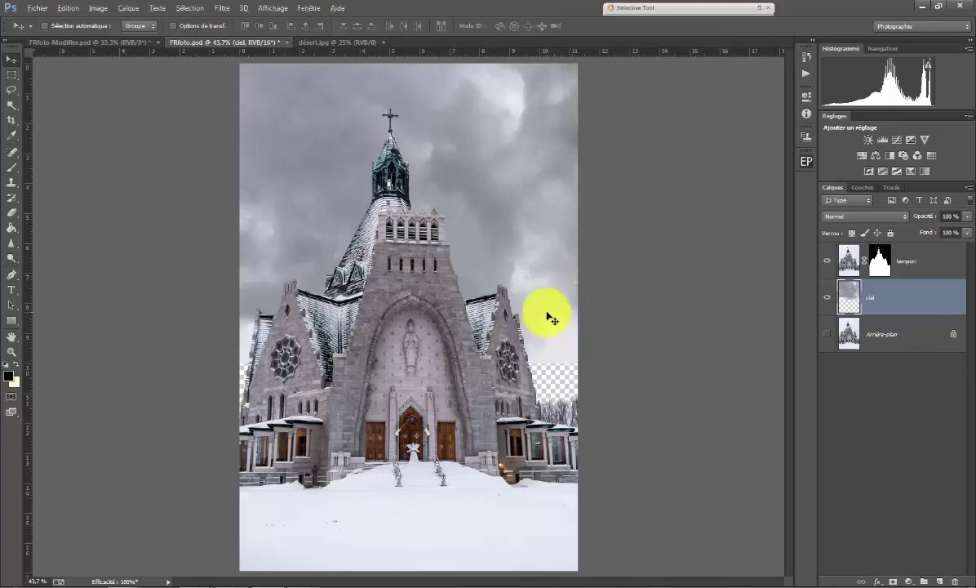
scroll(549, 317, down, 5)
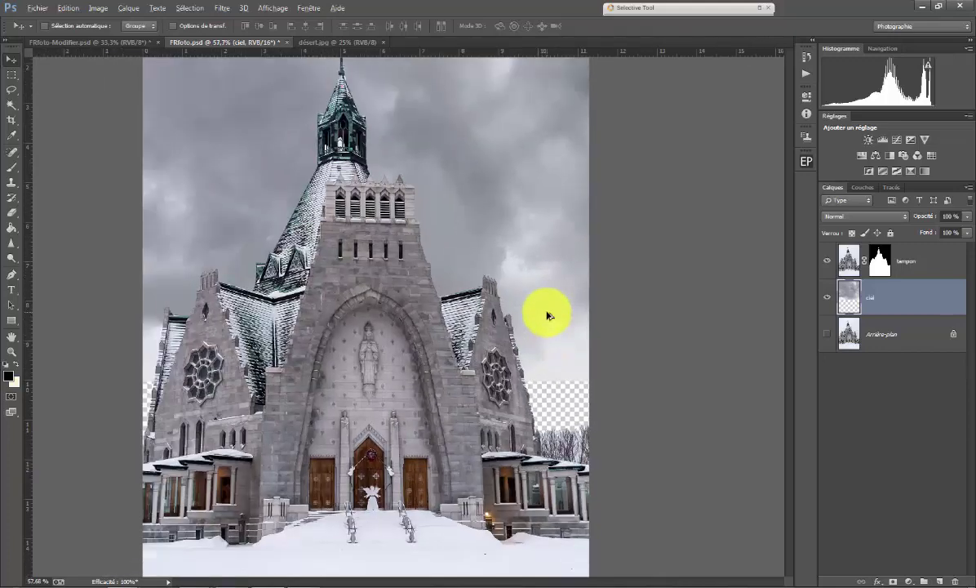
scroll(549, 315, up, 1)
scroll(544, 311, up, 1)
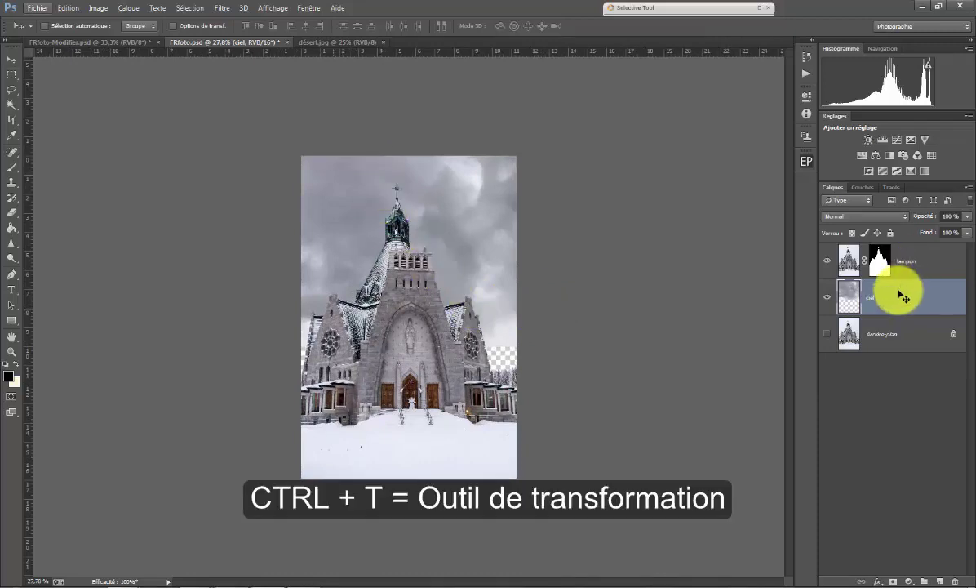
- Free-transform the ciel layer into position and stretch it taller toward the bottom
key(ctrl+t)
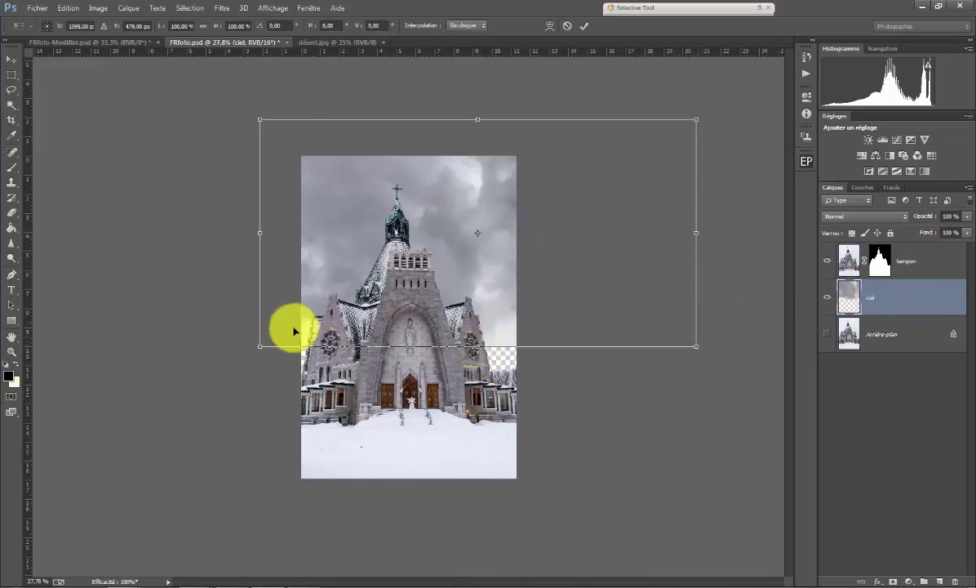
drag(457, 239, 449, 266)
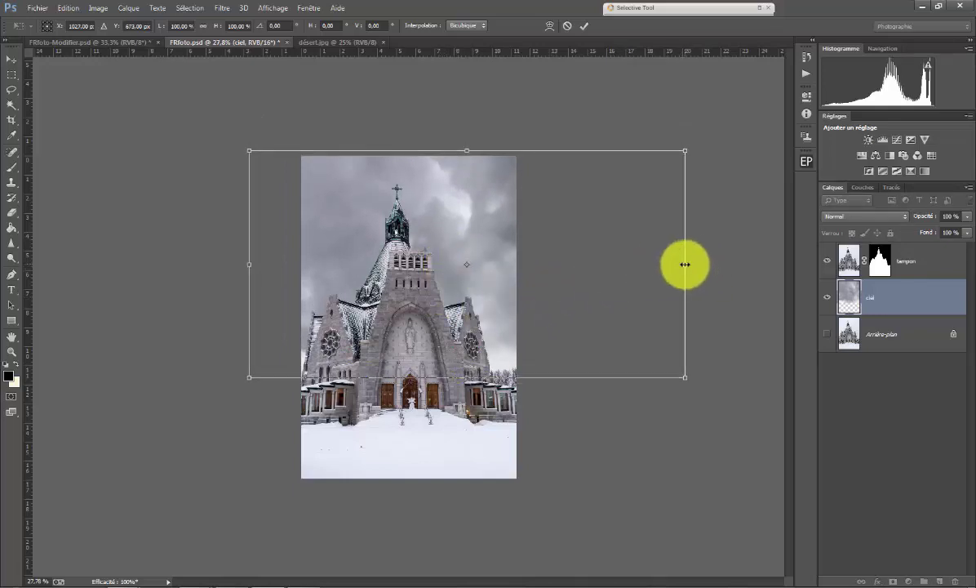
drag(522, 363, 497, 374)
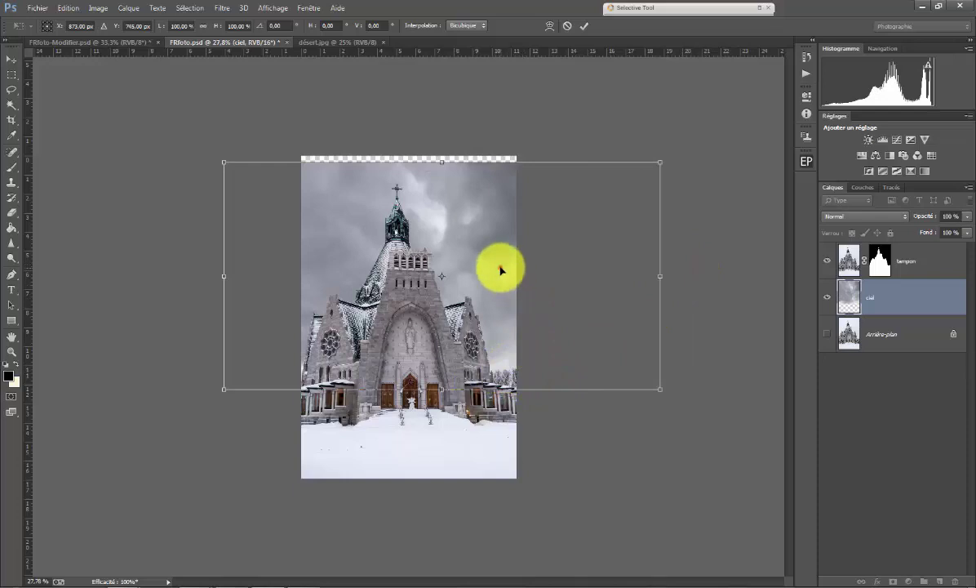
drag(501, 270, 500, 264)
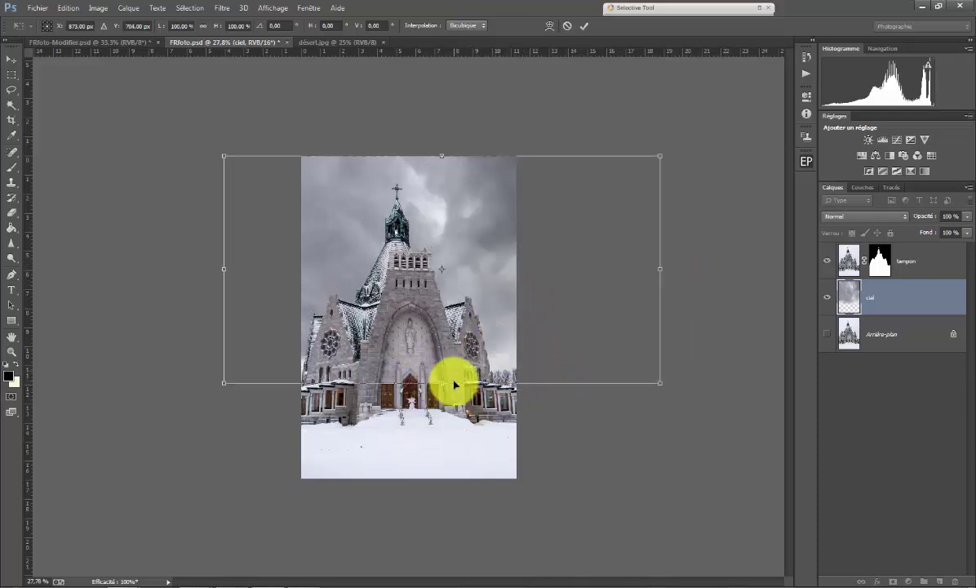
drag(442, 385, 445, 414)
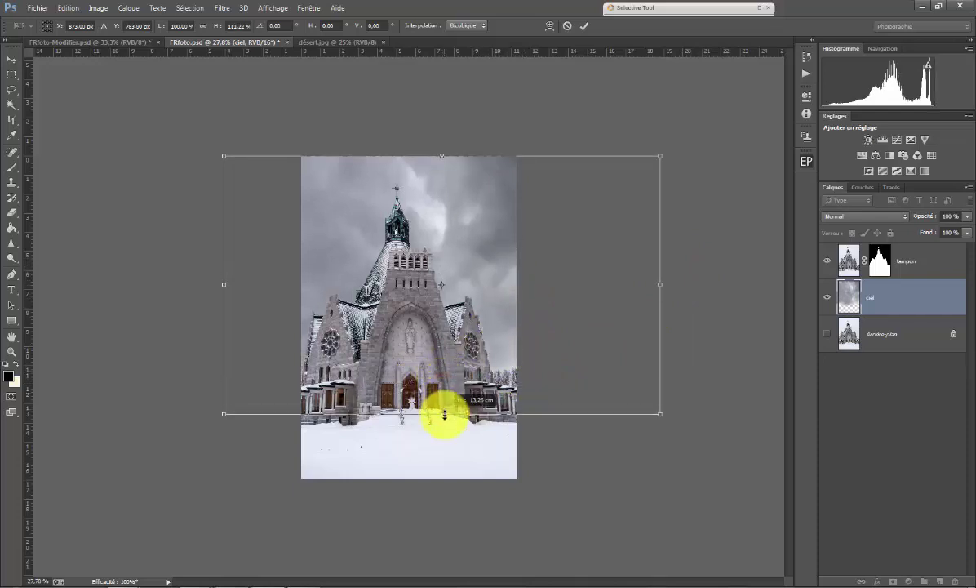
drag(474, 257, 485, 259)
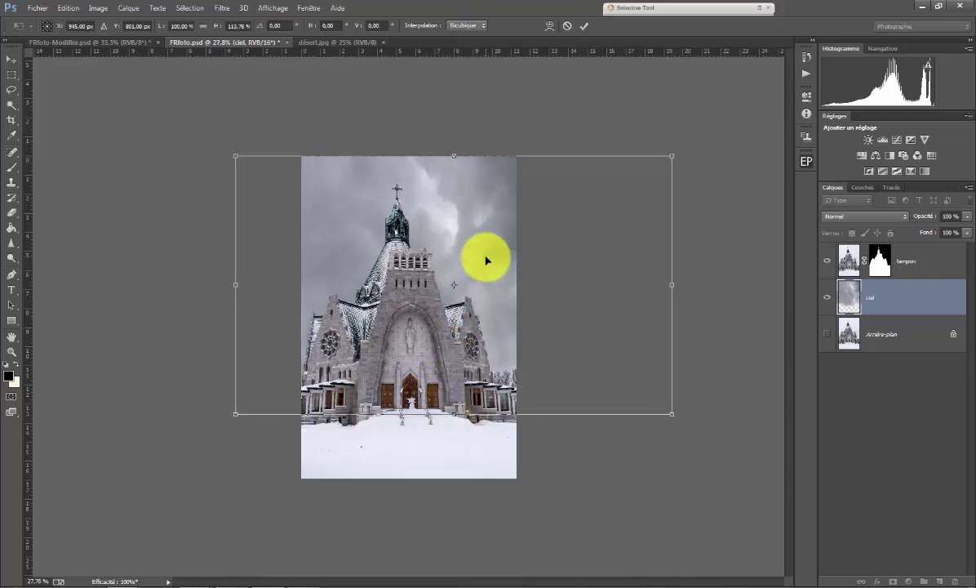
click(582, 27)
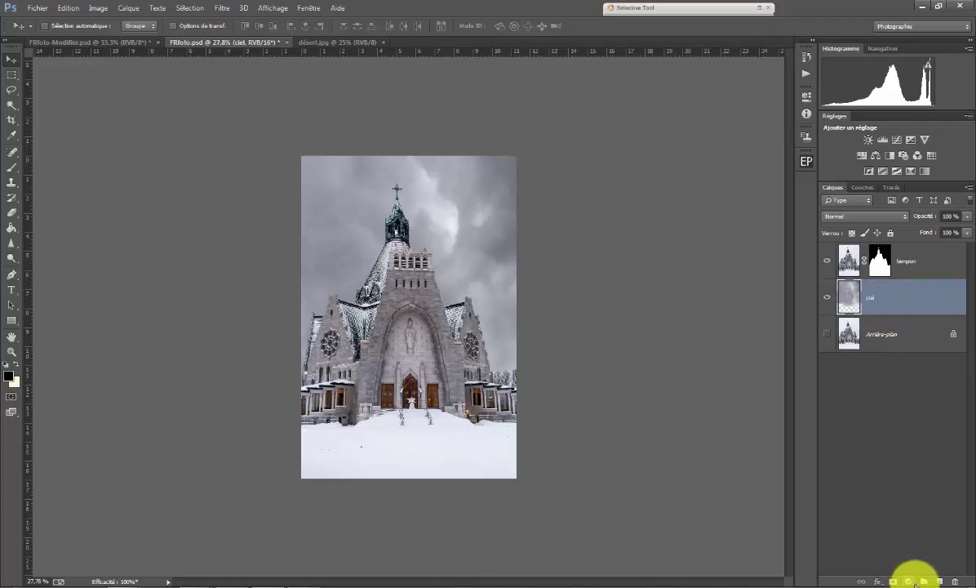
- Add a Luminosité/Contraste adjustment above ciel with brightness -25 and contrast 70
click(910, 581)
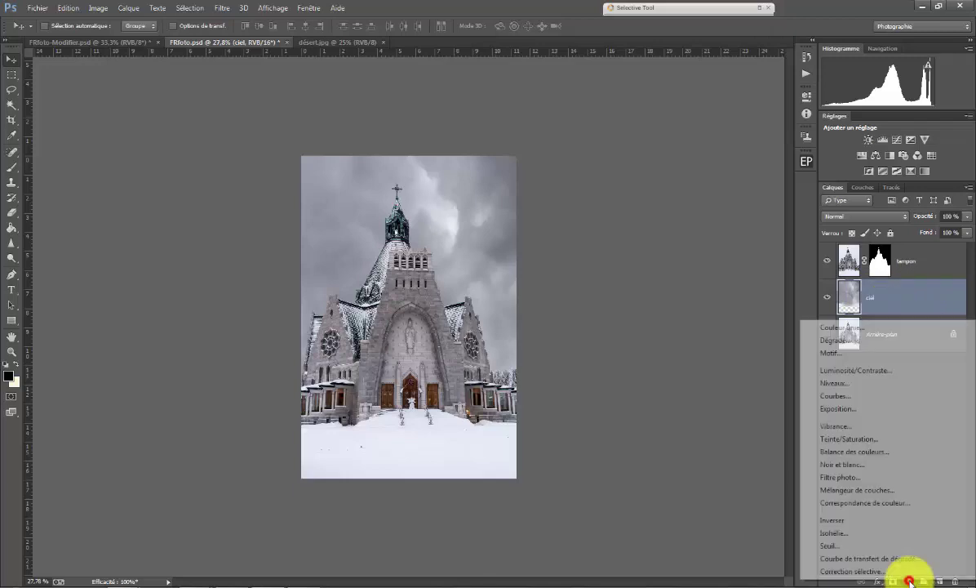
click(842, 372)
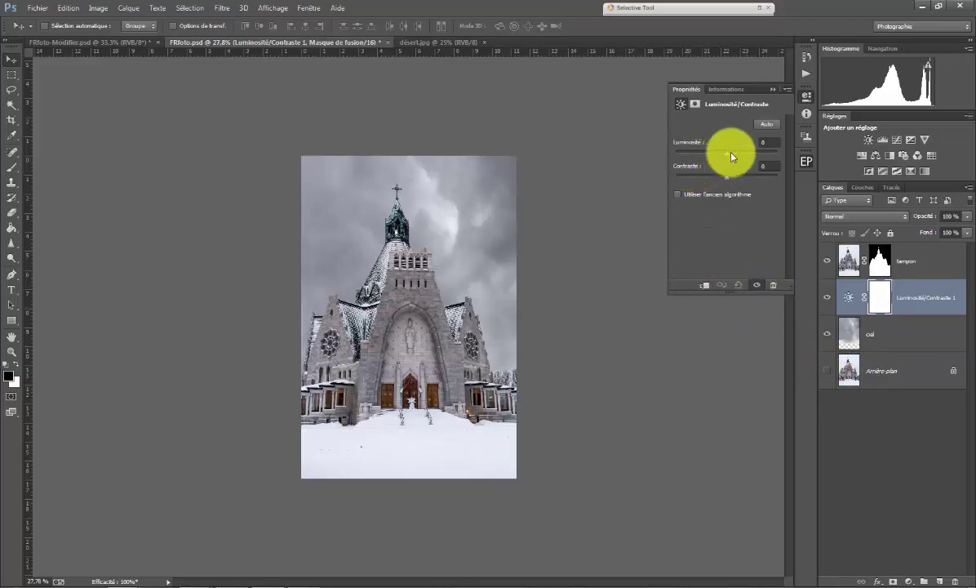
drag(728, 156, 721, 157)
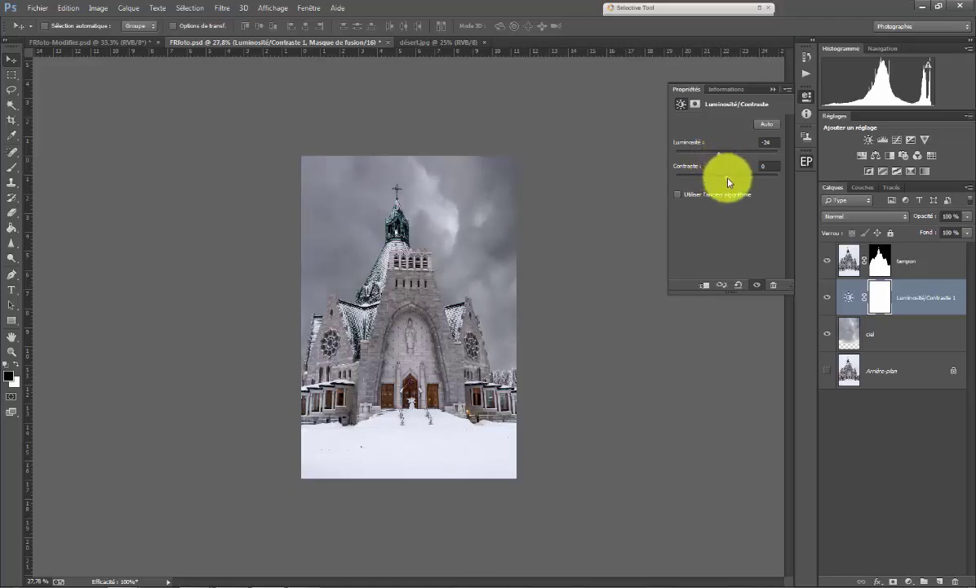
drag(726, 176, 749, 183)
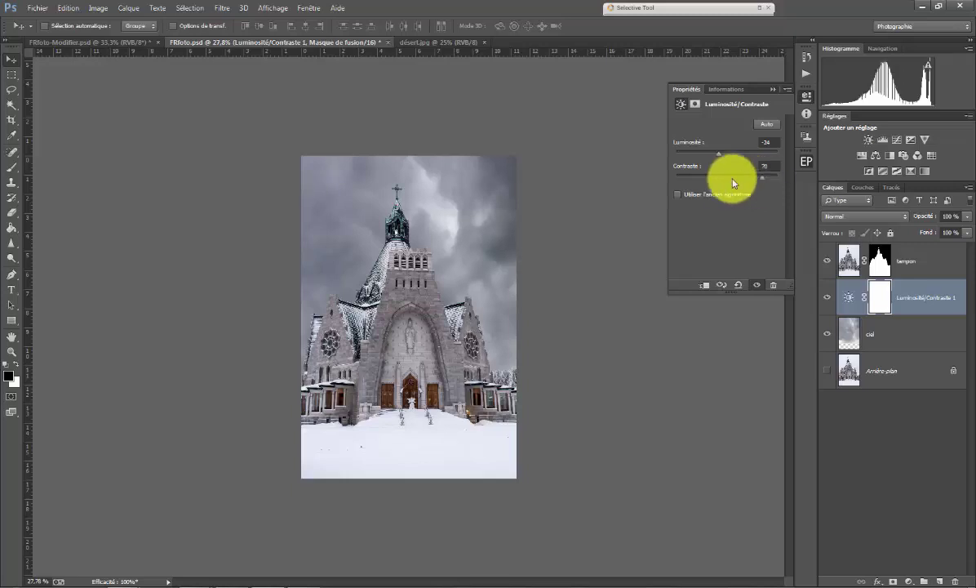
double_click(764, 140)
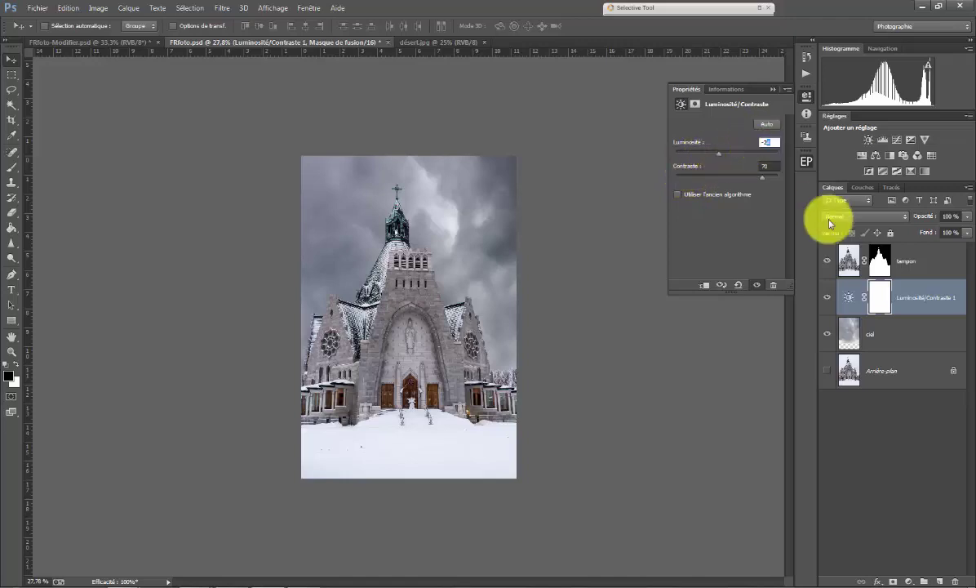
text(5)
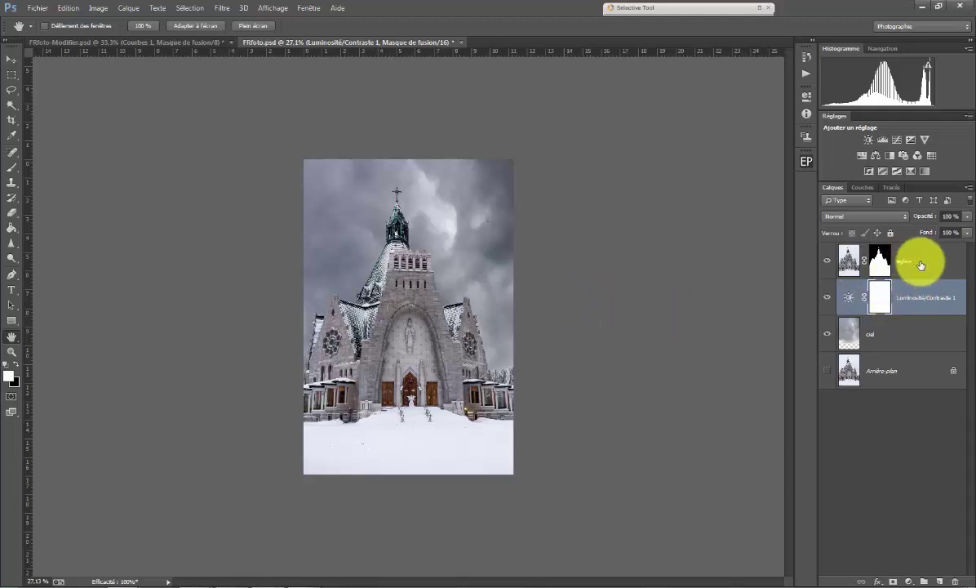
- Add a Teinte/Saturation adjustment clipped to eglise with saturation -31 and lightness -38
click(907, 261)
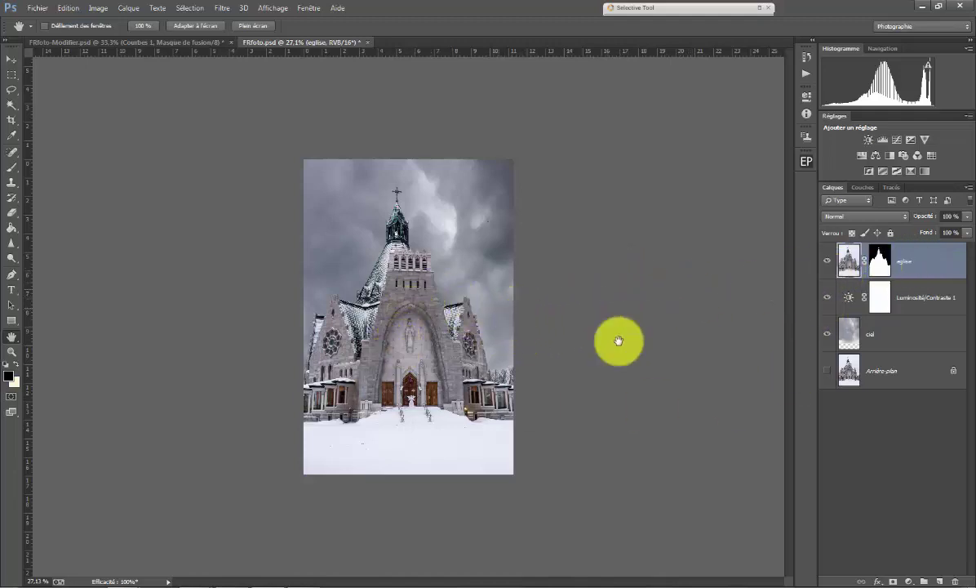
click(911, 581)
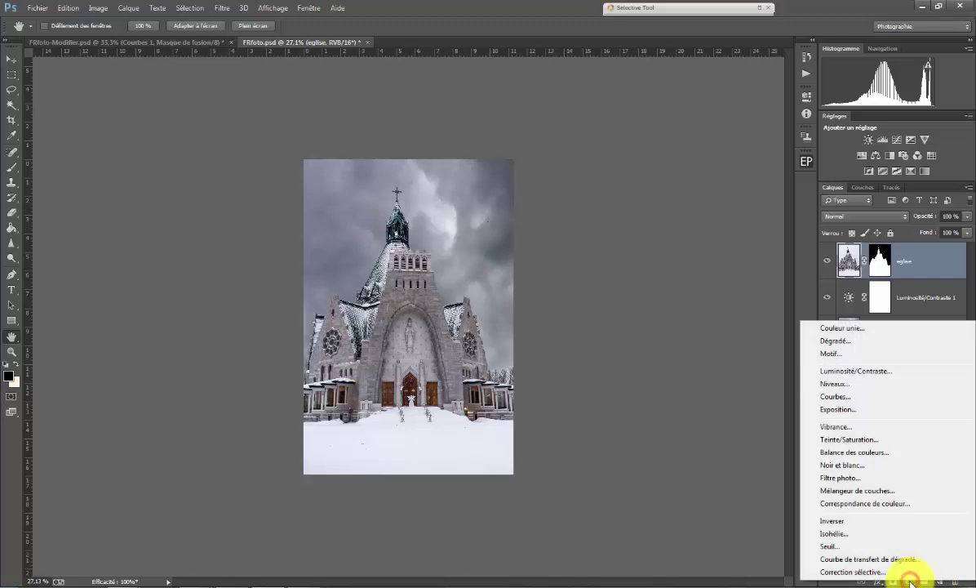
click(854, 443)
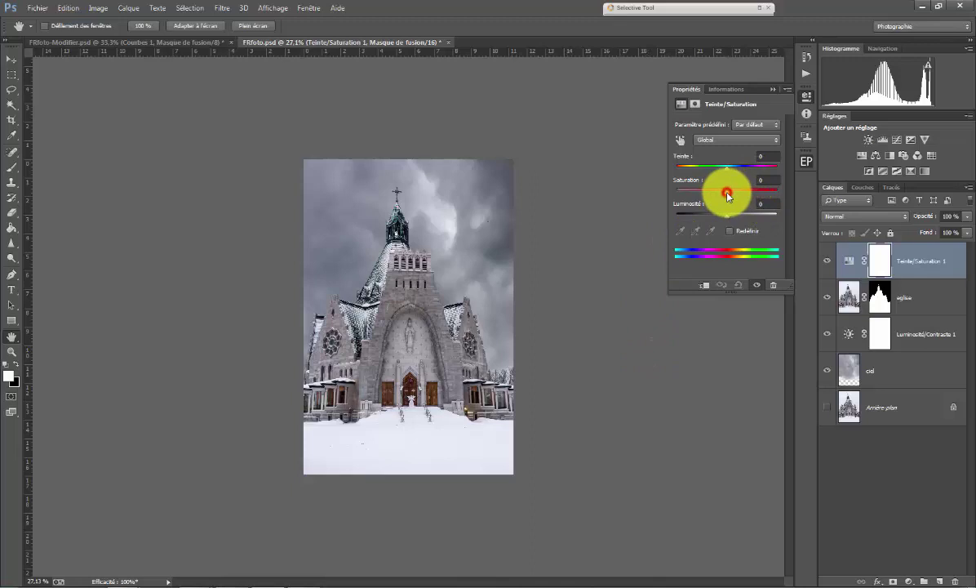
drag(728, 195, 724, 196)
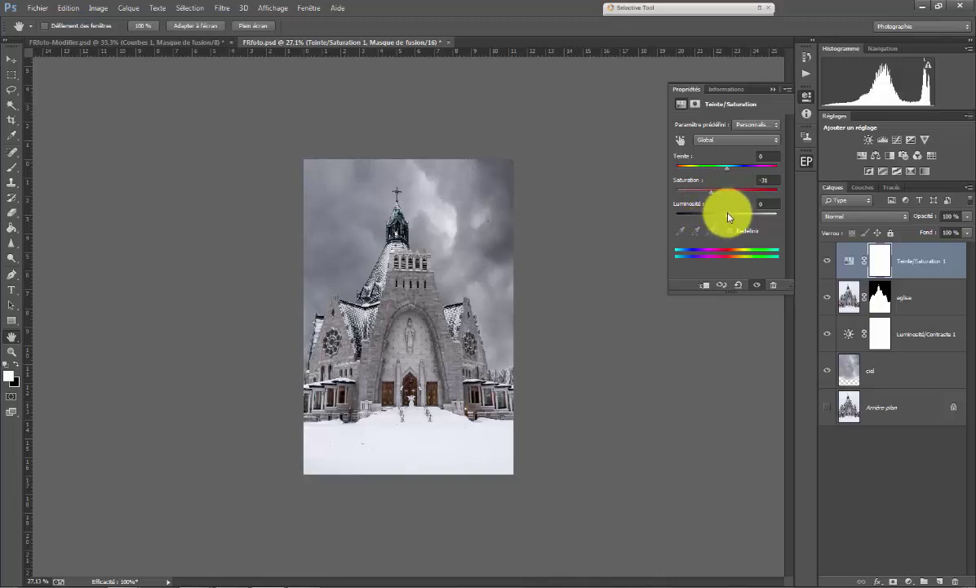
drag(726, 219, 711, 220)
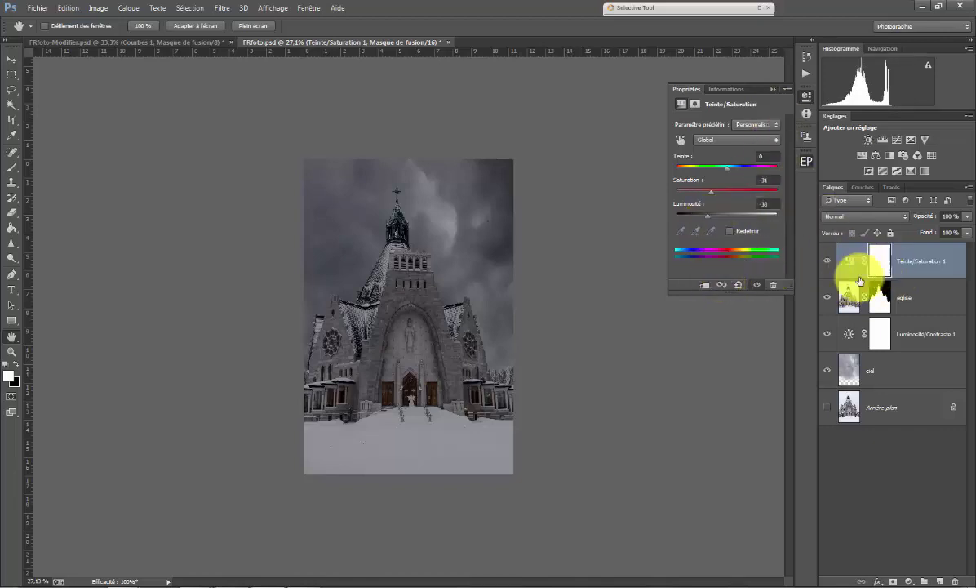
click(708, 286)
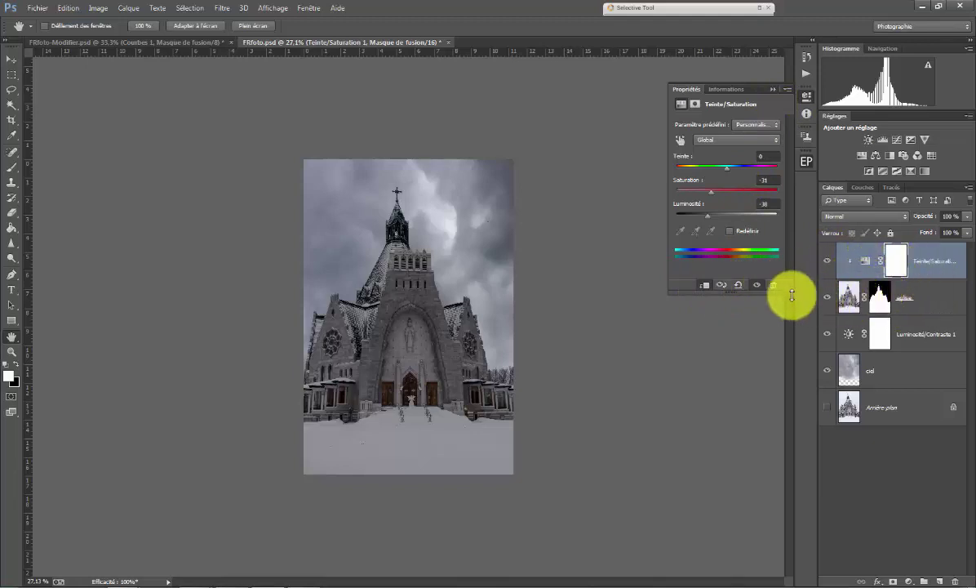
click(775, 88)
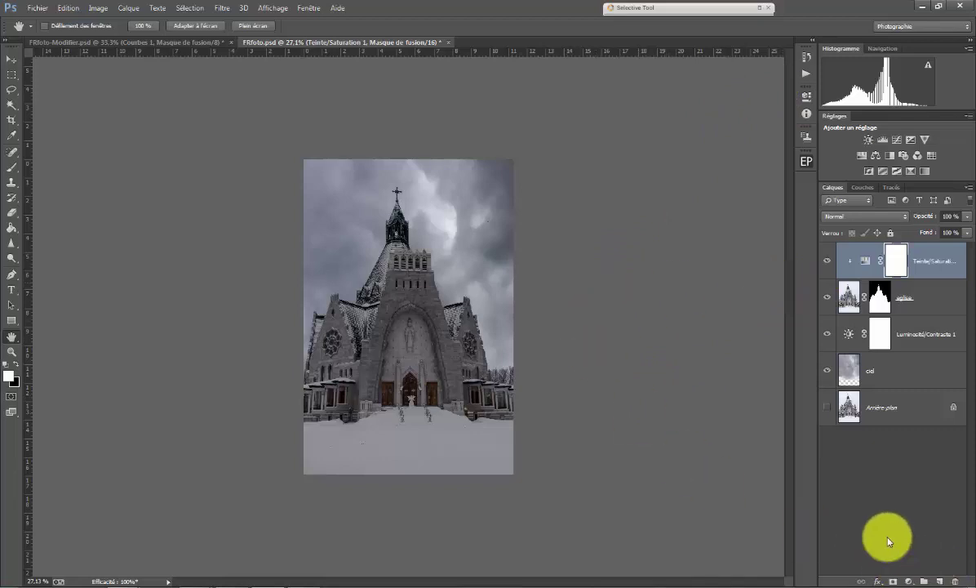
- Add a Courbes curves layer pulled down to darken the composite, then select Luminosité/Contraste 1
click(909, 581)
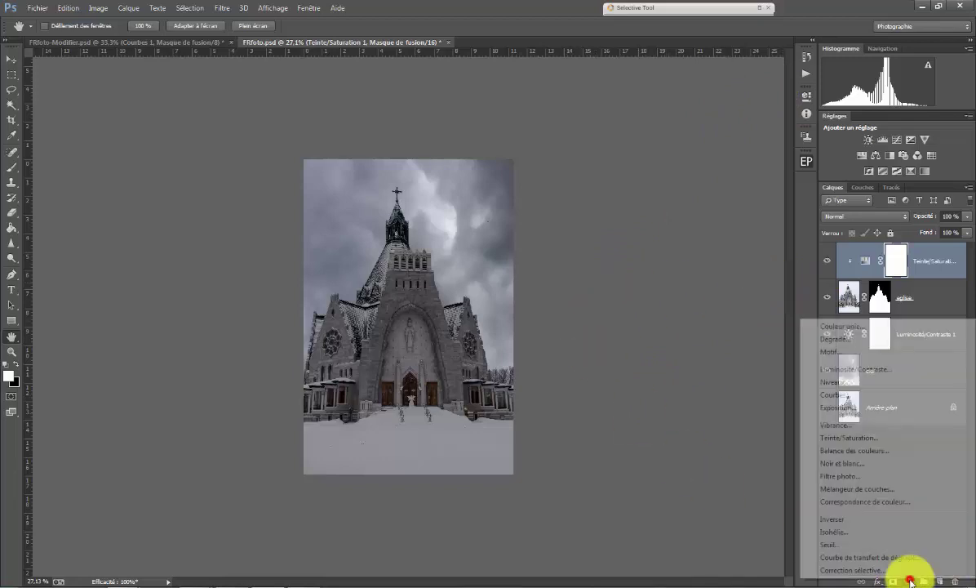
click(837, 396)
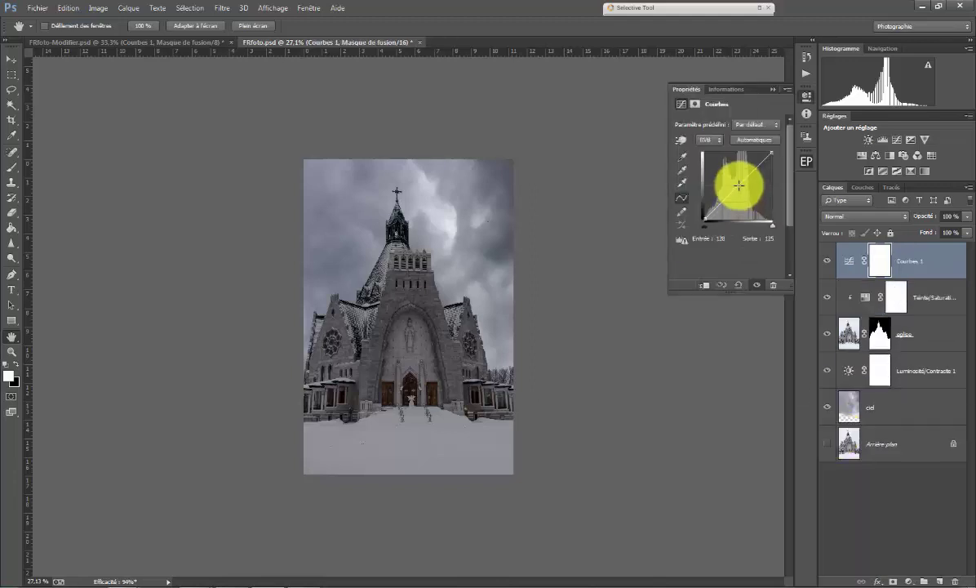
drag(739, 185, 745, 187)
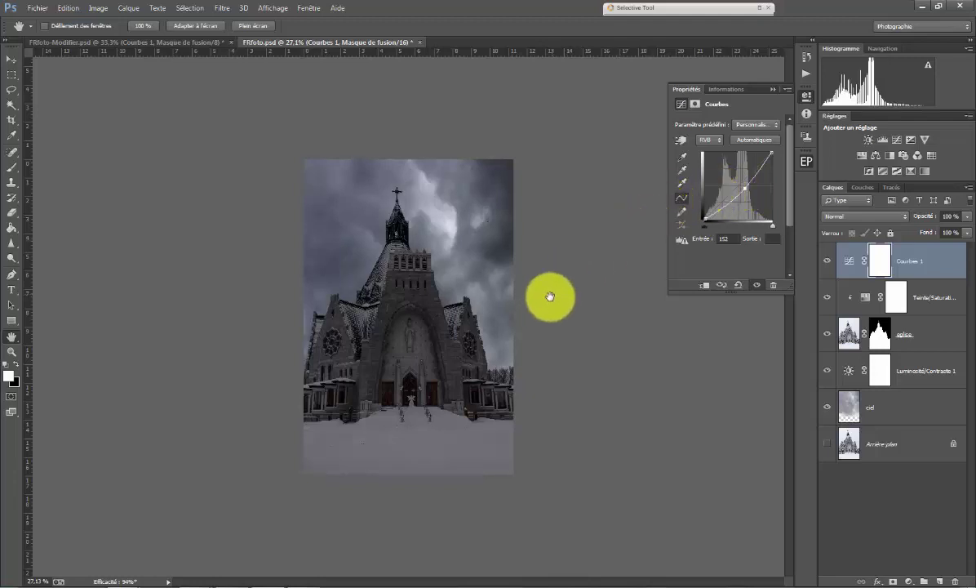
drag(537, 314, 535, 310)
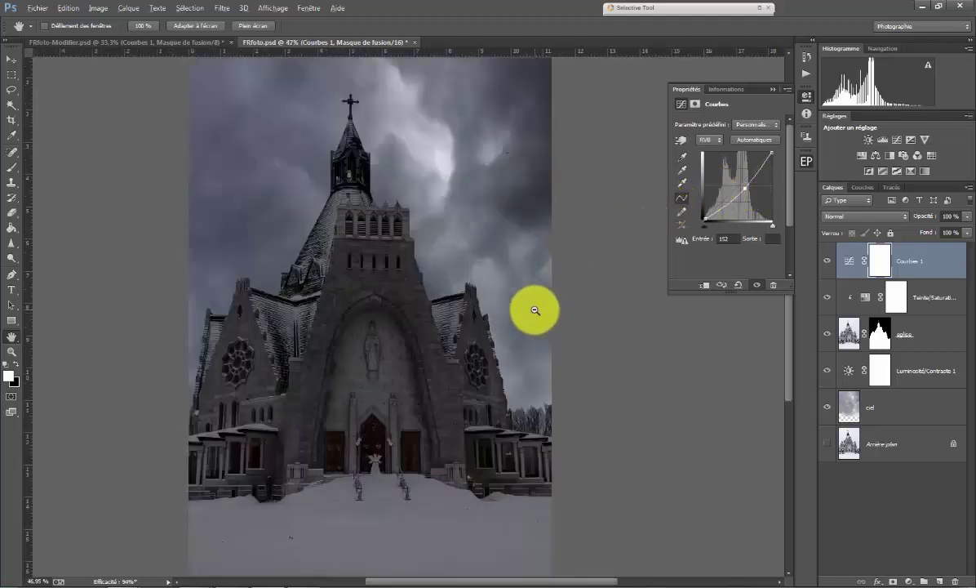
key(alt)
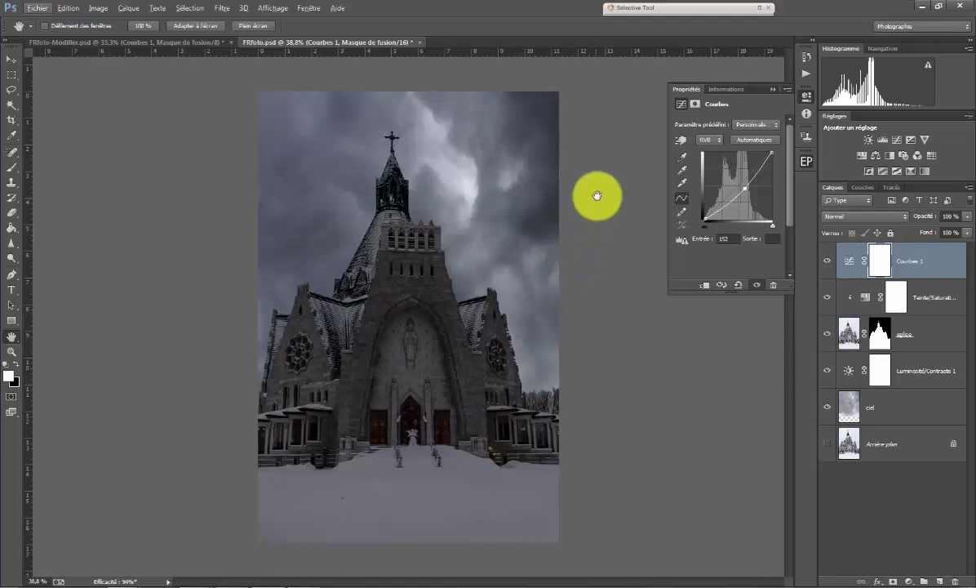
click(768, 84)
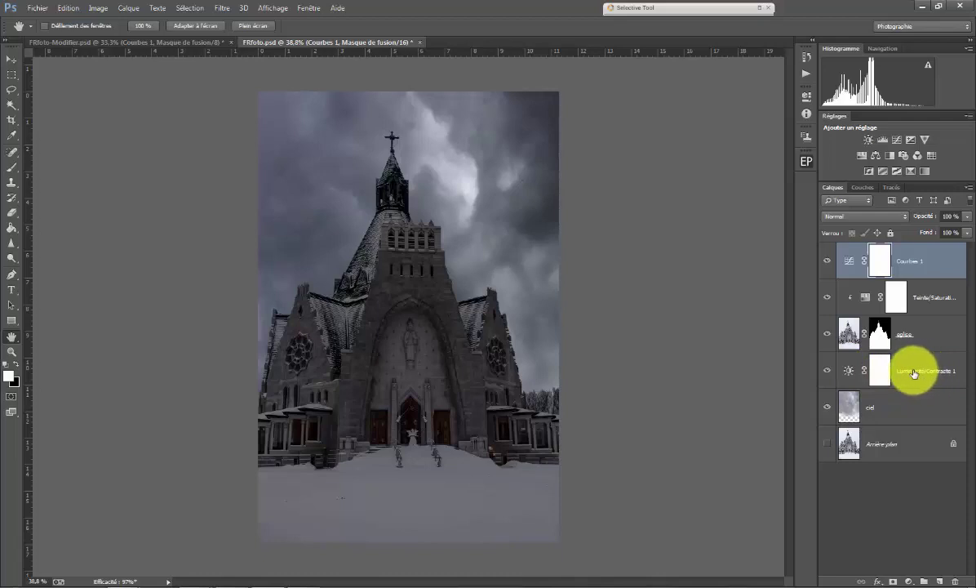
click(914, 373)
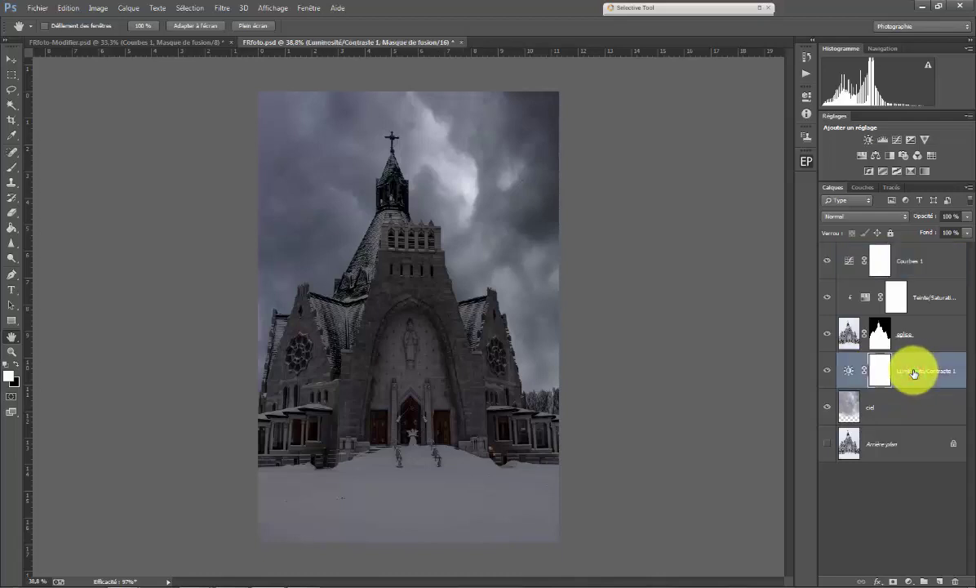
- Open bright_full_moon_png and drag the moon toward the FRfoto document with the Move tool
click(35, 9)
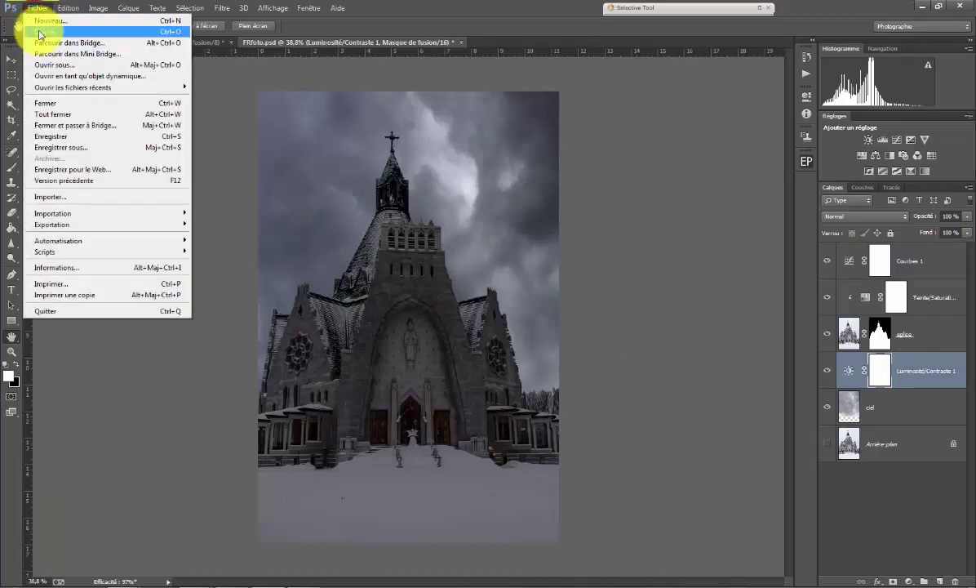
click(37, 32)
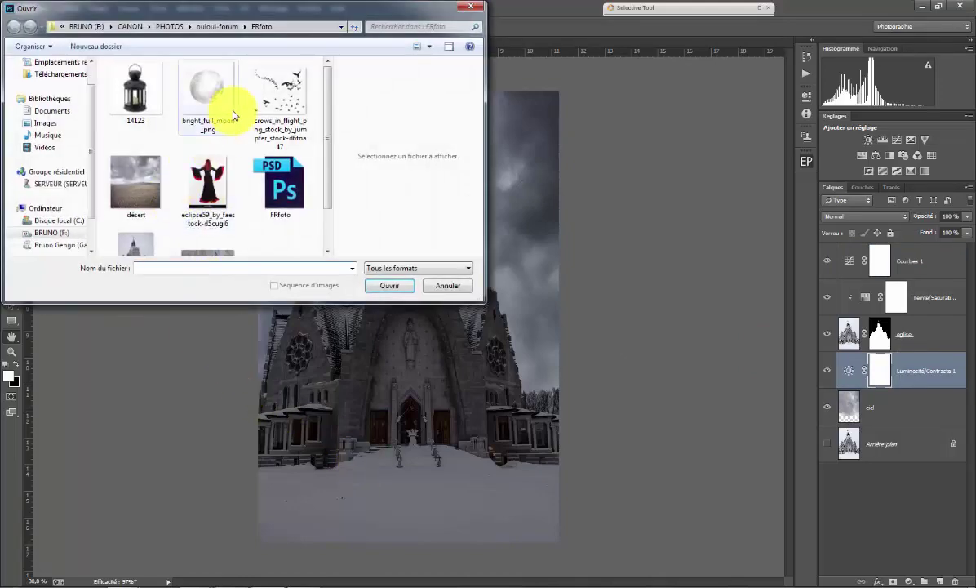
click(195, 86)
double_click(195, 86)
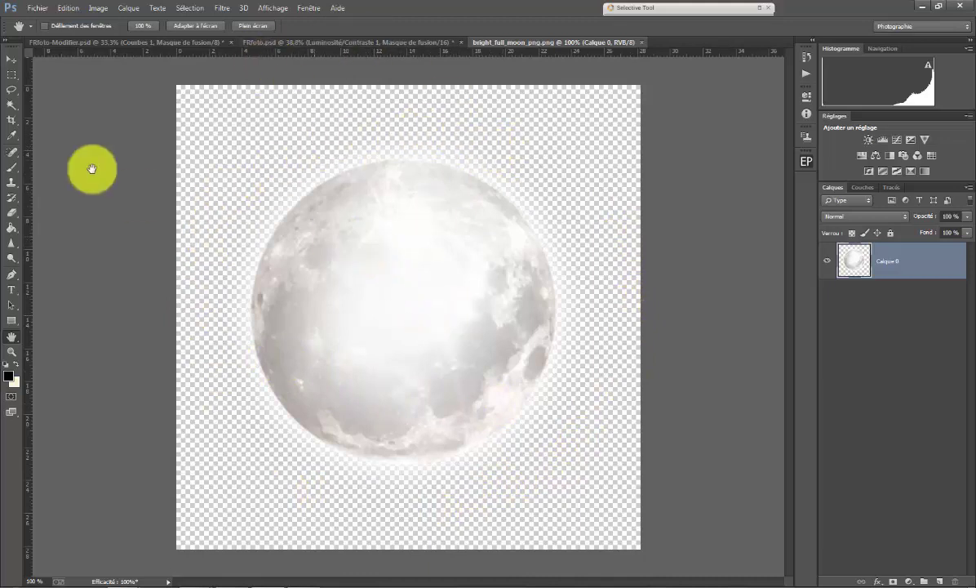
click(10, 61)
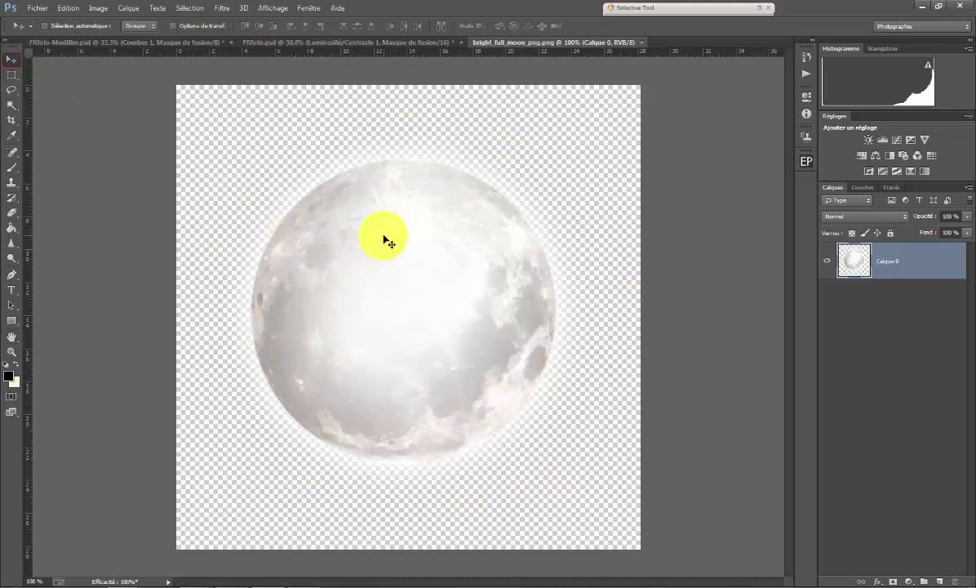
mouse_move(381, 227)
mouse_down()
mouse_move(353, 49)
mouse_move(399, 196)
mouse_up()
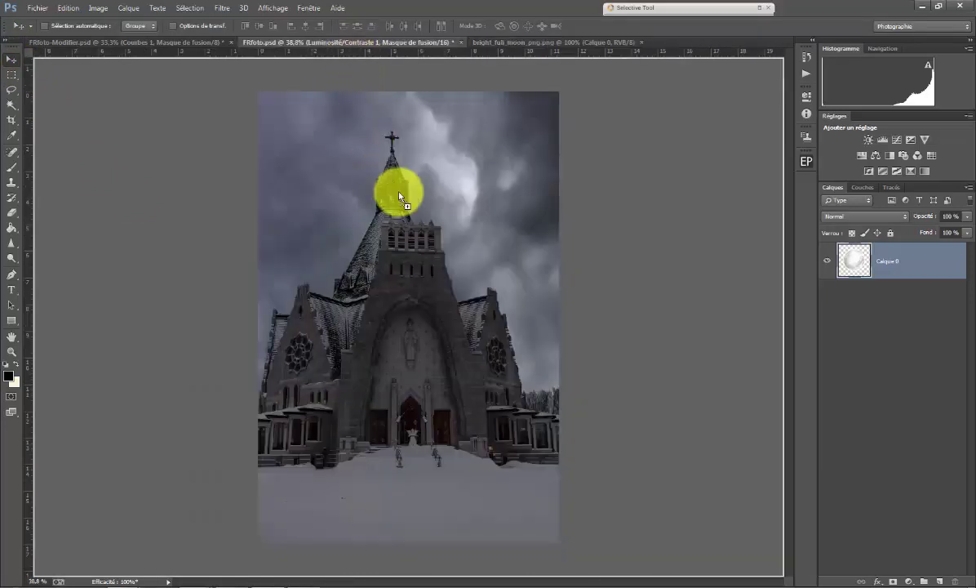
- Drop the moon into FRfoto, accept the bit-depth conversion, and position it behind the spire
drag(399, 196, 401, 193)
click(487, 231)
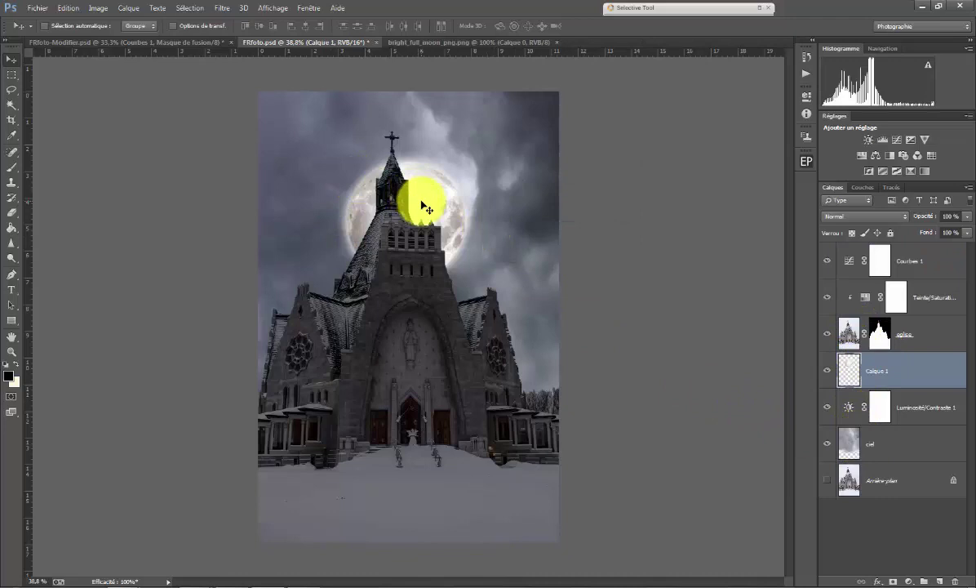
drag(422, 207, 401, 139)
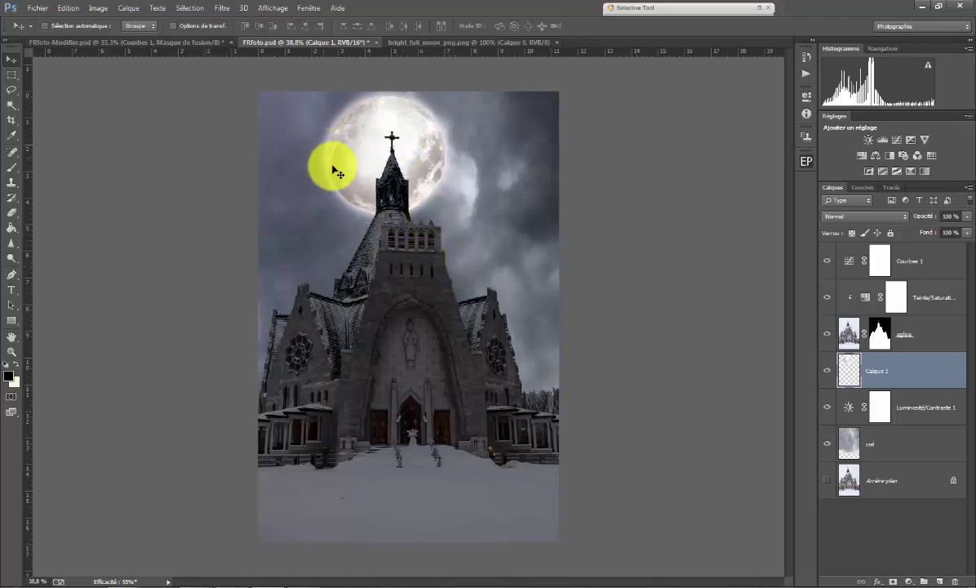
- Zoom in and rename the moon layer 'lune'
scroll(333, 171, up, 2)
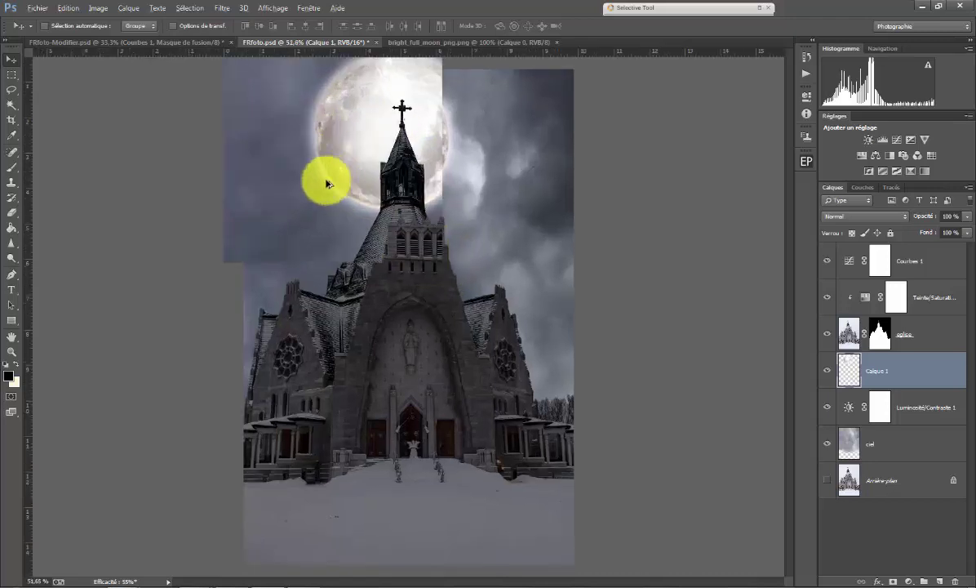
scroll(325, 181, up, 2)
scroll(311, 115, up, 1)
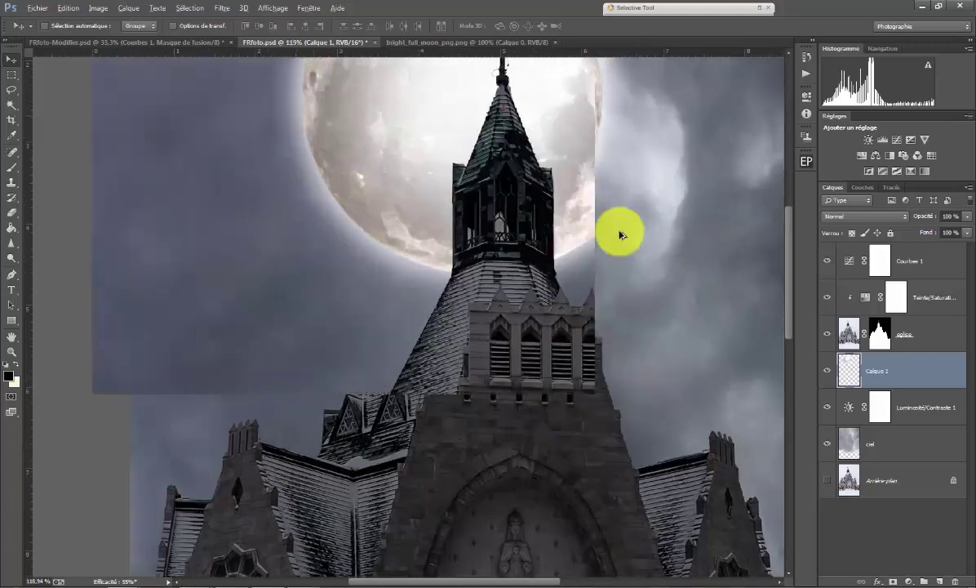
drag(787, 218, 789, 174)
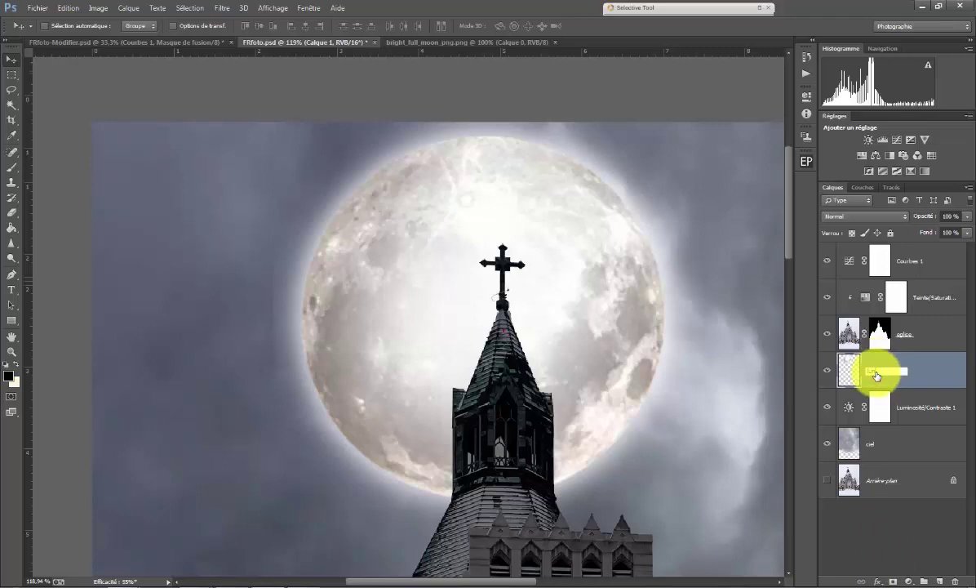
text(lune)
key(Return)
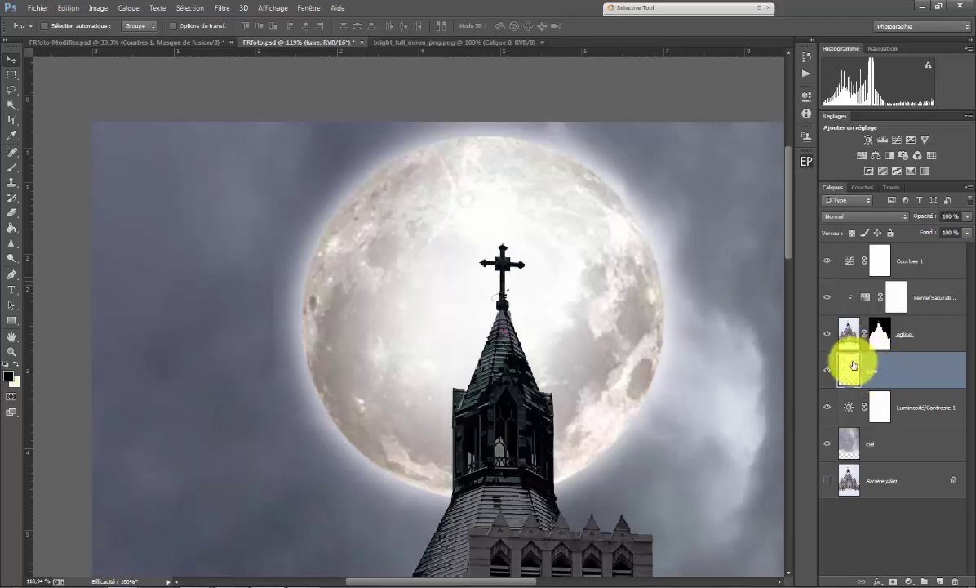
- Add a layer mask to lune, set a soft 100 px brush, and fit the image on screen
click(893, 581)
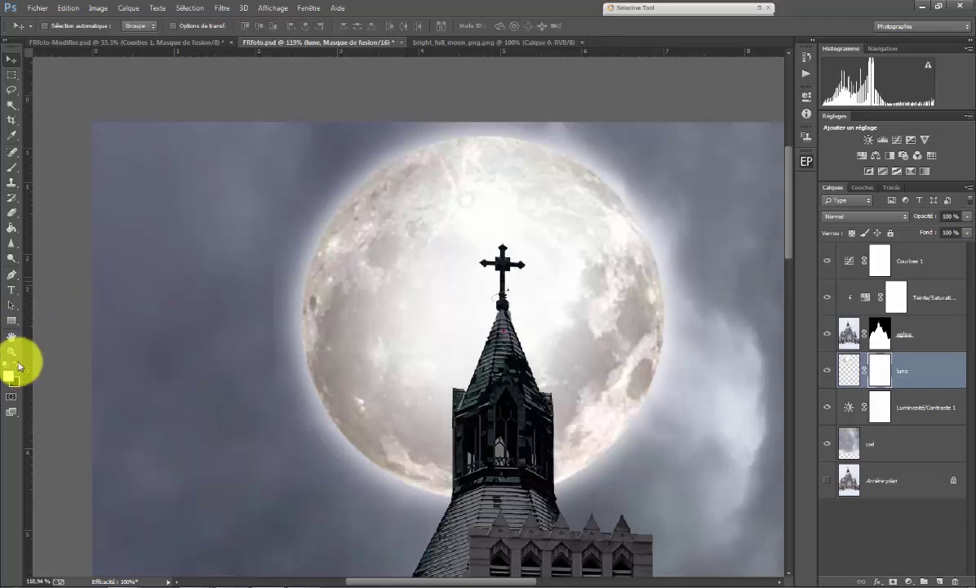
click(12, 167)
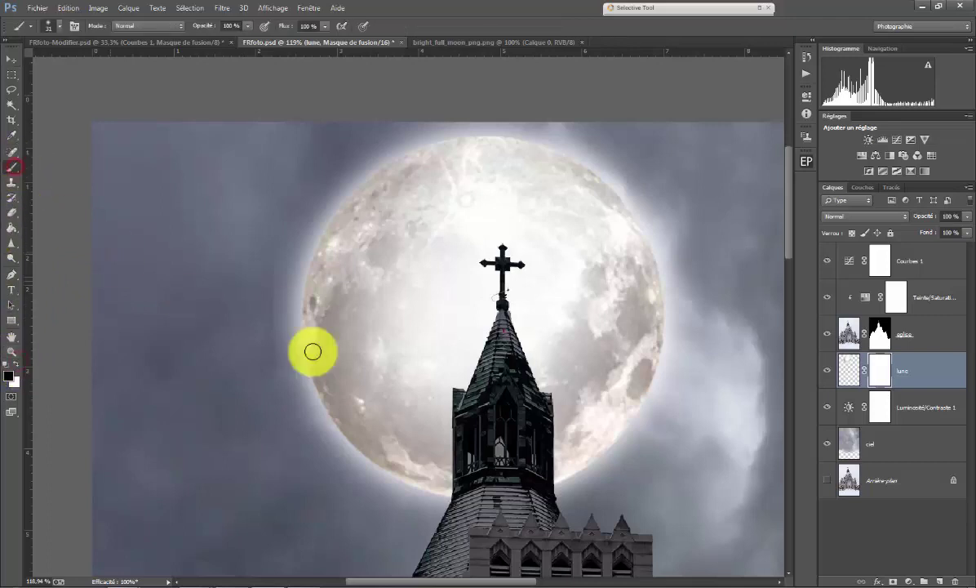
click(269, 260)
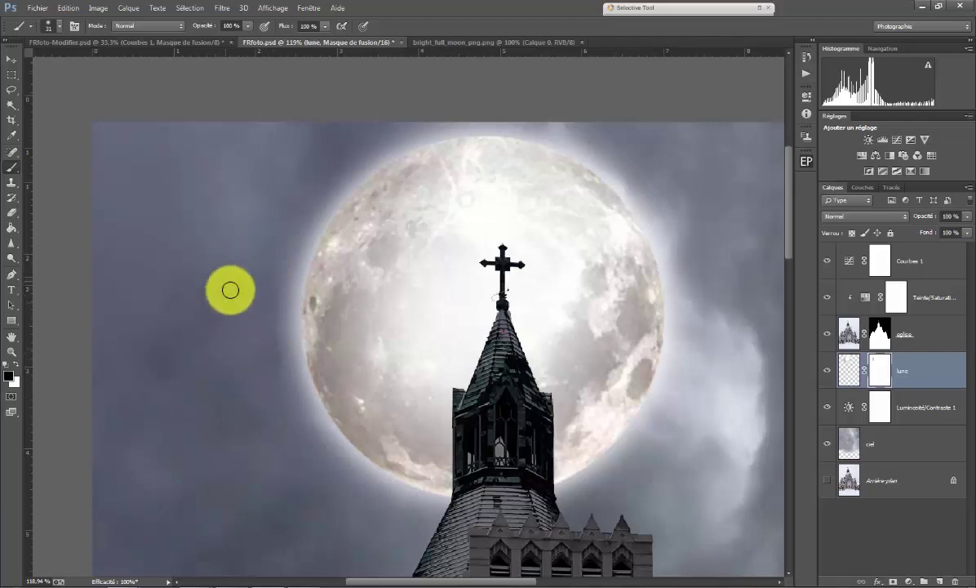
drag(194, 227, 207, 234)
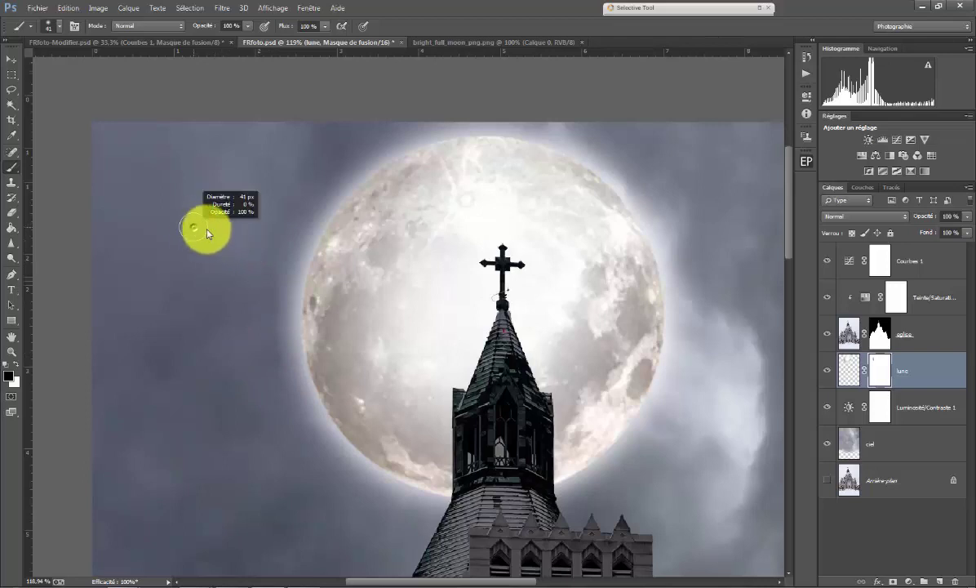
click(235, 283)
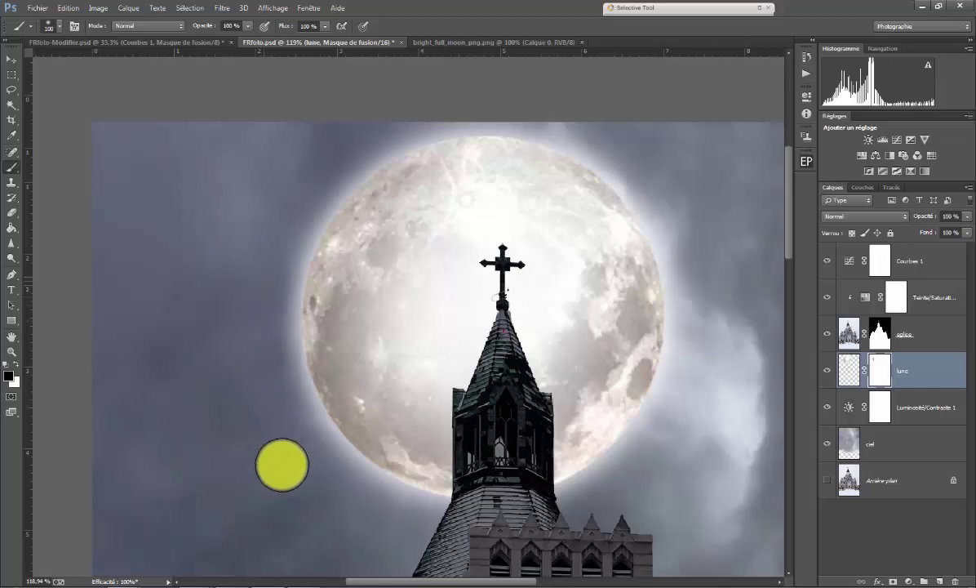
scroll(714, 272, down, 2)
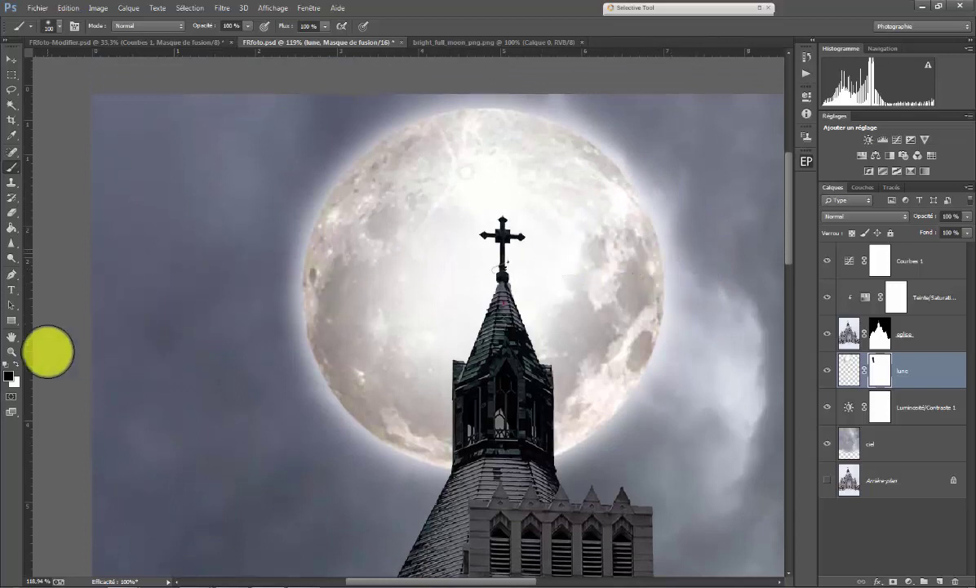
double_click(11, 336)
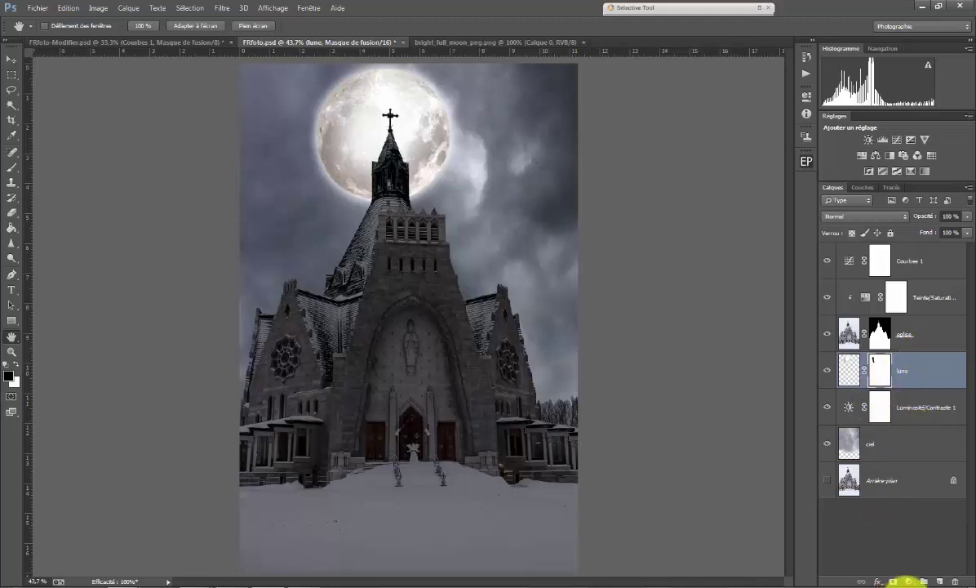
click(909, 581)
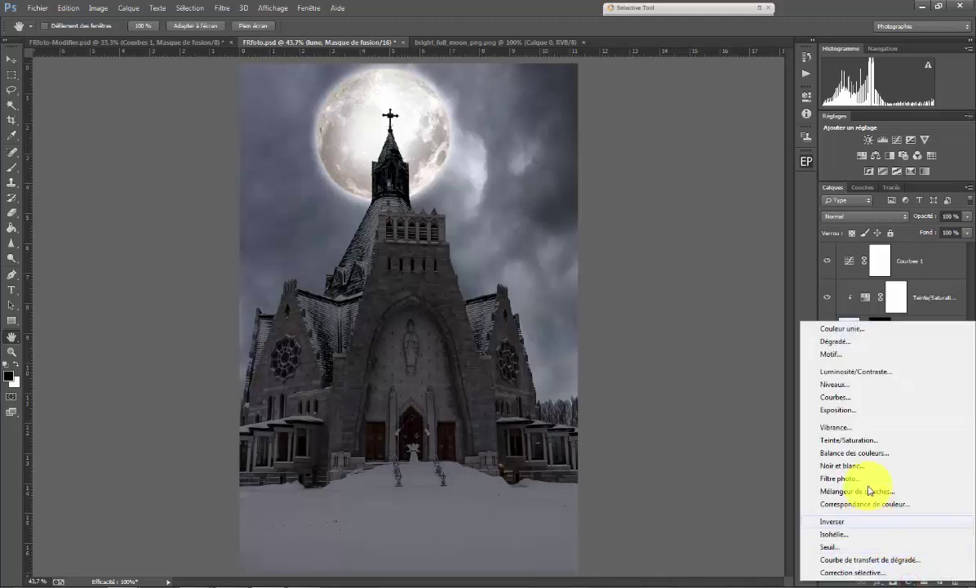
- Add Teinte/Saturation 2 clipped to lune with lightness lowered to -5
click(857, 440)
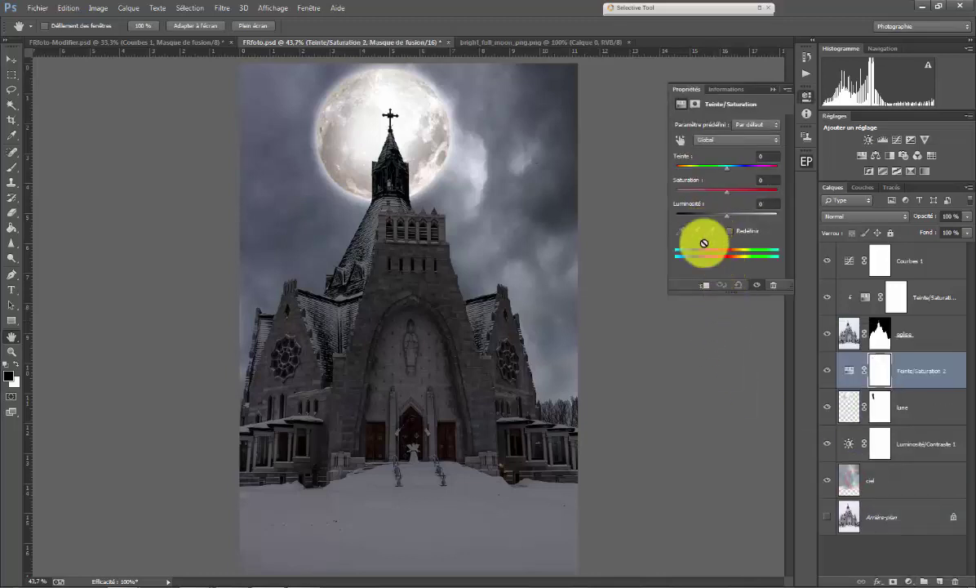
click(703, 286)
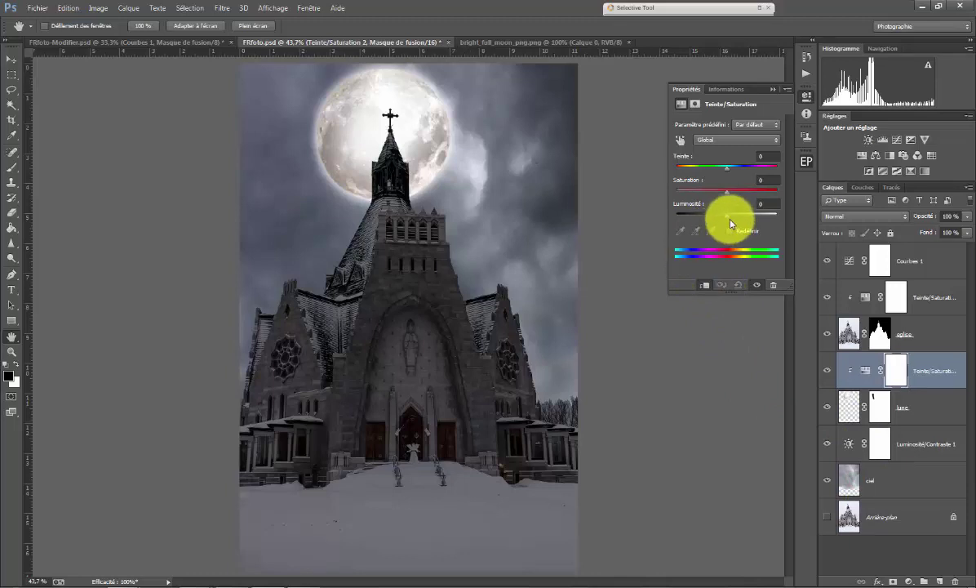
drag(728, 215, 724, 214)
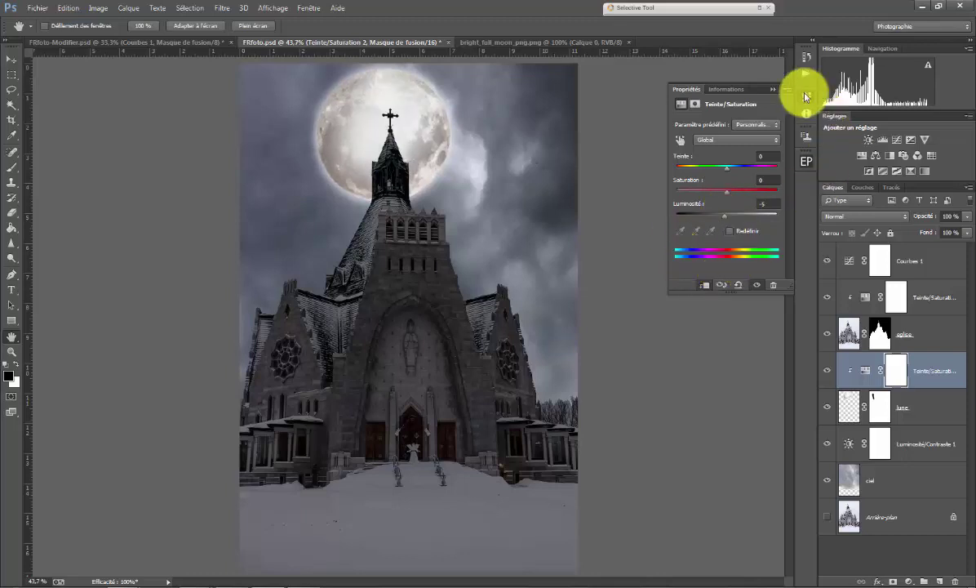
click(772, 91)
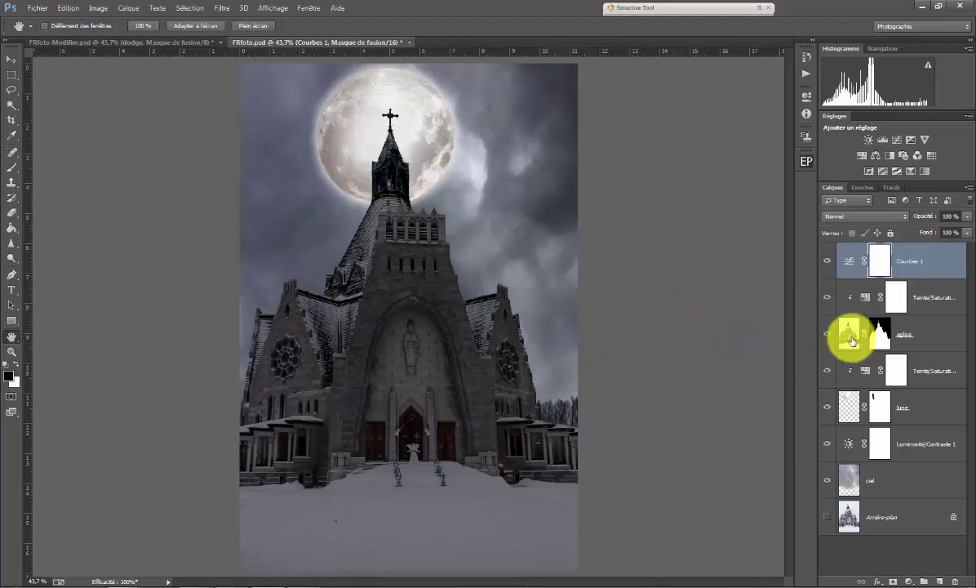
- Add Courbes 2 clipped to the église layer, raising the curve to brighten the church
double_click(921, 335)
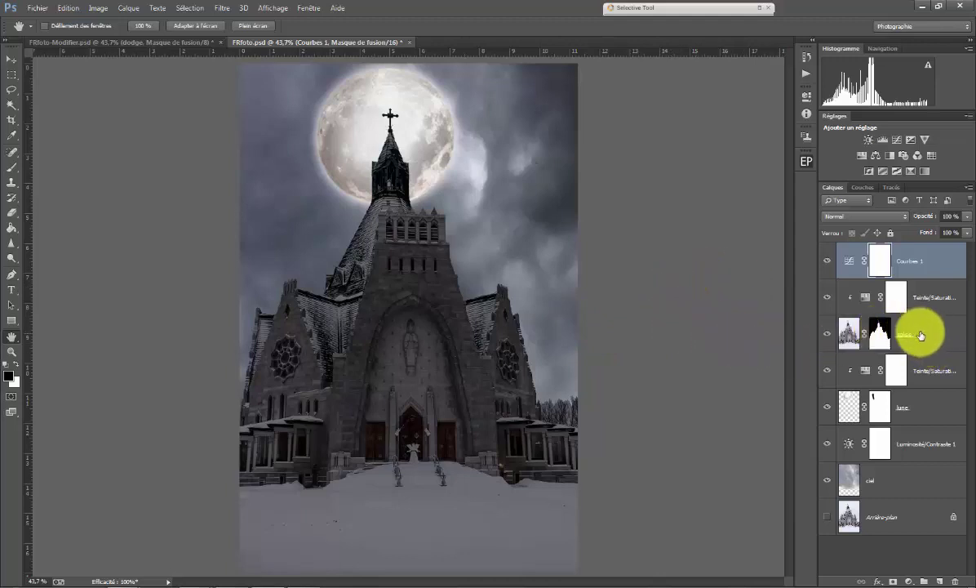
click(922, 333)
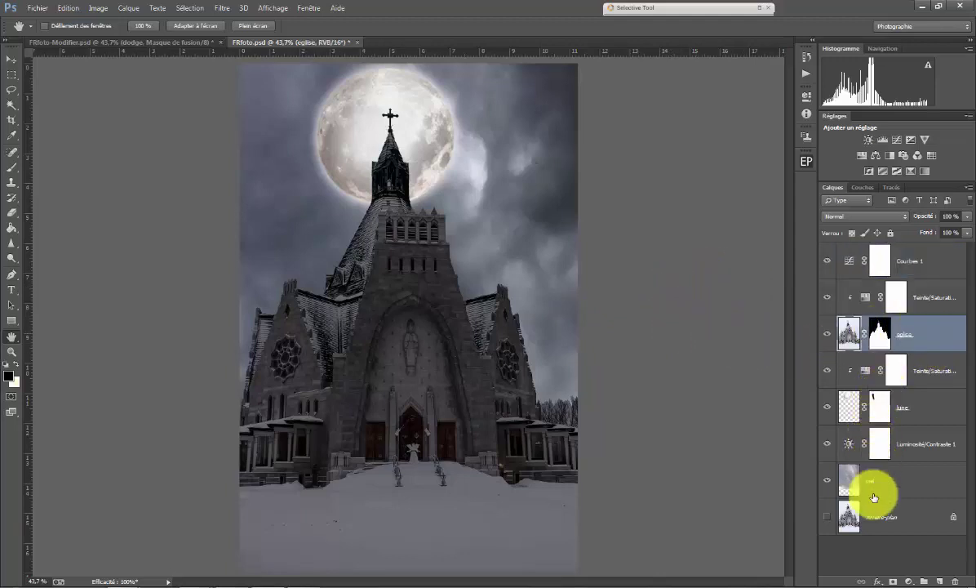
click(910, 582)
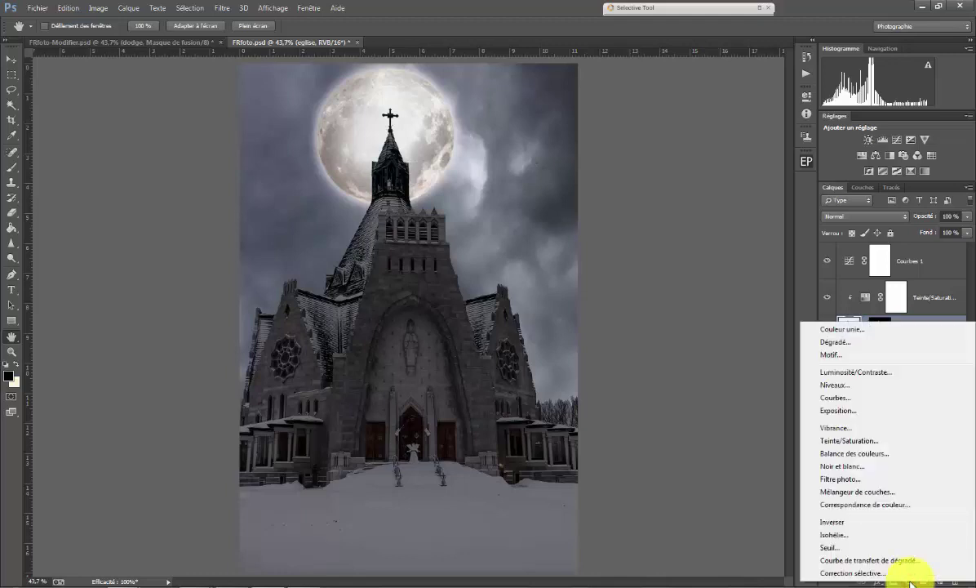
click(841, 400)
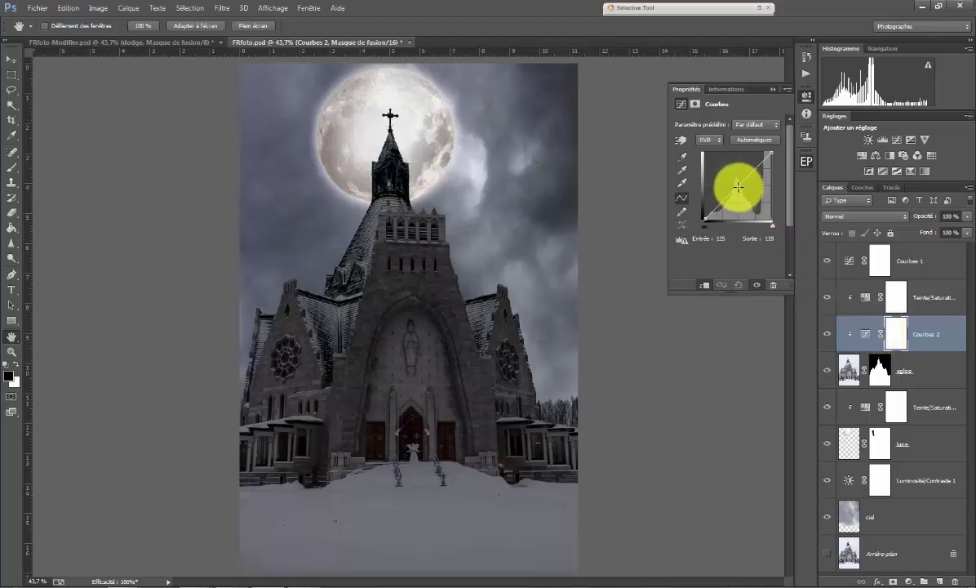
click(738, 187)
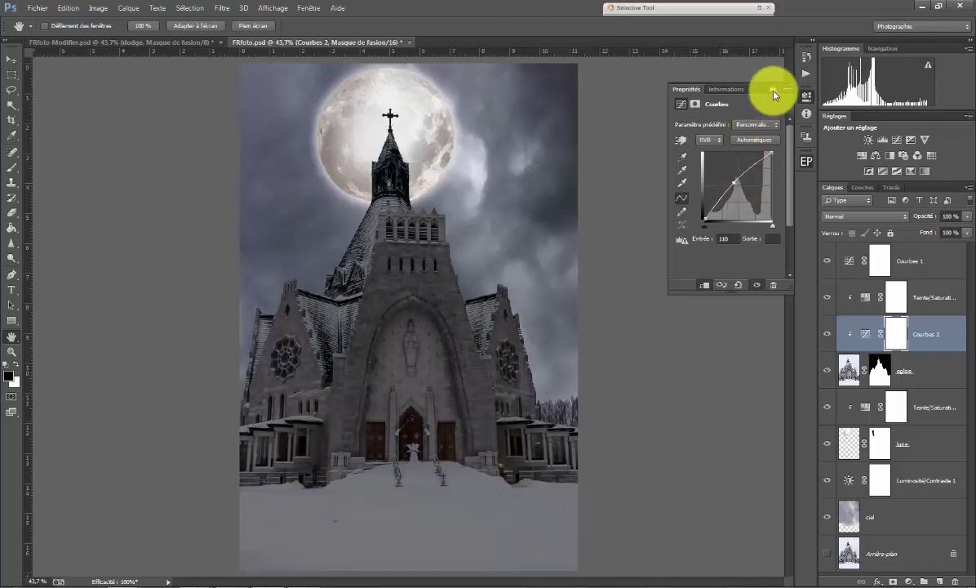
click(772, 90)
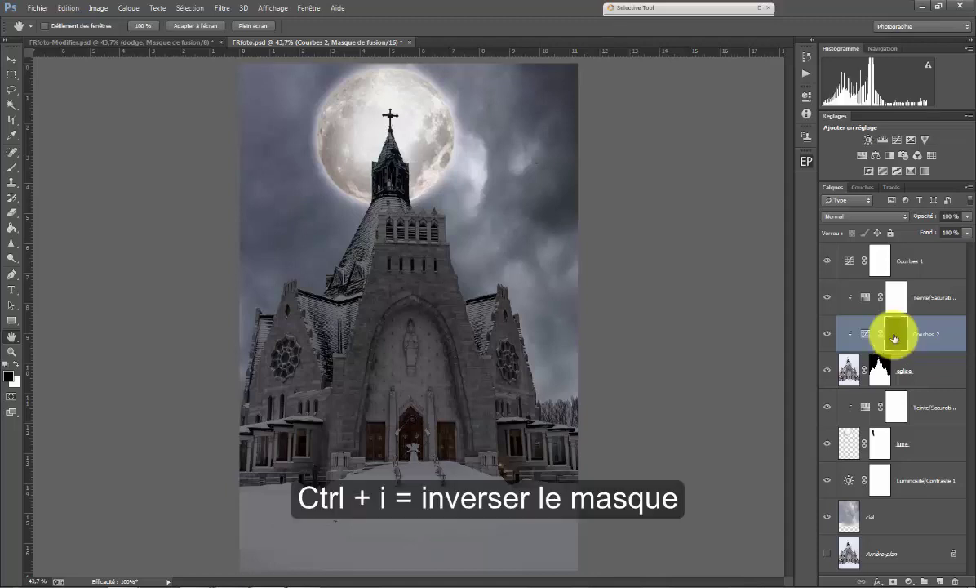
- Invert the Courbes 2 mask to hide the brightening and set up an 18 px white brush
key(ctrl+i)
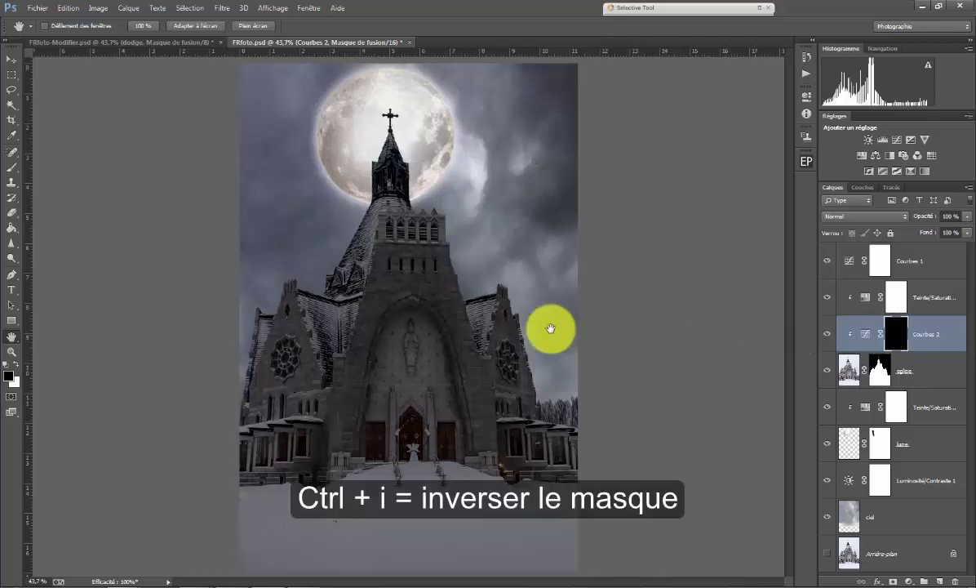
click(12, 168)
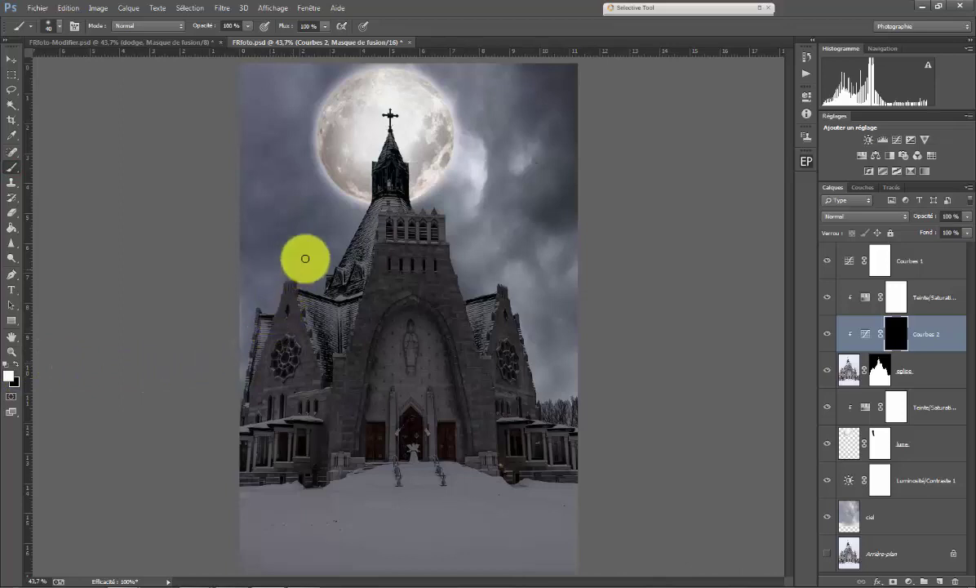
mouse_move(369, 206)
mouse_down()
mouse_move(373, 178)
mouse_move(387, 202)
mouse_up()
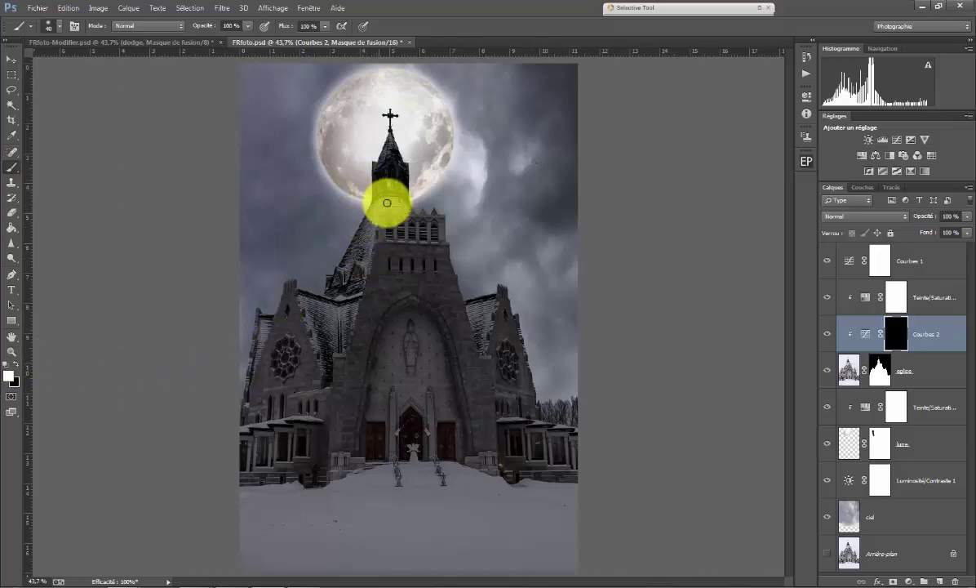
alt+scroll(394, 191, up, 2)
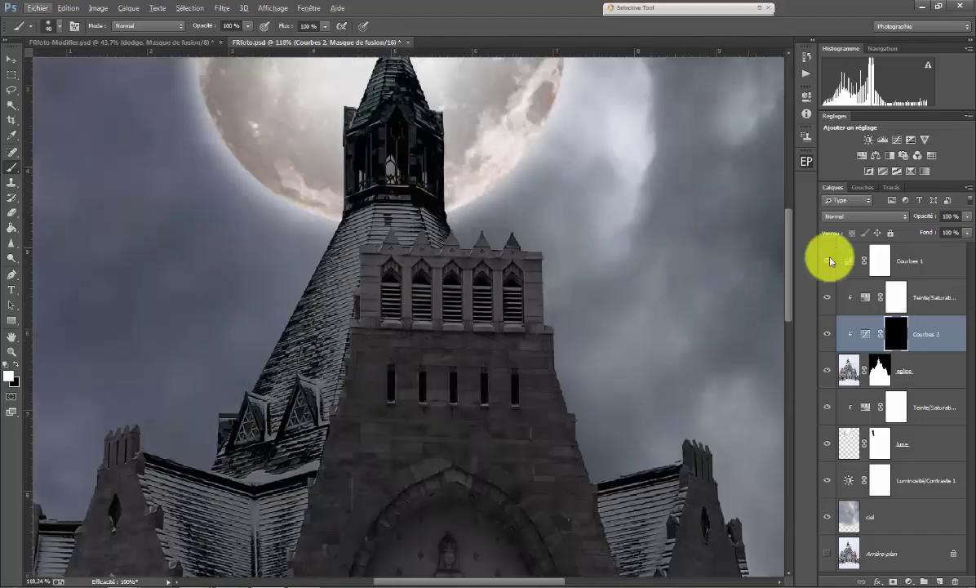
drag(790, 243, 788, 198)
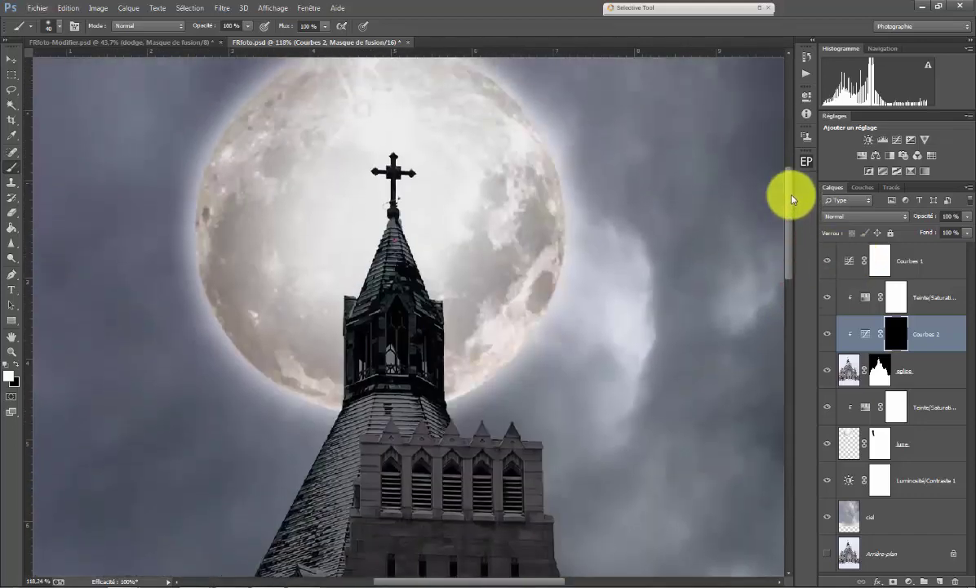
alt+drag(358, 249, 352, 256)
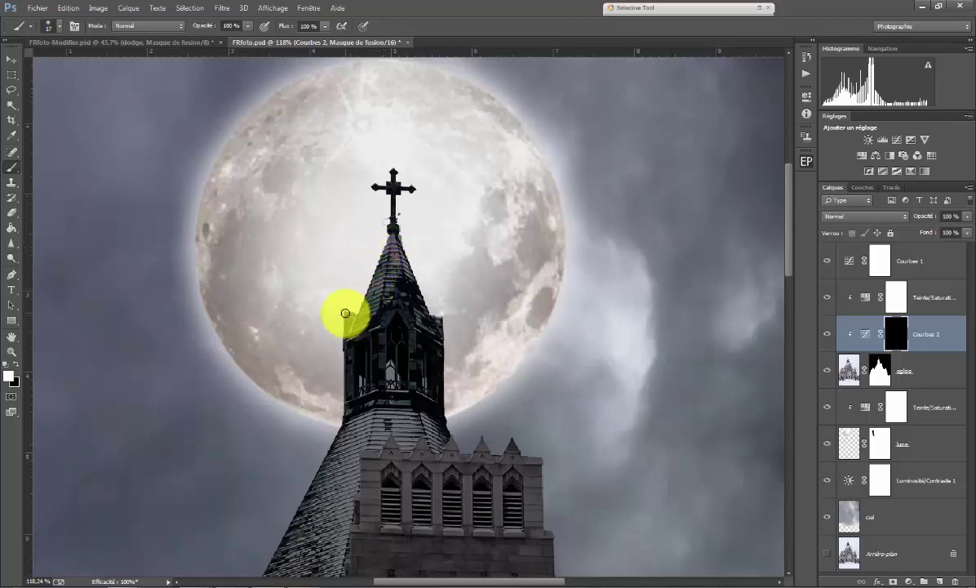
- Paint the brightening back onto the spire tip, lantern, tower top and left roof edge
drag(391, 222, 407, 240)
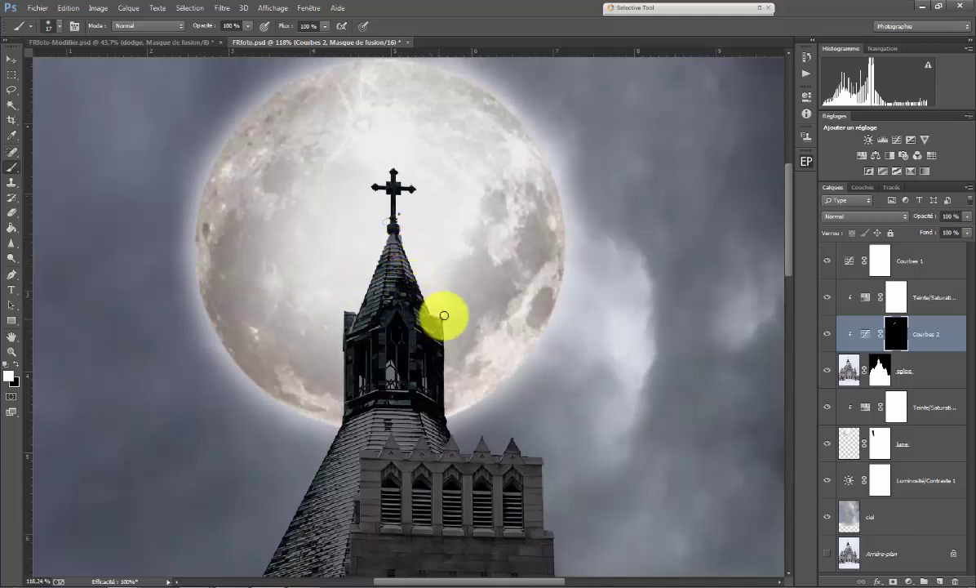
click(441, 320)
mouse_move(441, 350)
mouse_down()
mouse_move(443, 422)
mouse_move(485, 447)
mouse_move(516, 447)
mouse_move(375, 433)
mouse_up()
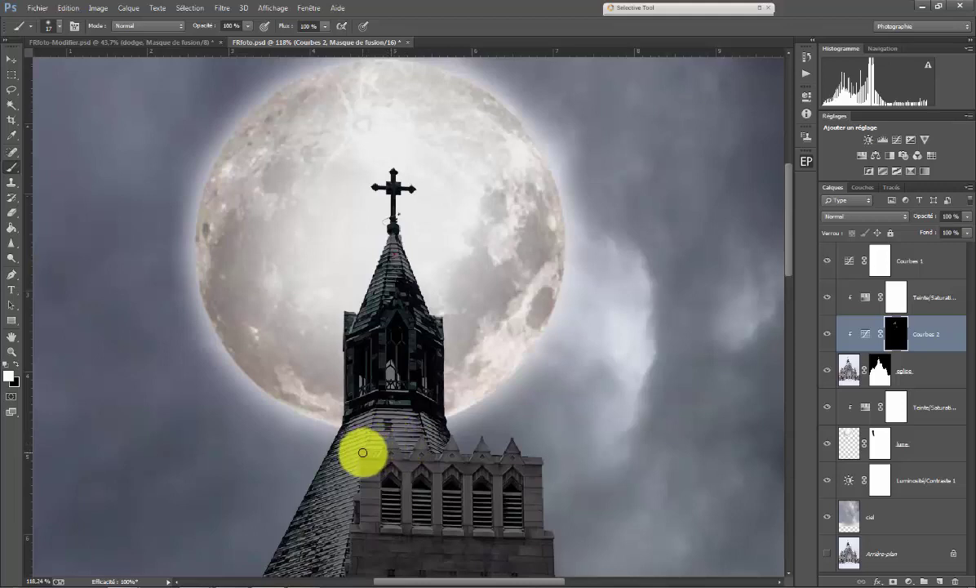
mouse_move(363, 452)
mouse_down()
mouse_move(515, 462)
mouse_move(580, 447)
mouse_move(517, 472)
mouse_move(540, 461)
mouse_up()
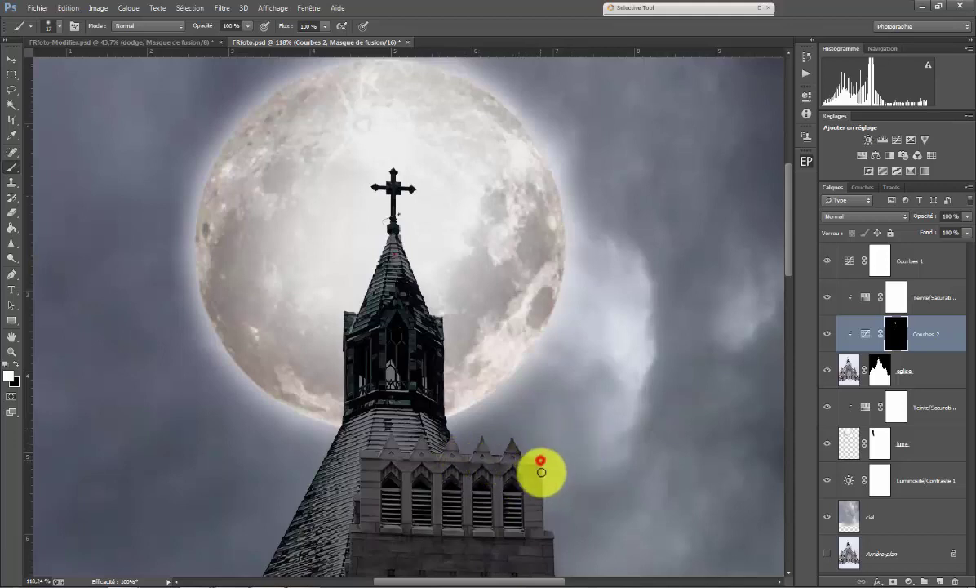
mouse_move(345, 424)
mouse_down()
mouse_move(320, 287)
mouse_move(342, 283)
mouse_move(257, 444)
mouse_up()
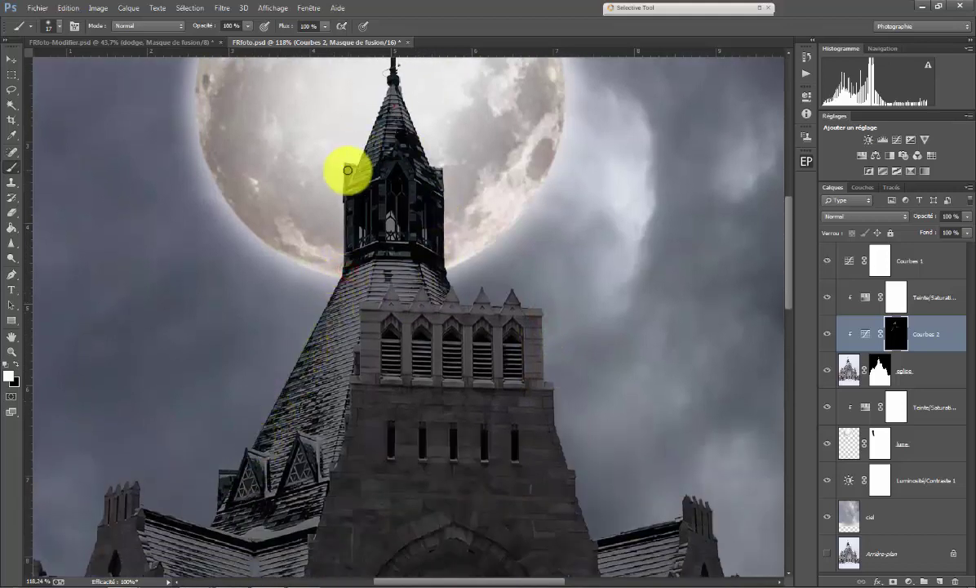
drag(351, 166, 344, 208)
click(866, 334)
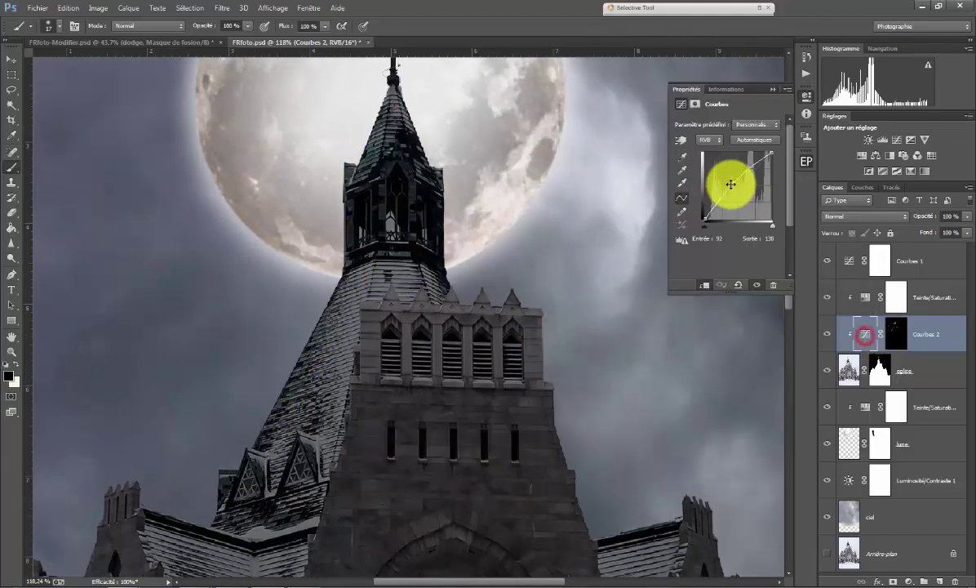
- Target the Courbes 2 mask in white and paint light onto the left turret and tower edge
click(772, 89)
click(897, 330)
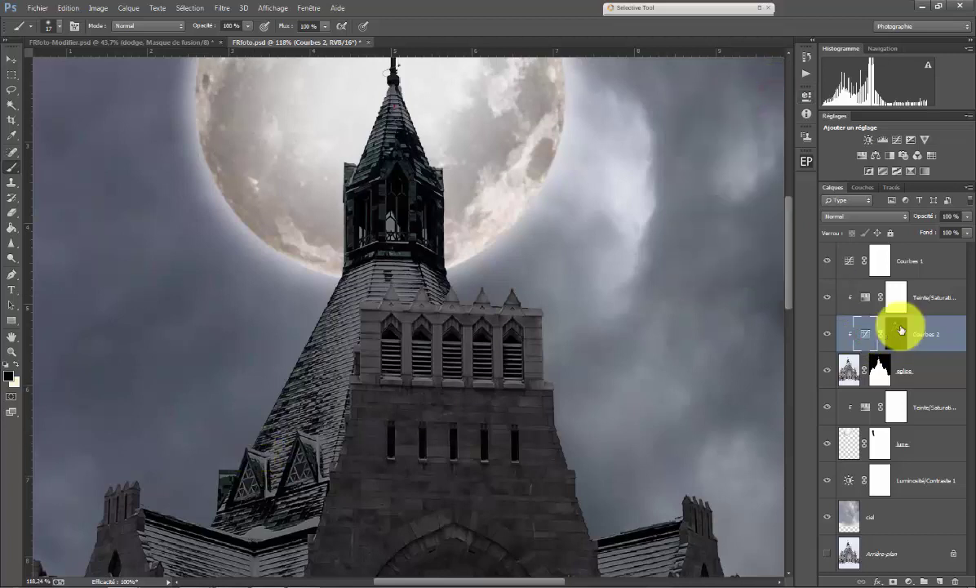
key(x)
click(299, 428)
click(223, 473)
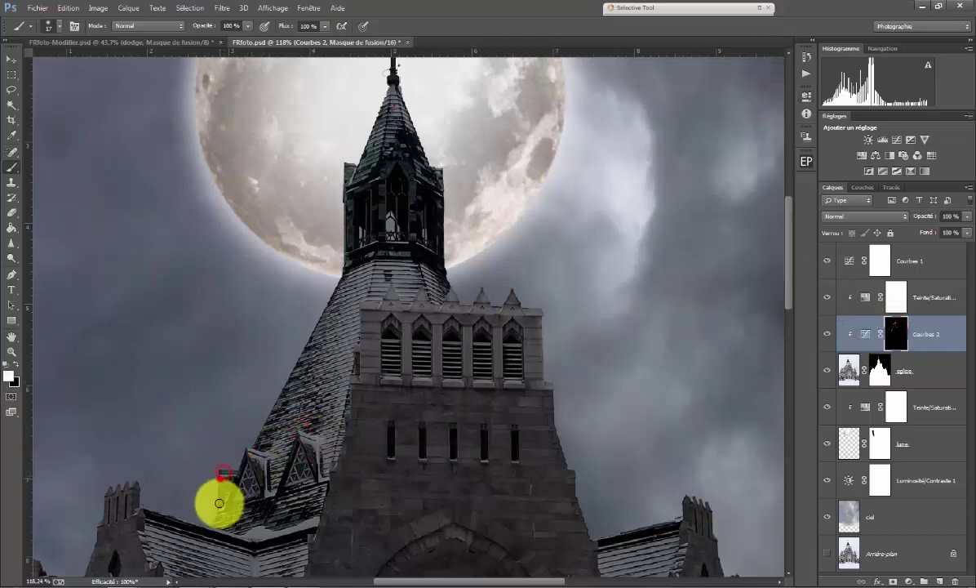
drag(113, 484, 95, 560)
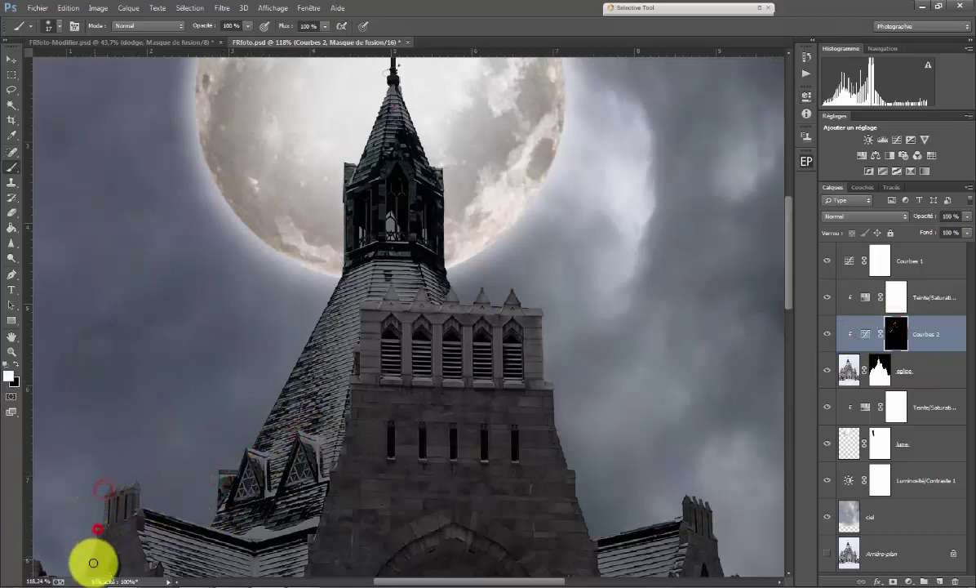
scroll(157, 531, down, 5)
drag(135, 322, 198, 517)
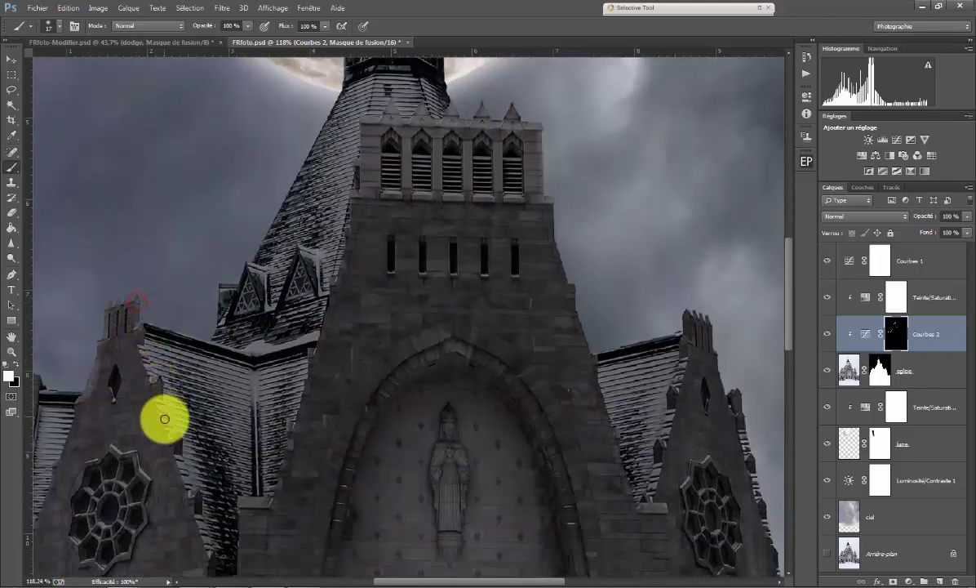
mouse_move(361, 122)
mouse_down()
mouse_move(324, 312)
mouse_move(240, 499)
mouse_up()
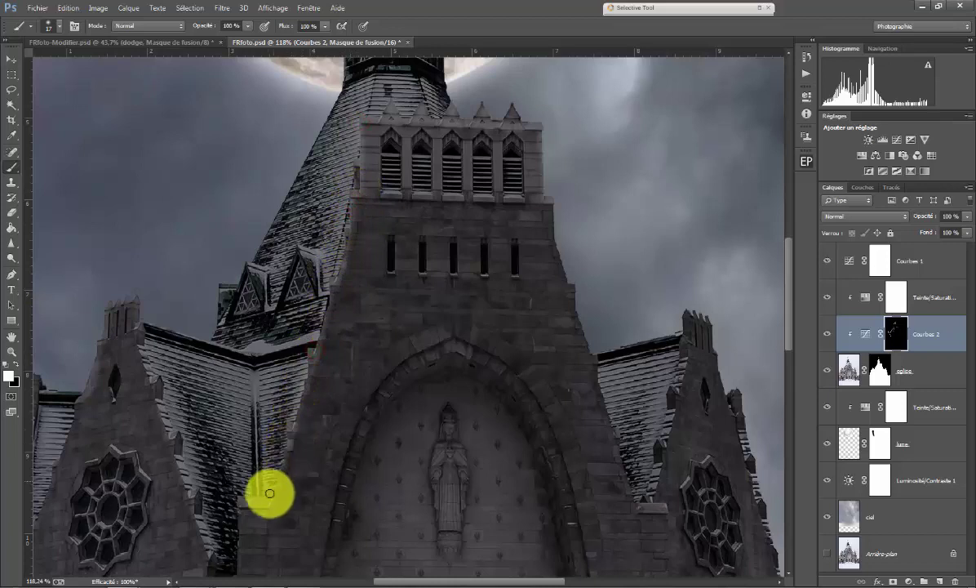
scroll(371, 570, left, 5)
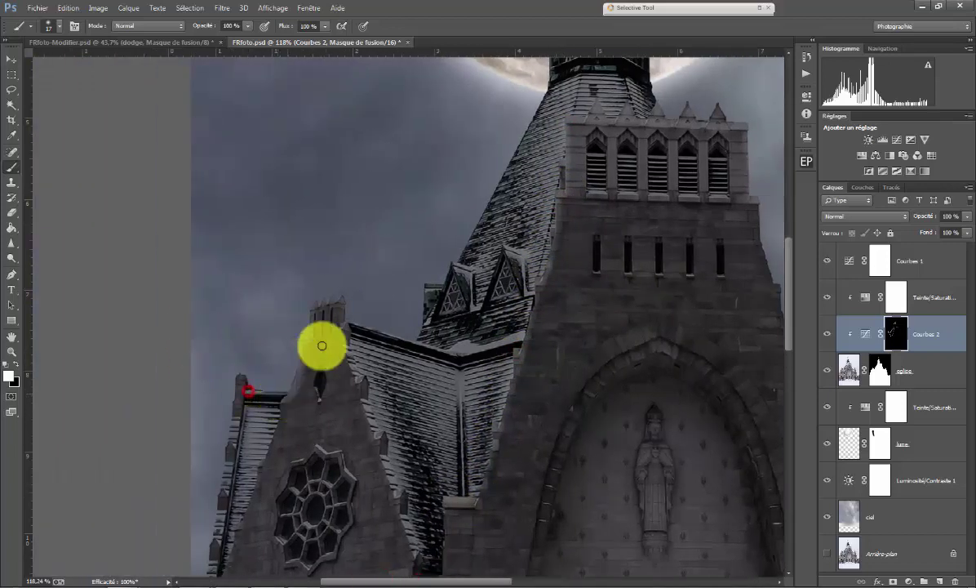
- Undo the last brush stroke and dab light along the roof edges
click(68, 9)
click(90, 43)
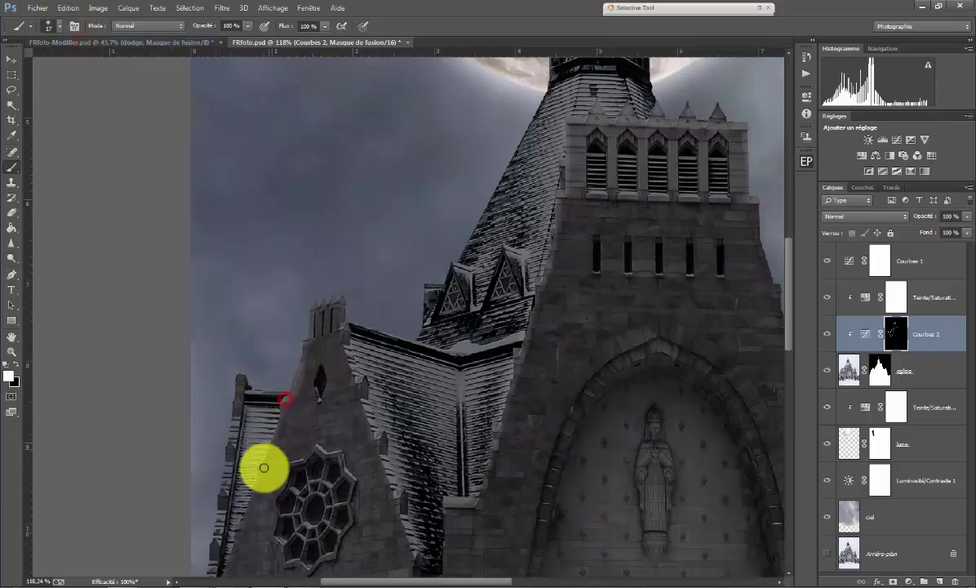
scroll(247, 227, down, 2)
scroll(240, 185, down, 2)
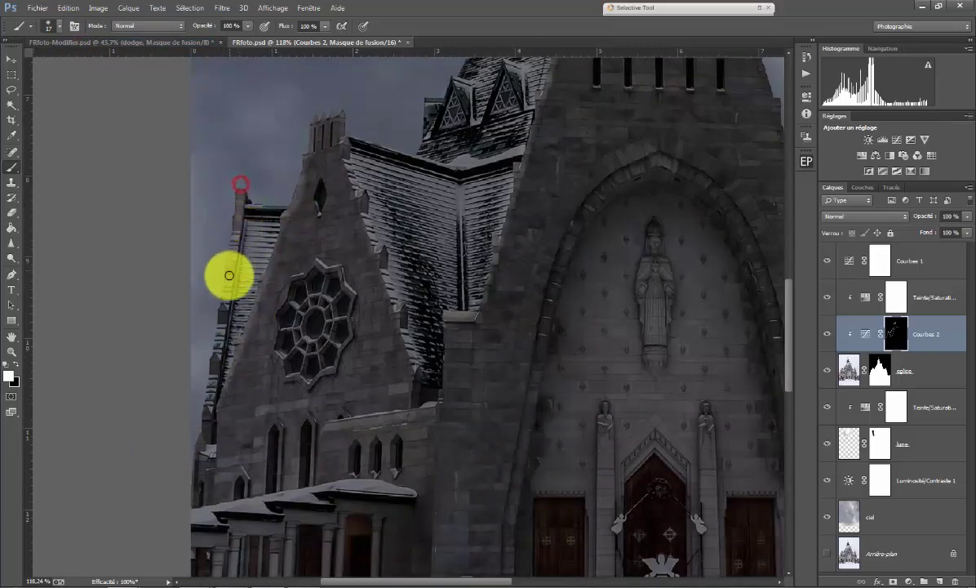
click(442, 318)
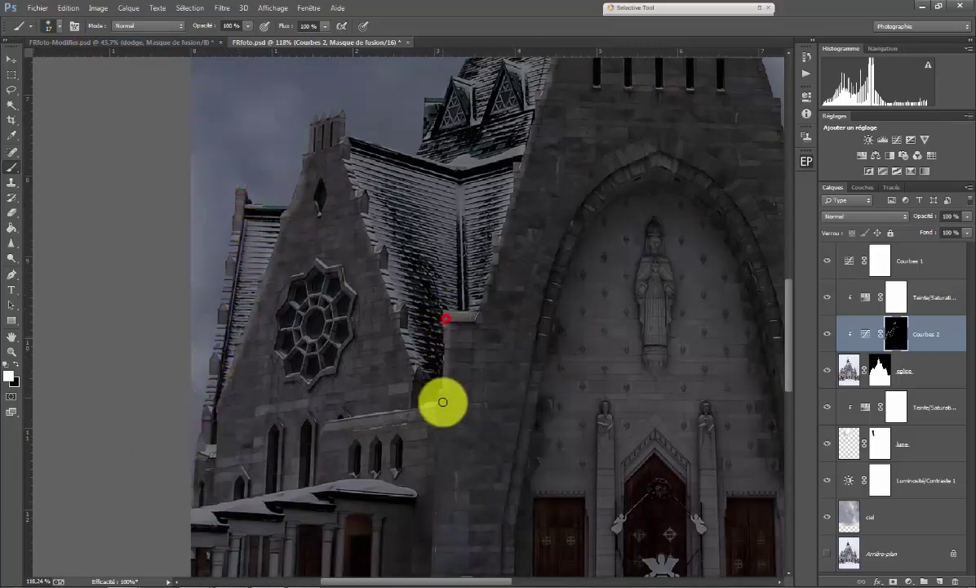
click(333, 414)
- Paint the mask along the lower roof edge, lower left wing, facade and tower's right edge
scroll(327, 408, down, 2)
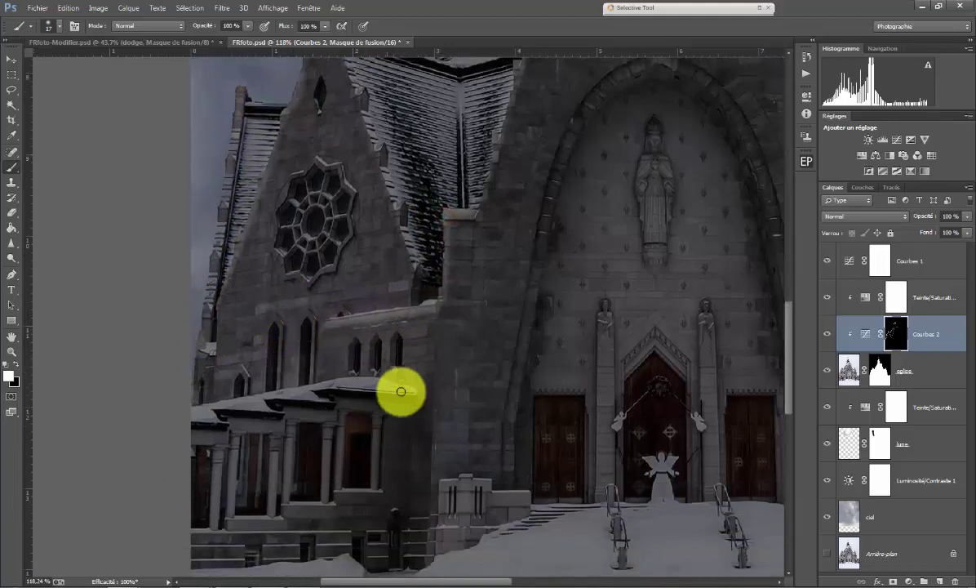
click(419, 393)
shift+click(323, 398)
shift+click(276, 407)
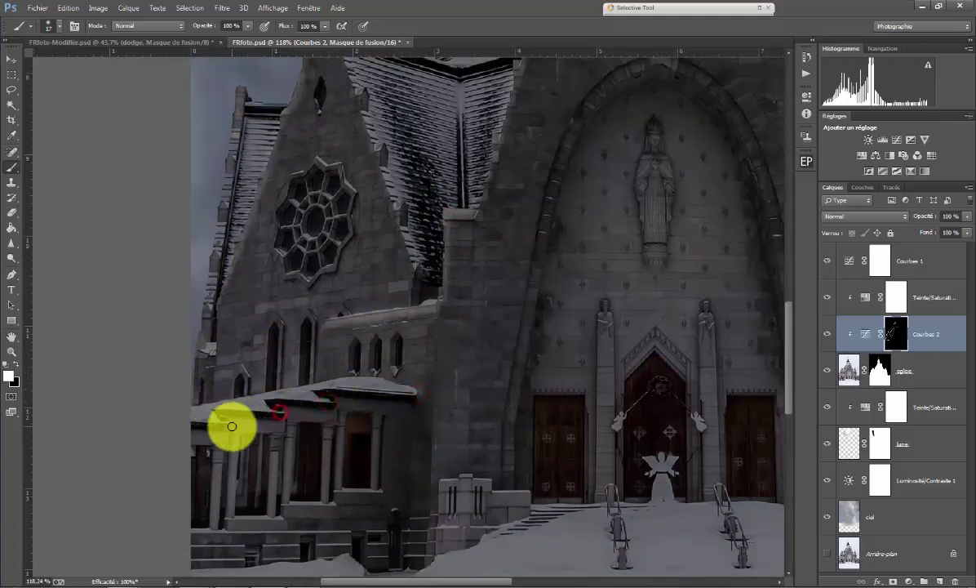
shift+click(230, 426)
scroll(481, 343, down, 2)
click(204, 466)
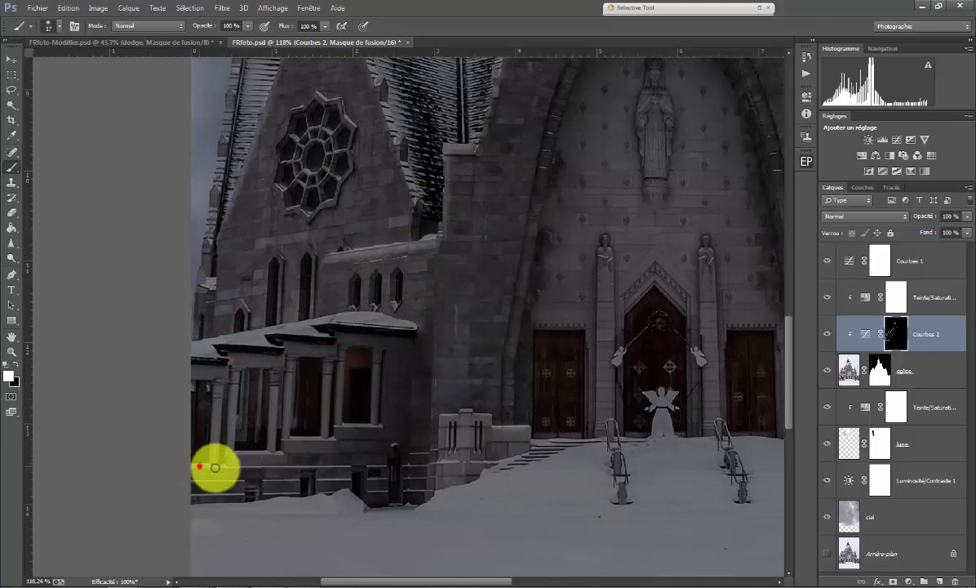
click(404, 461)
scroll(235, 224, up, 1)
scroll(458, 511, up, 5)
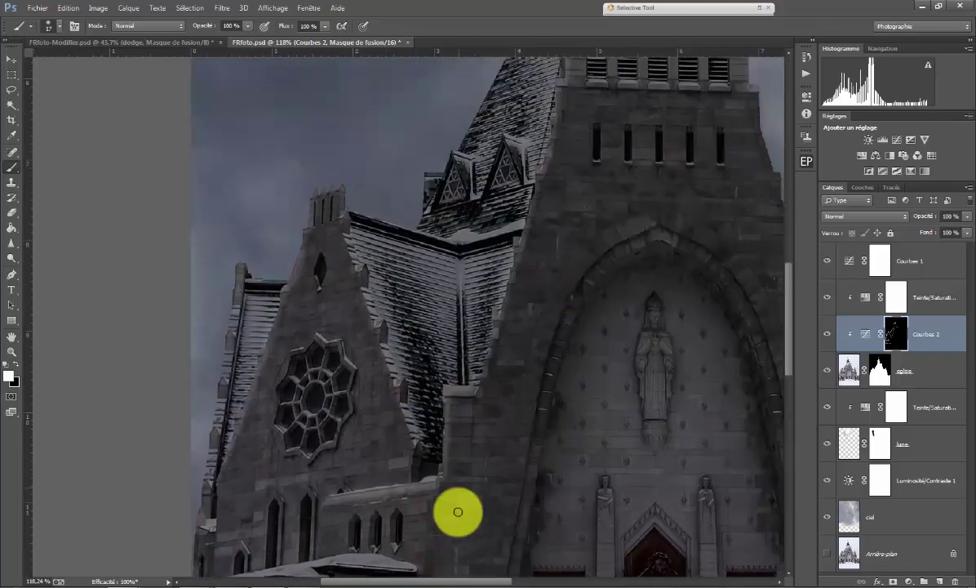
drag(365, 581, 440, 582)
scroll(522, 275, up, 3)
click(462, 236)
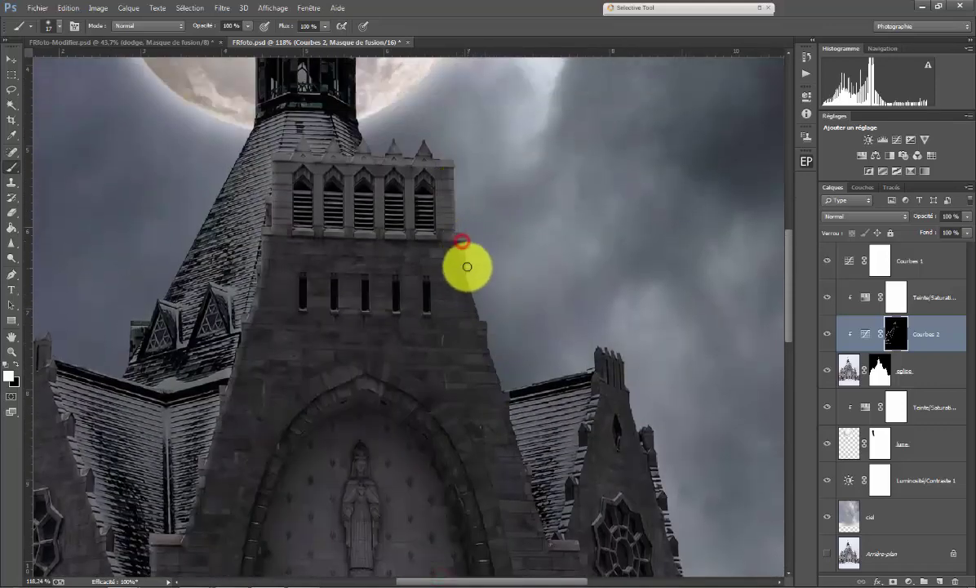
- Cancel the accidental close prompt, undo the last stroke, and paint the small spire top
key(ctrl+w)
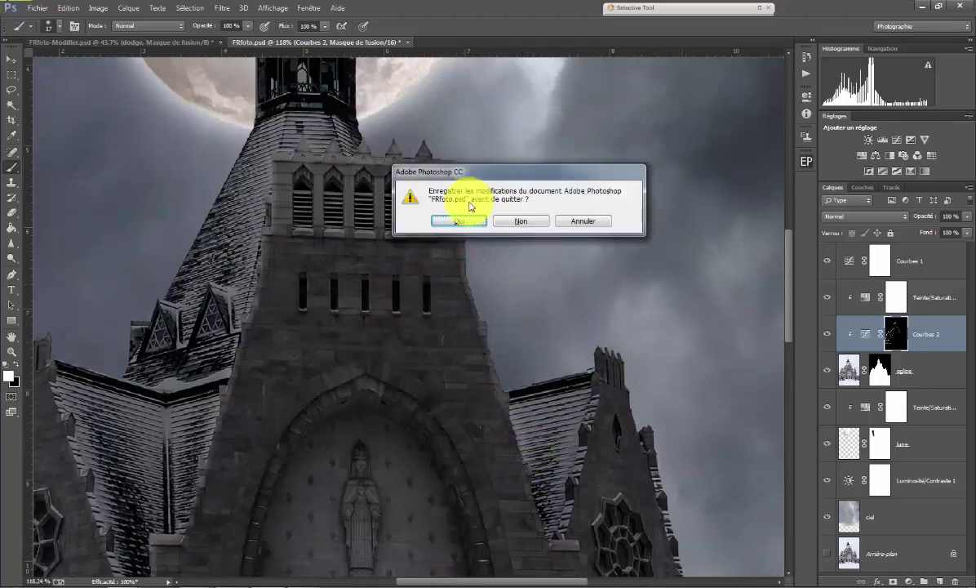
click(583, 222)
click(68, 8)
click(462, 240)
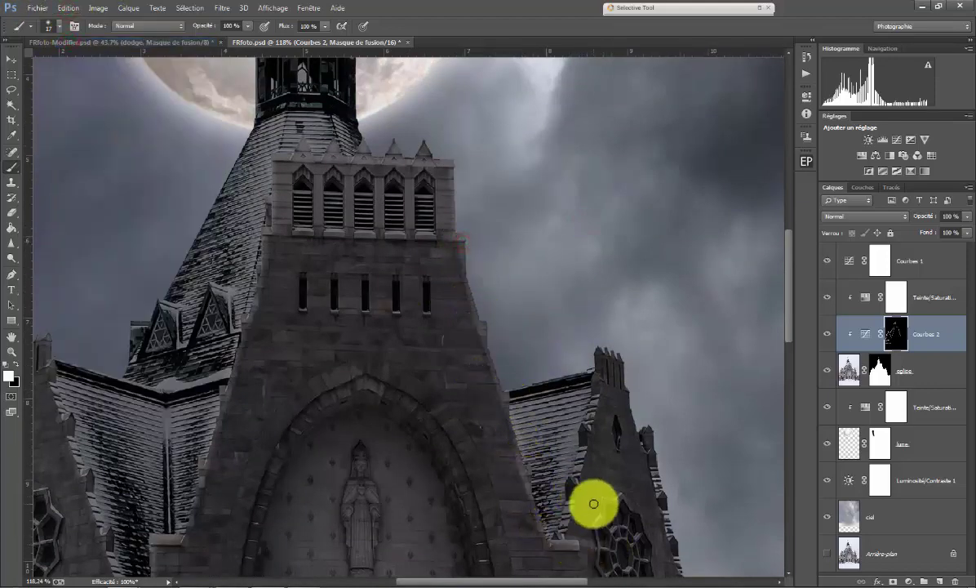
click(603, 351)
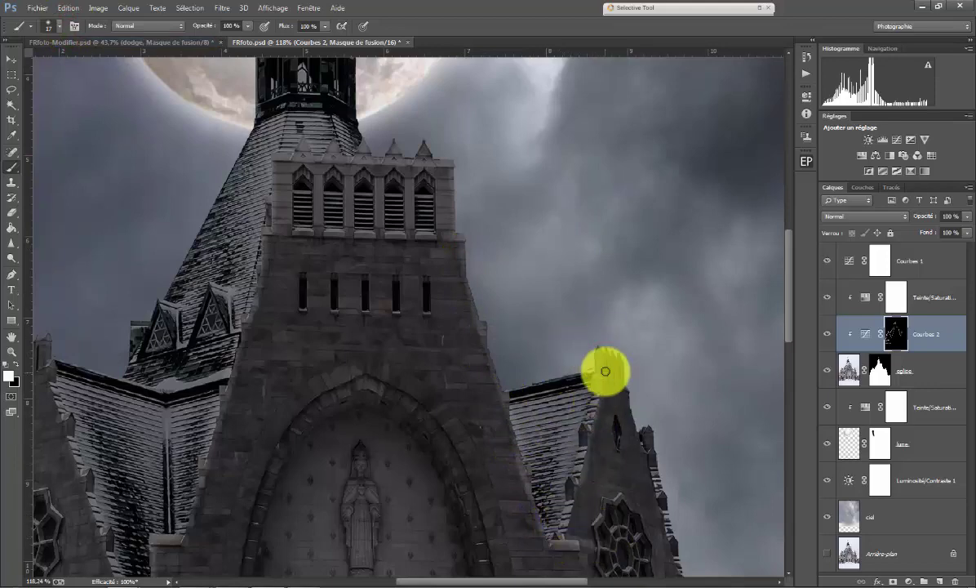
click(514, 391)
click(617, 356)
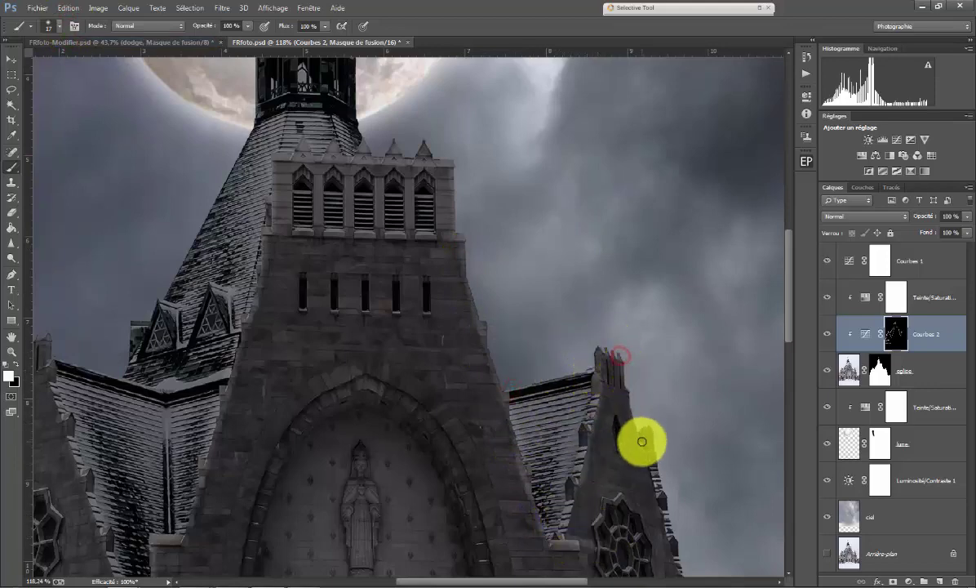
- Paint the mask along the right spire edge, right wing roof, lower right wing and steps
scroll(736, 284, down, 5)
click(646, 94)
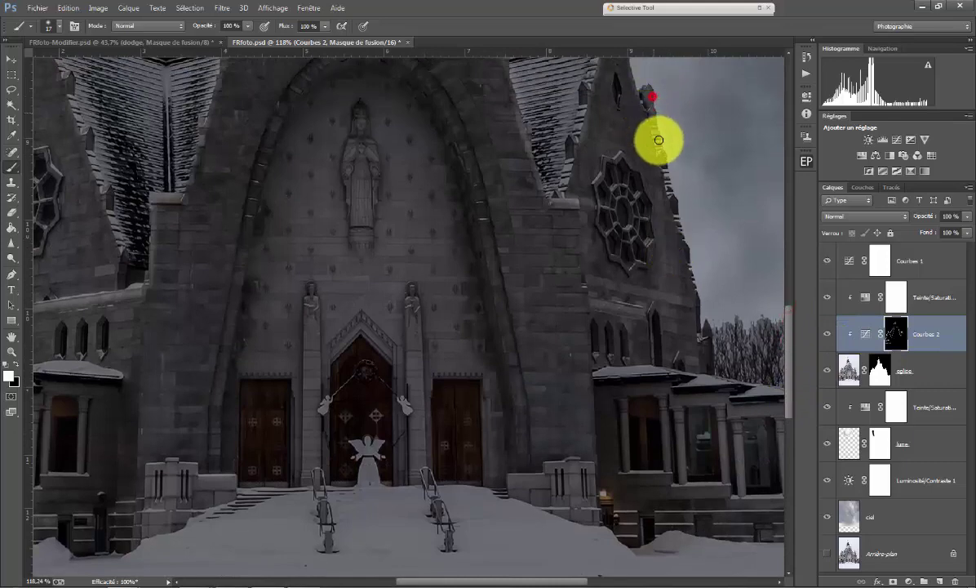
click(603, 372)
click(677, 384)
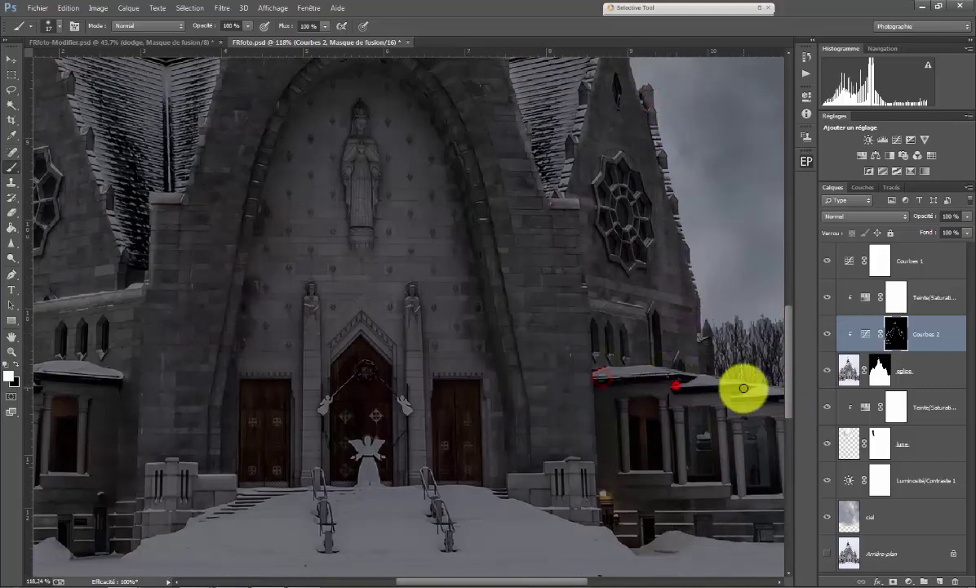
click(738, 397)
click(625, 464)
click(693, 496)
scroll(625, 538, up, 1)
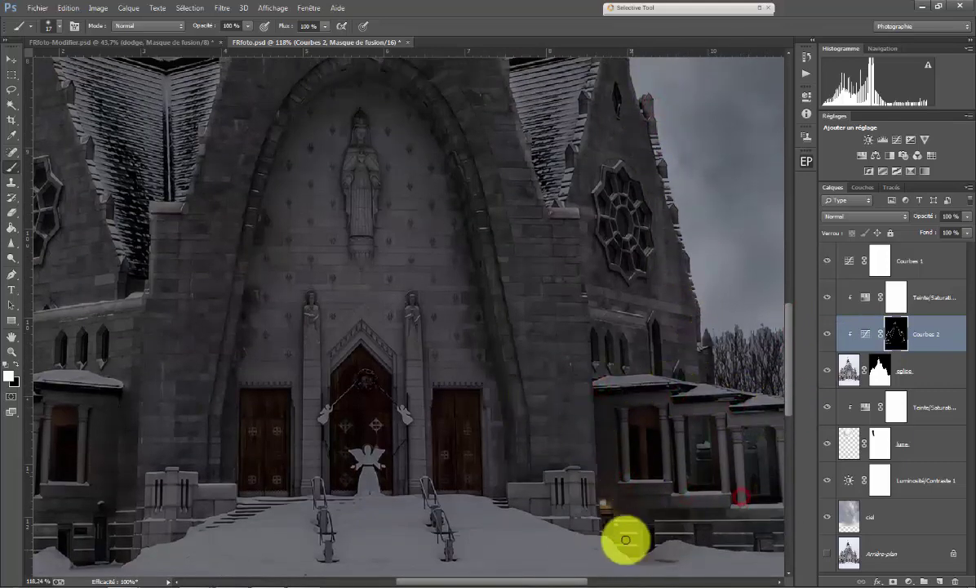
click(620, 520)
scroll(452, 337, up, 1)
scroll(427, 307, up, 1)
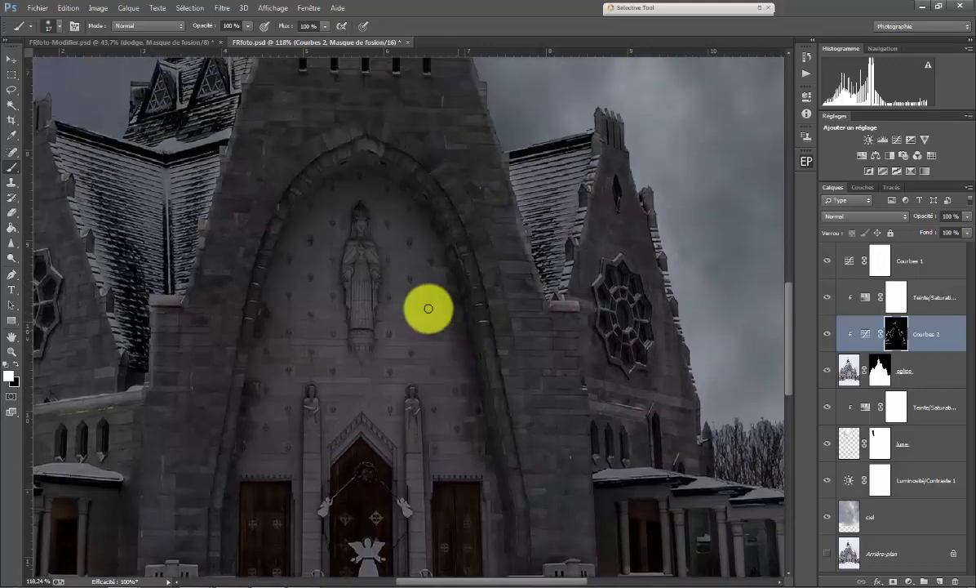
scroll(394, 267, up, 1)
scroll(394, 266, down, 3)
scroll(390, 257, down, 2)
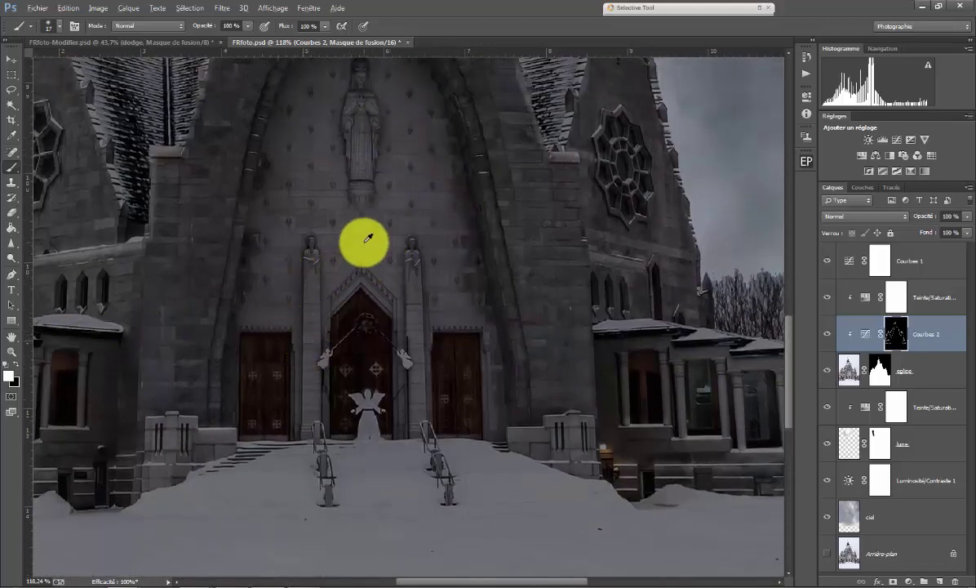
scroll(365, 242, down, 2)
scroll(368, 239, down, 5)
scroll(383, 261, down, 2)
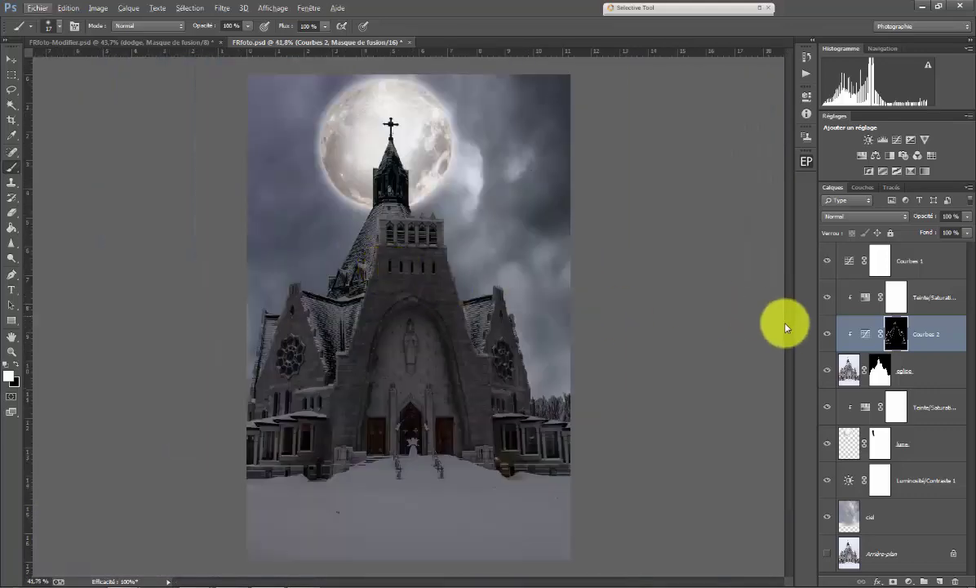
- Toggle Courbes 2 visibility off and on twice to compare the brightening
click(827, 336)
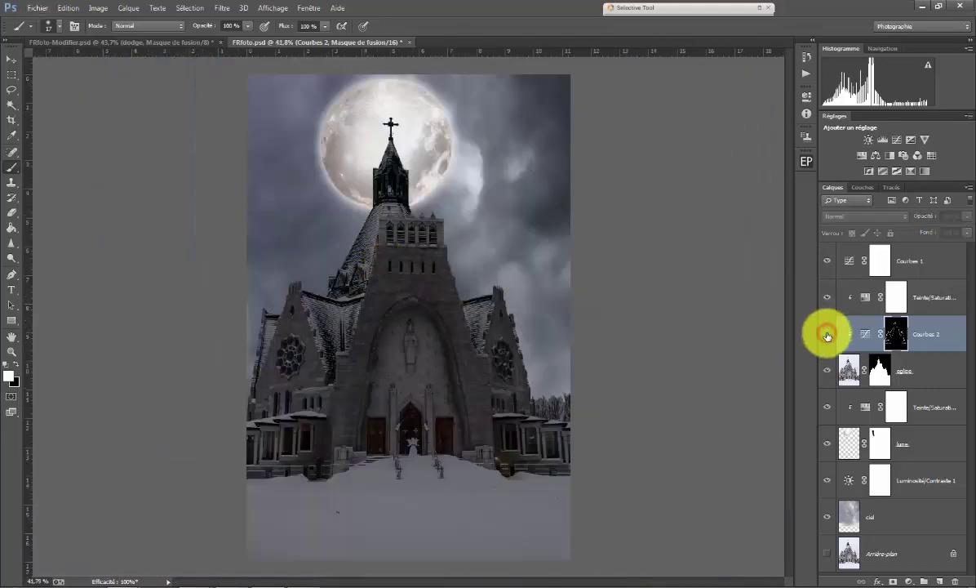
click(828, 333)
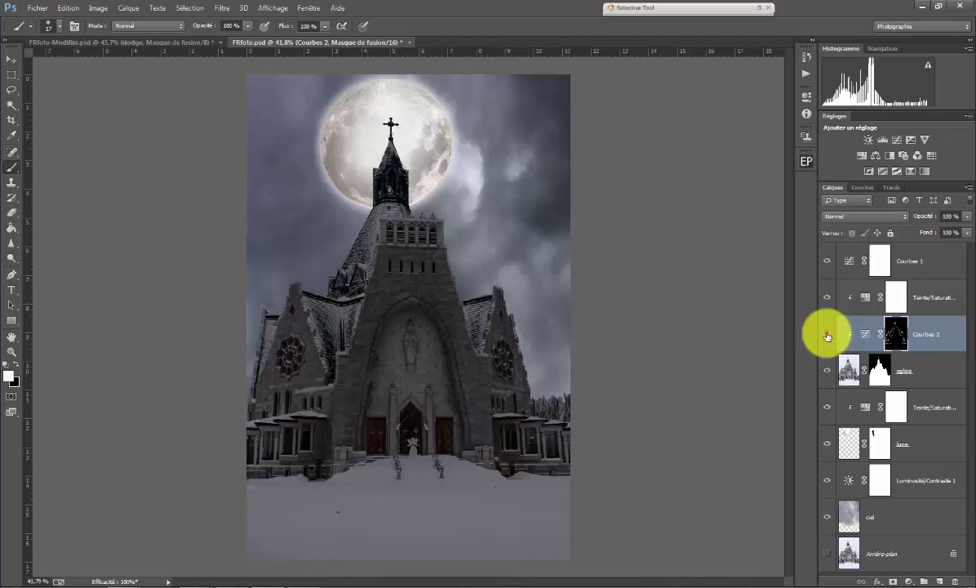
click(828, 335)
click(827, 334)
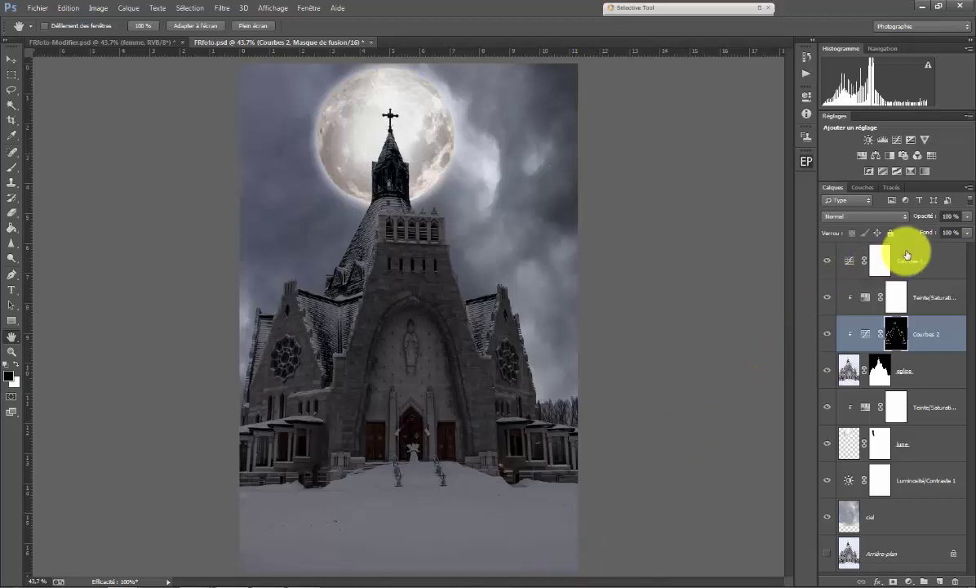
- Select Courbes 1, then open eclipse59_by_faestock-d5cugi6.jpg, the woman in the gown
click(918, 259)
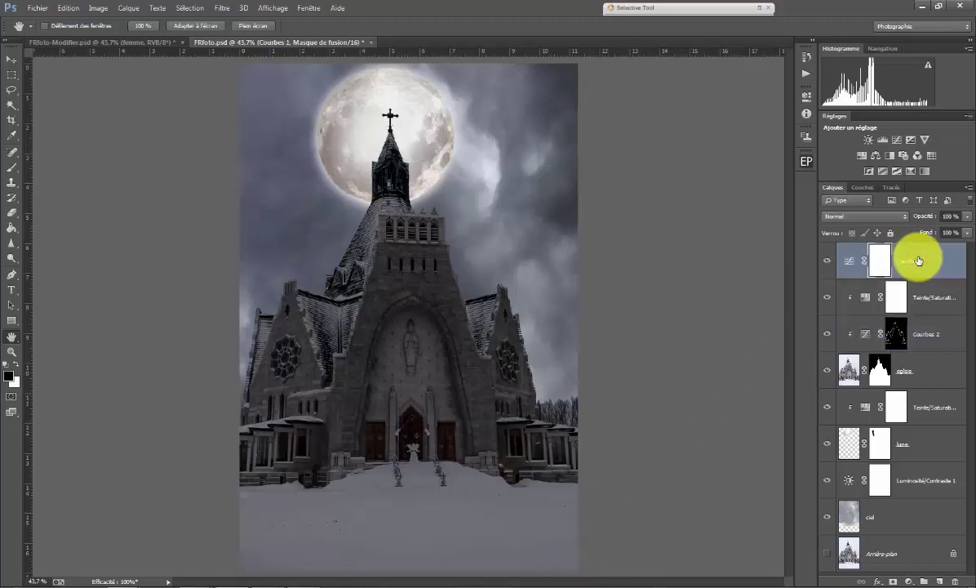
click(43, 10)
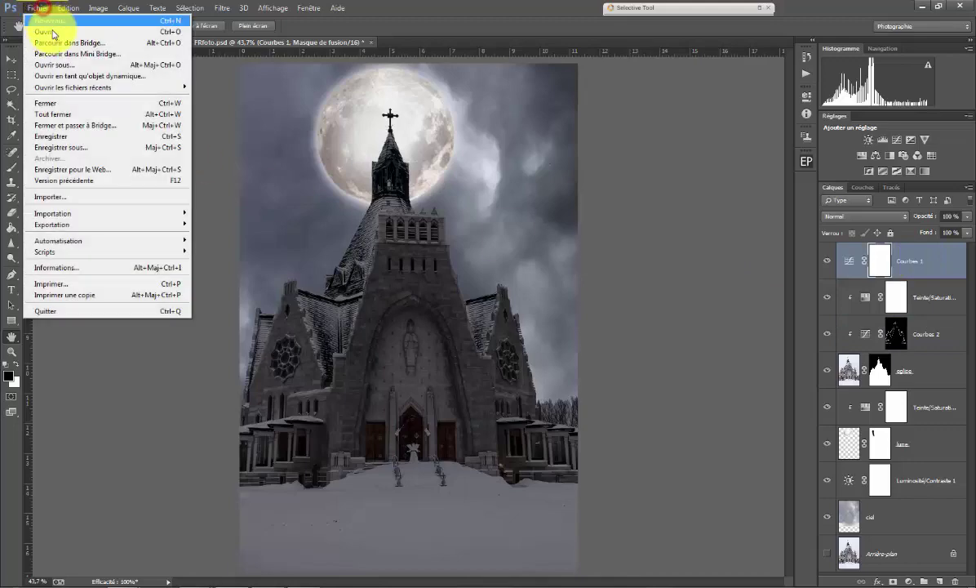
click(52, 36)
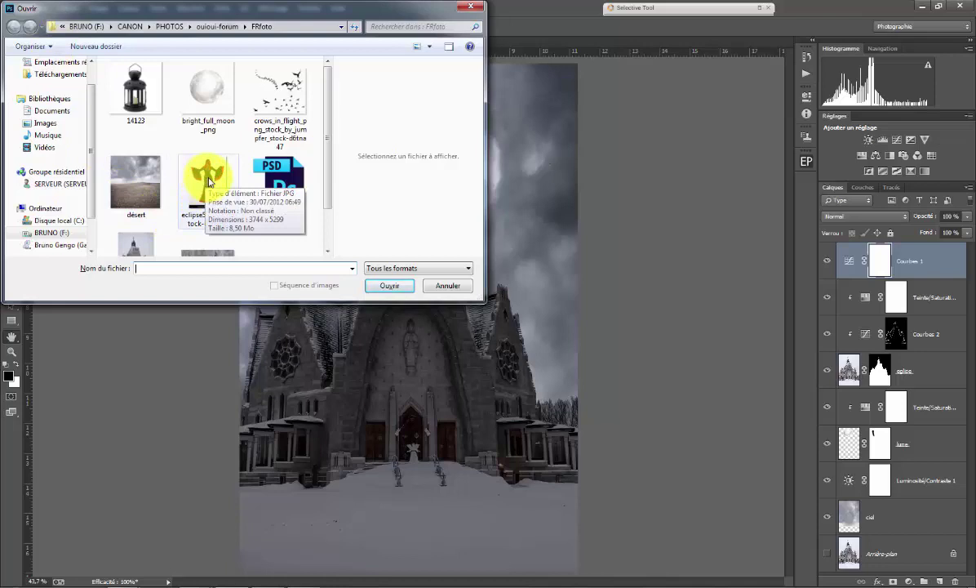
double_click(209, 181)
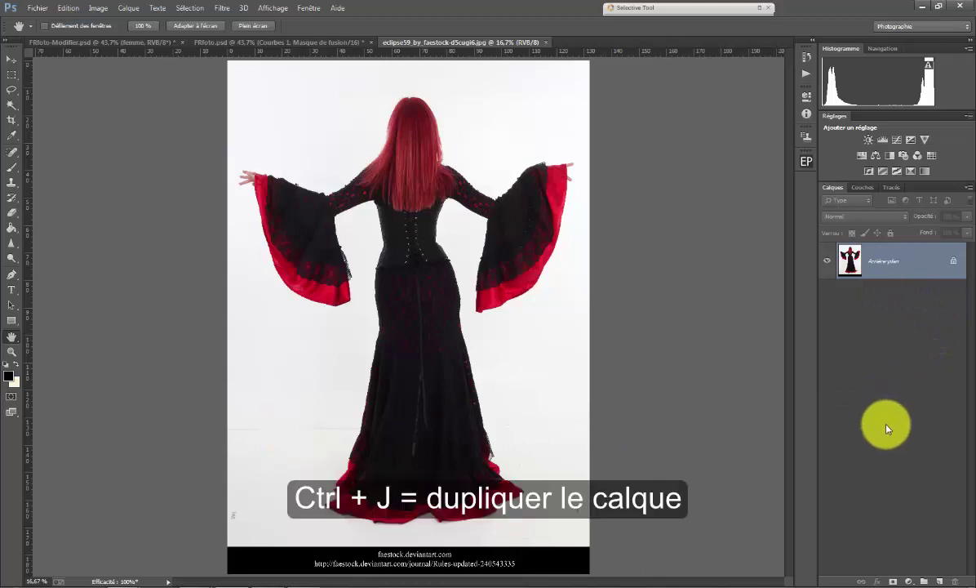
- Duplicate the photo to Calque 1 and mask out the white background with an inverted Magic Wand selection
key(ctrl+j)
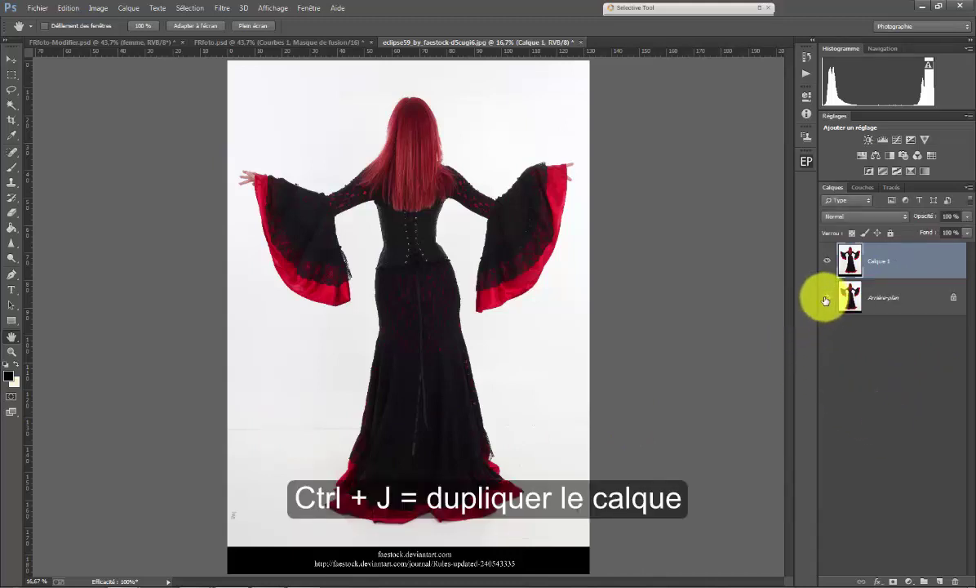
click(828, 298)
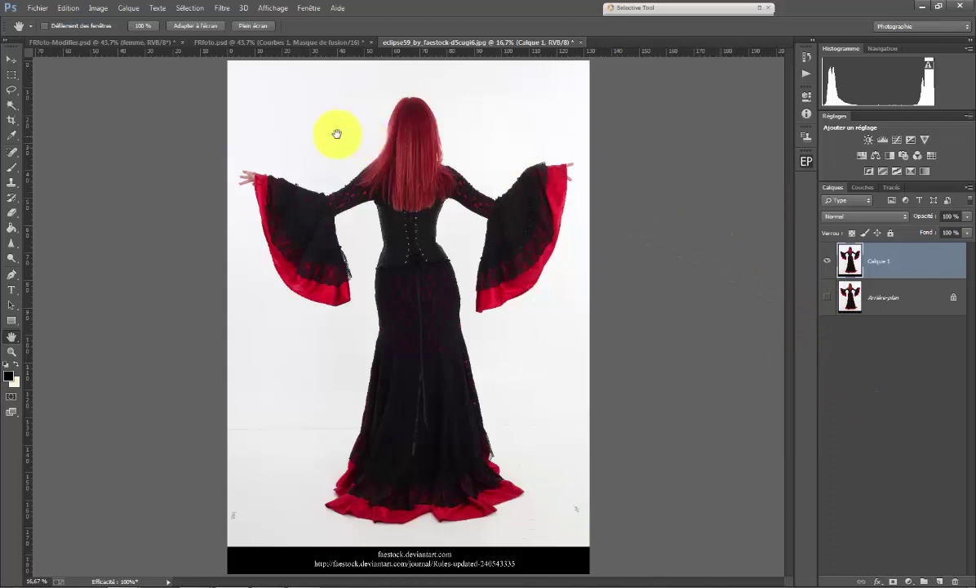
click(13, 105)
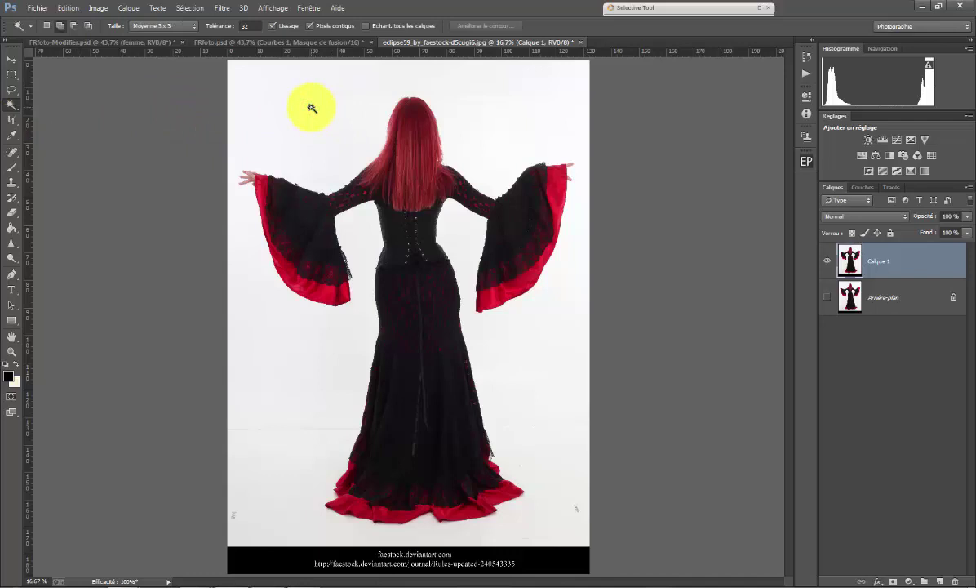
click(311, 108)
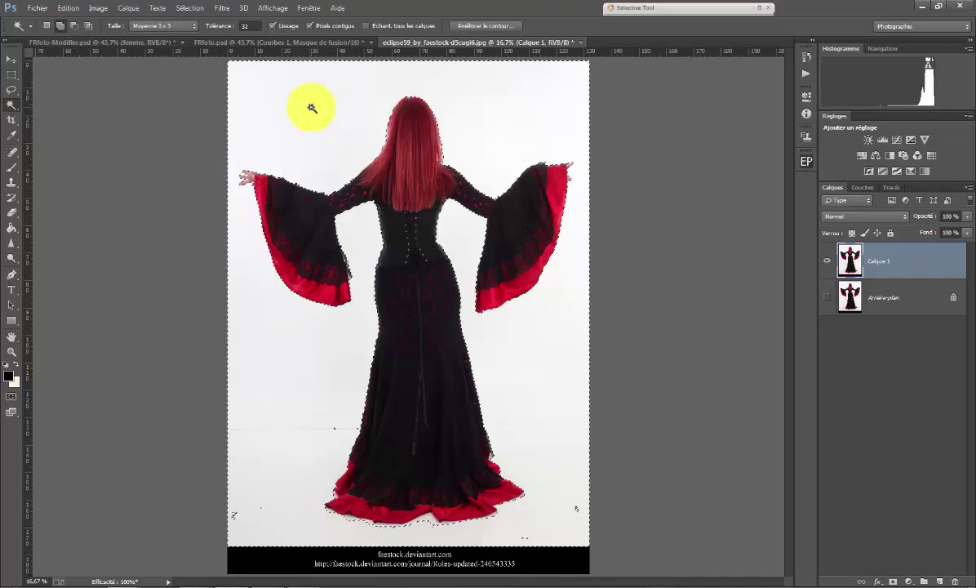
click(198, 10)
click(198, 54)
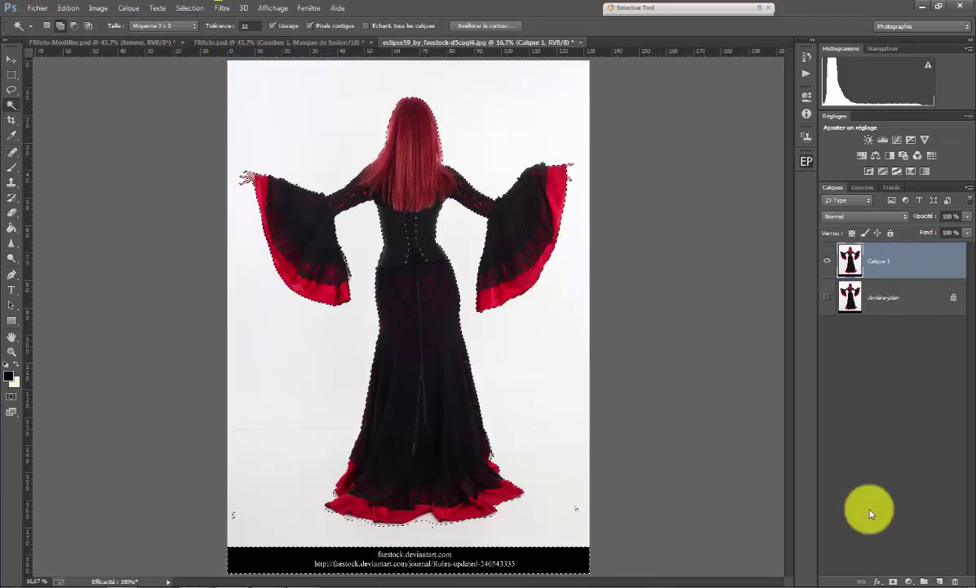
click(891, 580)
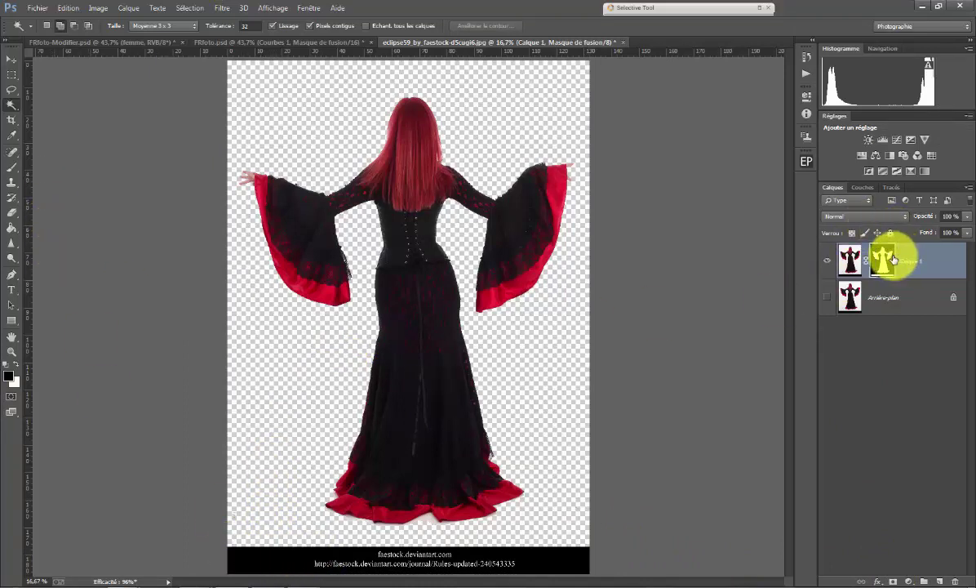
- Paint black over the bottom watermark strip on the Calque 1 mask
click(9, 167)
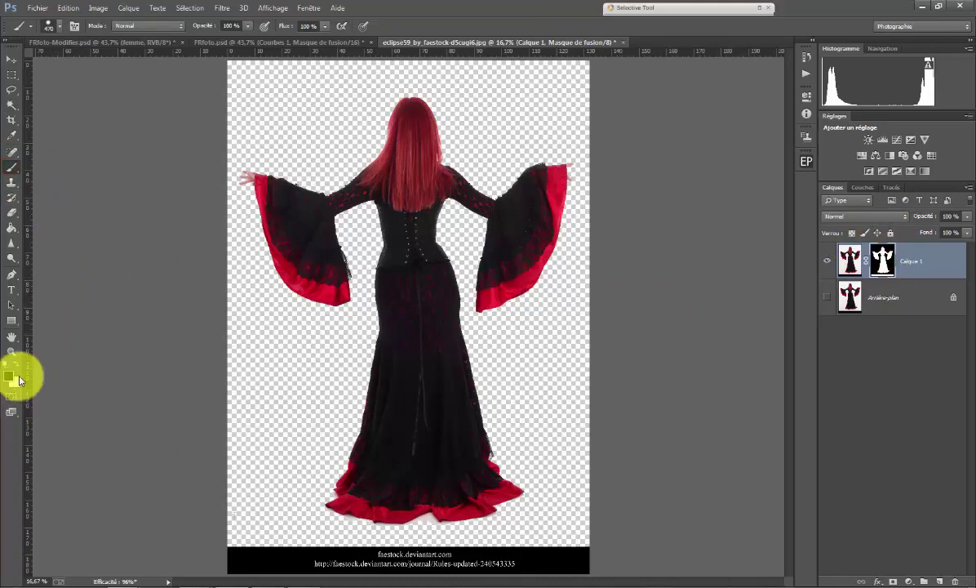
key(d)
drag(238, 556, 619, 557)
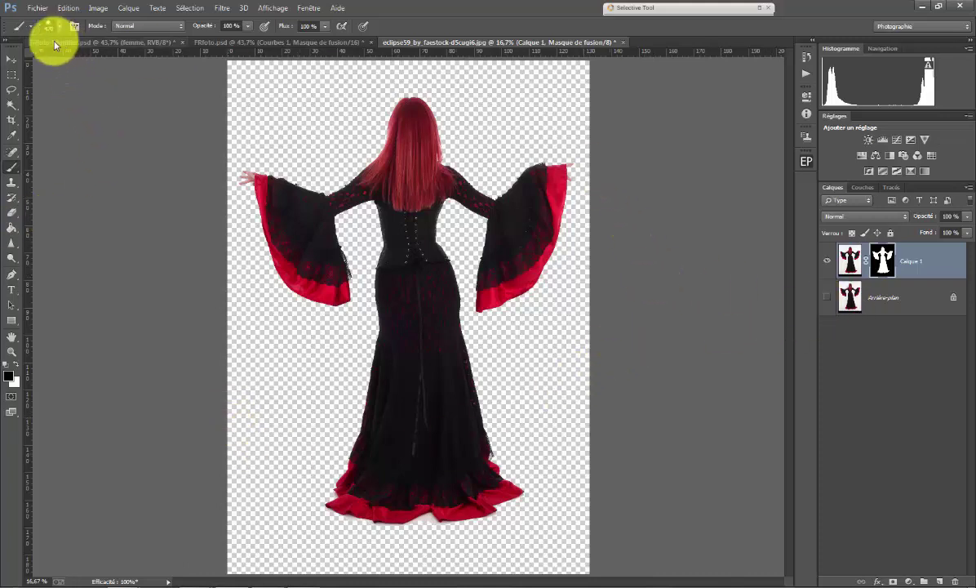
- Drag the masked woman from her document into FRfoto.psd as Calque 1, accepting the bit-depth warning
click(11, 58)
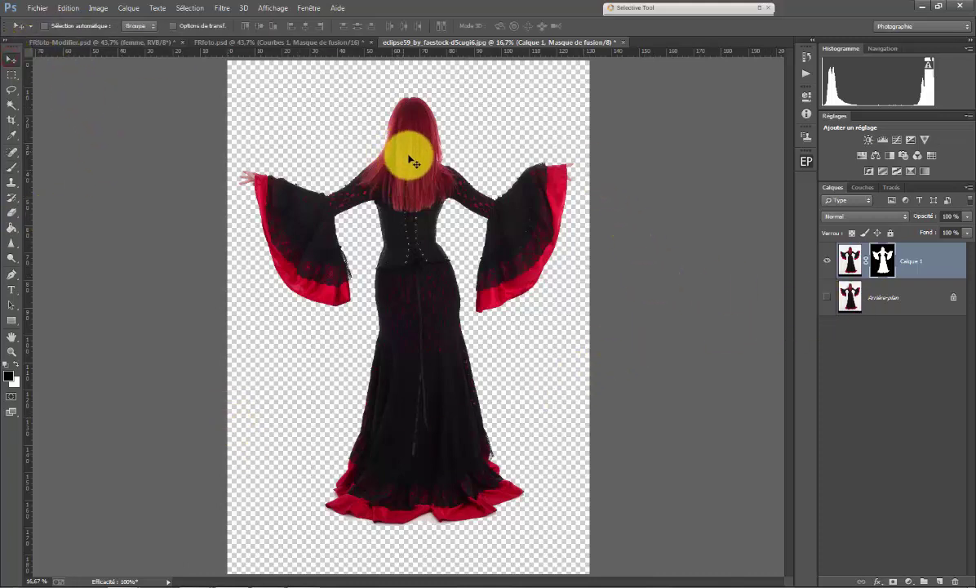
drag(410, 157, 304, 46)
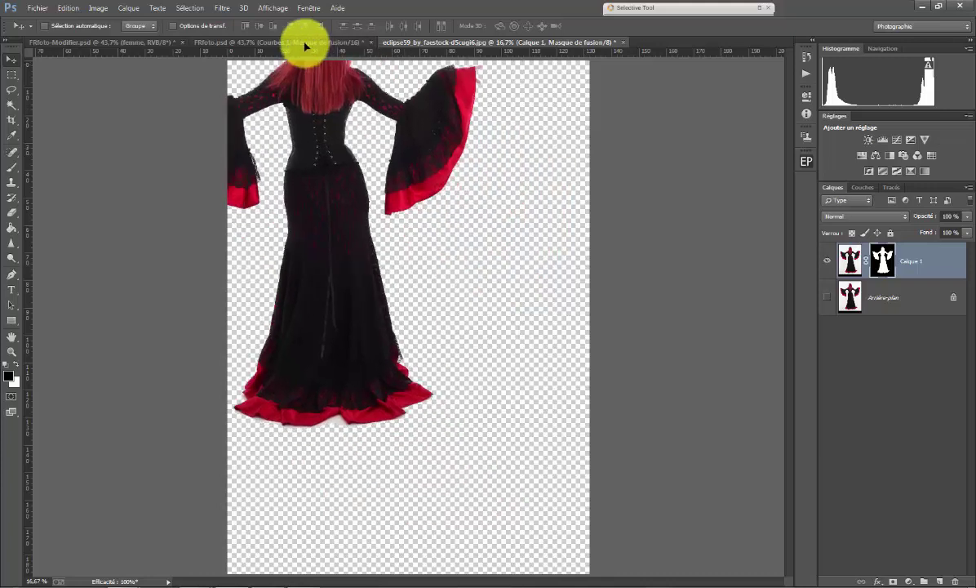
drag(304, 45, 388, 196)
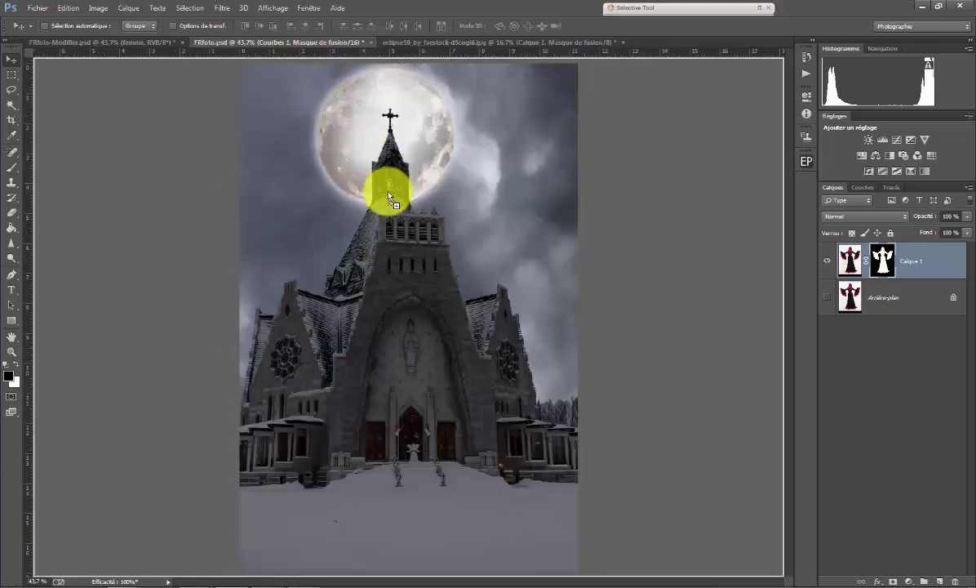
drag(420, 281, 420, 280)
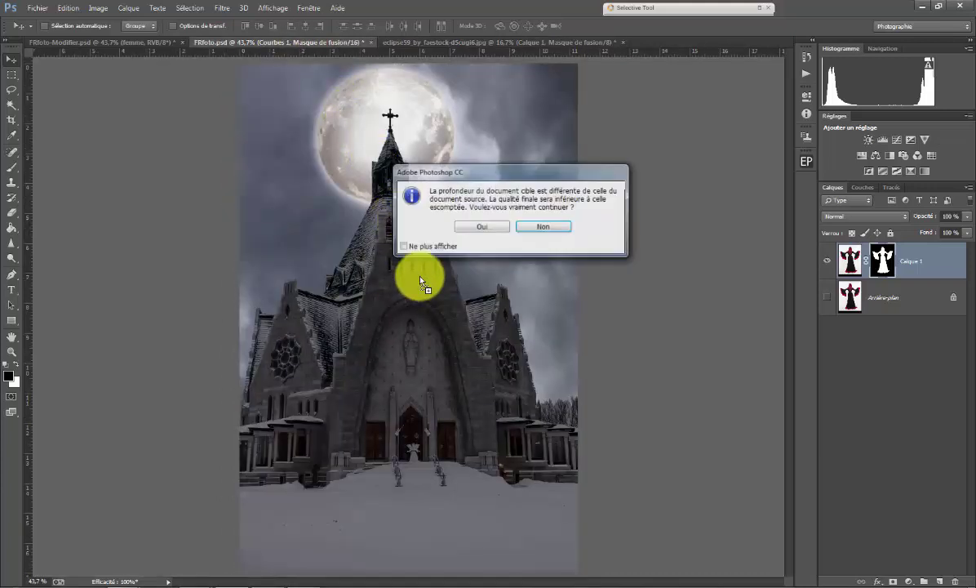
click(478, 228)
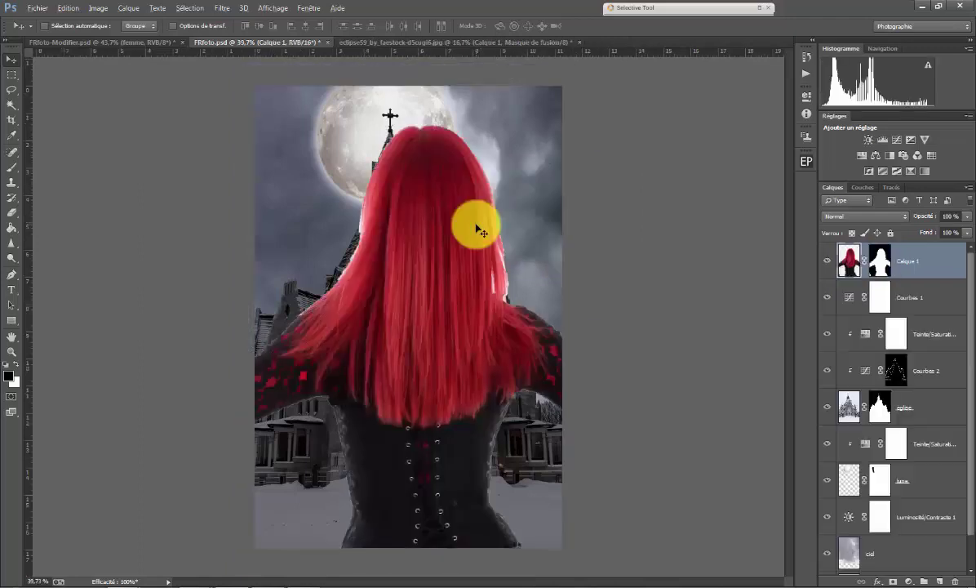
scroll(478, 229, down, 2)
scroll(478, 229, down, 2)
- Free-transform Calque 1 to about 7% and place the woman on the snow before the church doors
key(alt)
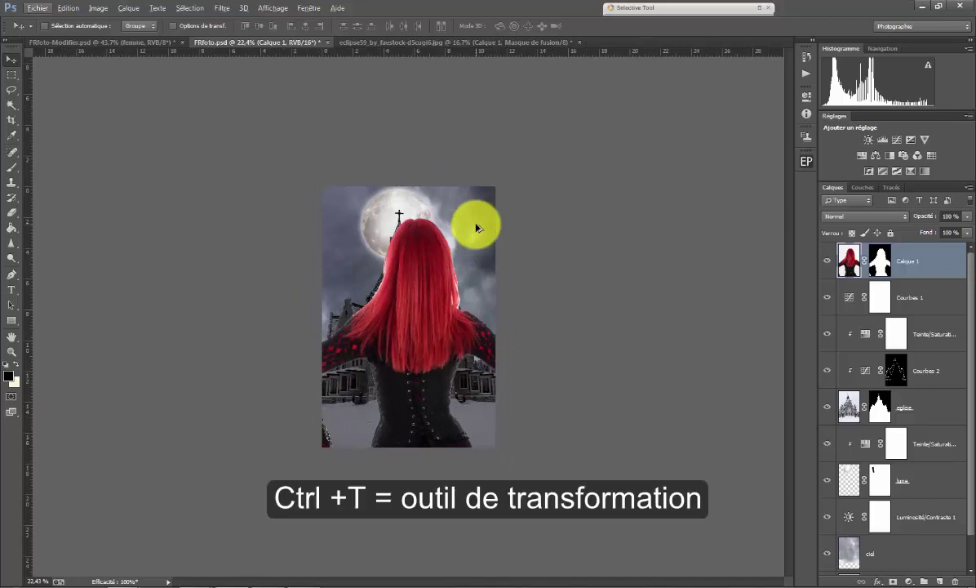
key(ctrl+t)
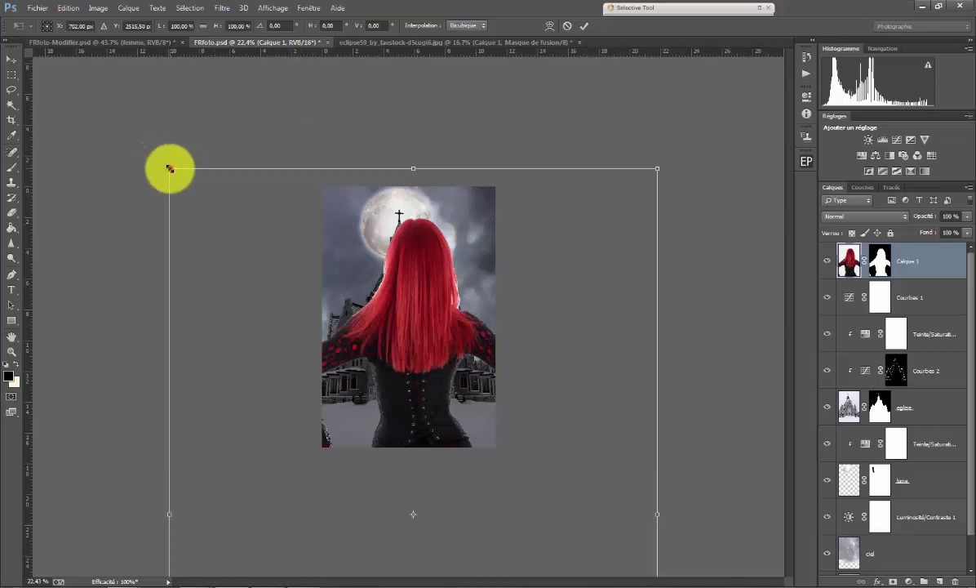
mouse_move(169, 168)
mouse_down()
mouse_move(289, 277)
mouse_move(425, 433)
mouse_up()
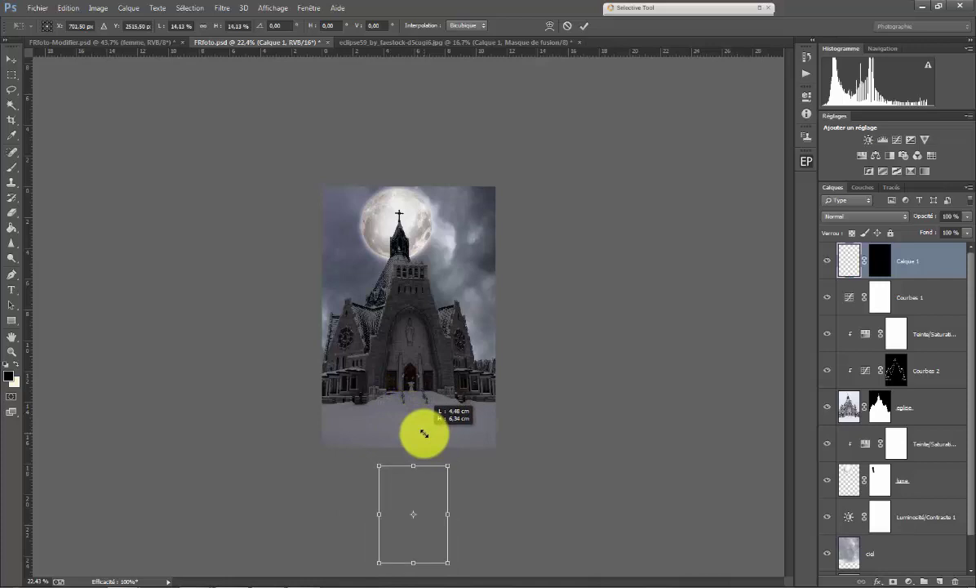
mouse_move(435, 494)
mouse_down()
mouse_move(442, 456)
mouse_move(433, 394)
mouse_up()
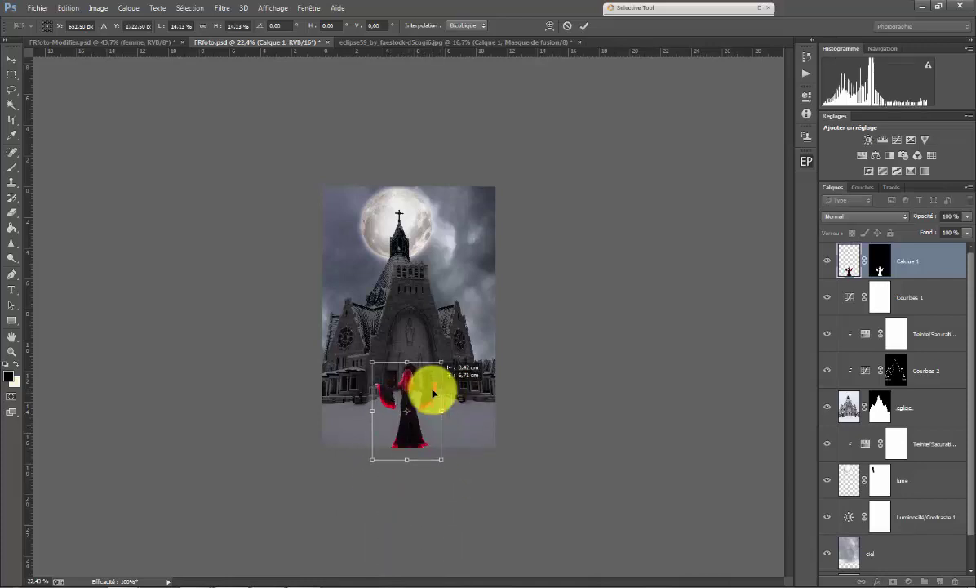
drag(372, 362, 382, 381)
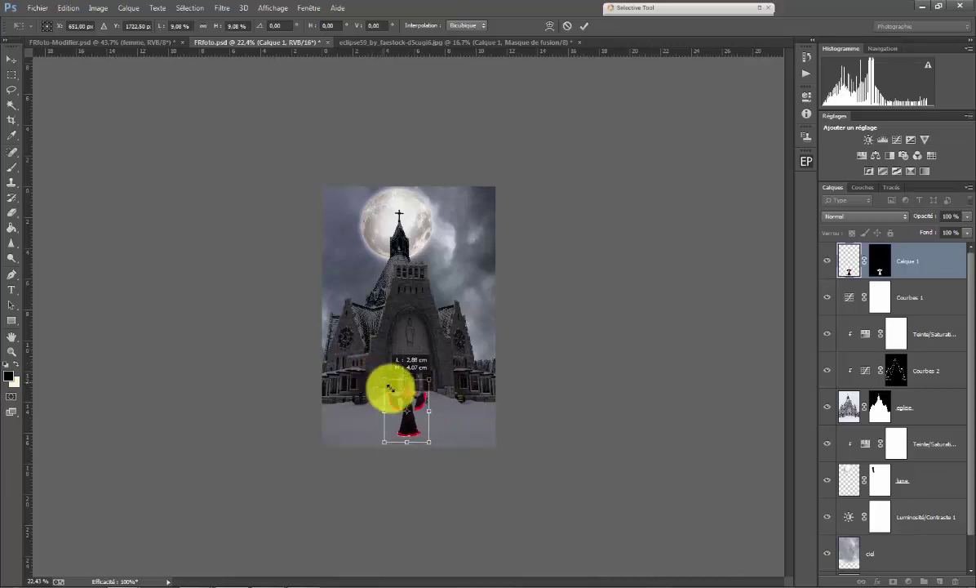
scroll(548, 405, up, 3)
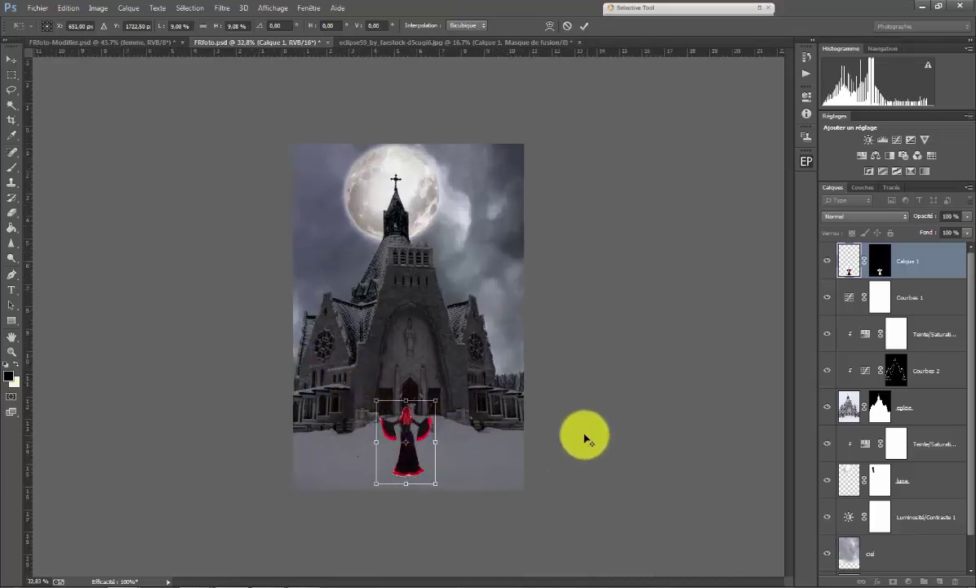
scroll(584, 438, up, 2)
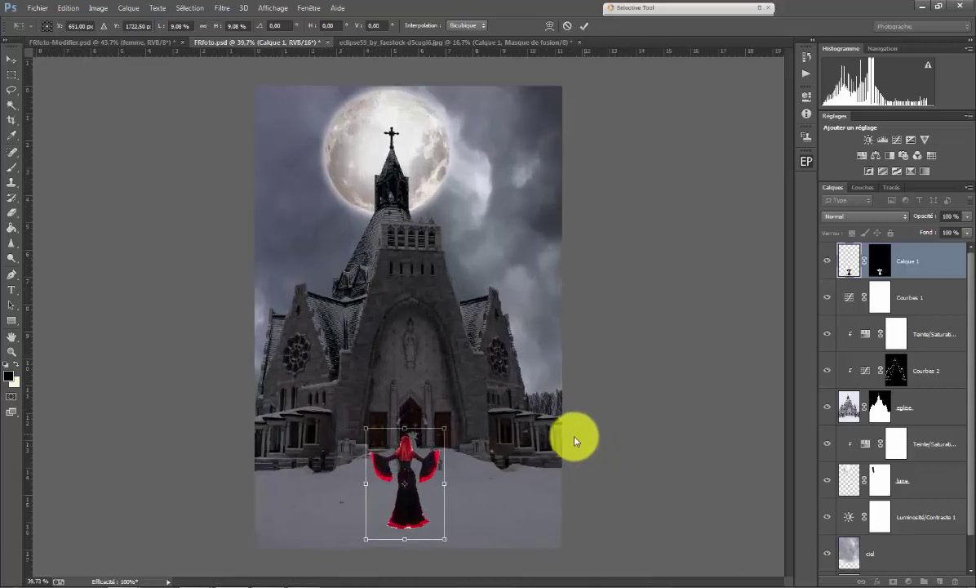
drag(408, 456, 416, 458)
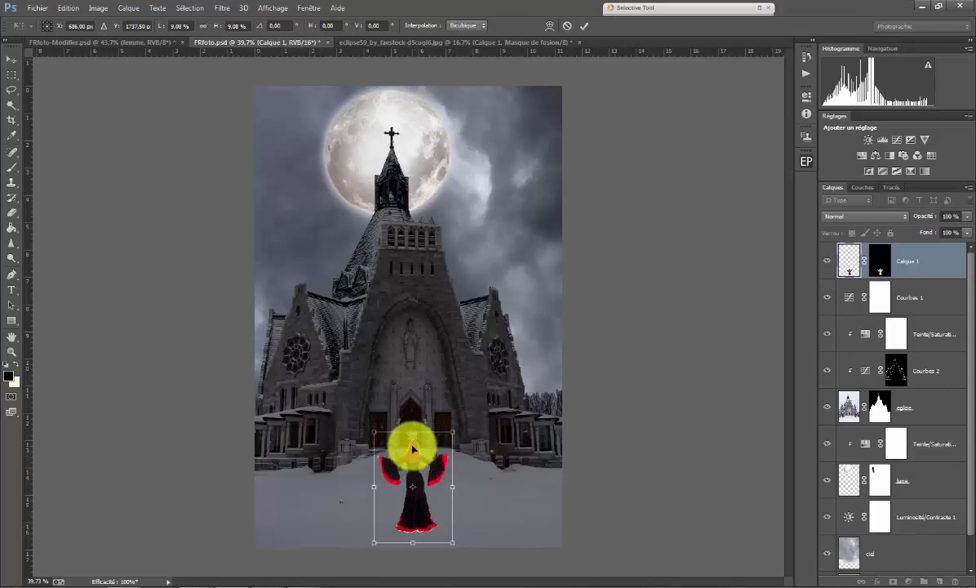
drag(452, 542, 448, 527)
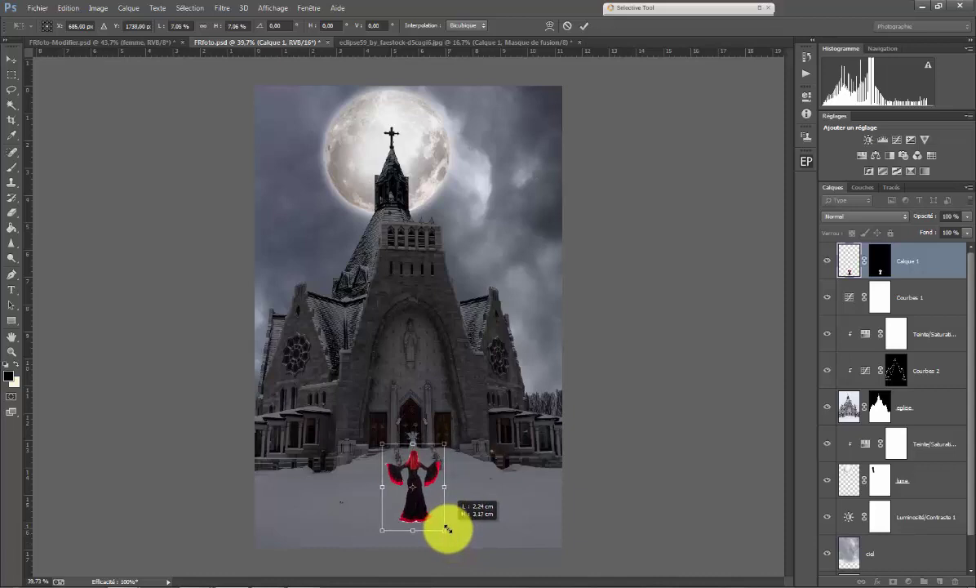
drag(421, 492, 421, 484)
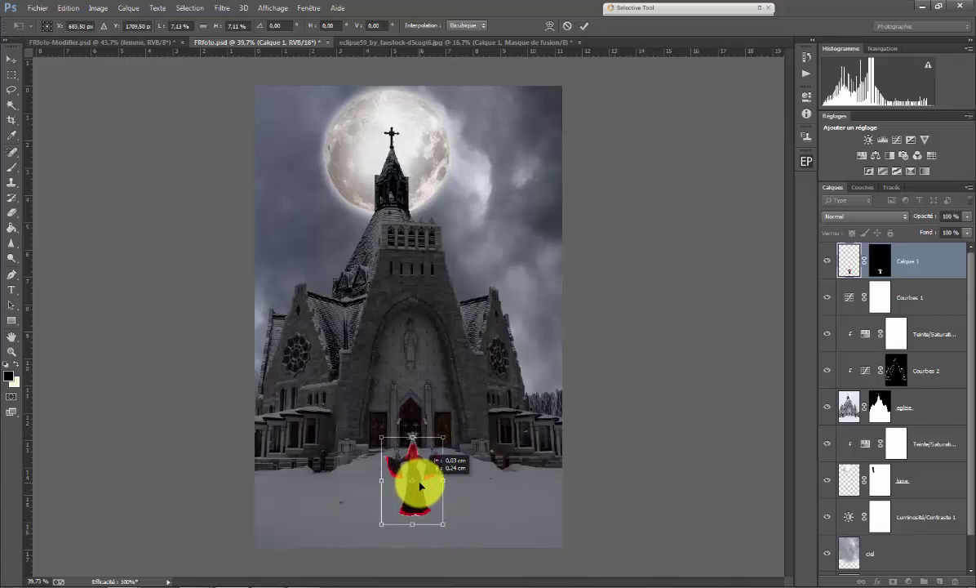
drag(421, 486, 419, 484)
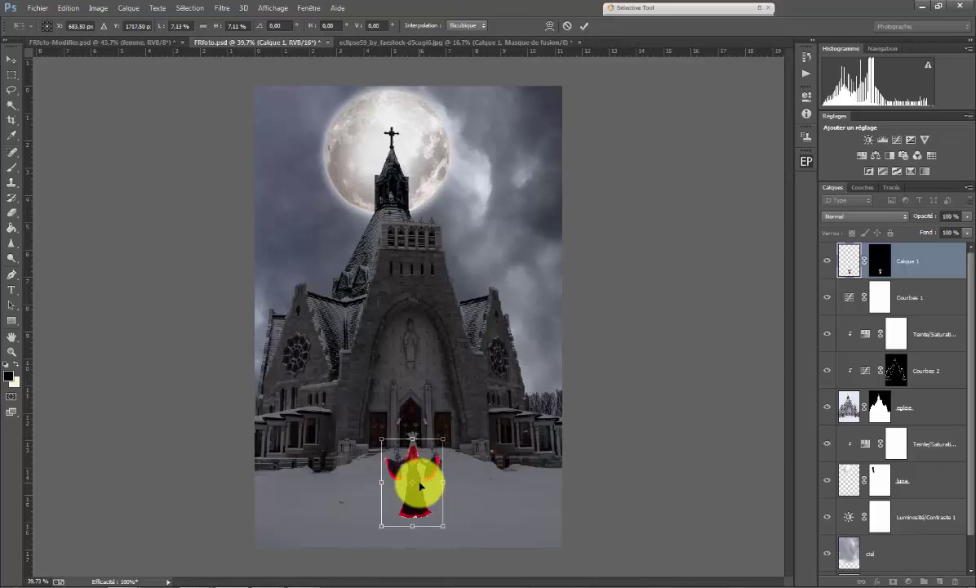
click(582, 29)
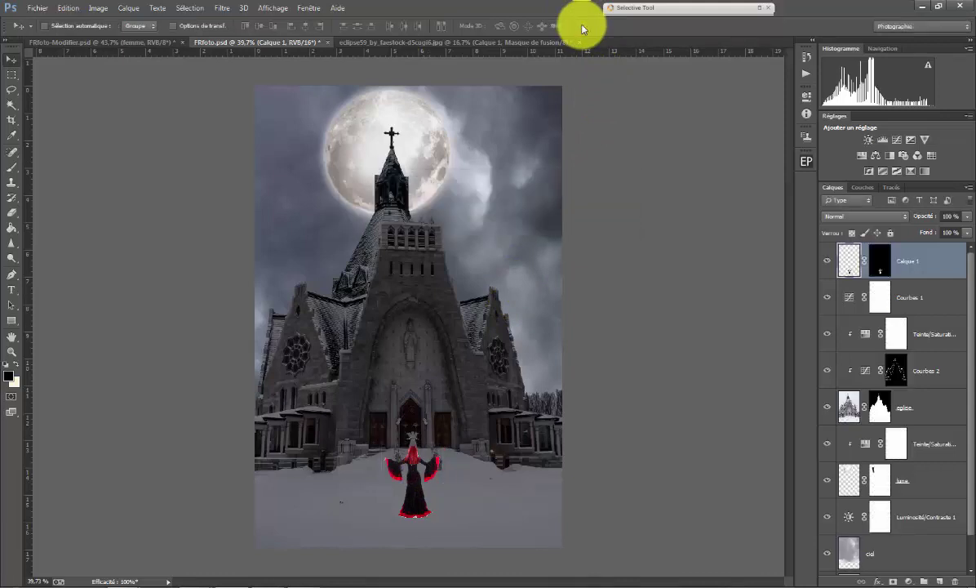
key(b)
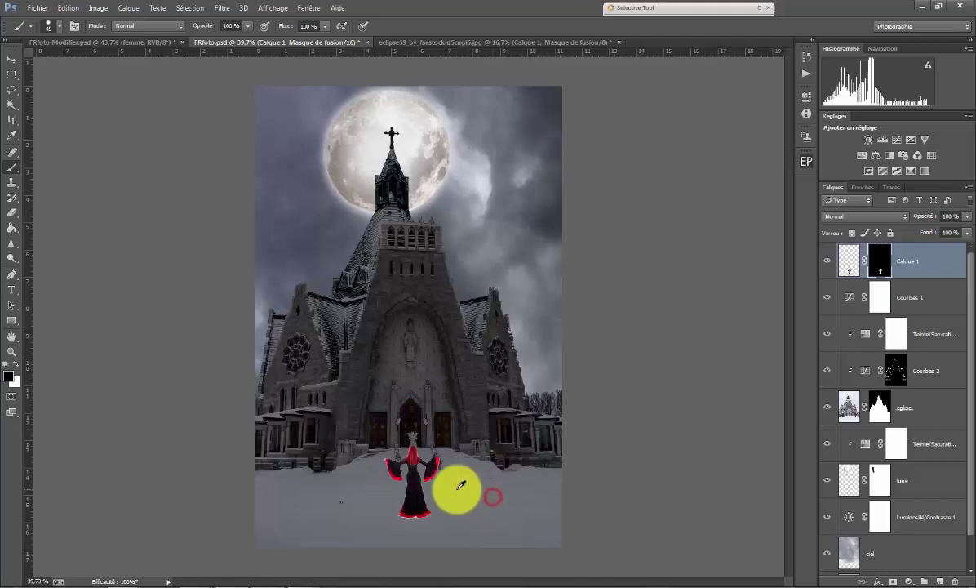
scroll(461, 485, up, 3)
scroll(461, 485, up, 4)
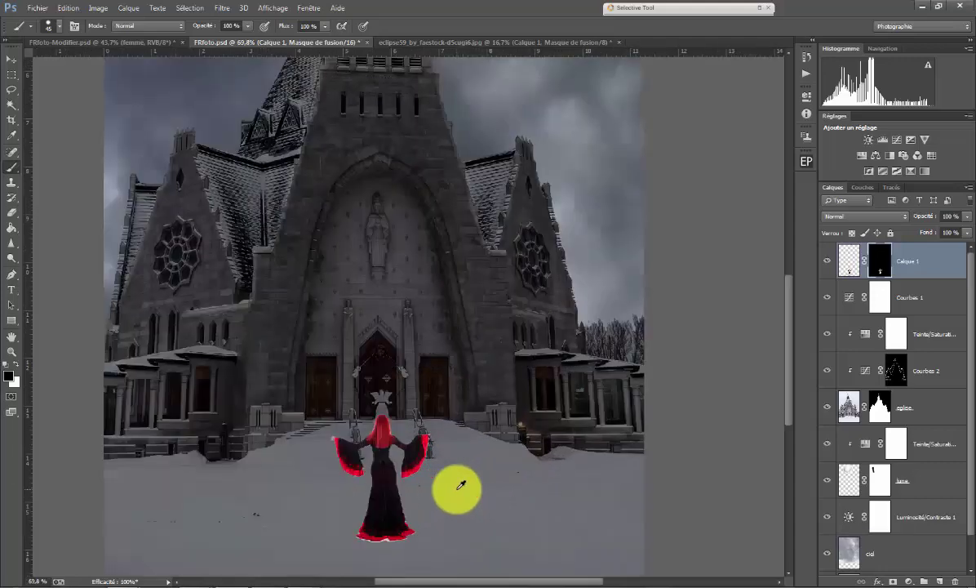
scroll(359, 490, up, 2)
scroll(299, 475, up, 1)
scroll(299, 475, up, 2)
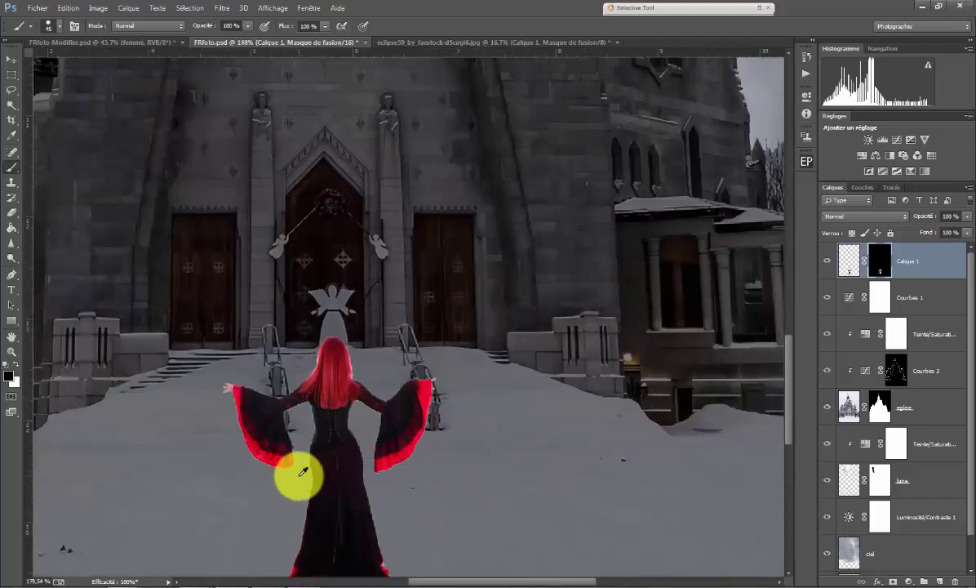
scroll(302, 471, up, 2)
scroll(303, 471, up, 1)
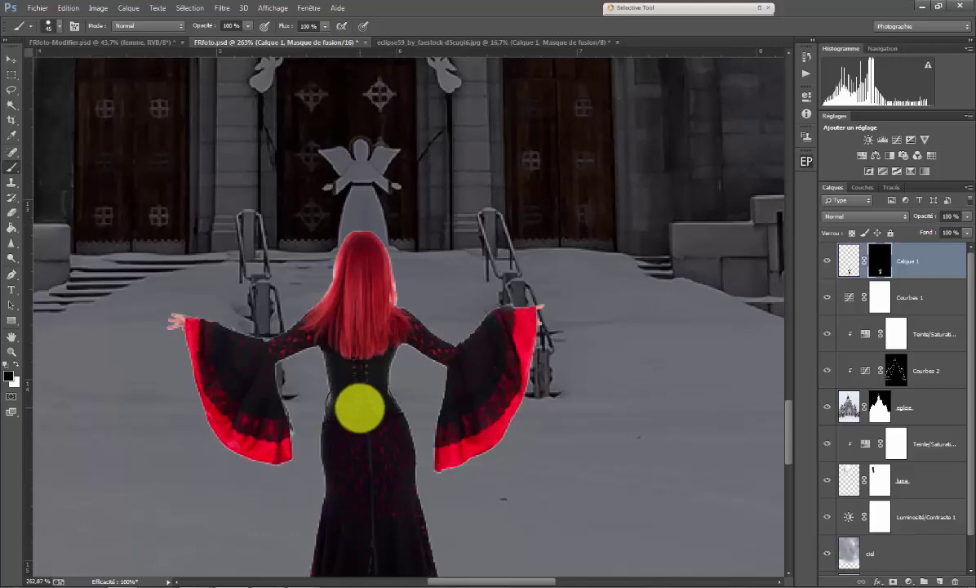
mouse_move(373, 399)
mouse_down()
mouse_move(453, 307)
mouse_move(445, 274)
mouse_move(428, 266)
mouse_up()
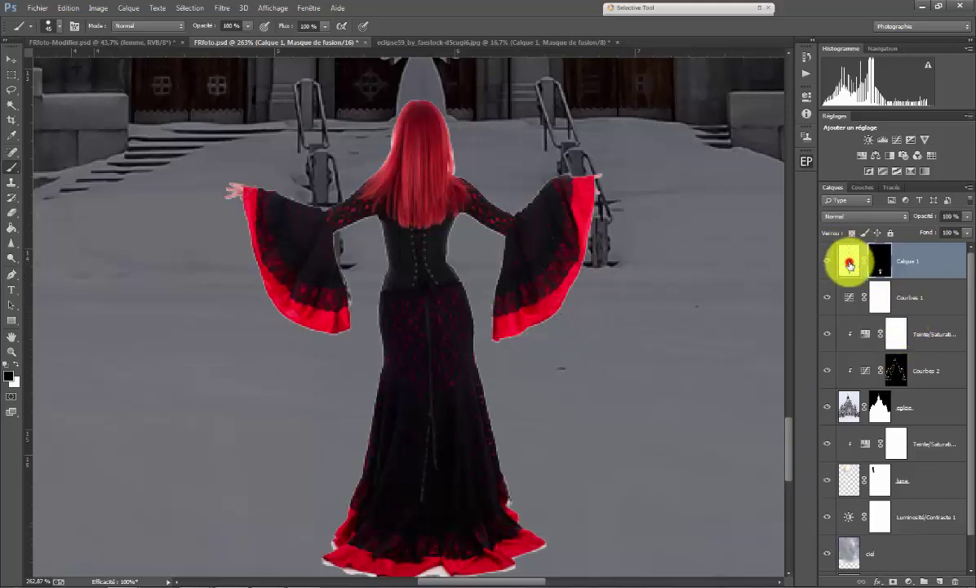
click(849, 264)
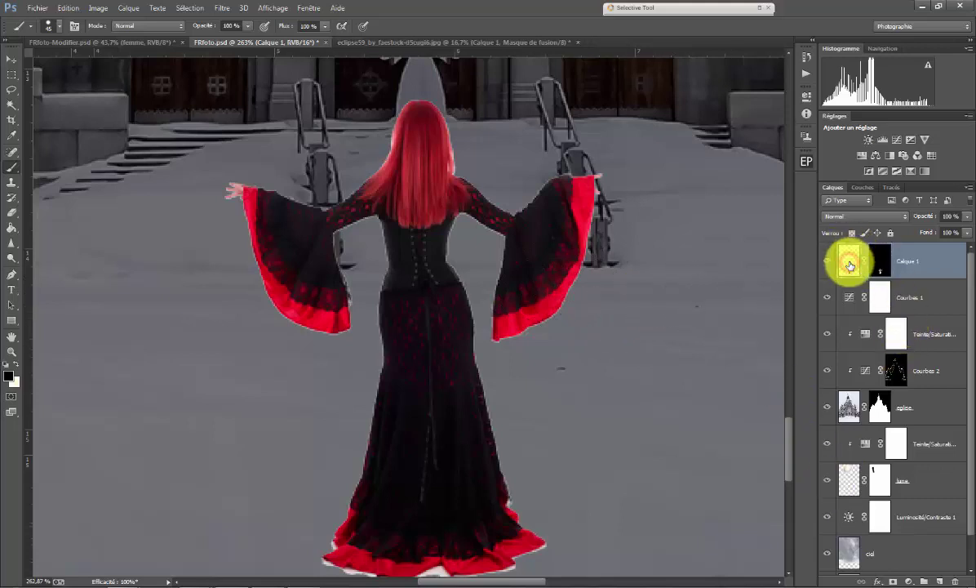
- Apply Décontamination chromatique with Quantité 86% to Calque 1, checking the hem with Aperçu on and off
click(126, 9)
mouse_move(196, 415)
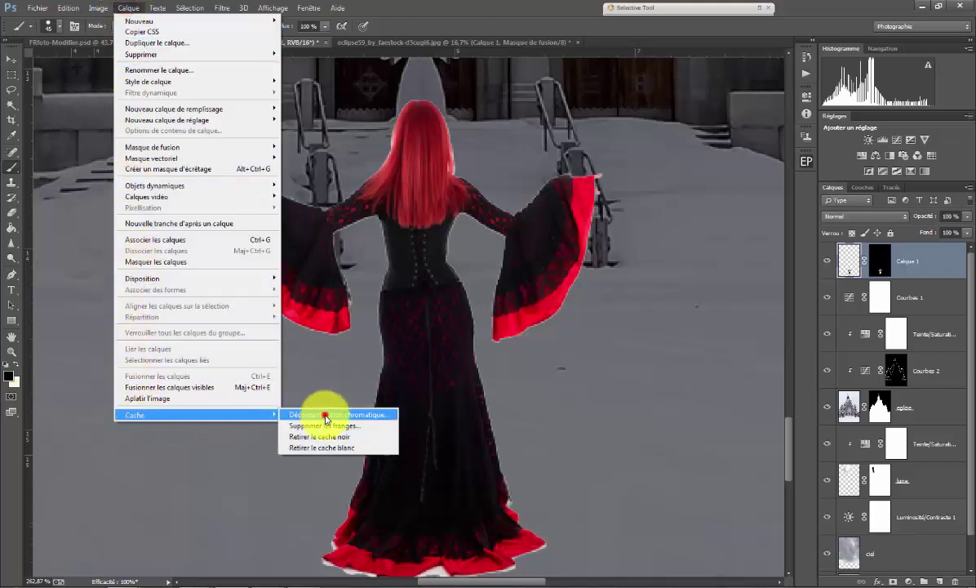
click(326, 416)
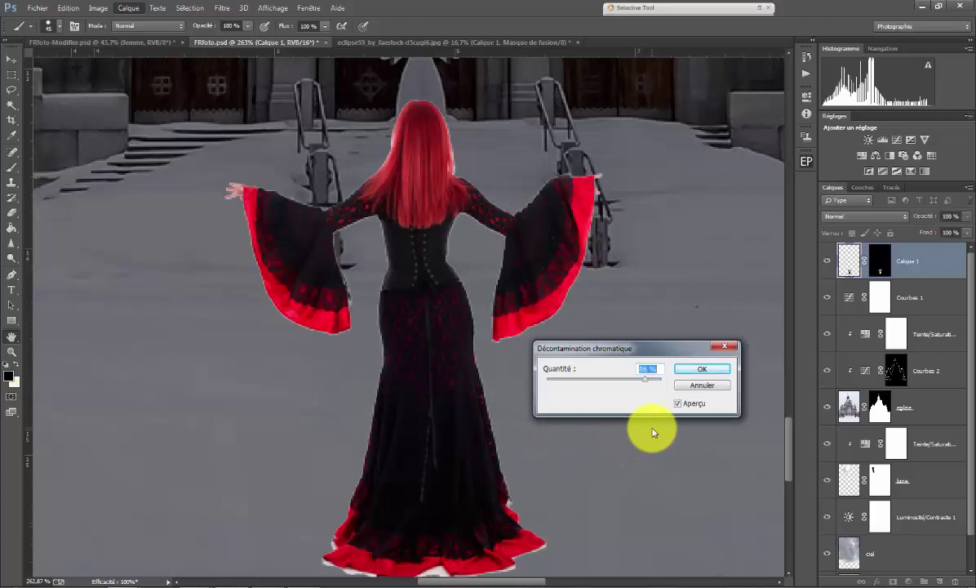
key(space)
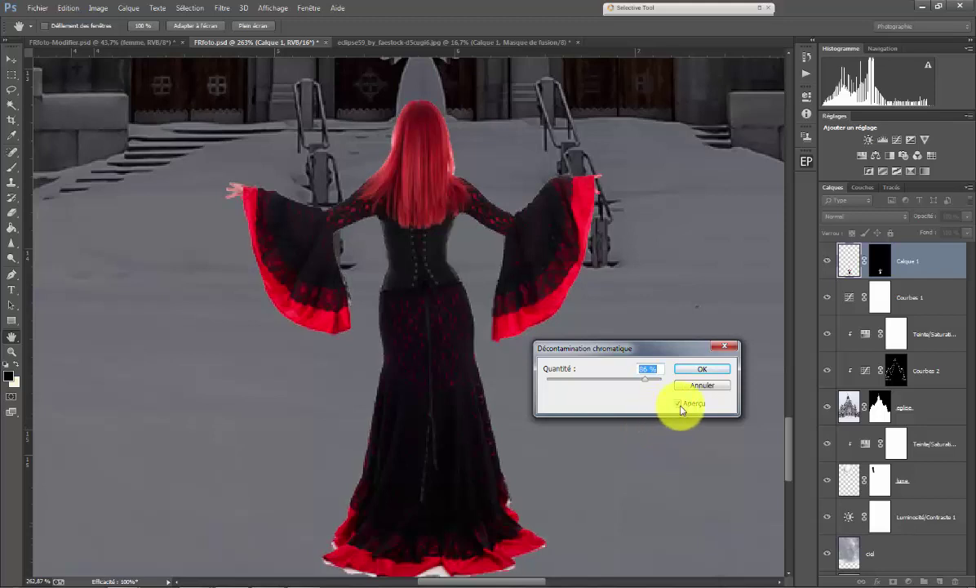
click(677, 404)
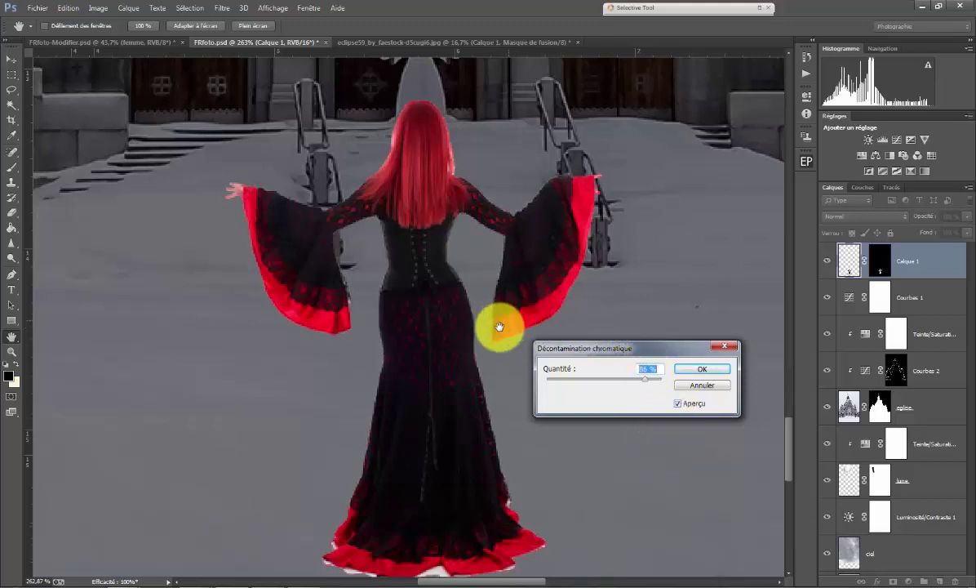
drag(427, 374, 427, 342)
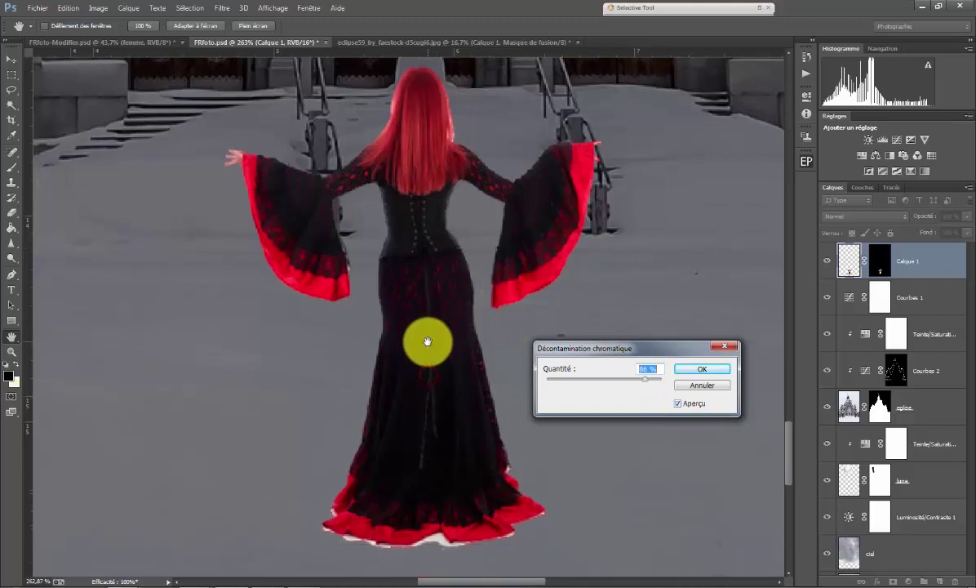
click(678, 404)
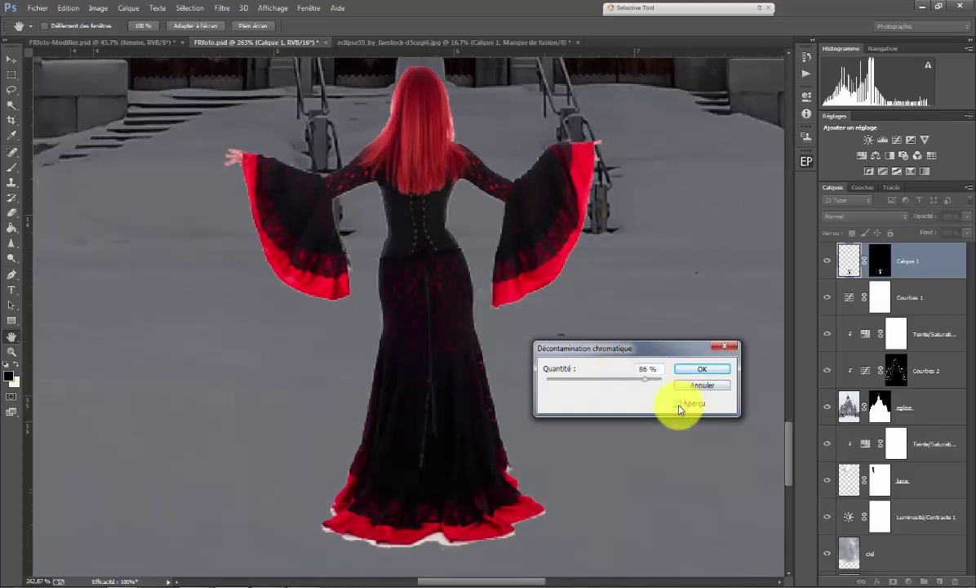
click(677, 404)
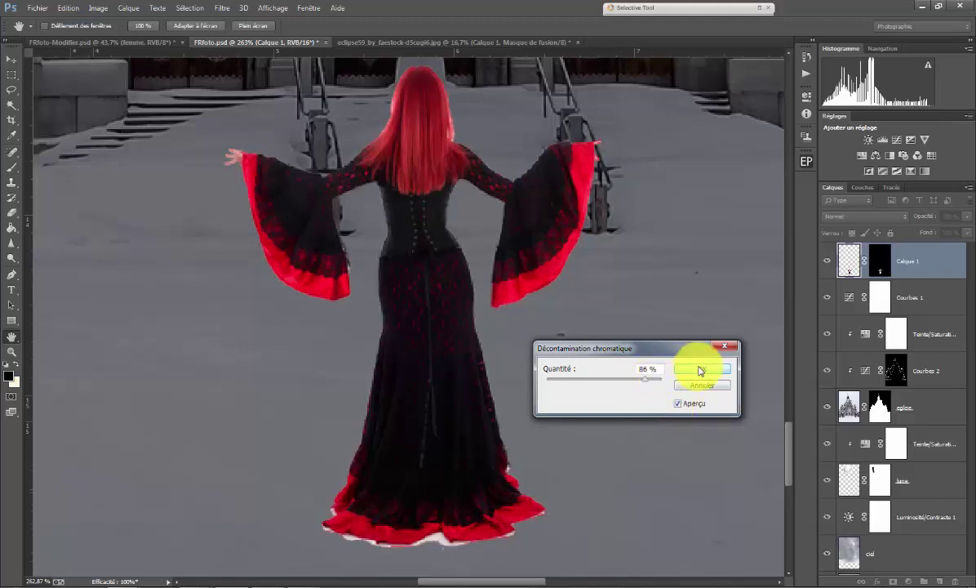
click(699, 370)
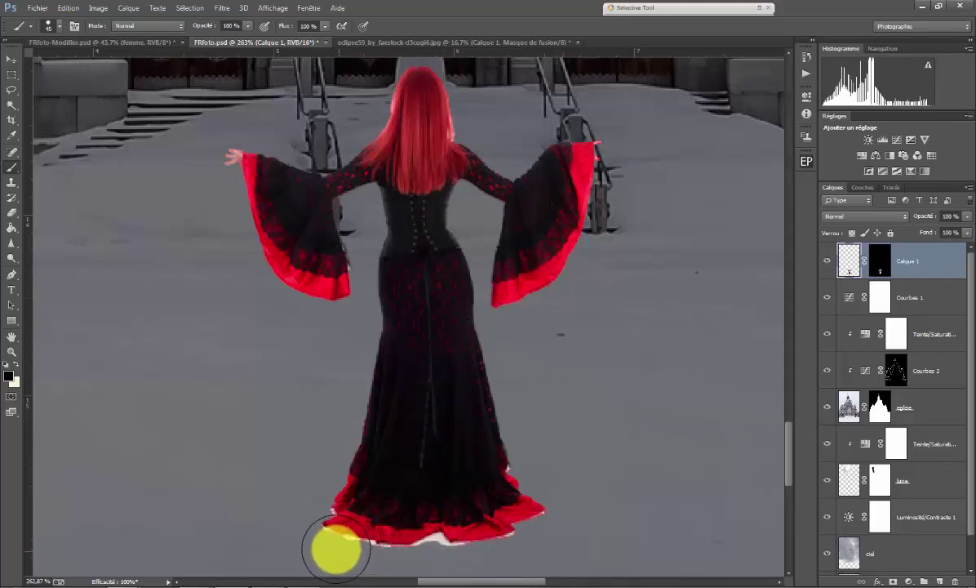
- On Calque 1's mask, resize the brush and paint out the stray red edge and white hem fringe
scroll(598, 464, down, 1)
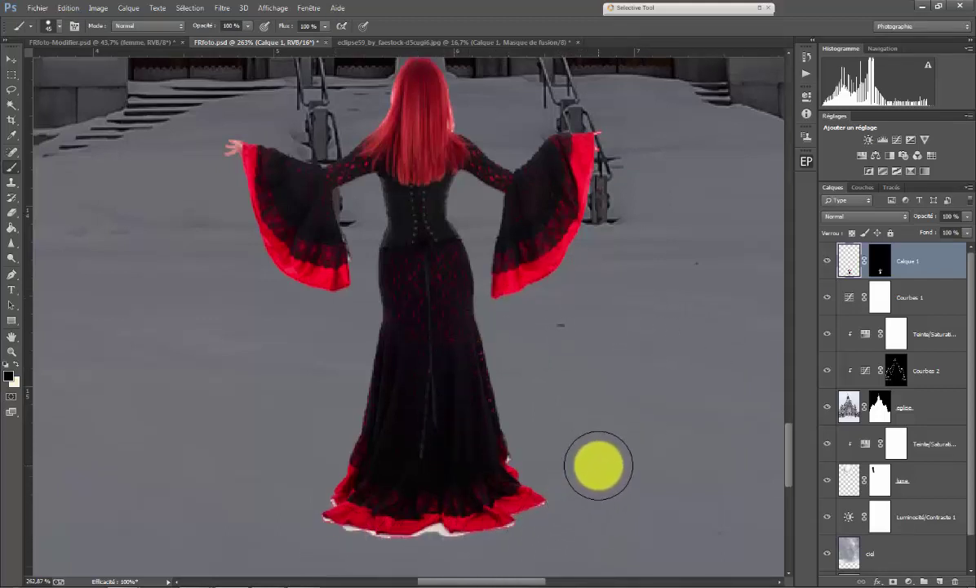
scroll(598, 463, down, 1)
scroll(598, 465, down, 1)
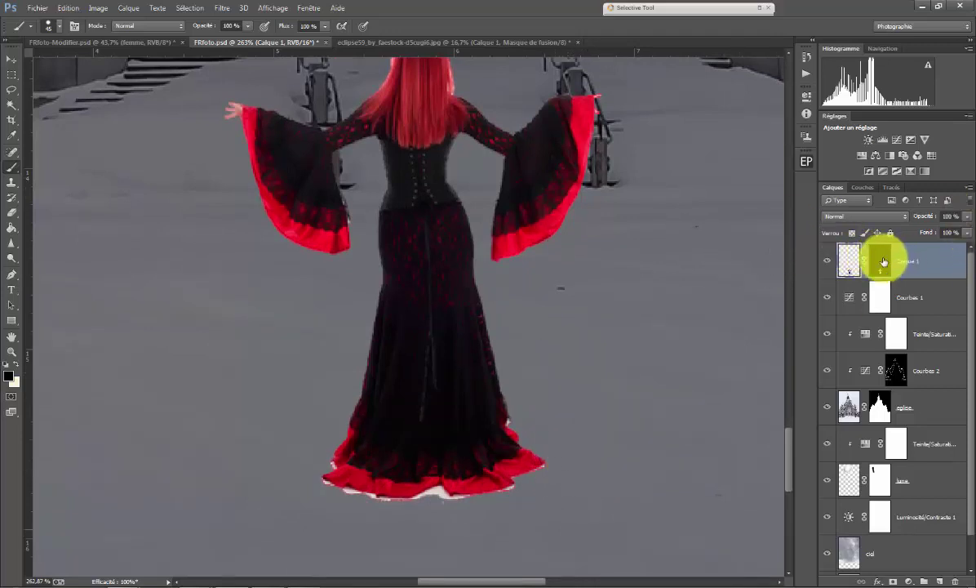
click(879, 258)
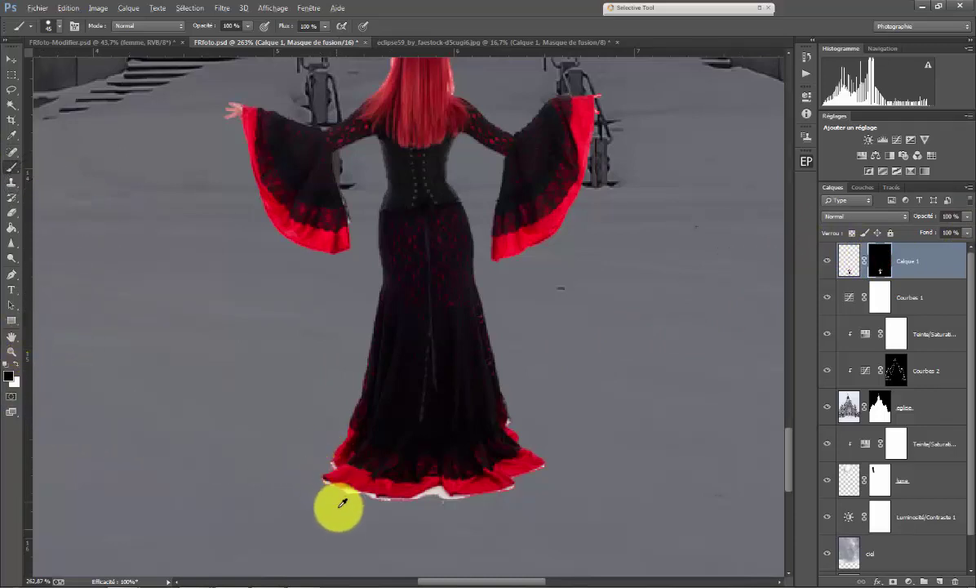
drag(344, 514, 310, 526)
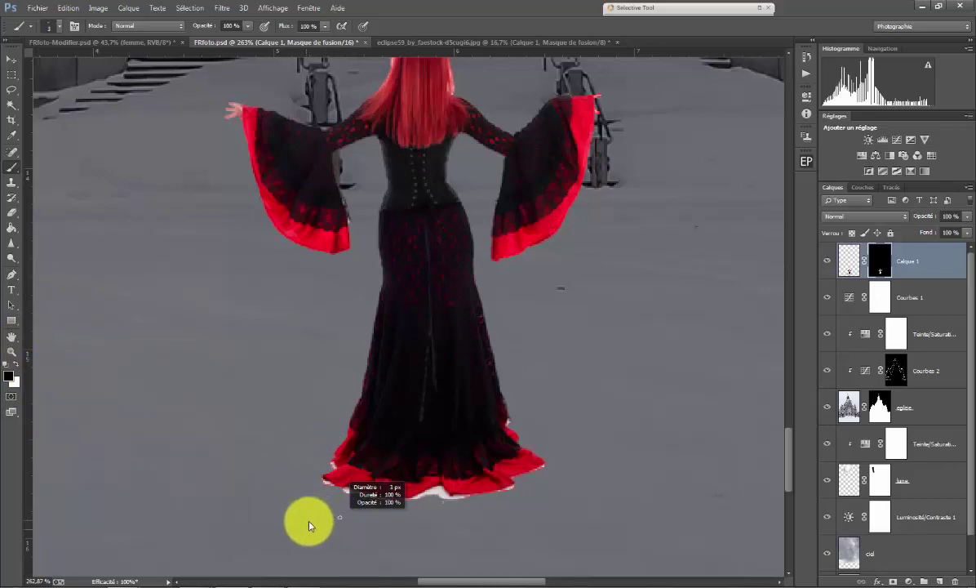
scroll(311, 494, up, 2)
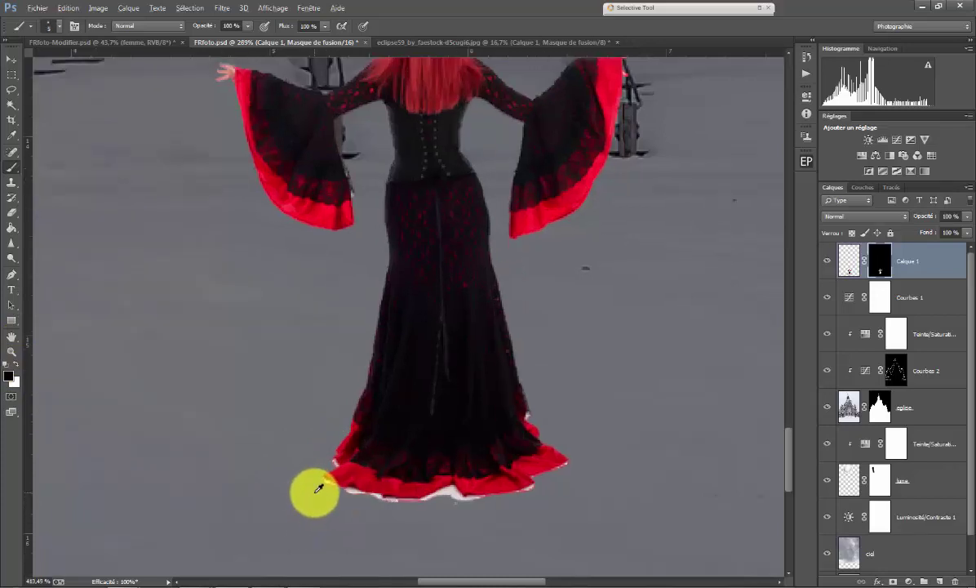
scroll(316, 490, up, 3)
scroll(317, 491, up, 2)
scroll(392, 377, up, 3)
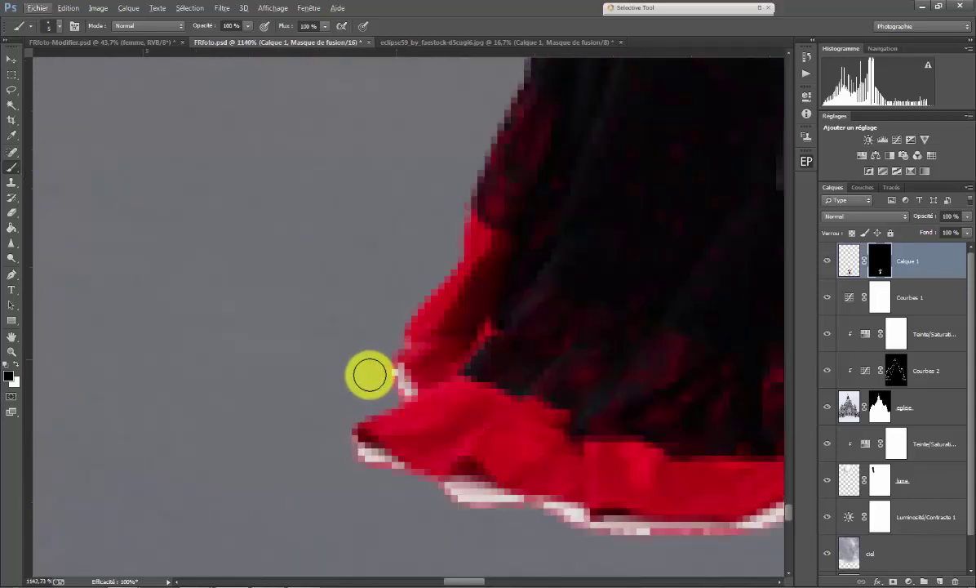
click(388, 384)
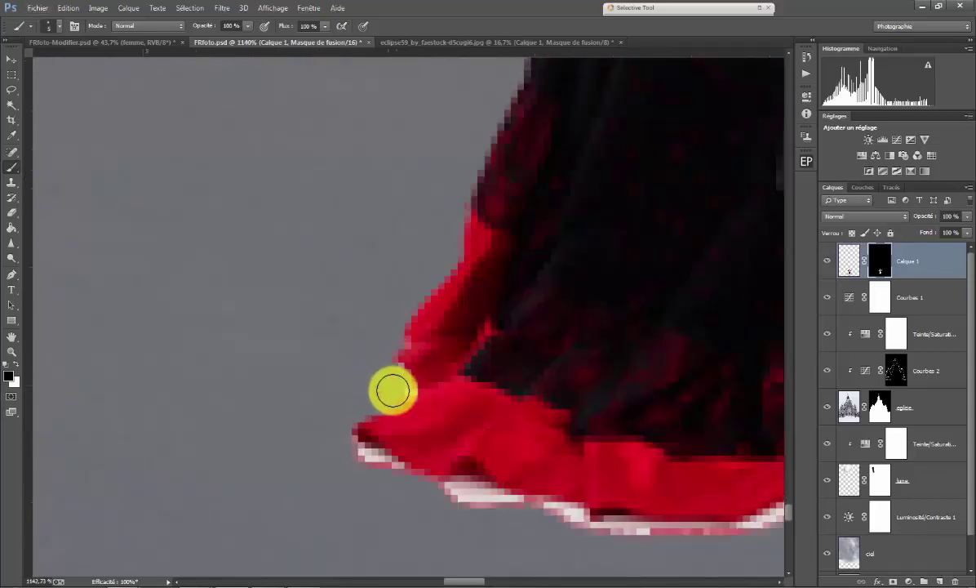
drag(385, 389, 381, 468)
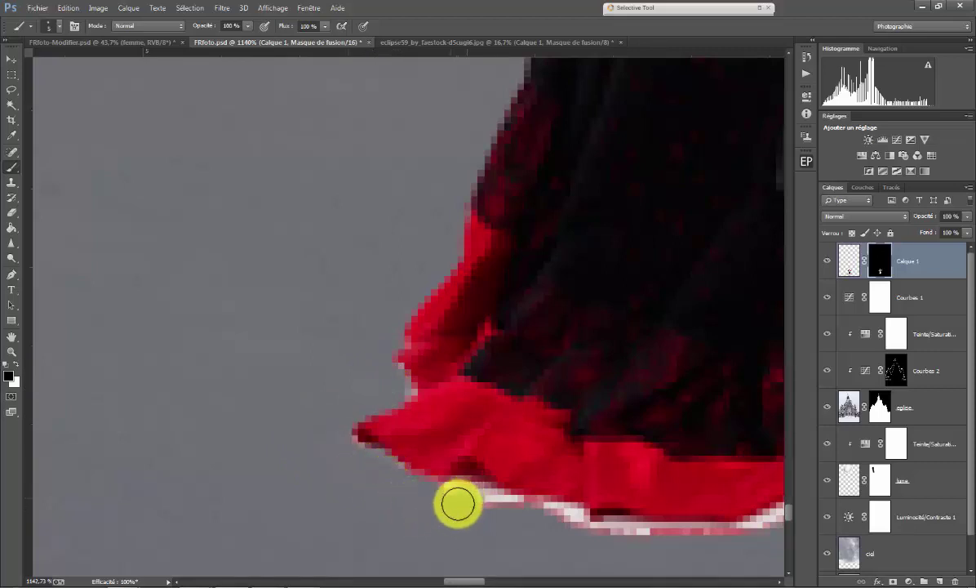
mouse_move(449, 500)
mouse_down()
mouse_move(468, 495)
mouse_move(484, 509)
mouse_move(562, 520)
mouse_up()
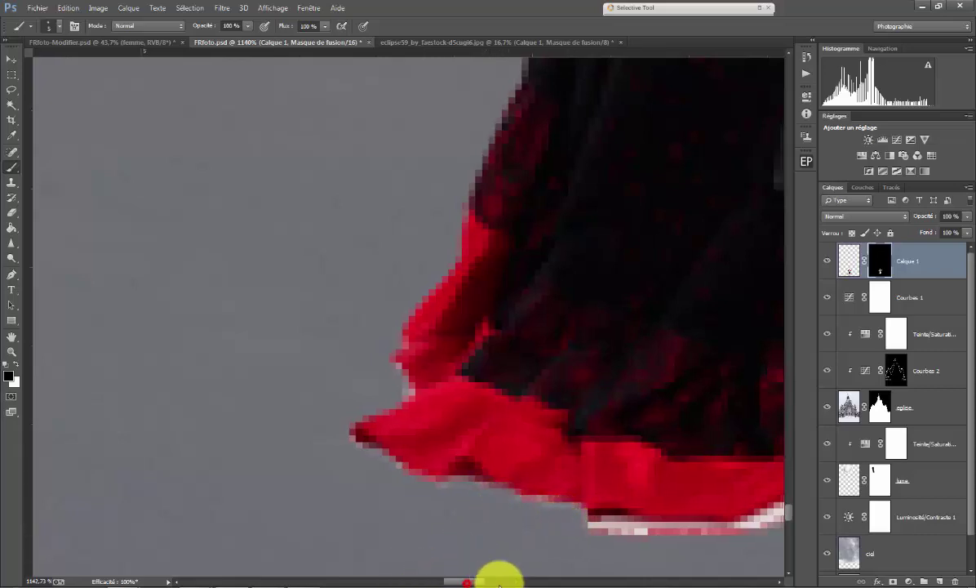
- Mask out the pink fringe under the hem, its right flare, and the dress edge above
click(502, 580)
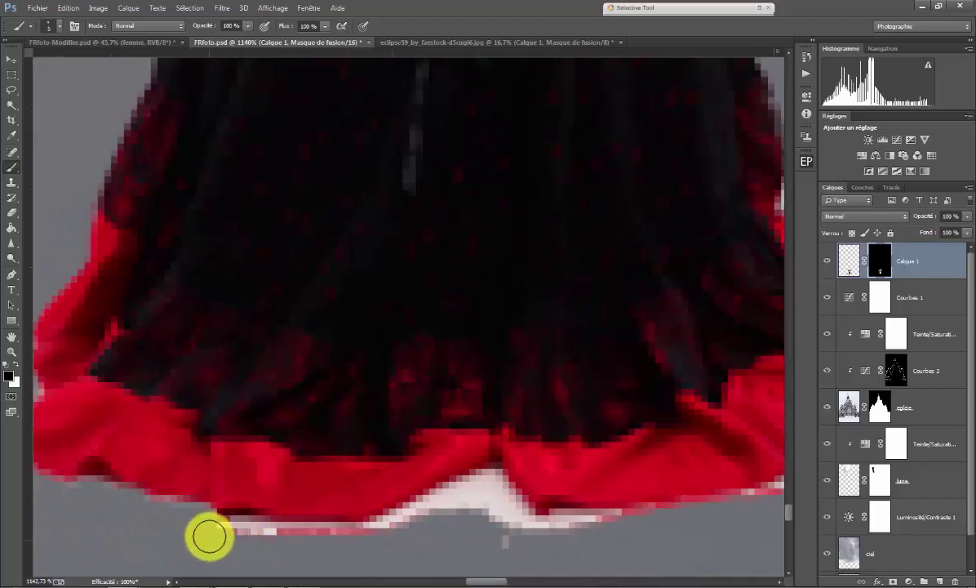
click(209, 535)
mouse_move(249, 536)
mouse_down()
mouse_move(511, 519)
mouse_move(435, 515)
mouse_move(495, 497)
mouse_move(593, 527)
mouse_up()
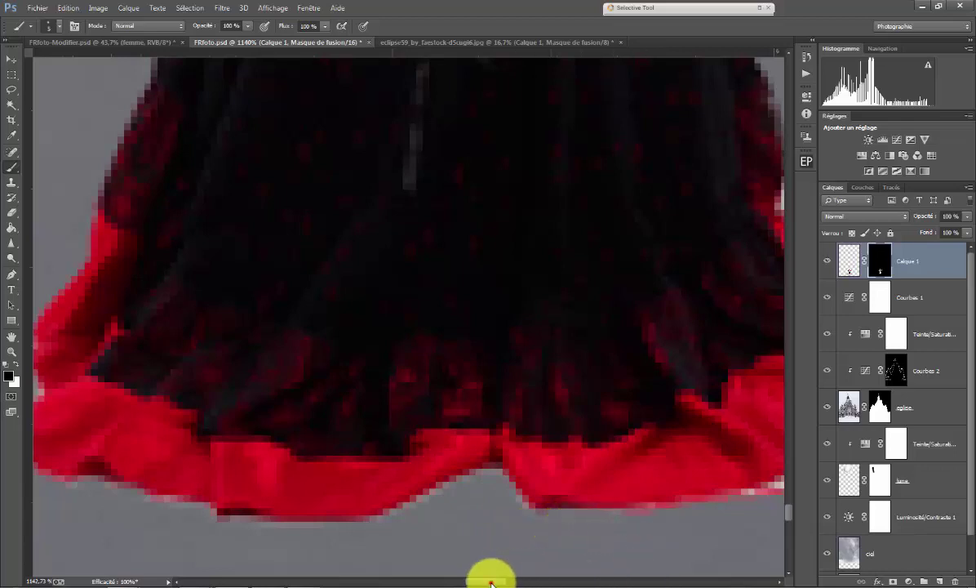
mouse_move(497, 581)
mouse_down()
mouse_move(522, 581)
mouse_move(499, 580)
mouse_up()
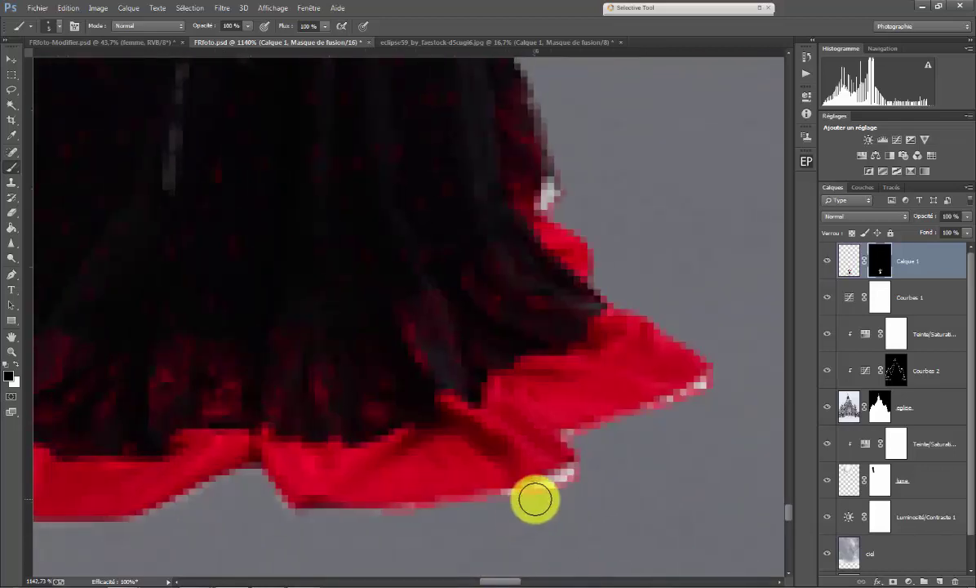
drag(554, 492, 519, 504)
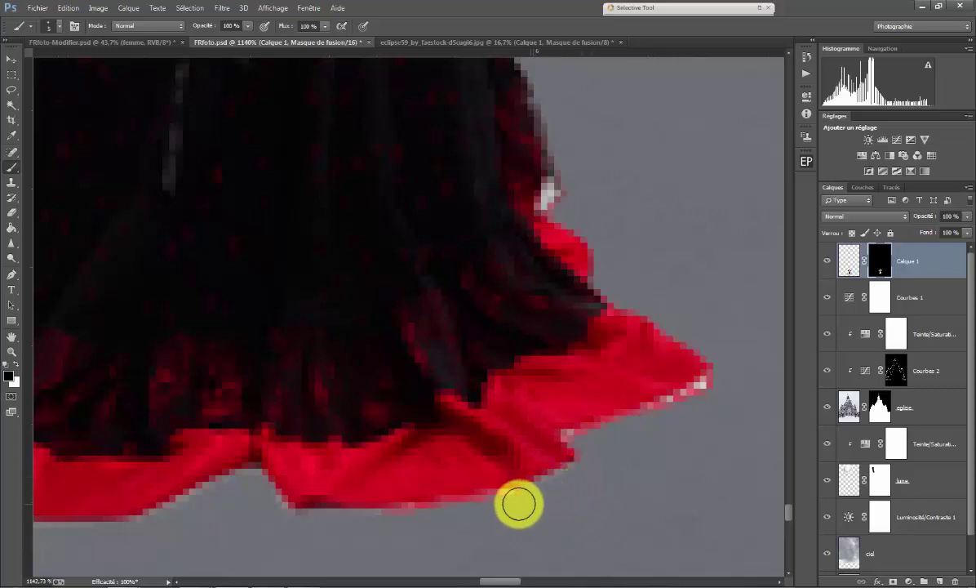
click(628, 438)
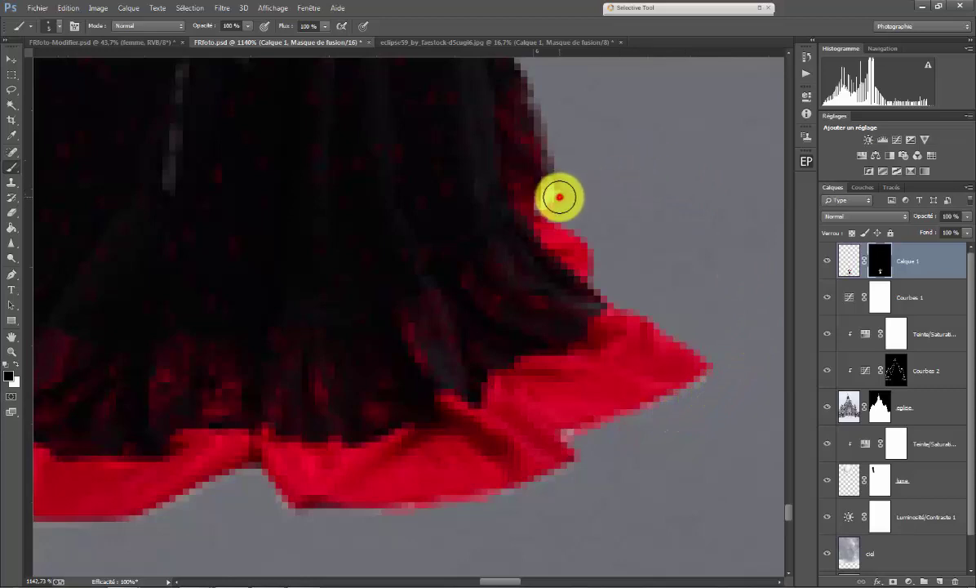
click(556, 201)
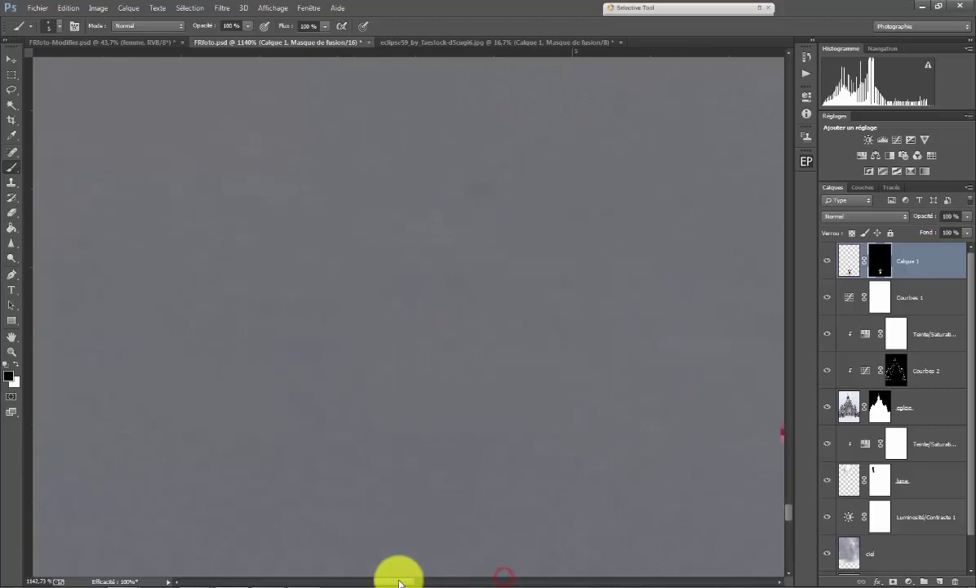
drag(471, 581, 458, 582)
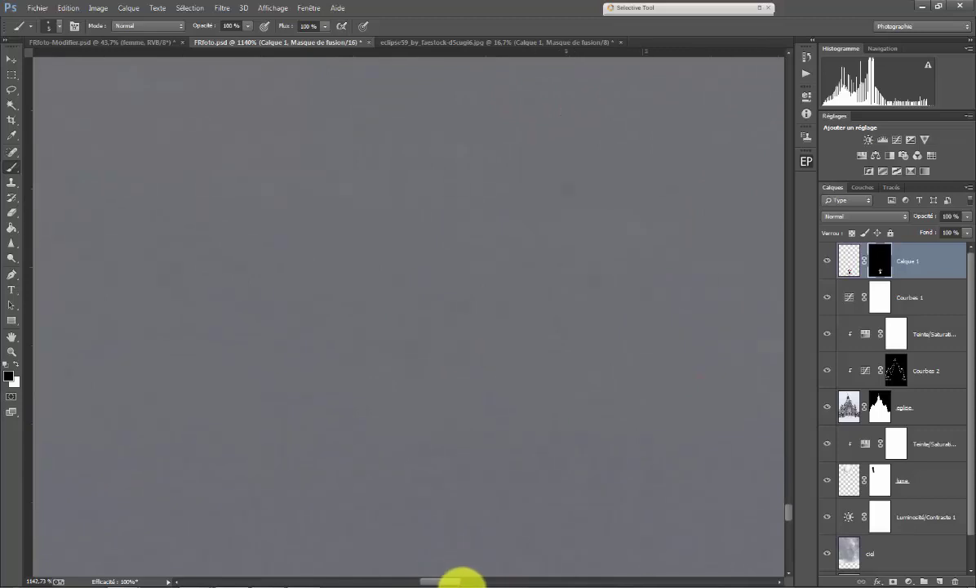
- Trim fringe near the hem's left tip and restore the red tip on the mask
click(429, 431)
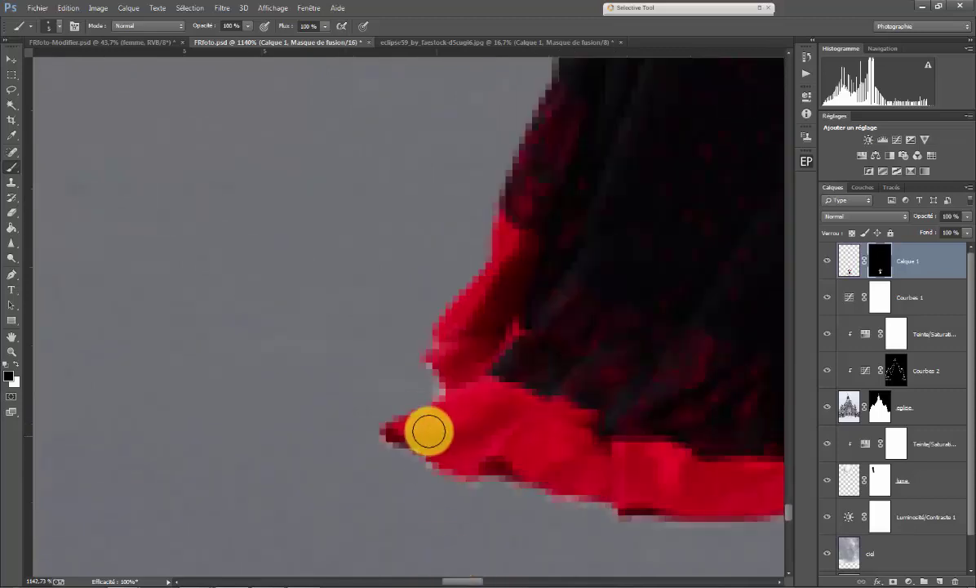
click(424, 381)
drag(414, 370, 383, 343)
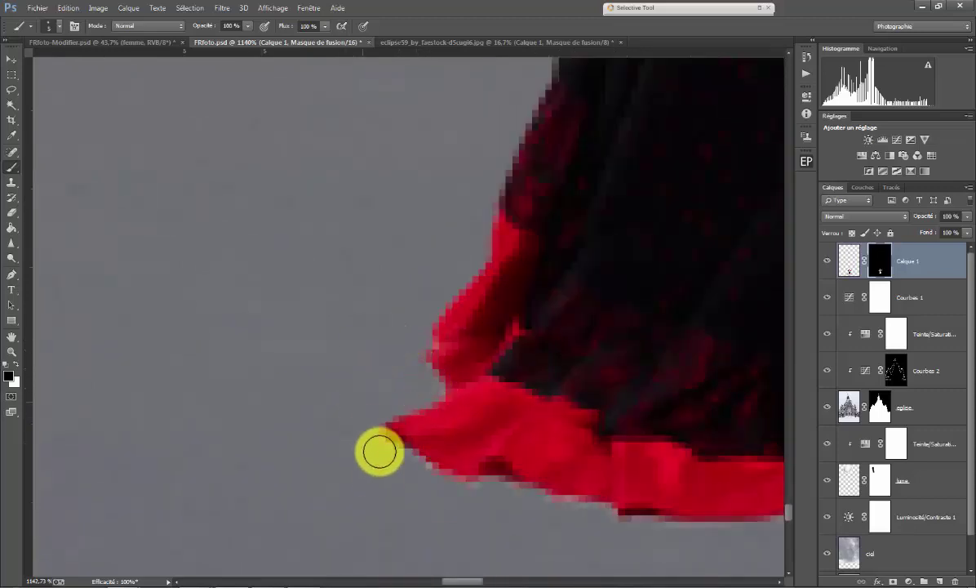
click(380, 459)
click(430, 480)
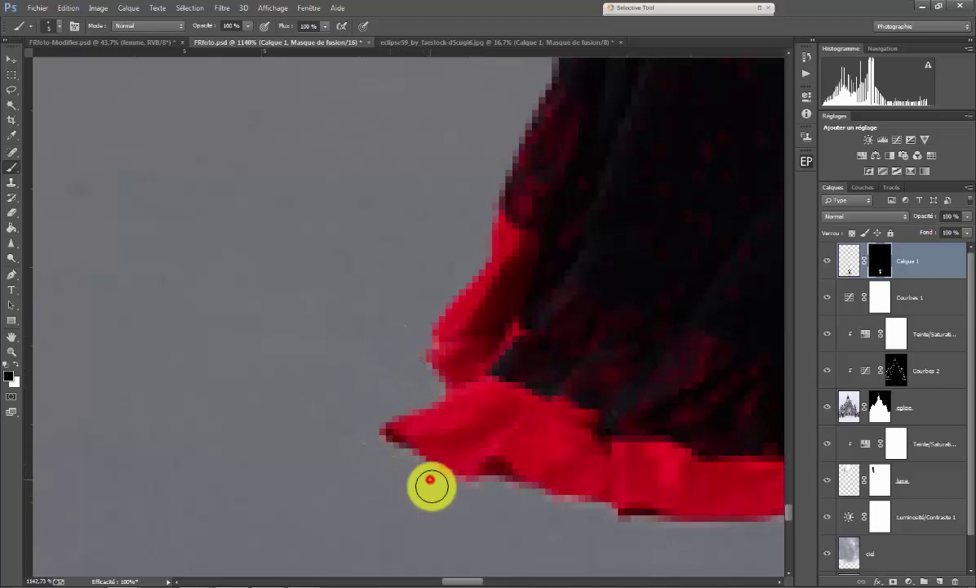
click(466, 498)
scroll(417, 508, up, 1)
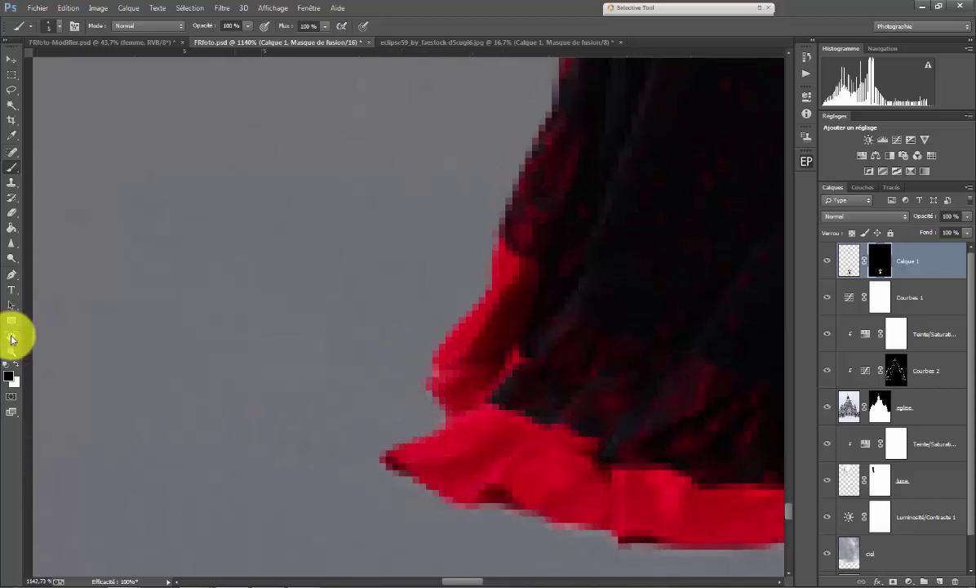
- Duplicate Calque 1's pixels, place the copy beneath the original, and name it ombre
double_click(12, 335)
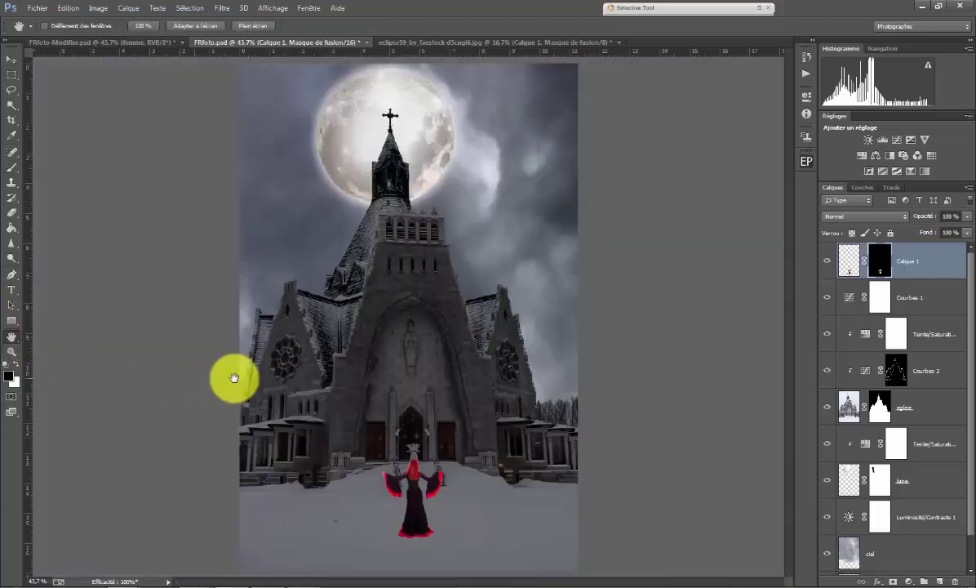
key(ctrl+2)
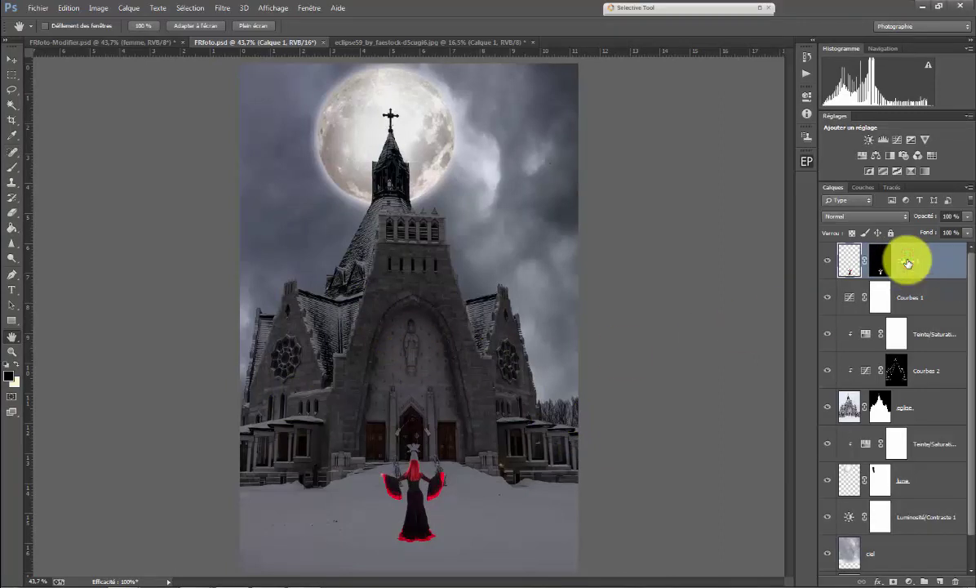
key(ctrl+j)
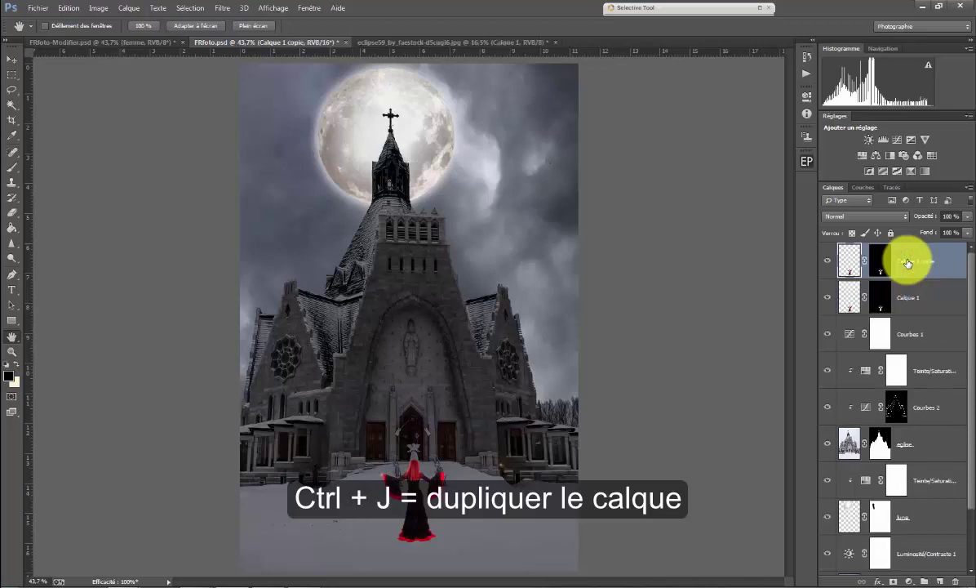
mouse_move(902, 258)
mouse_down()
mouse_move(908, 306)
mouse_move(935, 297)
mouse_up()
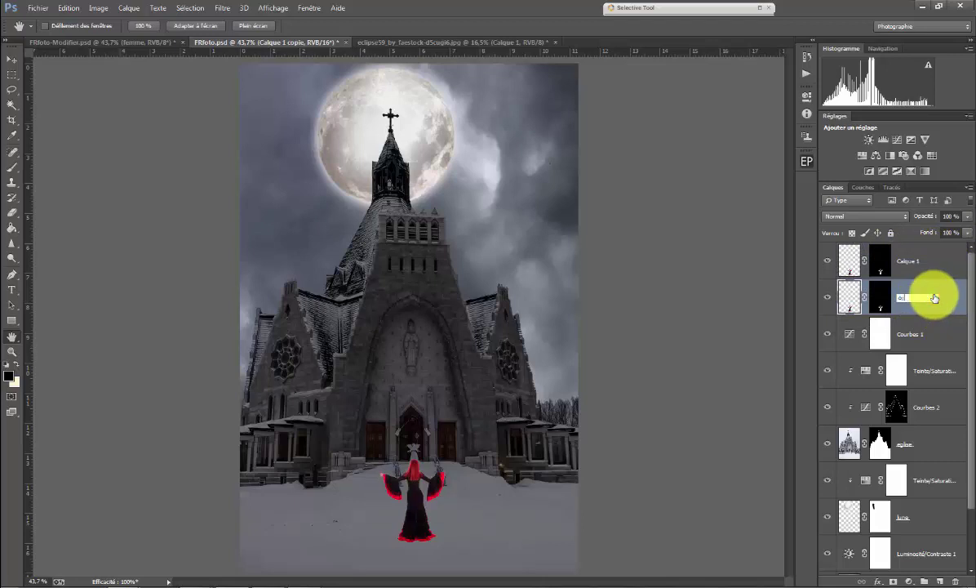
key(Return)
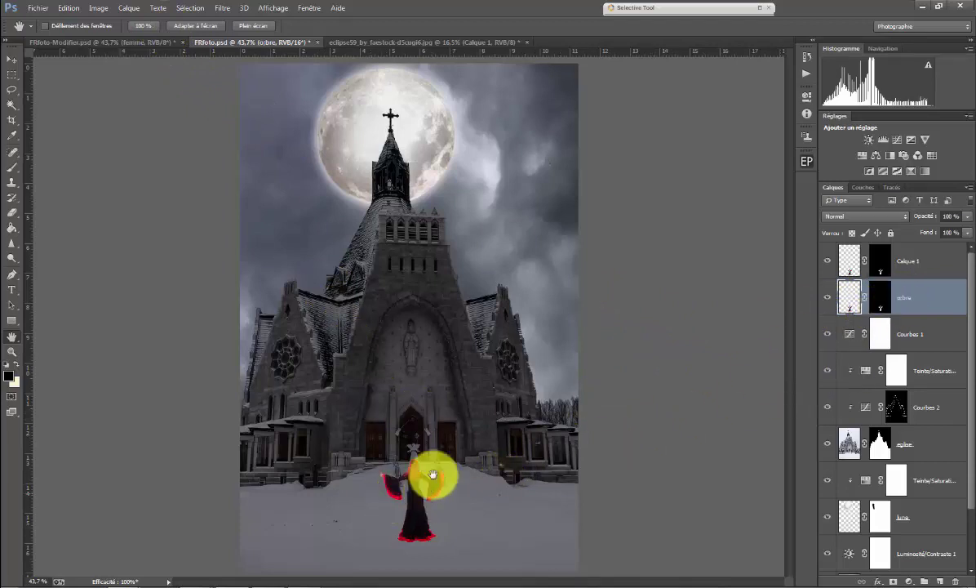
- Flip the ombre copy vertically and move it down below the woman's feet
key(ctrl+t)
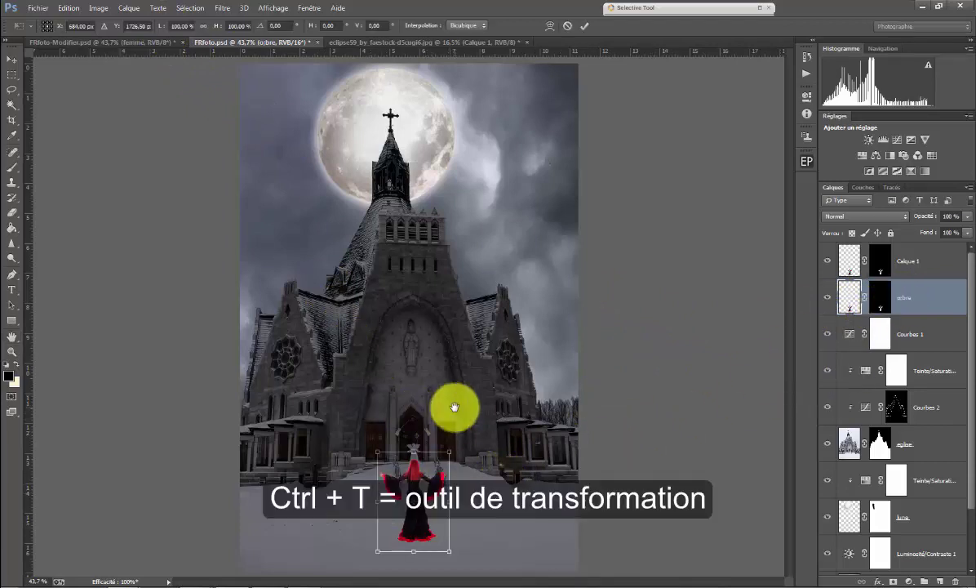
right_click(423, 472)
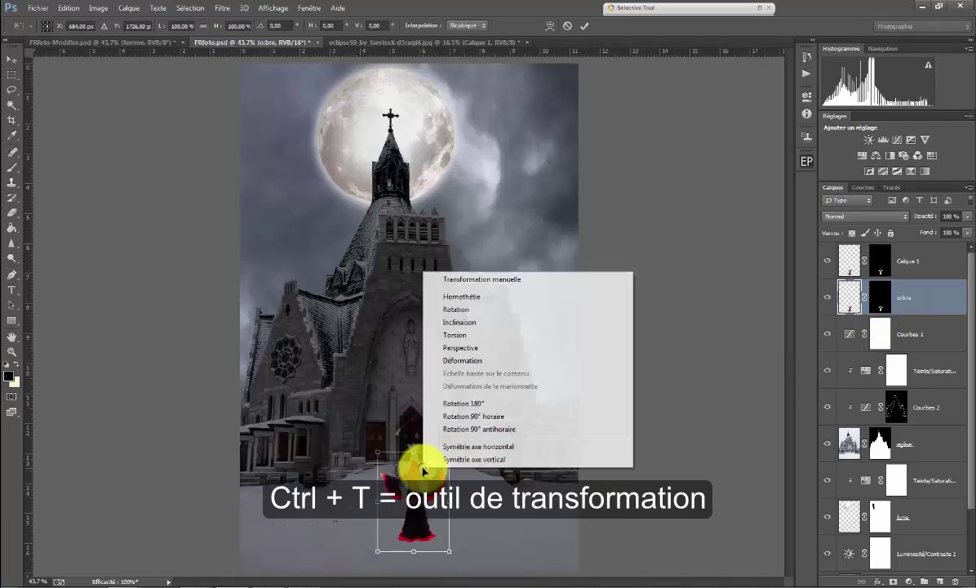
click(476, 460)
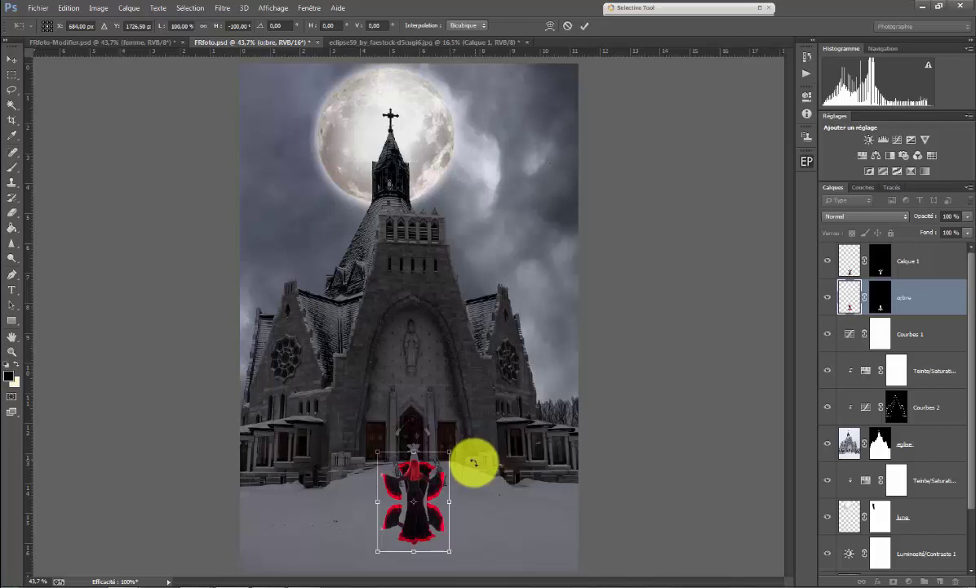
mouse_move(434, 479)
mouse_down()
mouse_move(431, 552)
mouse_move(437, 537)
mouse_up()
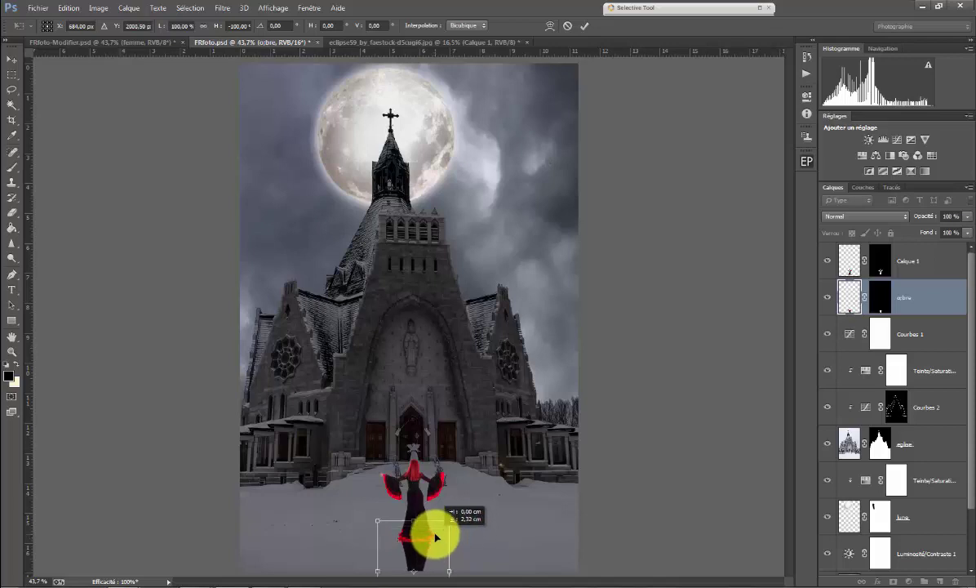
drag(436, 536, 436, 539)
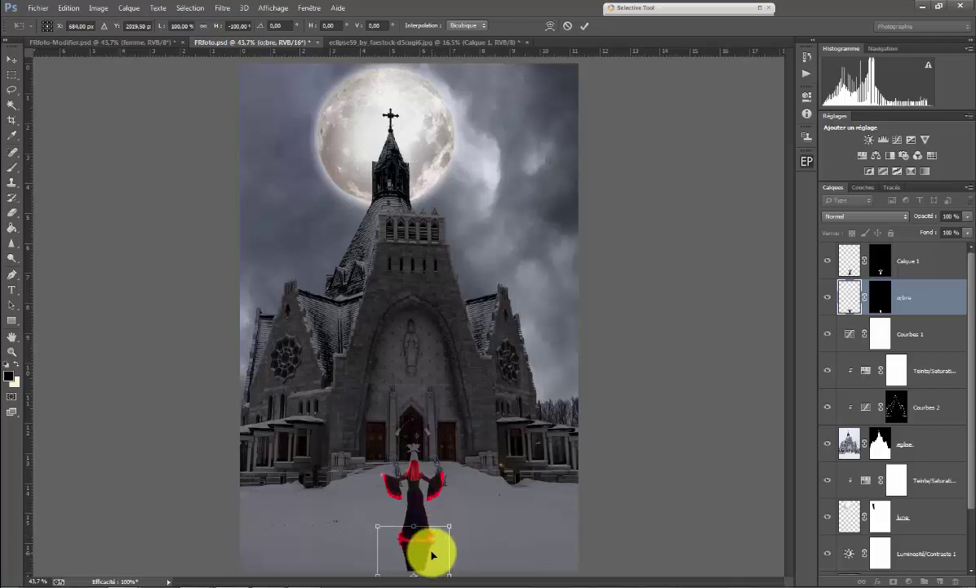
scroll(421, 548, up, 3)
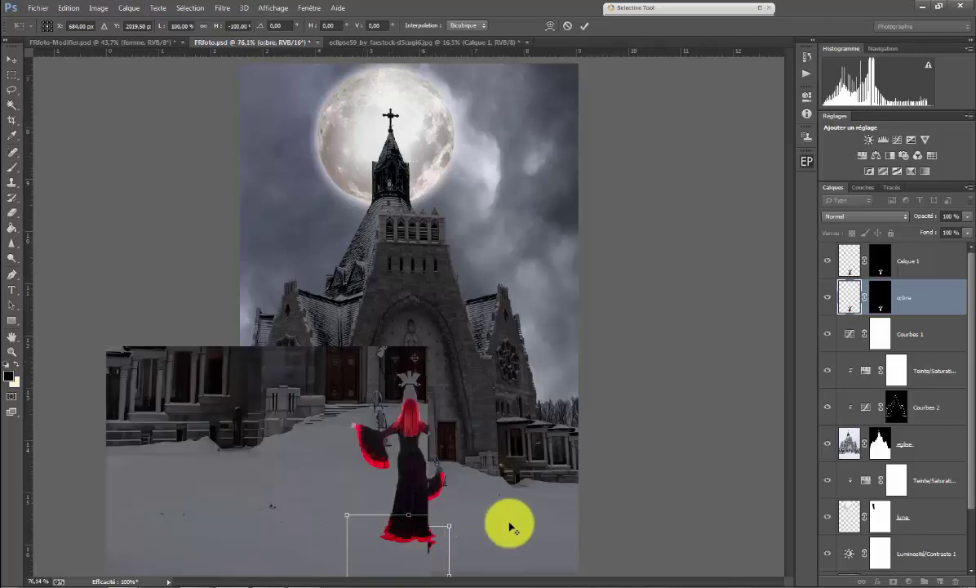
scroll(503, 525, up, 1)
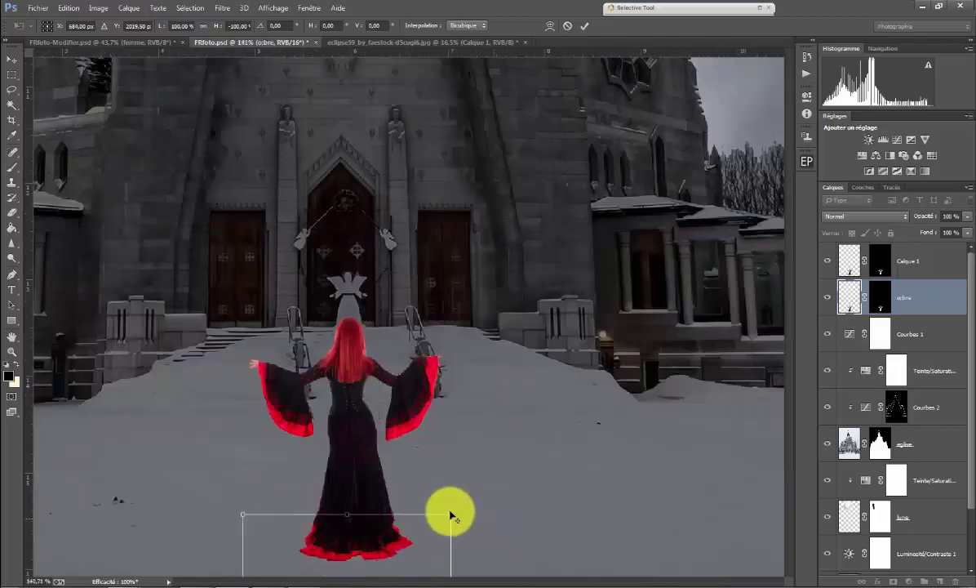
scroll(451, 515, up, 1)
scroll(370, 514, up, 2)
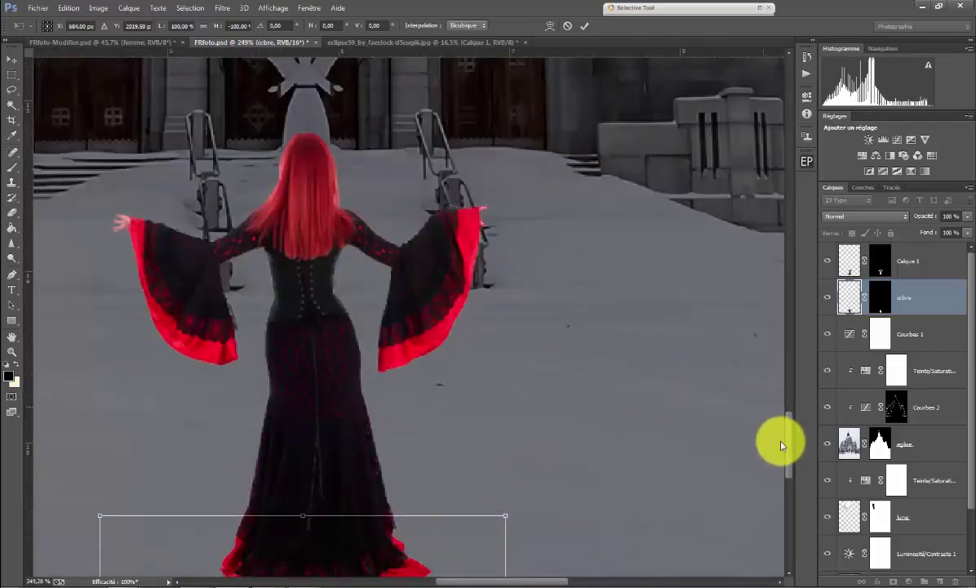
drag(789, 440, 784, 451)
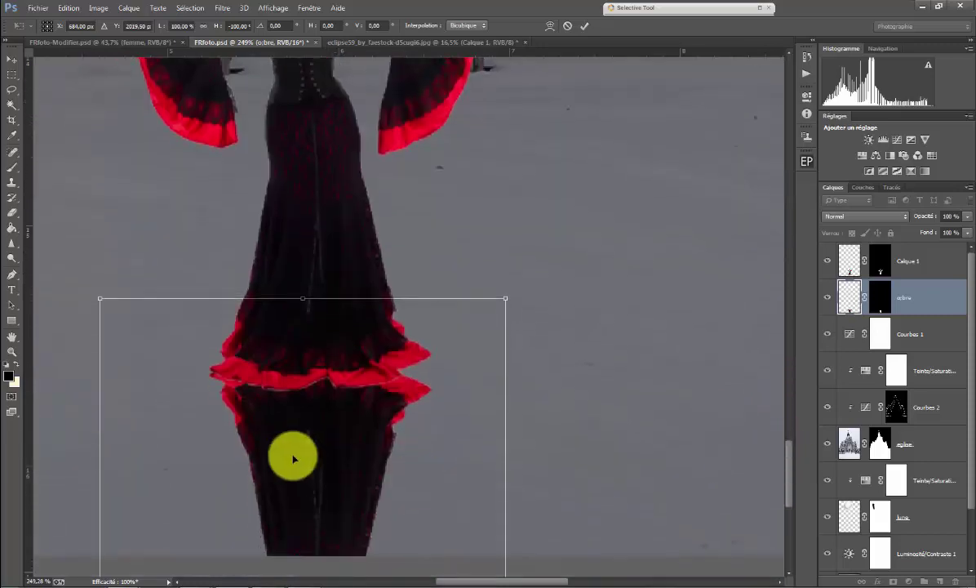
- Warp the flipped shadow, bending its right side up and its left side out, and commit
right_click(431, 420)
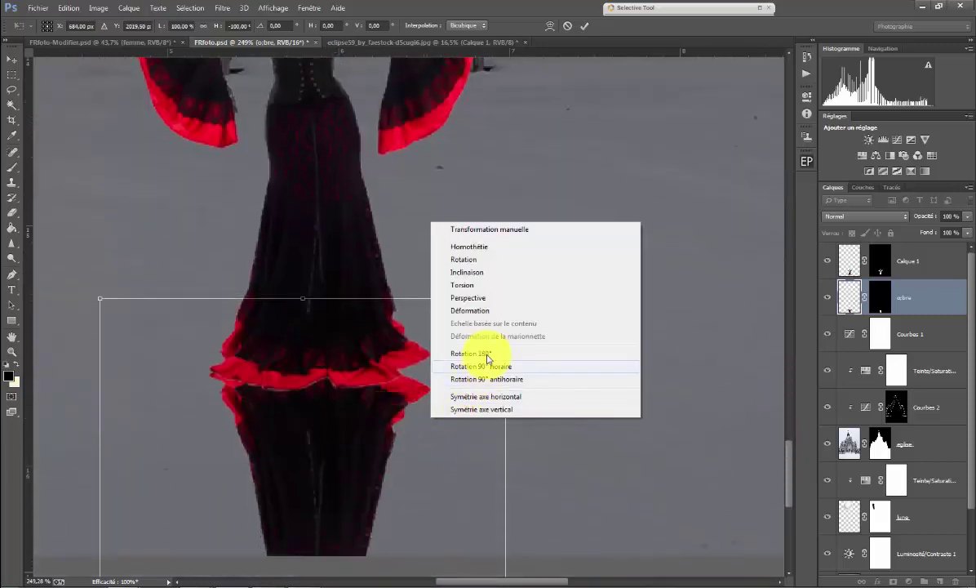
click(471, 312)
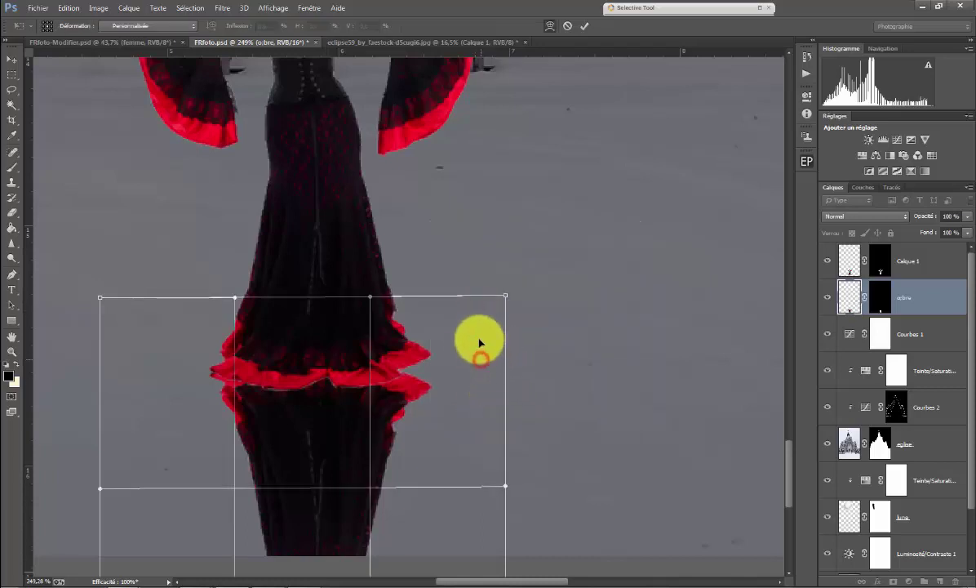
drag(482, 362, 479, 323)
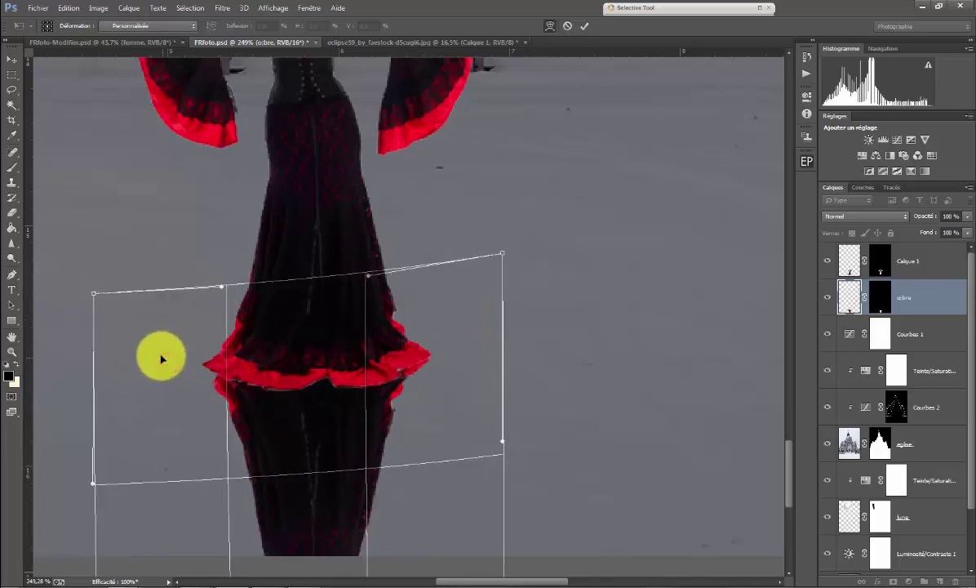
drag(167, 362, 171, 368)
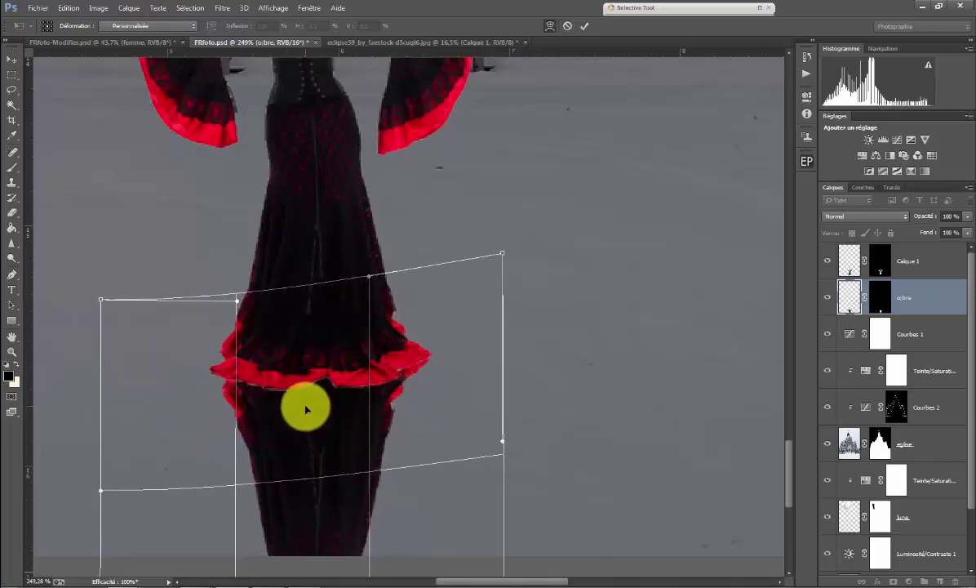
click(587, 26)
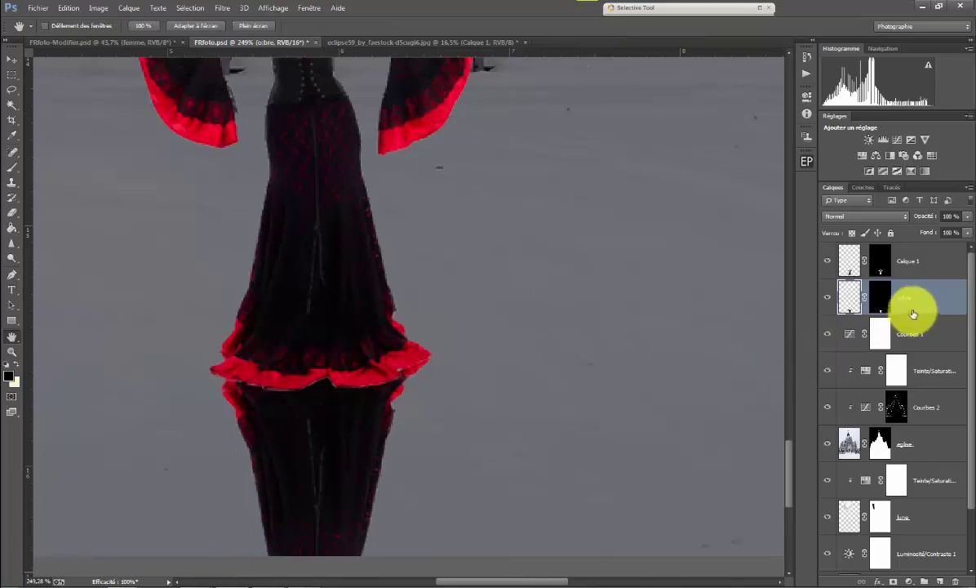
- Set Teinte/Saturation Luminosité to -100 so the ombre copy turns solid black
click(100, 9)
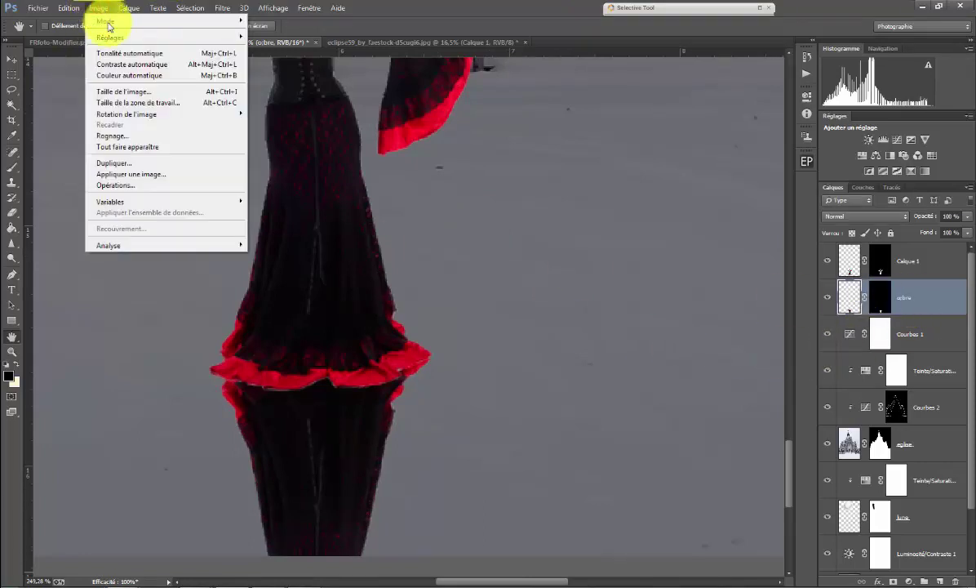
mouse_move(123, 38)
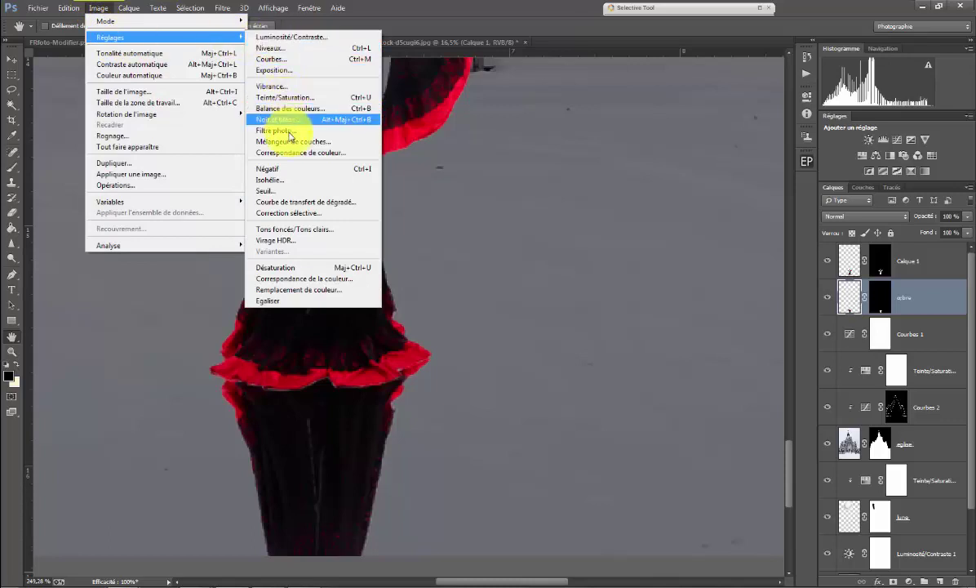
click(297, 97)
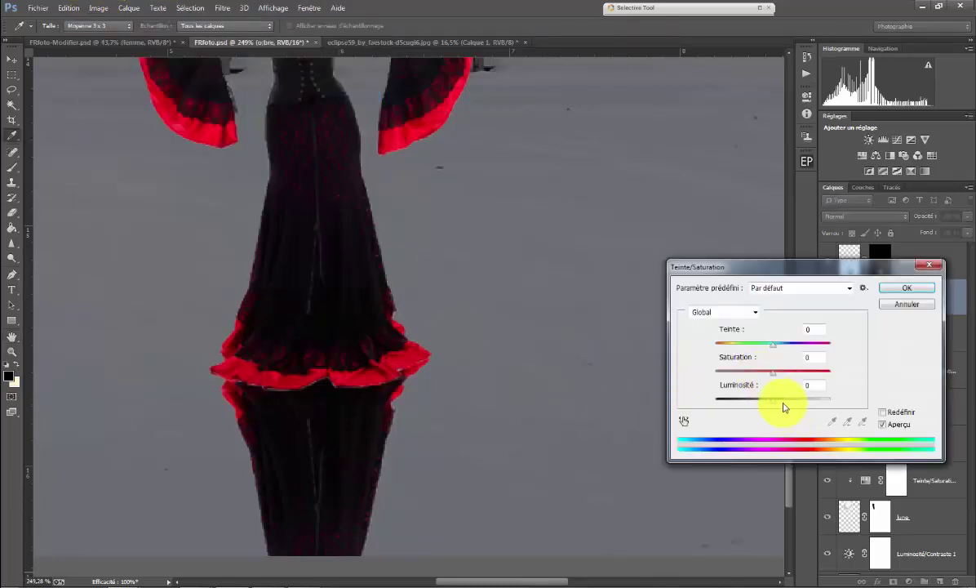
drag(774, 408, 635, 408)
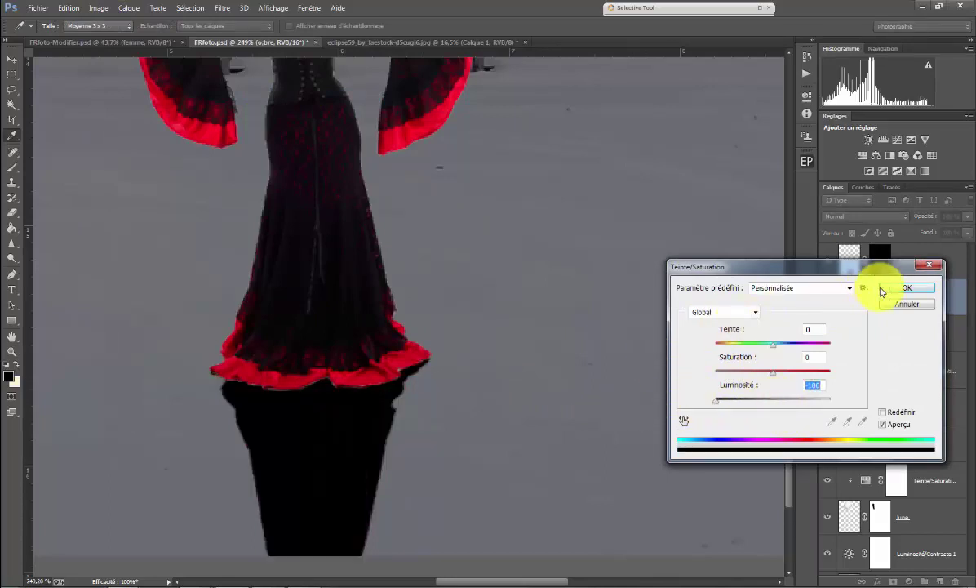
click(918, 289)
key(h)
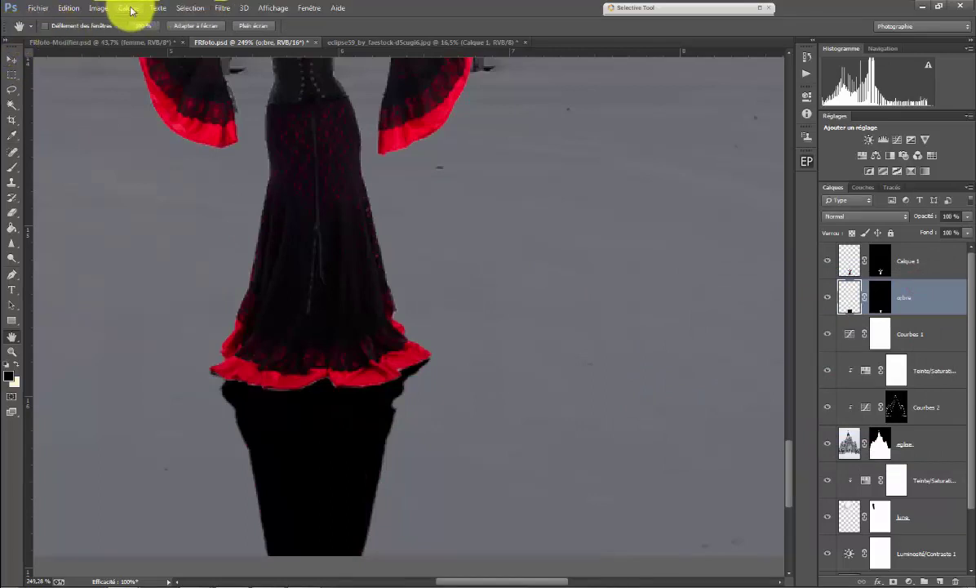
click(228, 10)
mouse_move(229, 169)
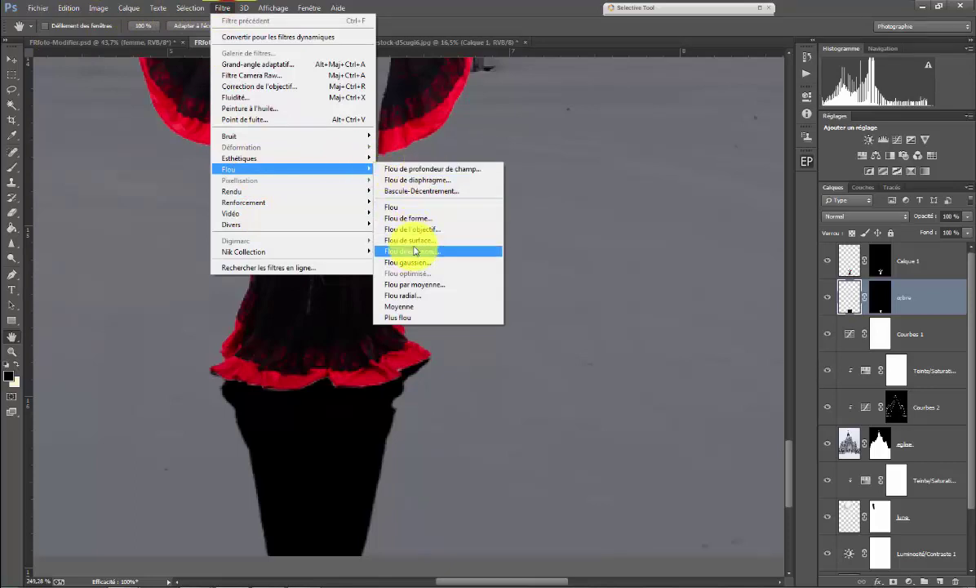
- Apply a 2.0-pixel Flou gaussien to the black ombre shadow
click(424, 262)
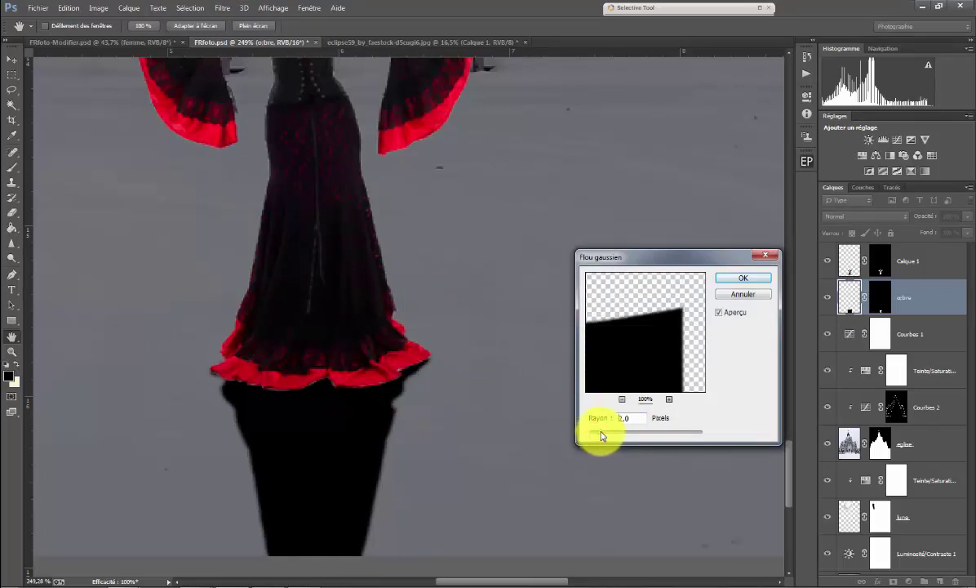
click(744, 280)
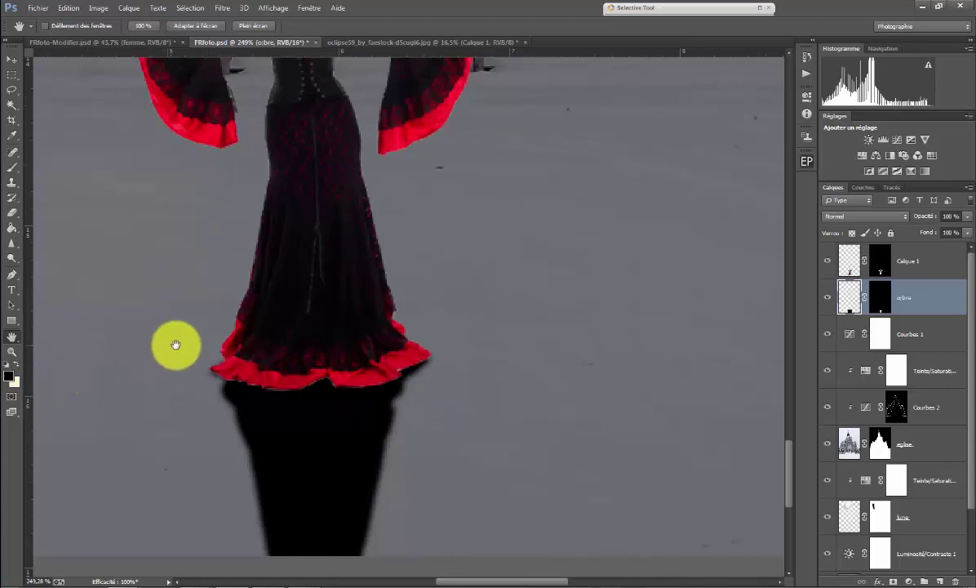
- Fit the composite on screen and lower the ombre layer's opacity to 39%
double_click(14, 337)
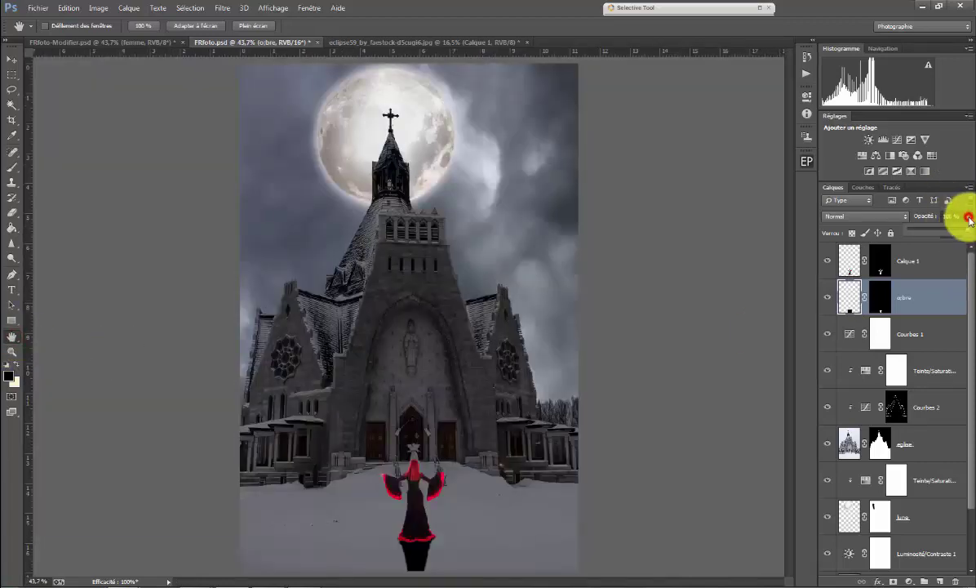
drag(971, 232, 947, 238)
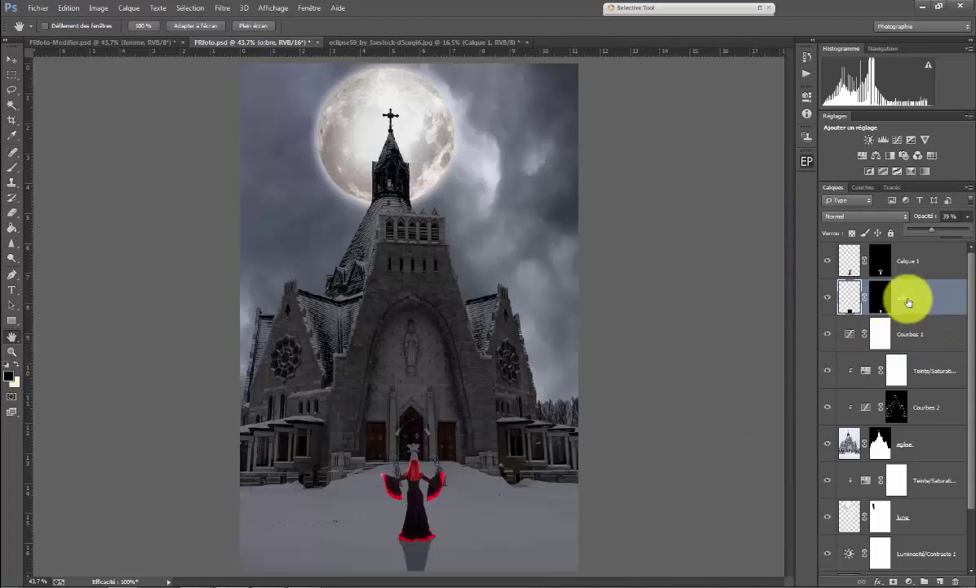
click(927, 335)
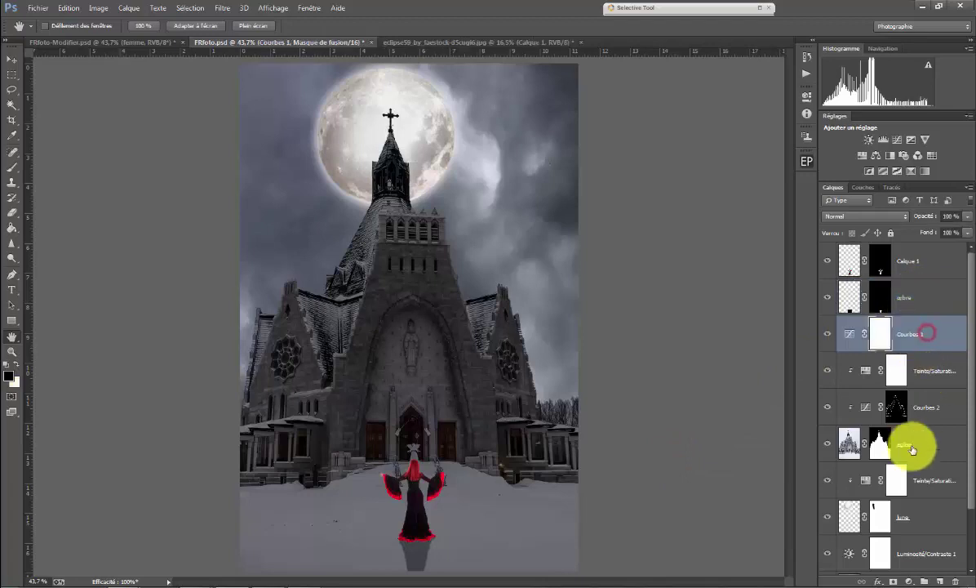
- On a new Calque 2 above Courbes 1, paint an 8 px black line along the hem's lower edge
click(940, 581)
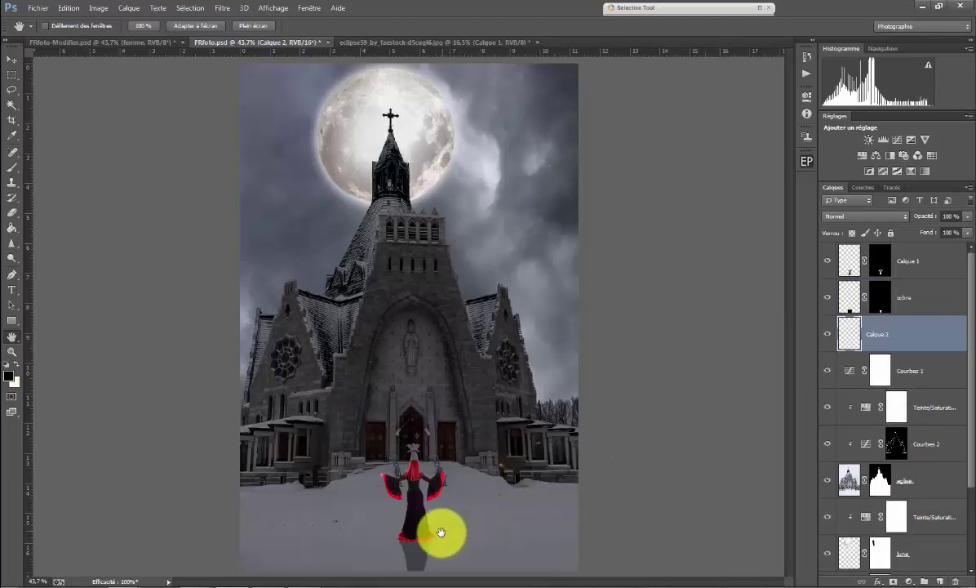
mouse_move(423, 541)
mouse_down()
mouse_move(423, 520)
mouse_move(618, 421)
mouse_up()
mouse_move(788, 445)
mouse_down()
mouse_move(786, 507)
mouse_move(786, 483)
mouse_up()
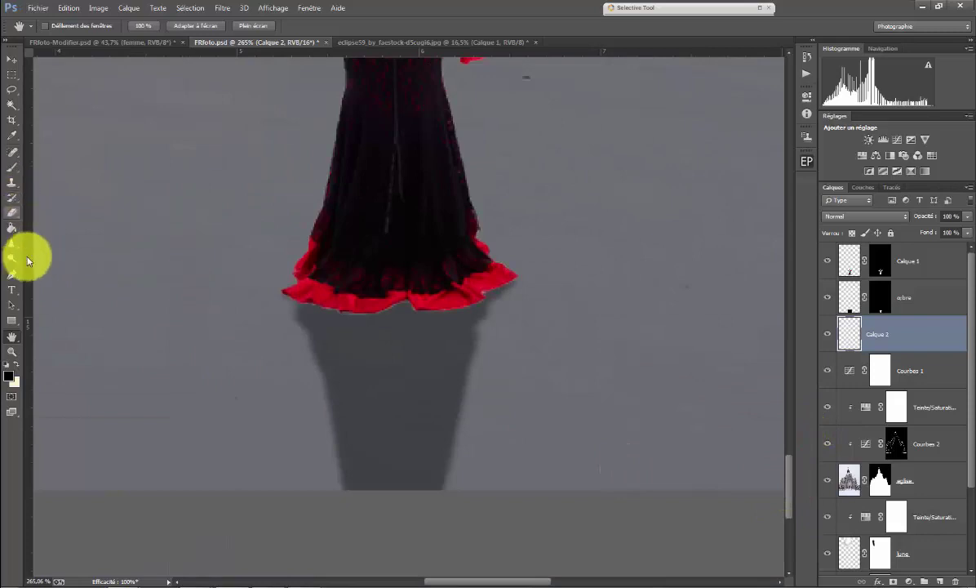
click(13, 169)
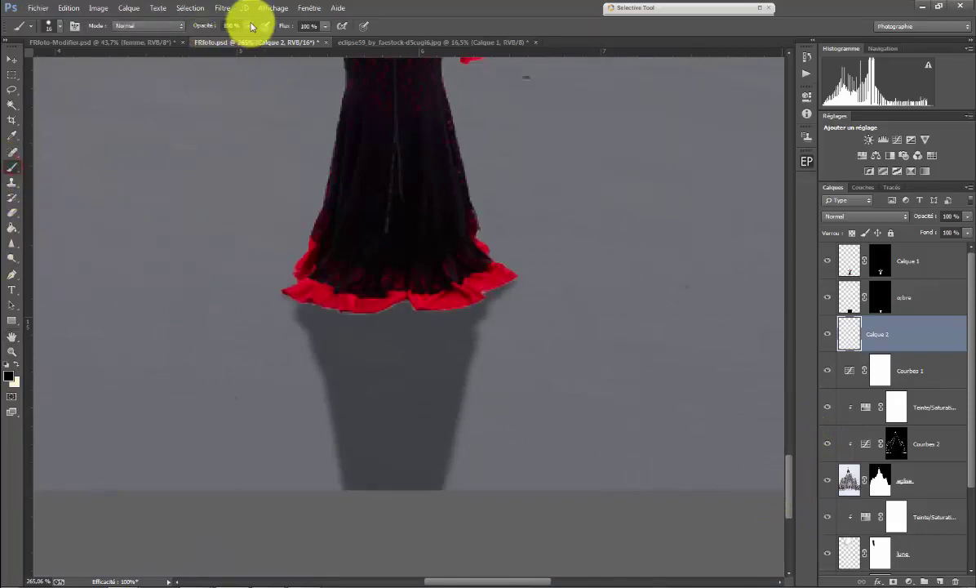
alt+right_click(355, 321)
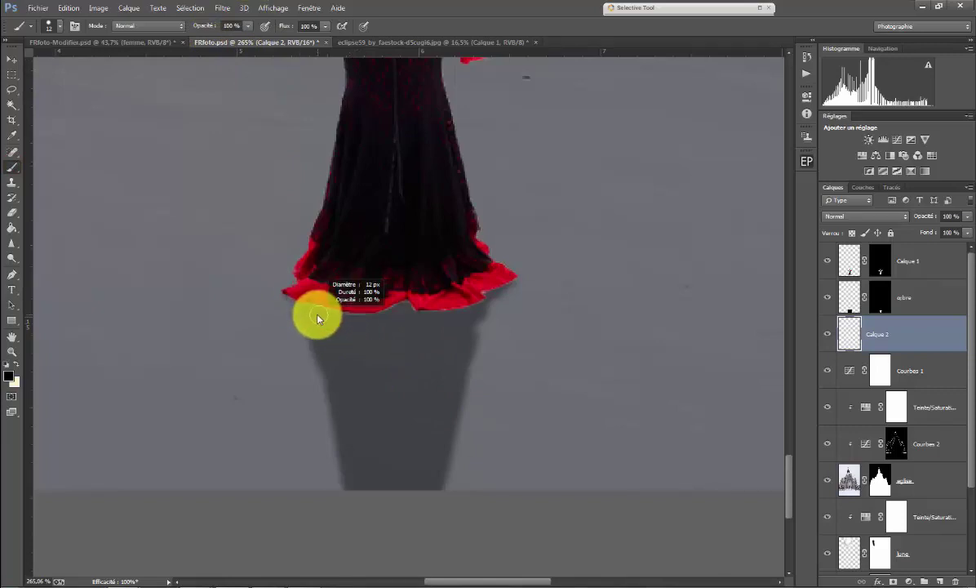
drag(320, 319, 316, 320)
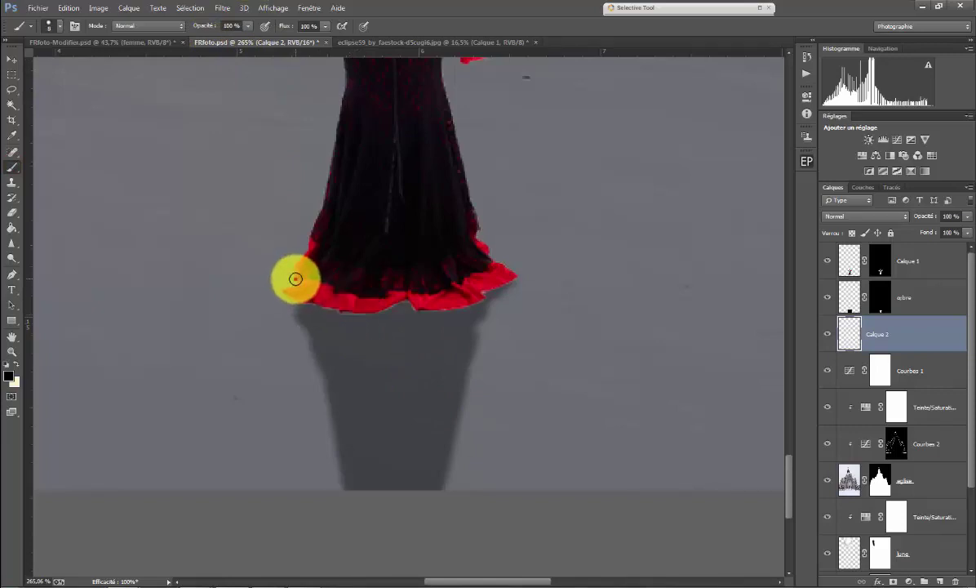
mouse_move(295, 279)
mouse_down()
mouse_move(287, 297)
mouse_move(346, 311)
mouse_move(450, 310)
mouse_move(497, 288)
mouse_up()
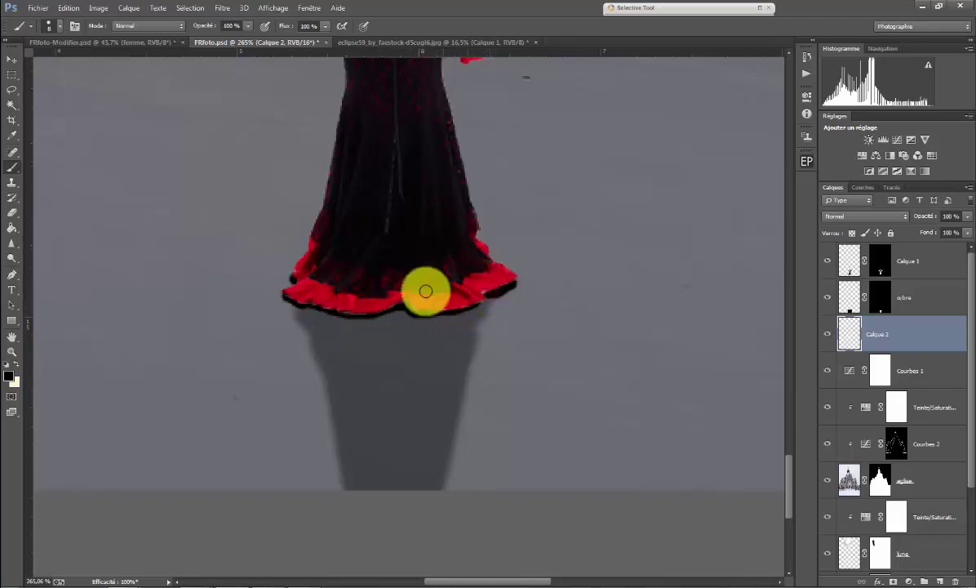
mouse_move(333, 311)
mouse_down()
mouse_move(279, 301)
mouse_move(289, 296)
mouse_up()
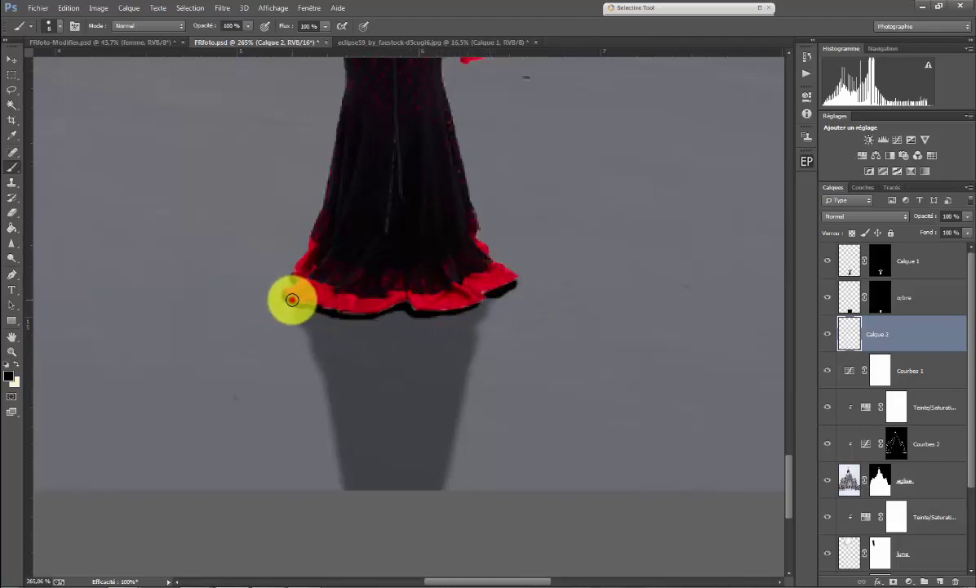
mouse_move(450, 310)
mouse_down()
mouse_move(385, 311)
mouse_move(385, 326)
mouse_move(304, 311)
mouse_up()
double_click(11, 336)
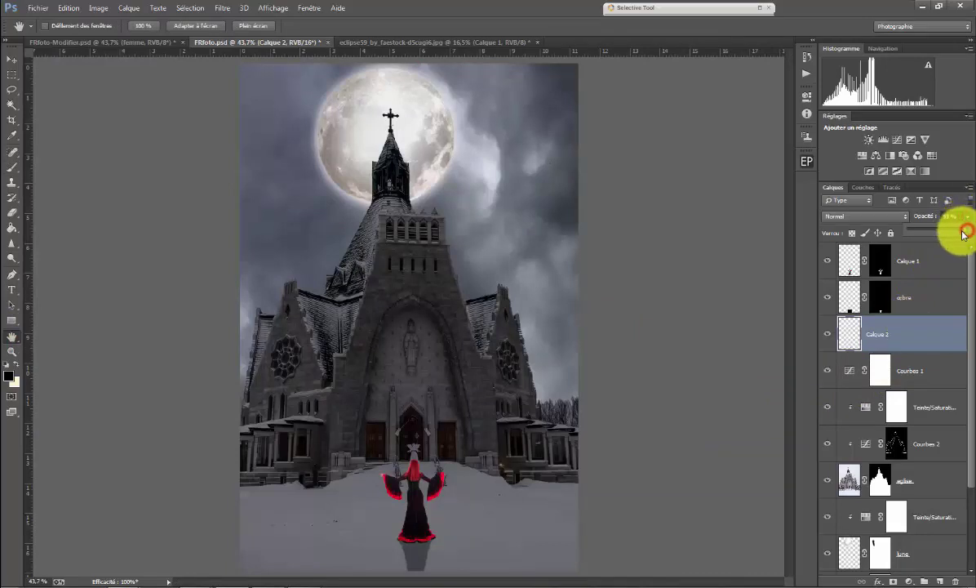
- Set the hem contact shadow layer to 60% opacity and zoom in on the dress hem
drag(957, 235, 949, 234)
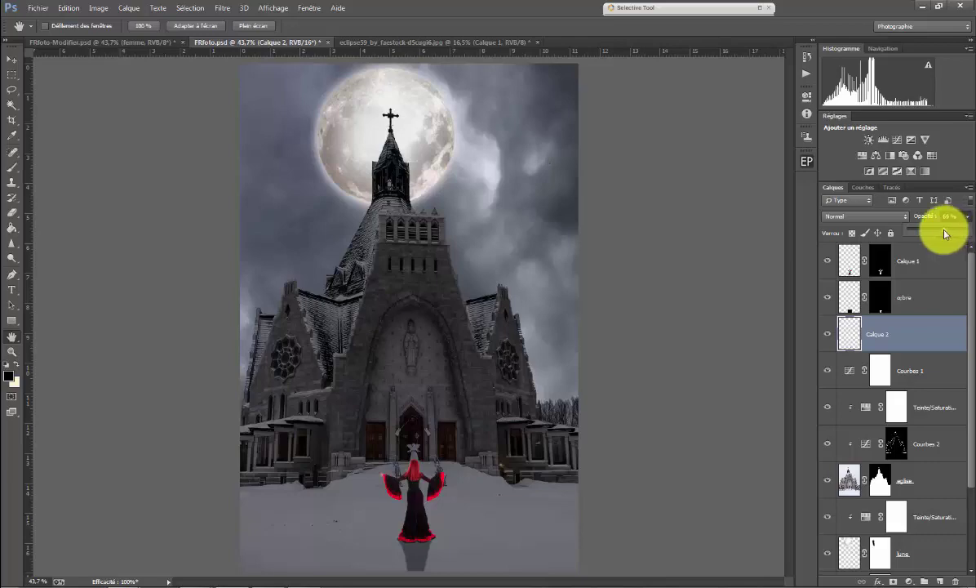
mouse_move(387, 544)
mouse_down()
mouse_move(406, 545)
mouse_move(388, 536)
mouse_up()
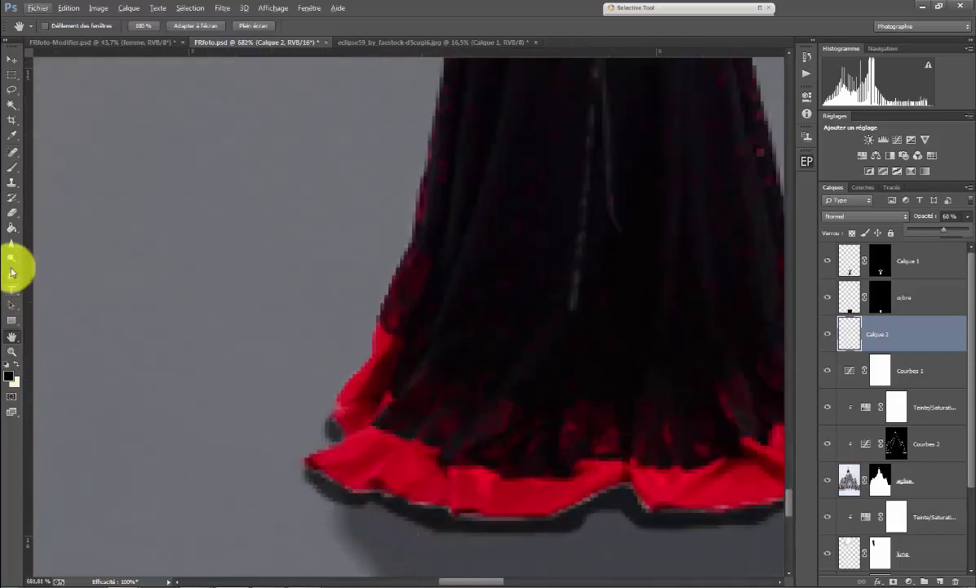
- Brush more black shadow under the hem's left and right edges, then fit the image
click(11, 166)
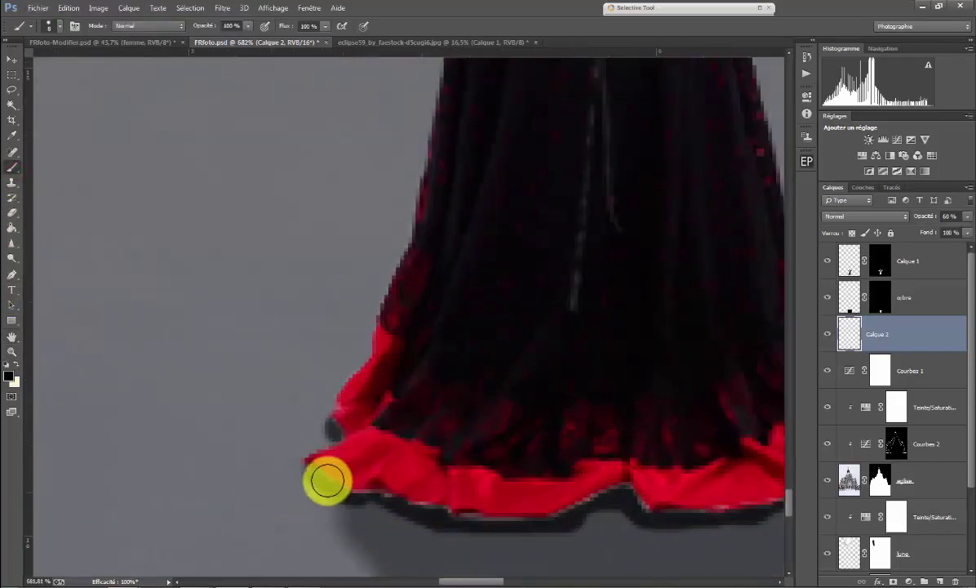
mouse_move(328, 480)
mouse_down()
mouse_move(545, 520)
mouse_move(441, 519)
mouse_up()
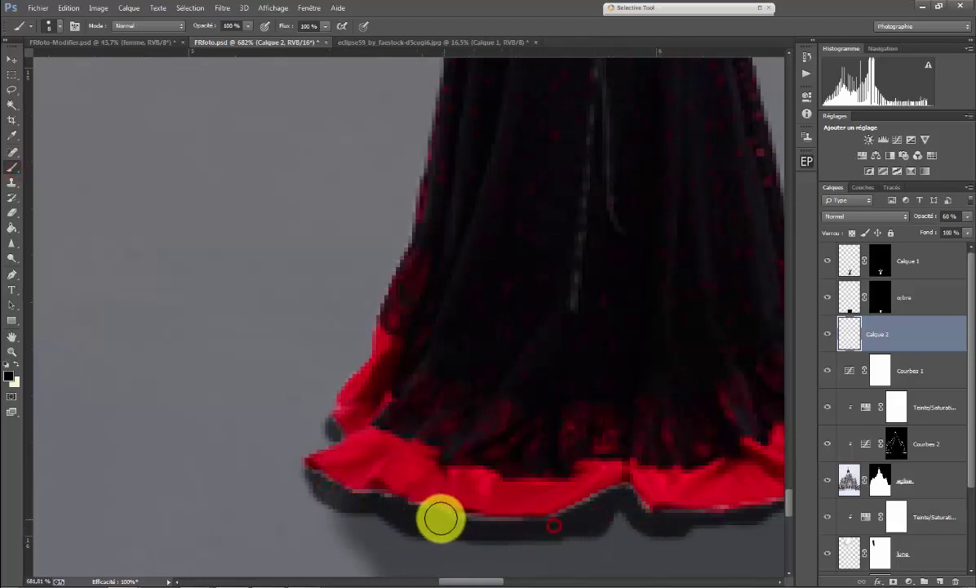
scroll(505, 578, right, 5)
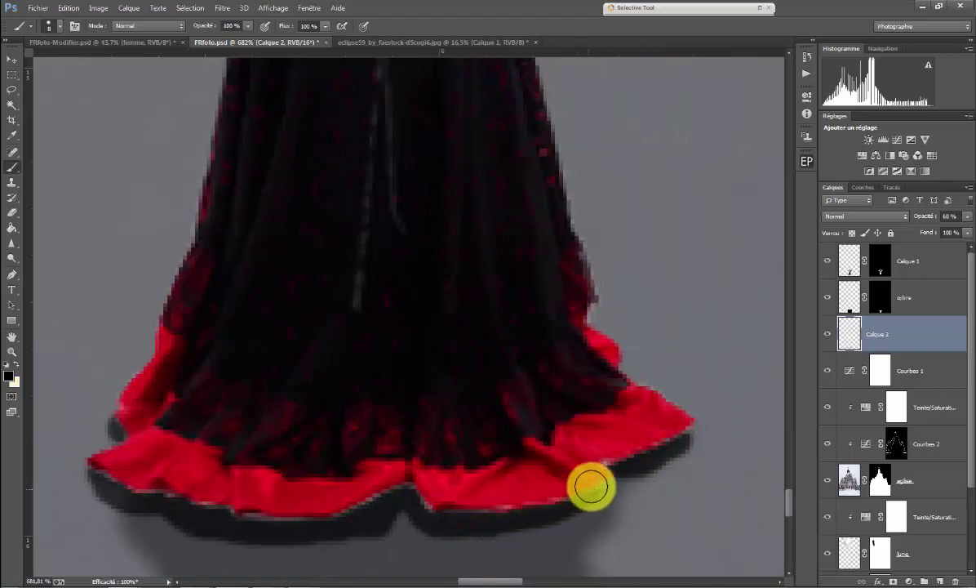
drag(591, 487, 674, 432)
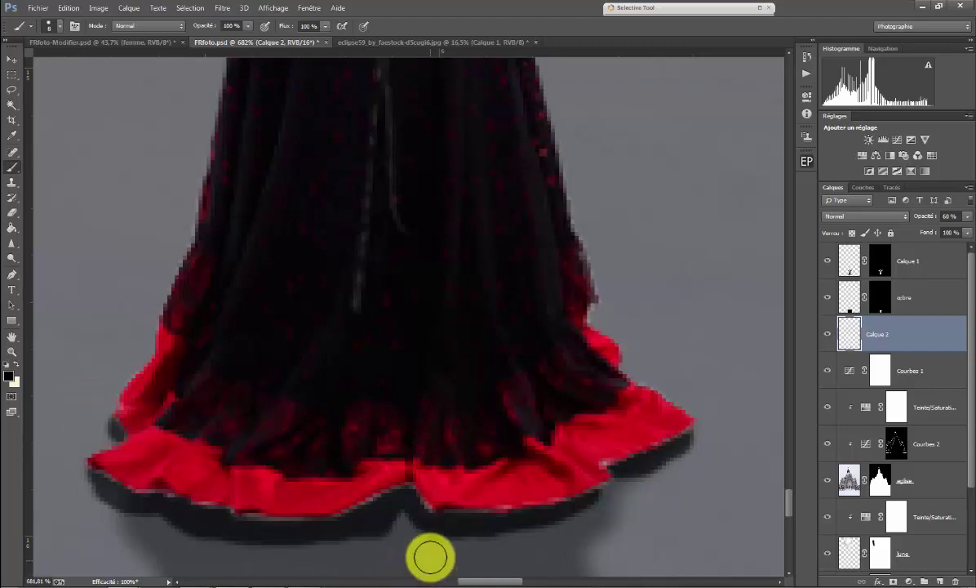
scroll(428, 549, down, 1)
scroll(428, 548, down, 2)
scroll(430, 545, down, 2)
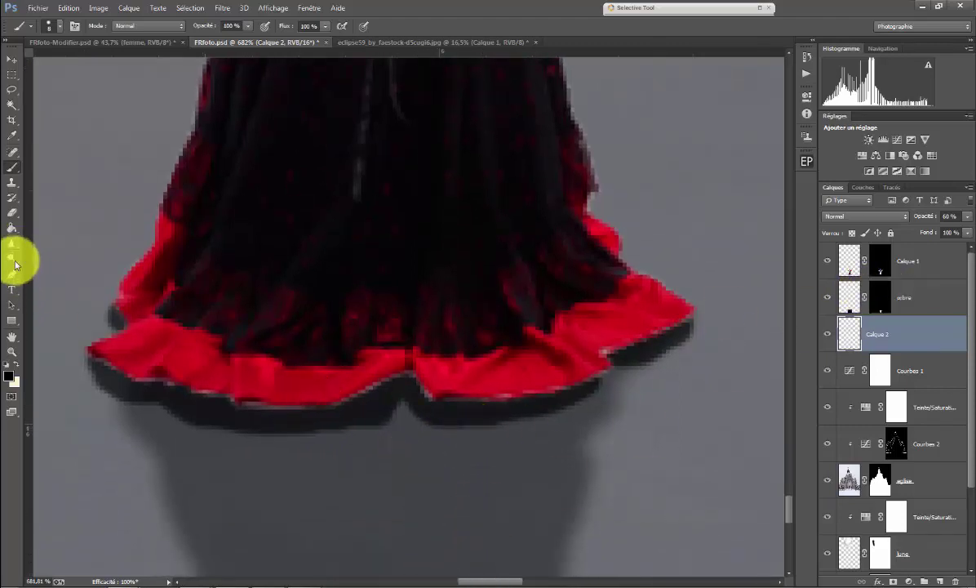
double_click(10, 339)
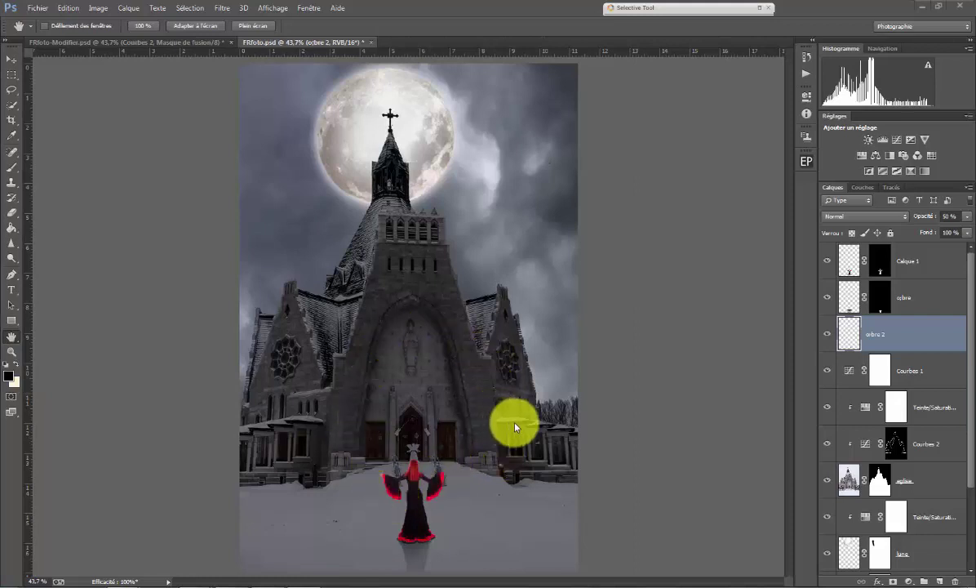
- Select the Calque 1 layer and bring up the adjustment layer list
click(912, 260)
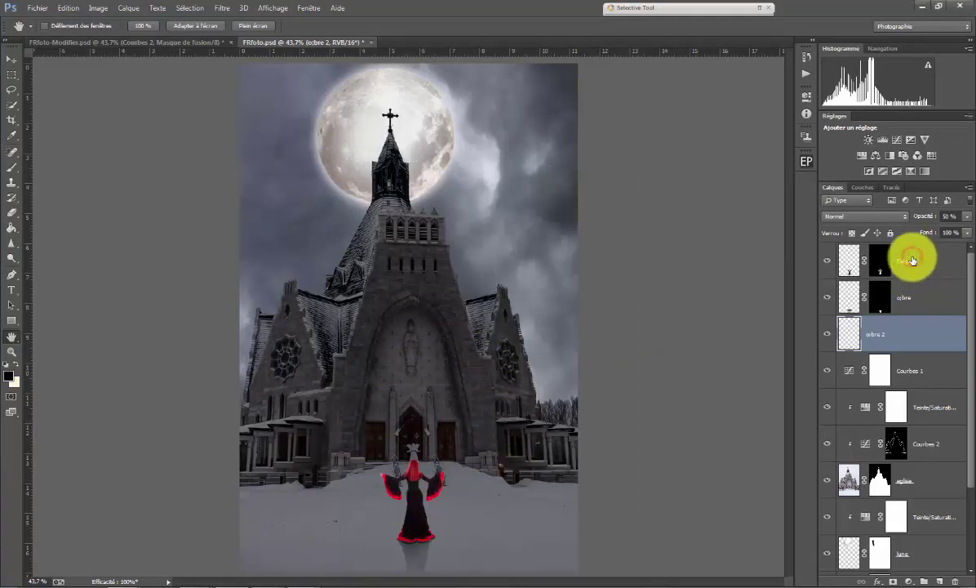
click(926, 265)
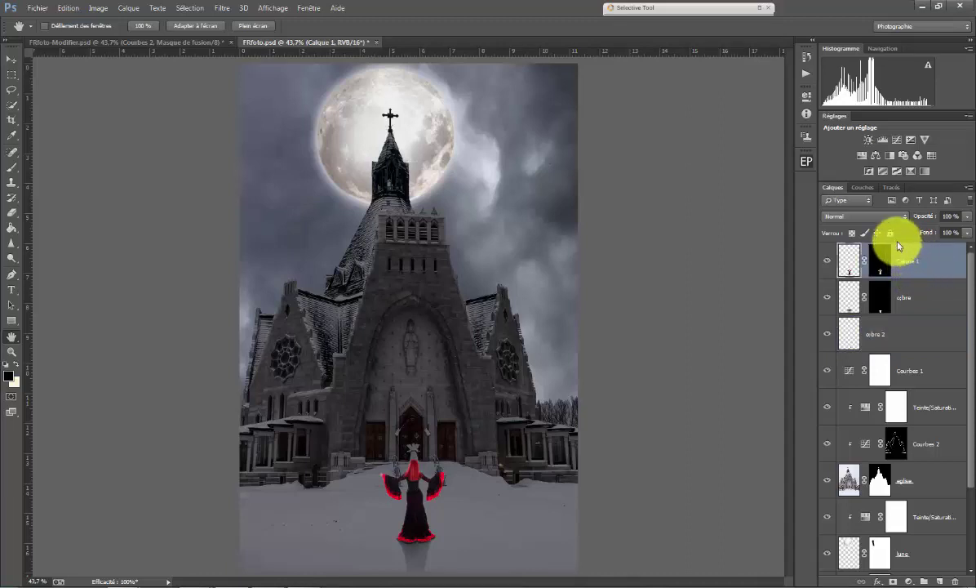
click(908, 581)
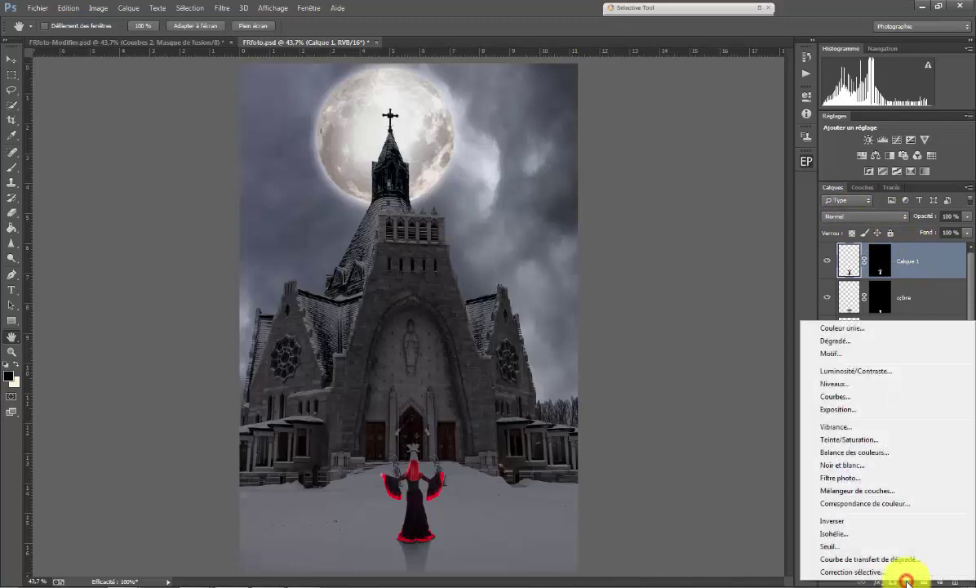
- Add a clipped Teinte/Saturation layer at saturation -33 and lightness -64, comparing before and after
click(848, 442)
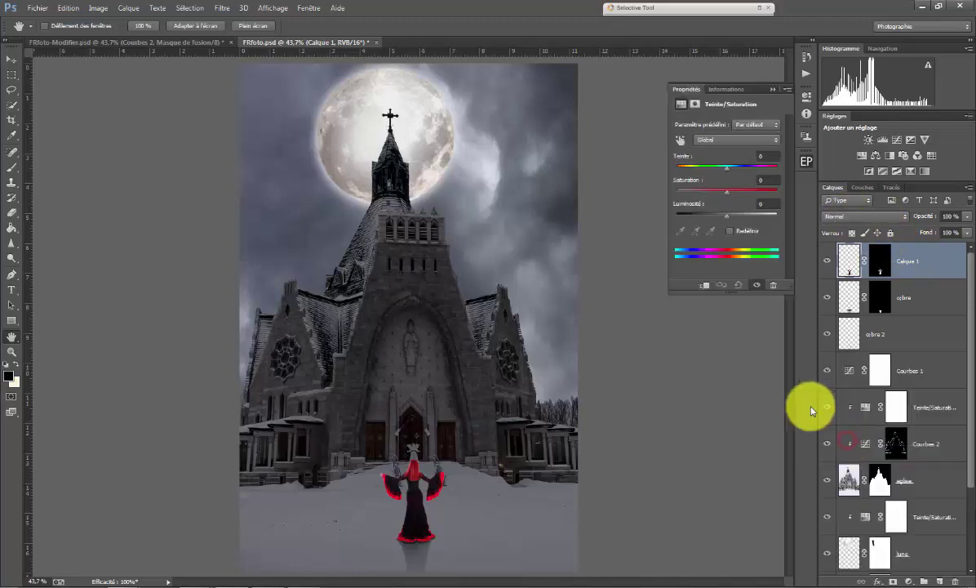
click(704, 288)
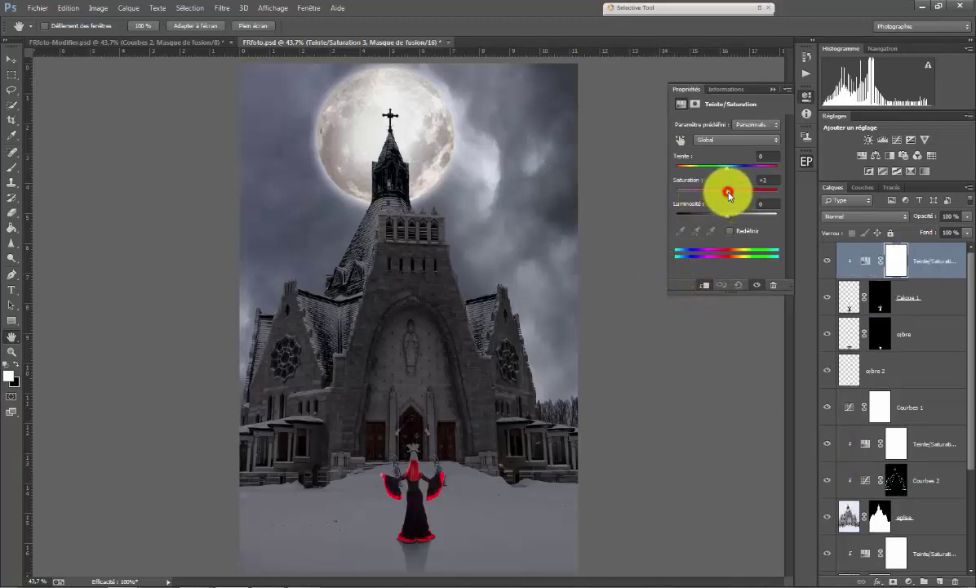
drag(728, 194, 707, 194)
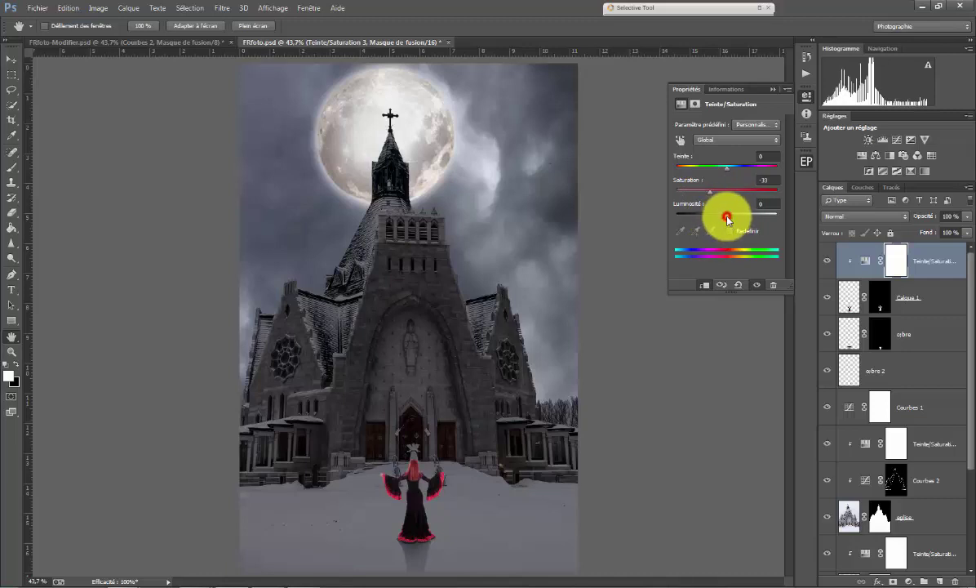
drag(727, 219, 701, 222)
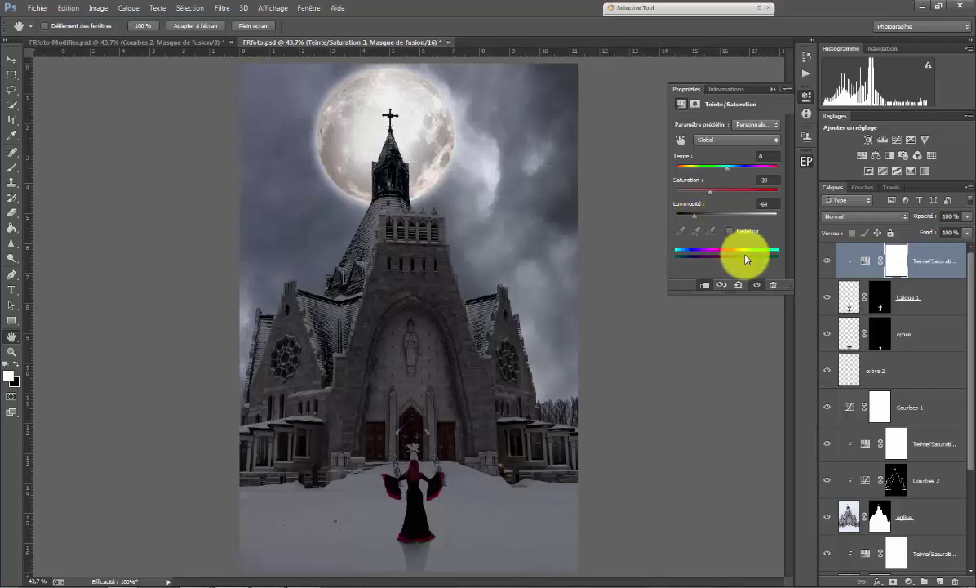
click(757, 284)
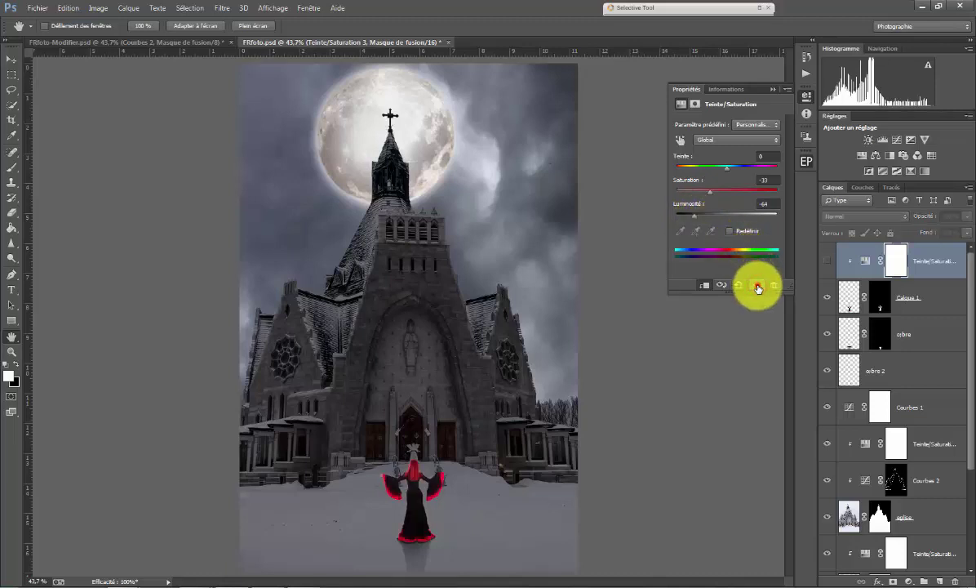
click(758, 286)
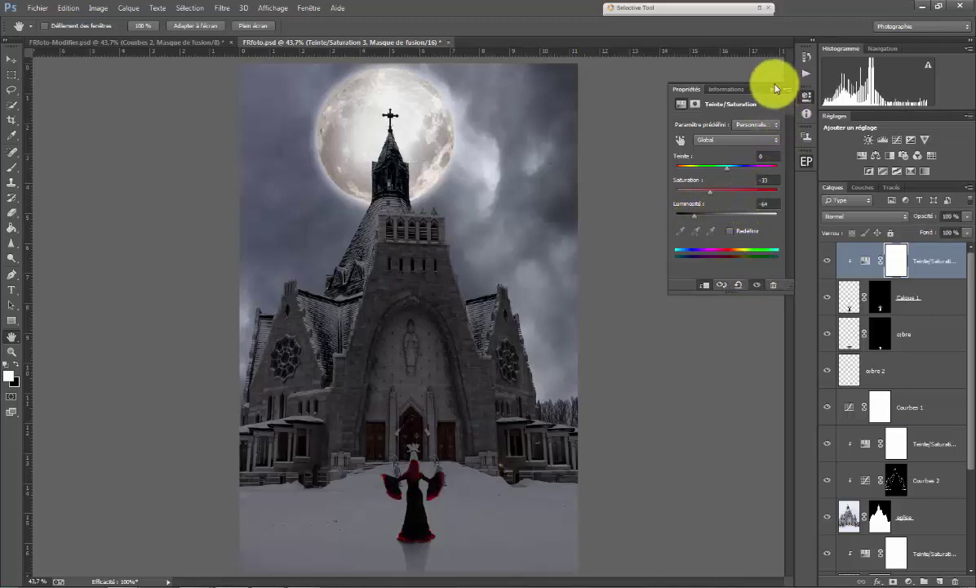
click(773, 90)
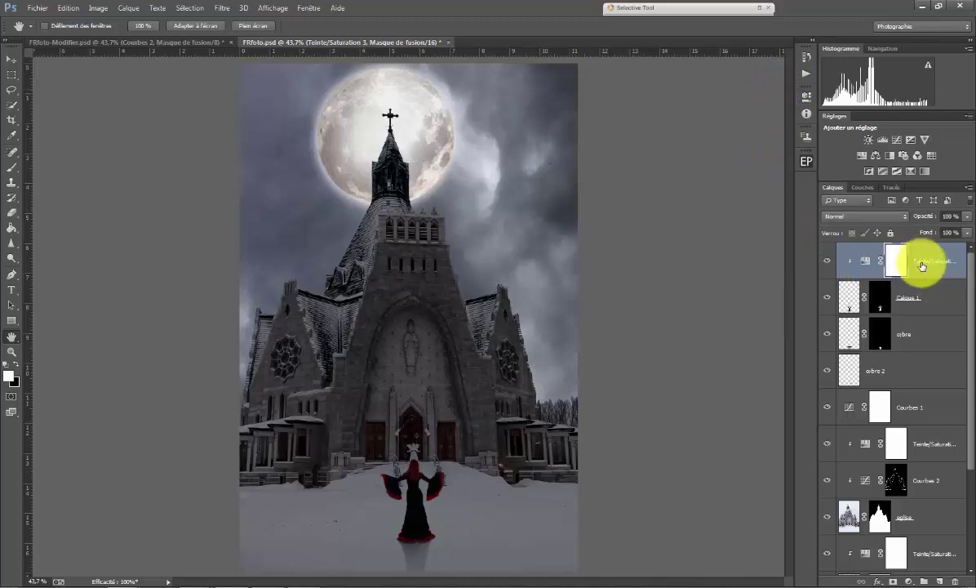
- Add a Courbes adjustment above Calque 1 with its midpoint raised slightly to brighten
click(912, 302)
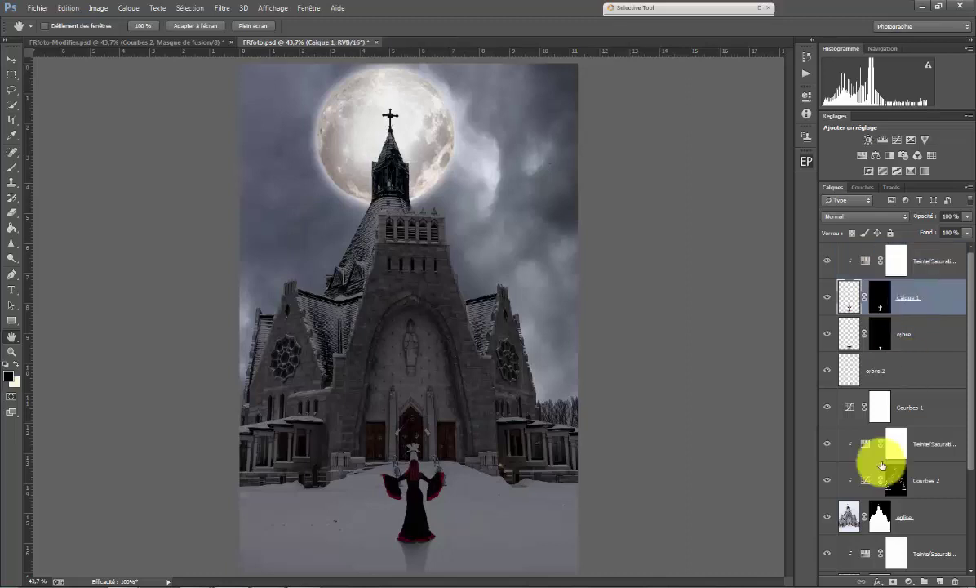
click(909, 581)
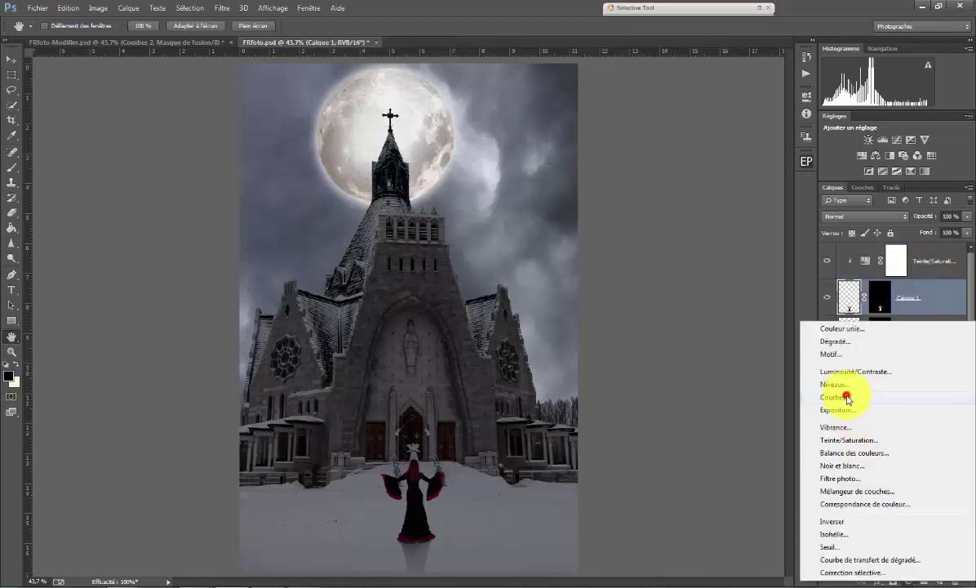
click(848, 398)
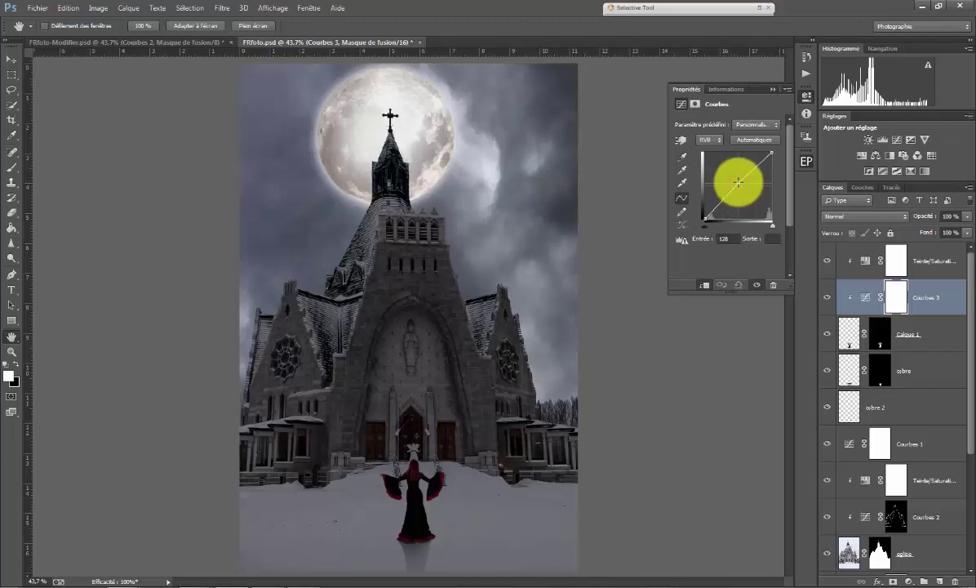
drag(738, 182, 737, 178)
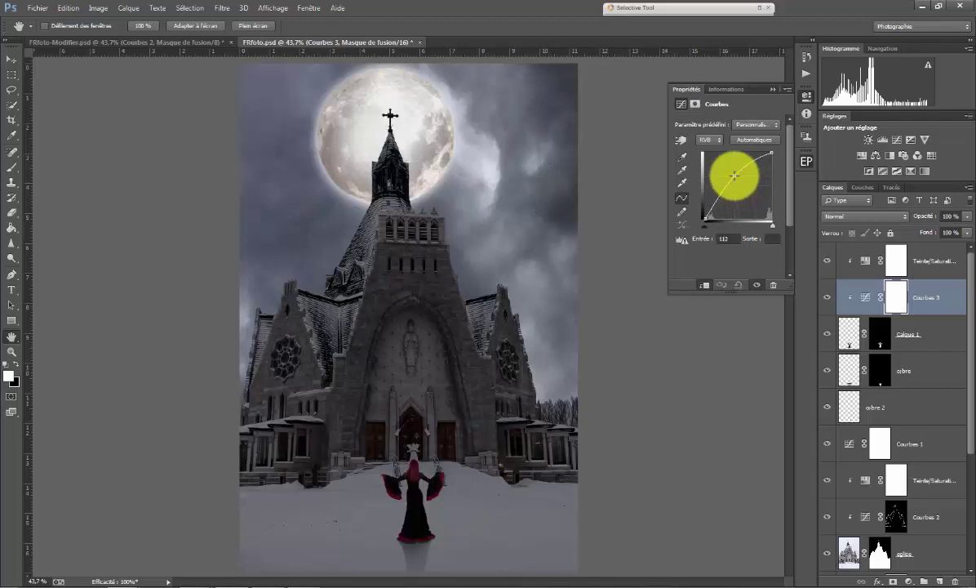
drag(735, 181, 735, 177)
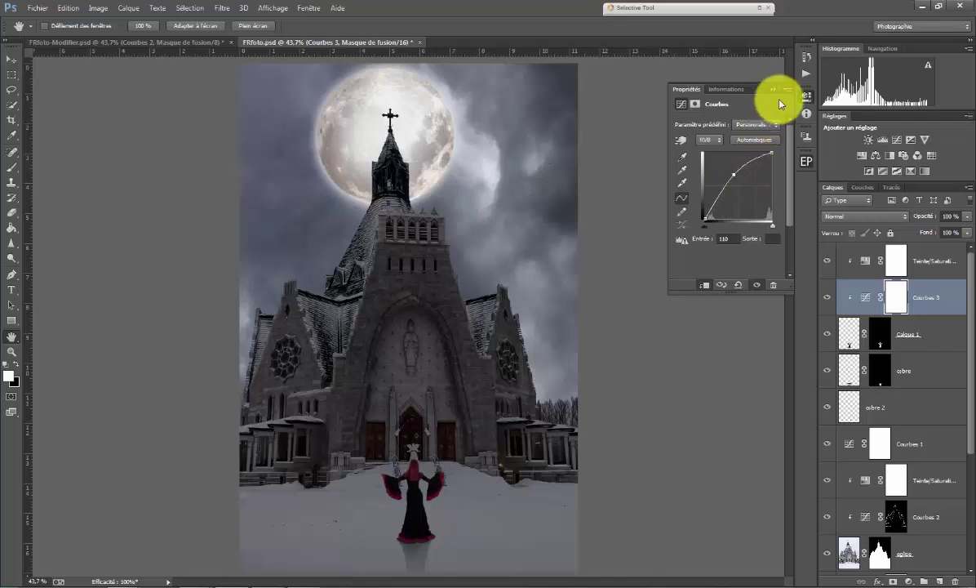
click(775, 90)
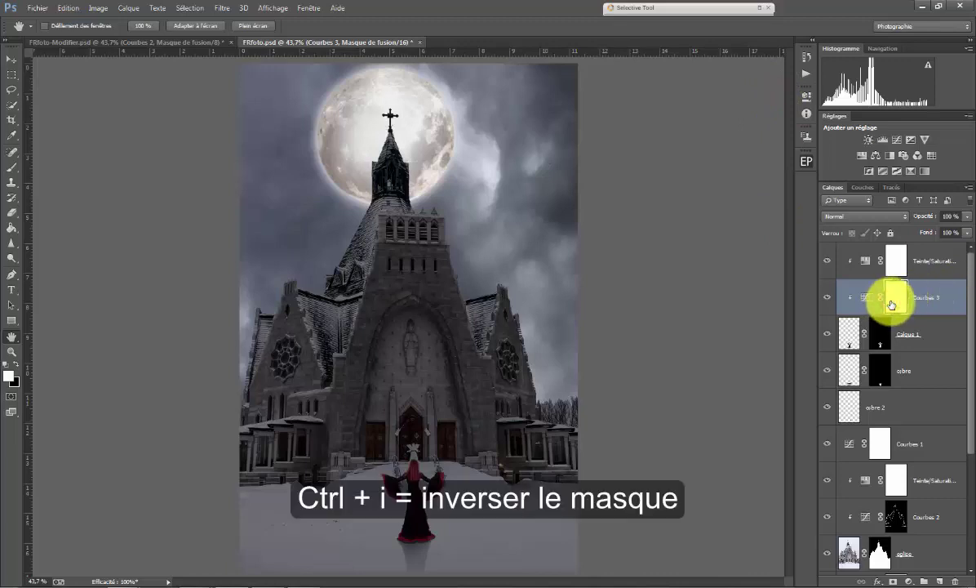
- Invert the Courbes 3 mask and paint white back over the woman's head and hair
key(ctrl+i)
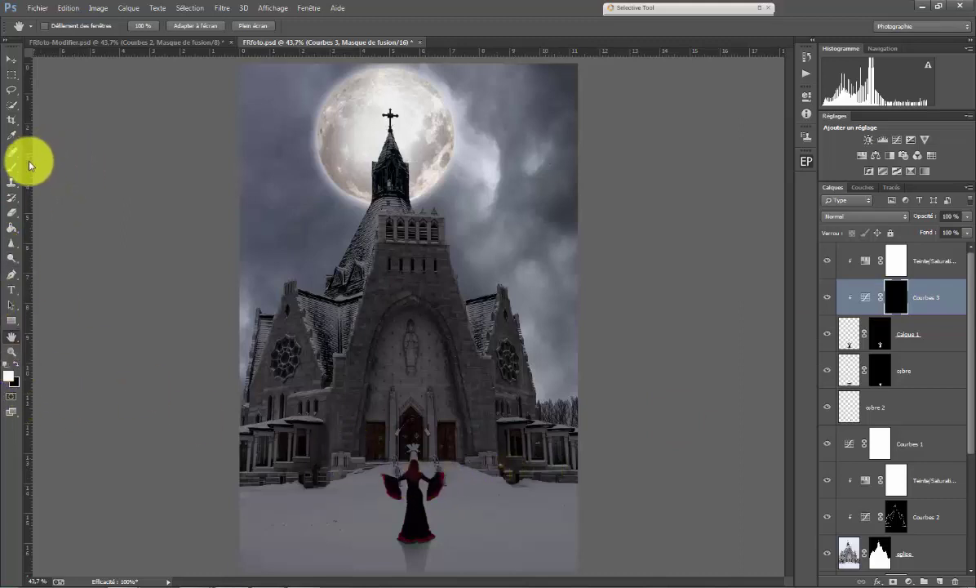
click(10, 168)
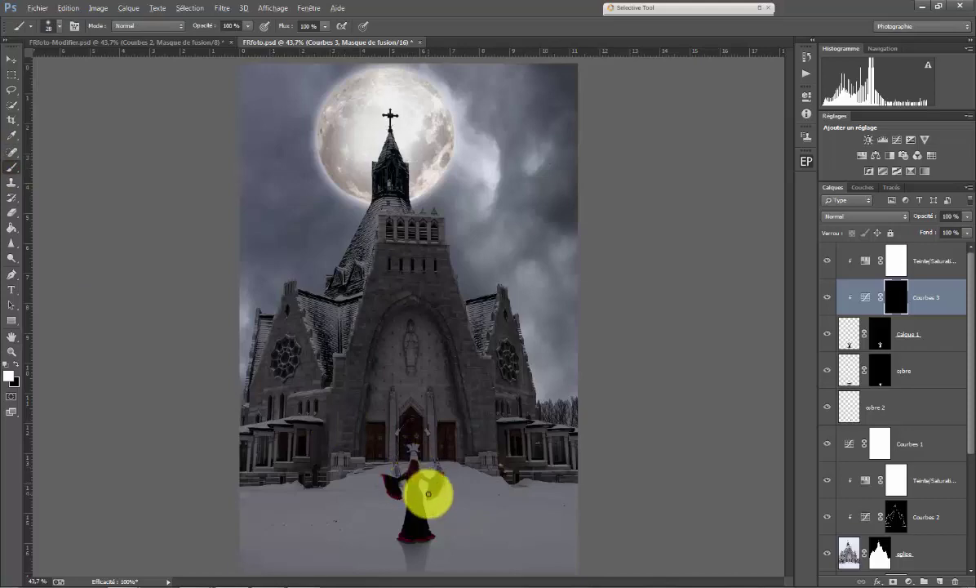
scroll(425, 490, up, 2)
scroll(425, 489, up, 1)
scroll(425, 489, up, 1)
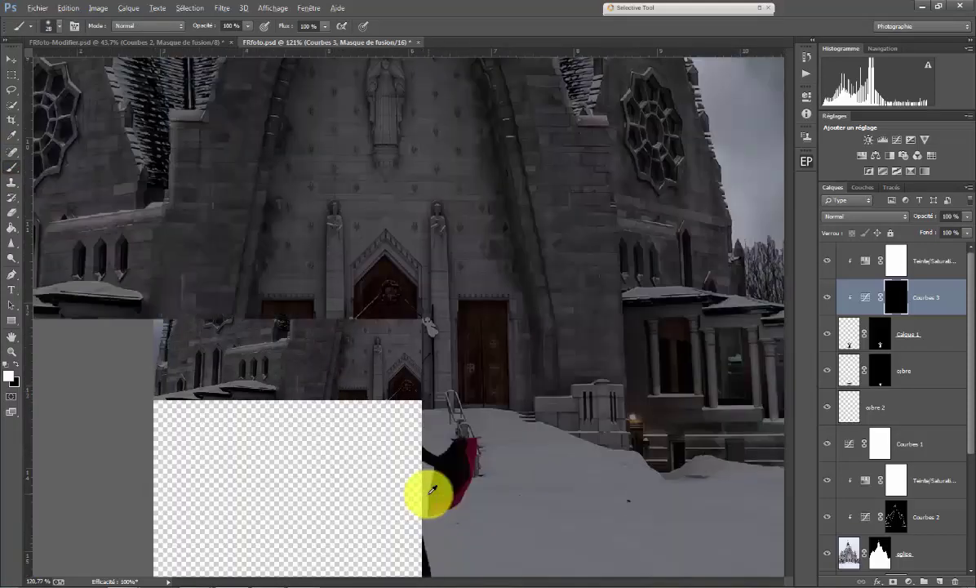
scroll(404, 481, up, 1)
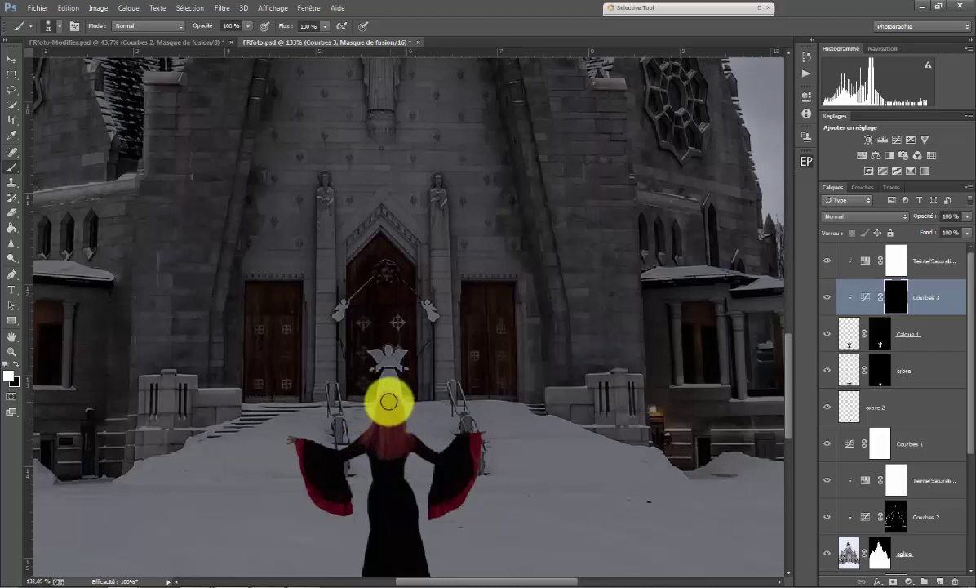
mouse_move(389, 397)
mouse_down()
mouse_move(392, 447)
mouse_move(407, 405)
mouse_up()
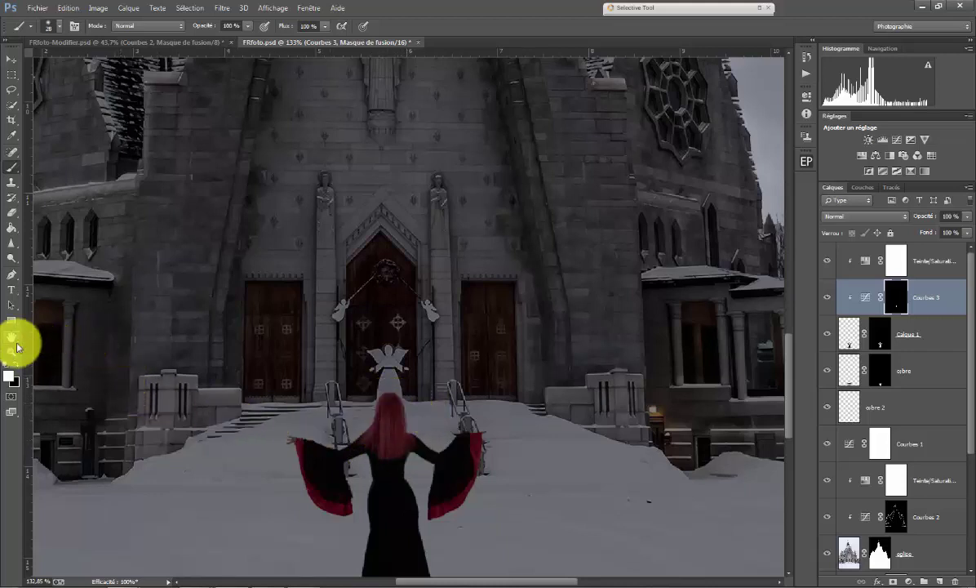
double_click(12, 337)
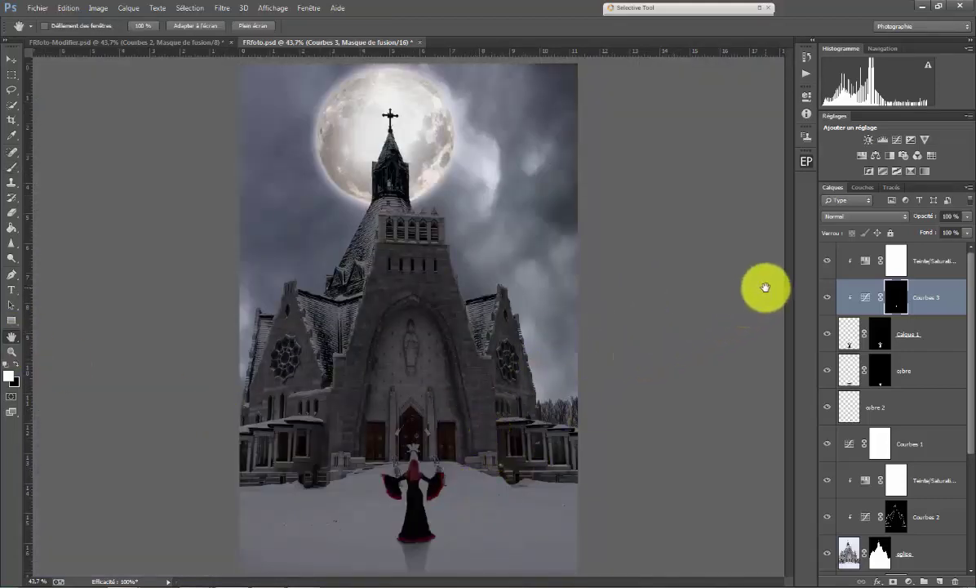
key(v)
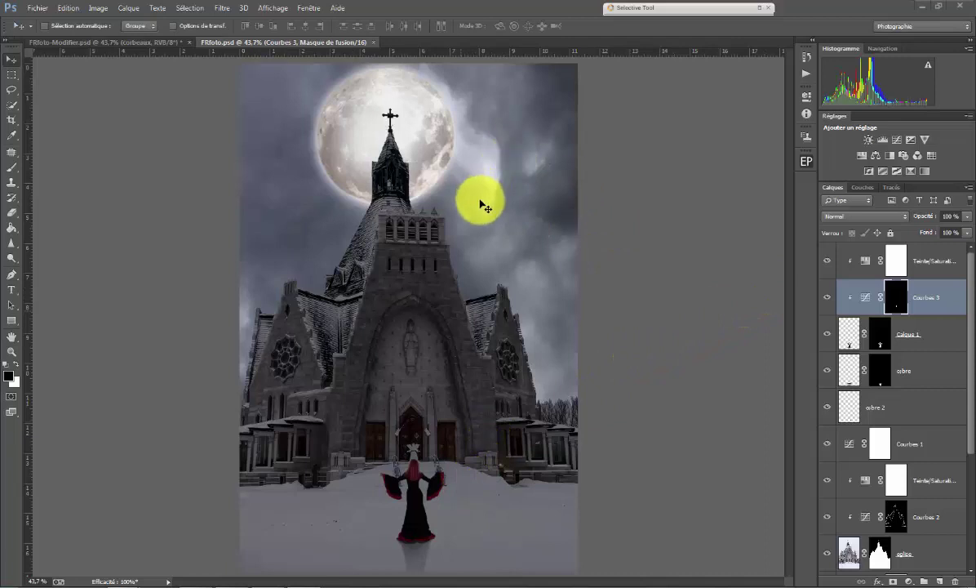
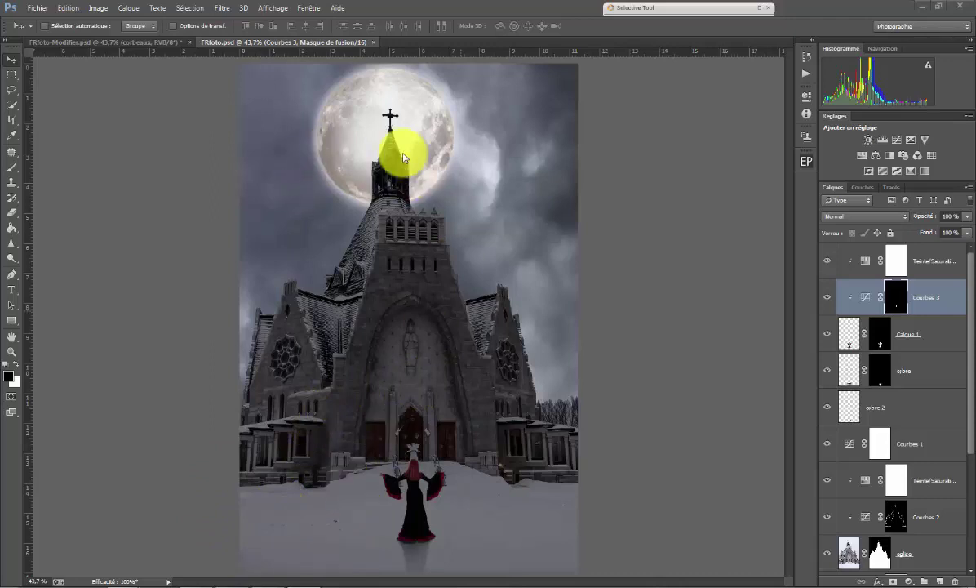
- With the top Teinte/Saturation layer selected, open the crows_in_flight PNG as a new document
click(930, 261)
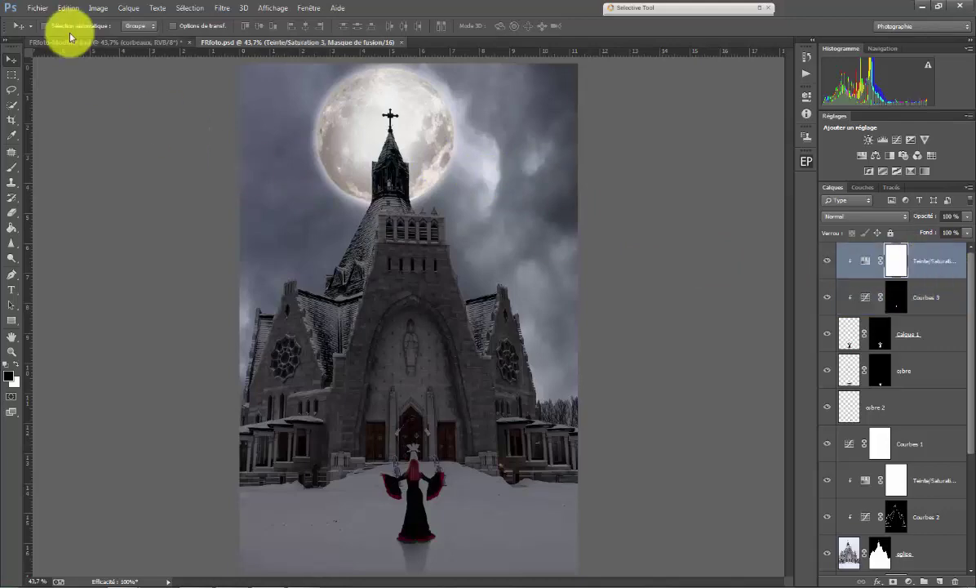
click(37, 9)
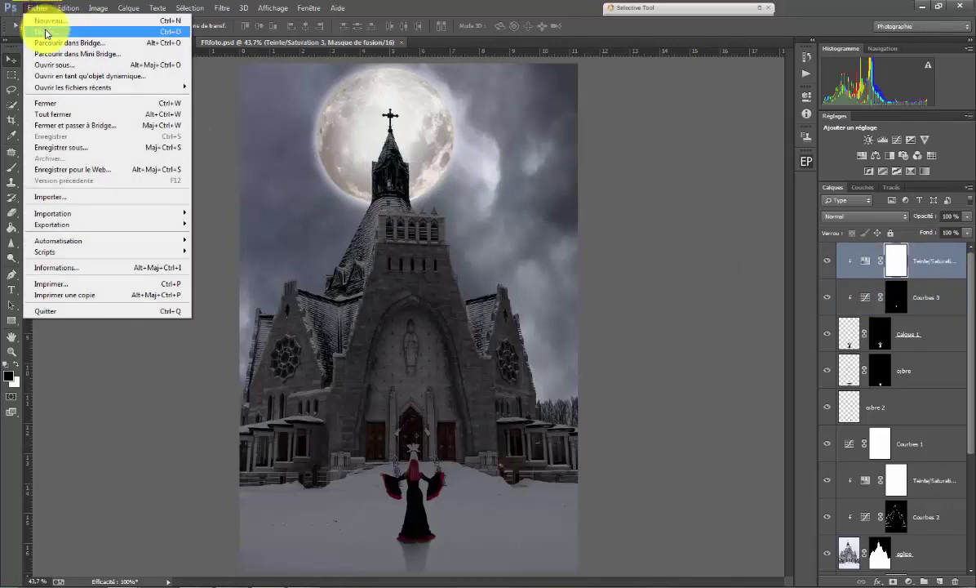
click(39, 9)
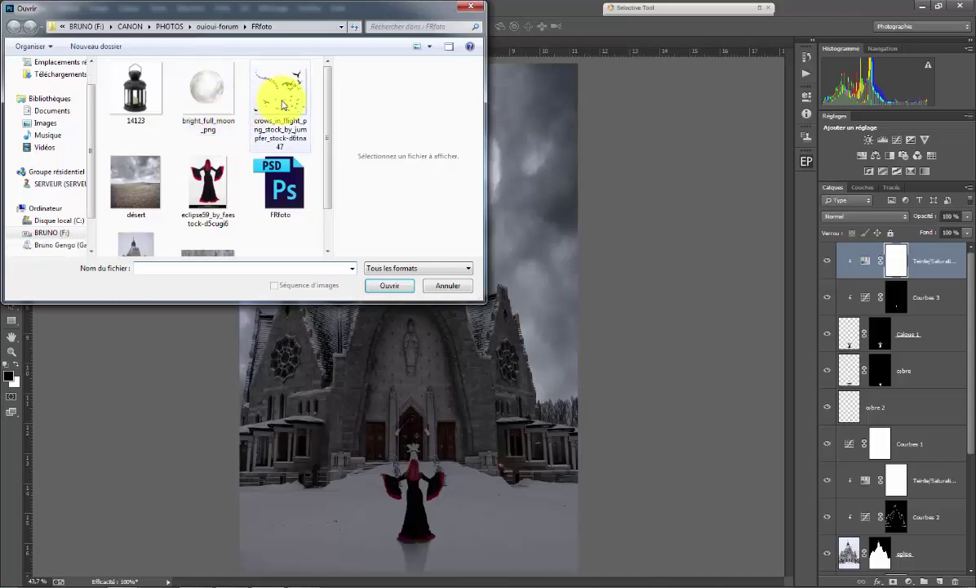
double_click(281, 103)
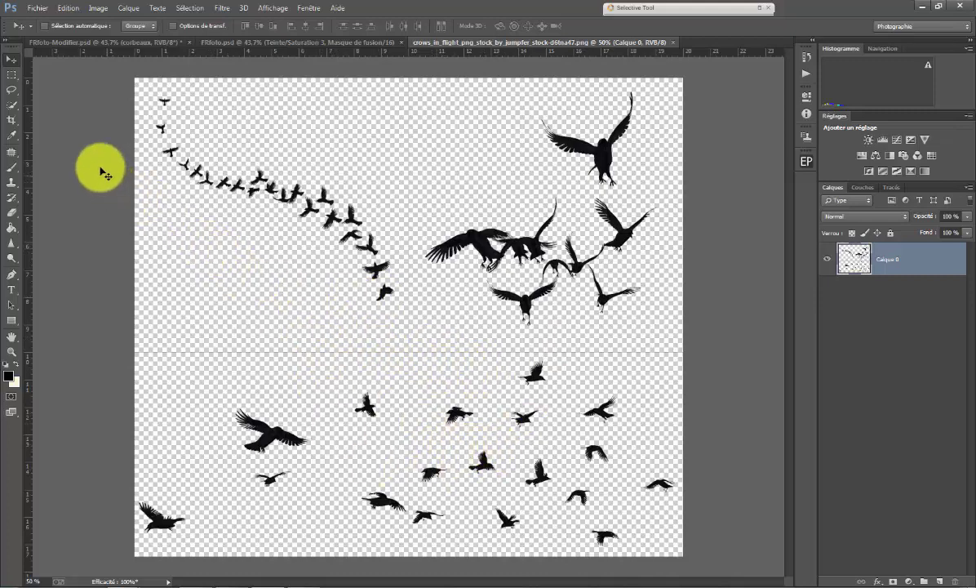
- Marquee the lower-right crows and drag them into FRfoto.psd as Calque 2
click(12, 76)
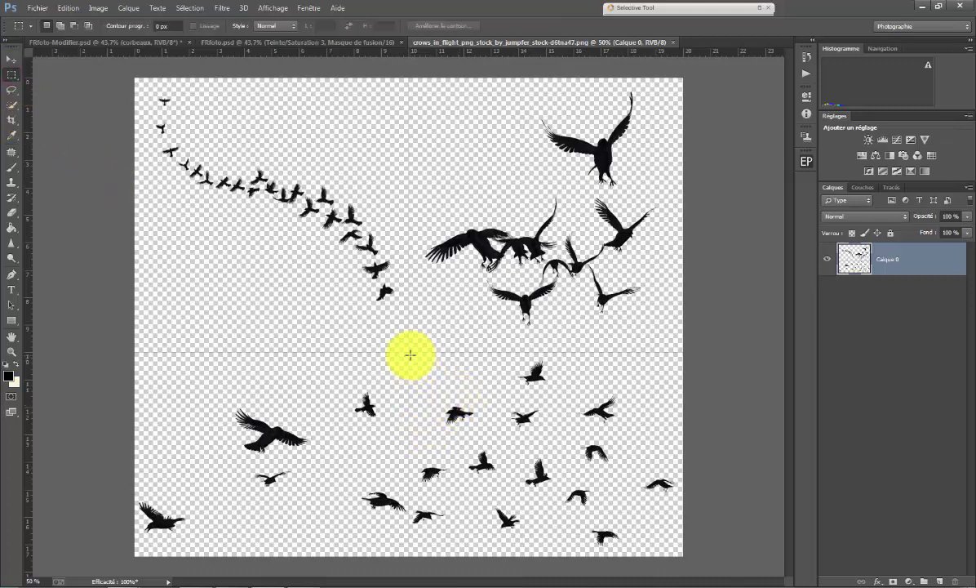
mouse_move(410, 355)
mouse_down()
mouse_move(655, 552)
mouse_move(678, 551)
mouse_up()
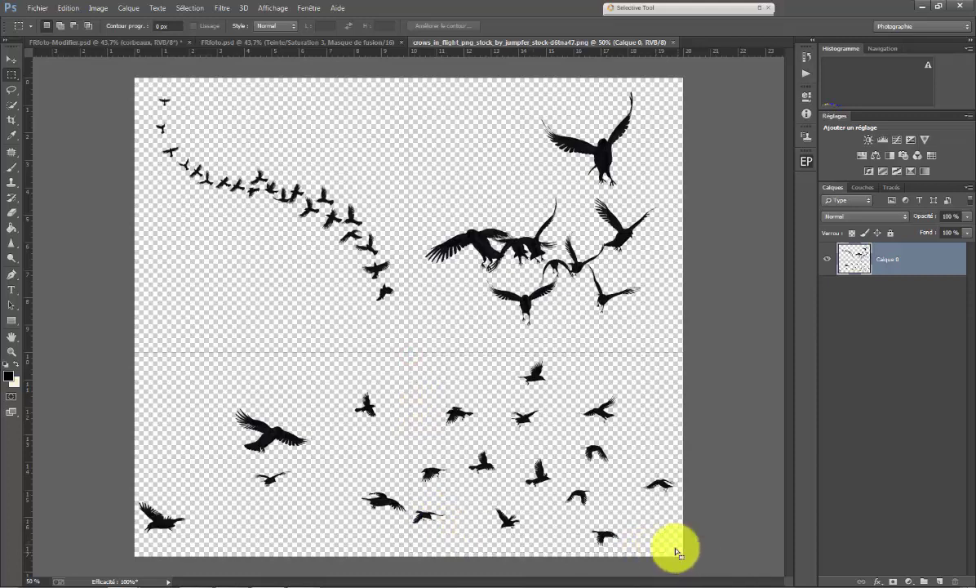
click(10, 59)
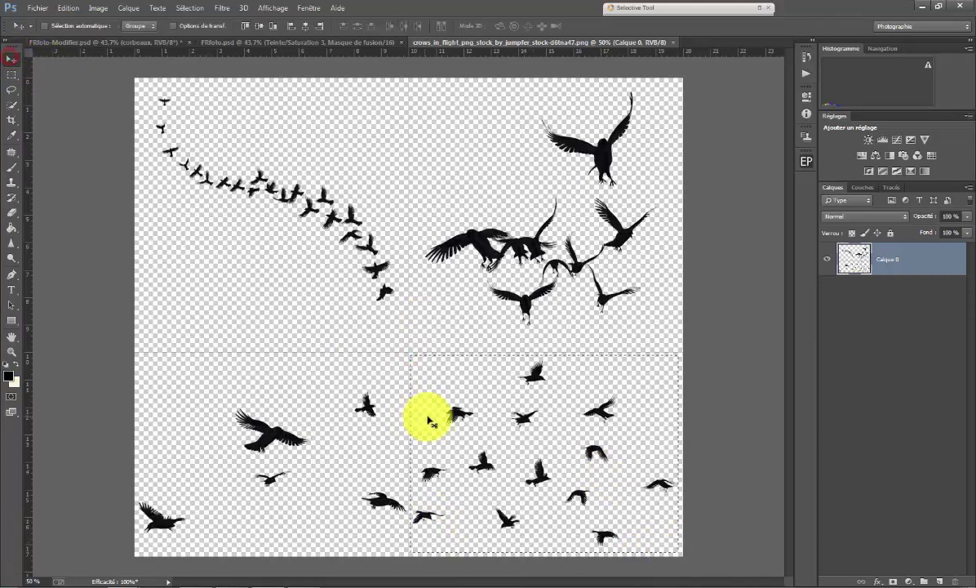
click(490, 389)
mouse_move(455, 320)
mouse_down()
mouse_move(274, 45)
mouse_move(358, 195)
mouse_up()
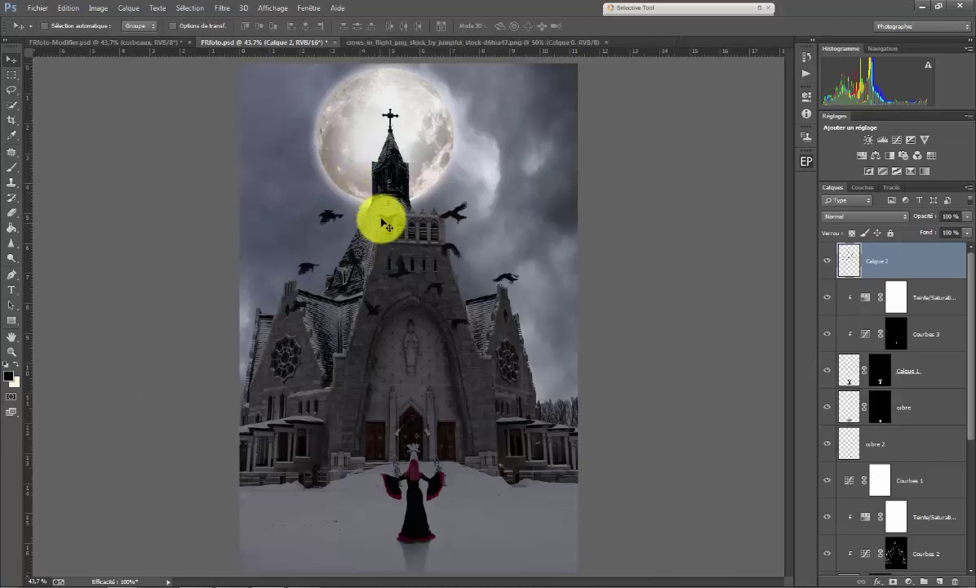
- Scale the crow flock to about 50%, place it left of the moon, and set opacity to 62%
drag(366, 205, 340, 142)
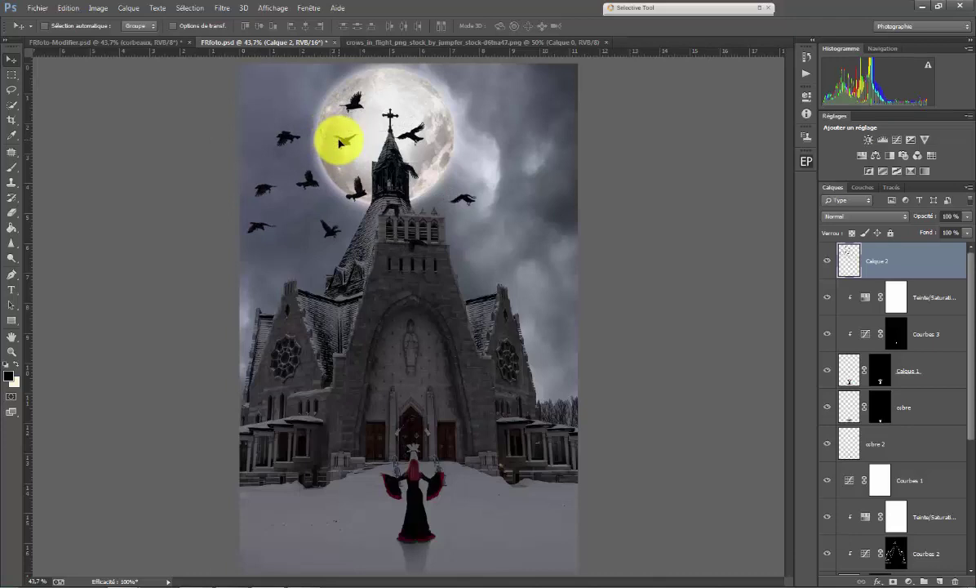
key(ctrl+t)
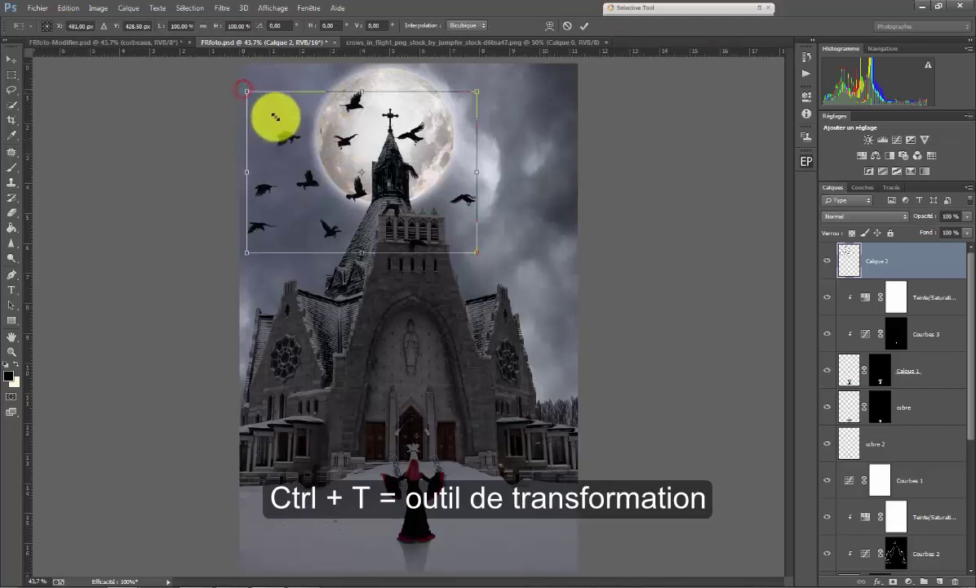
drag(275, 116, 299, 129)
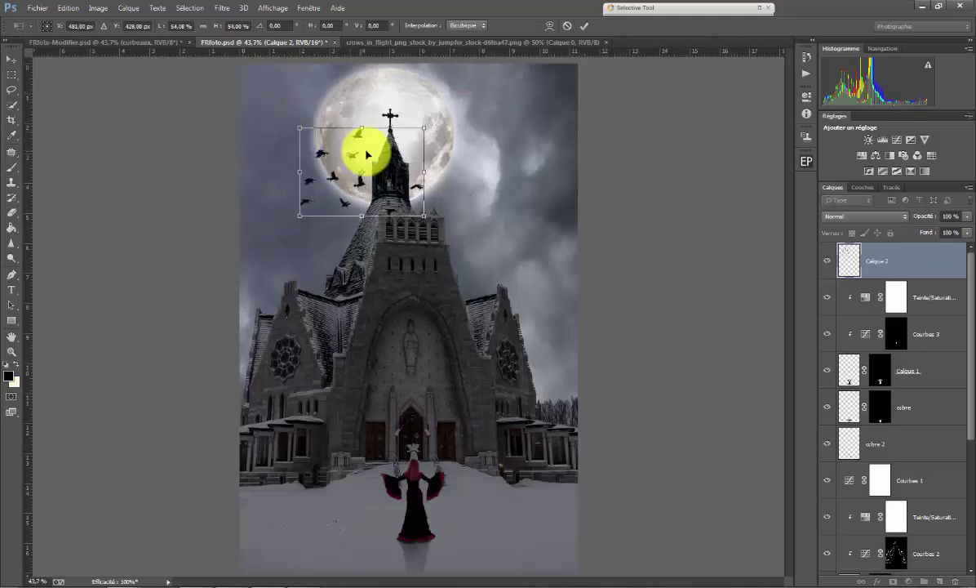
drag(368, 152, 316, 112)
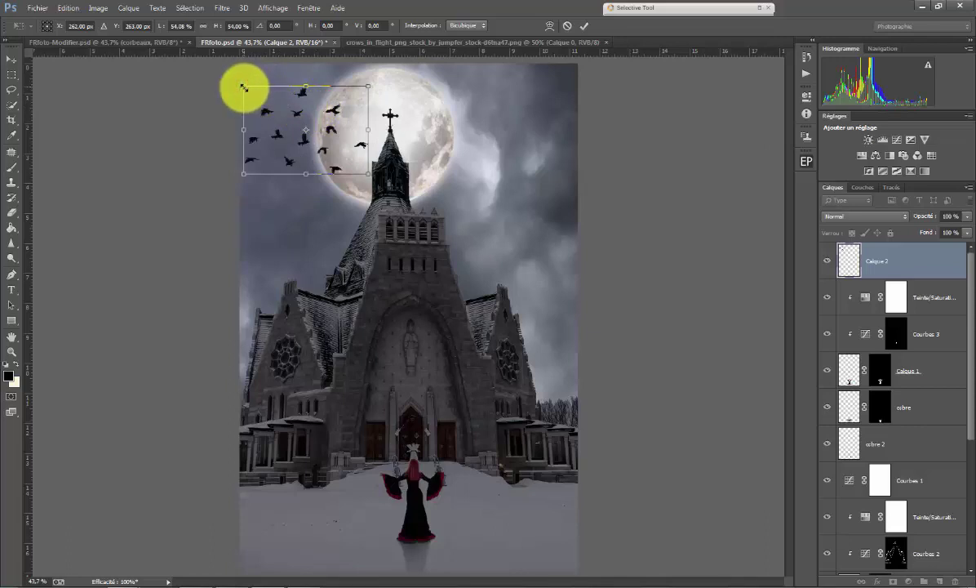
drag(244, 87, 247, 90)
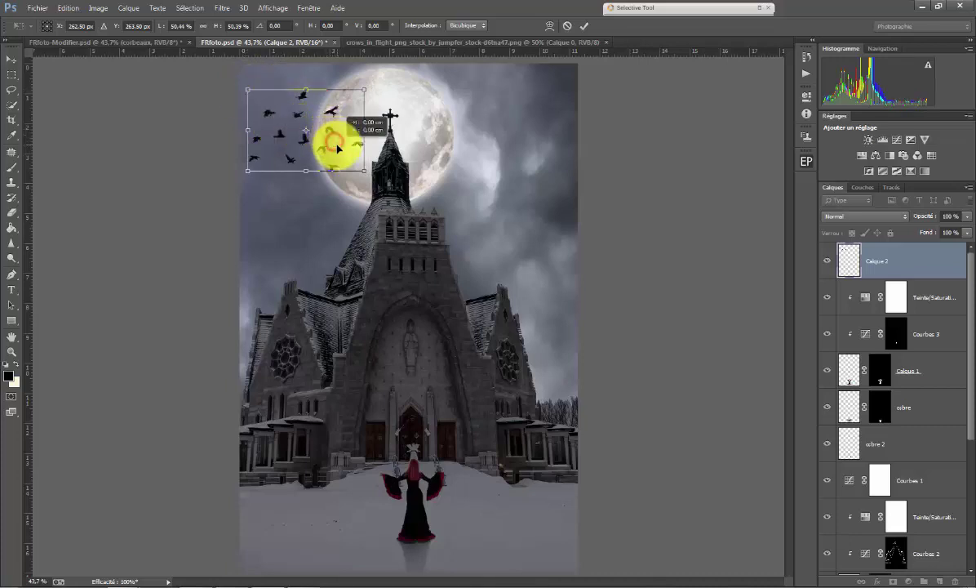
drag(339, 148, 340, 148)
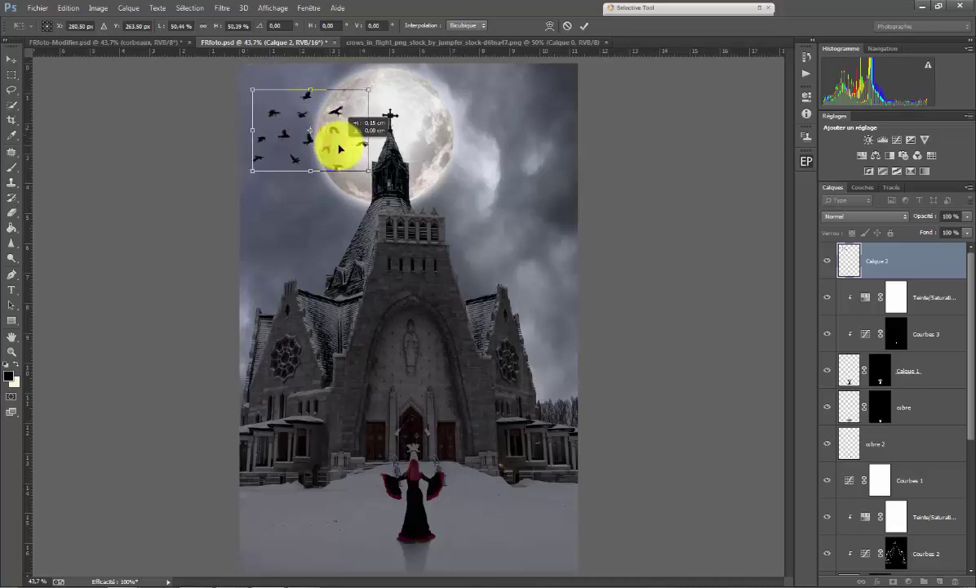
click(581, 27)
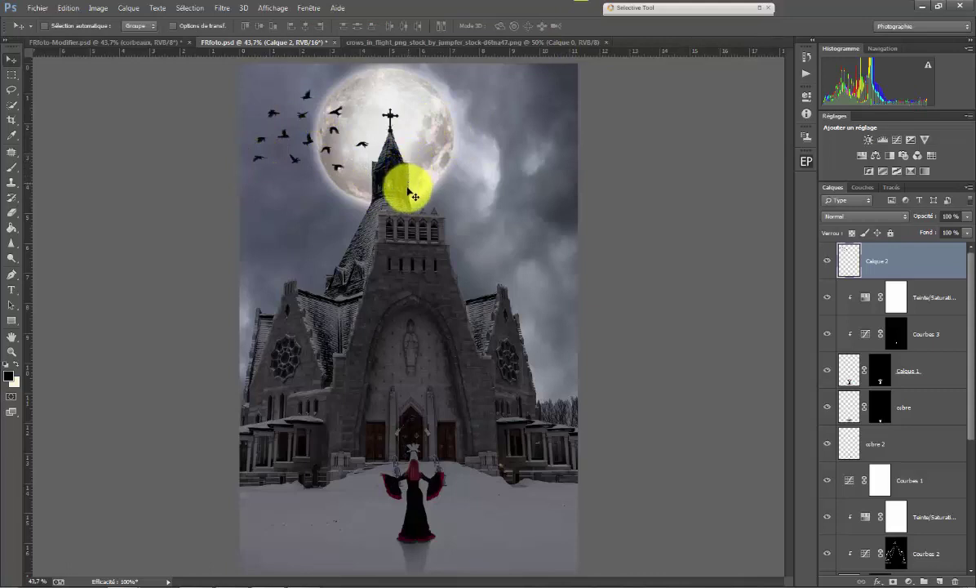
click(967, 216)
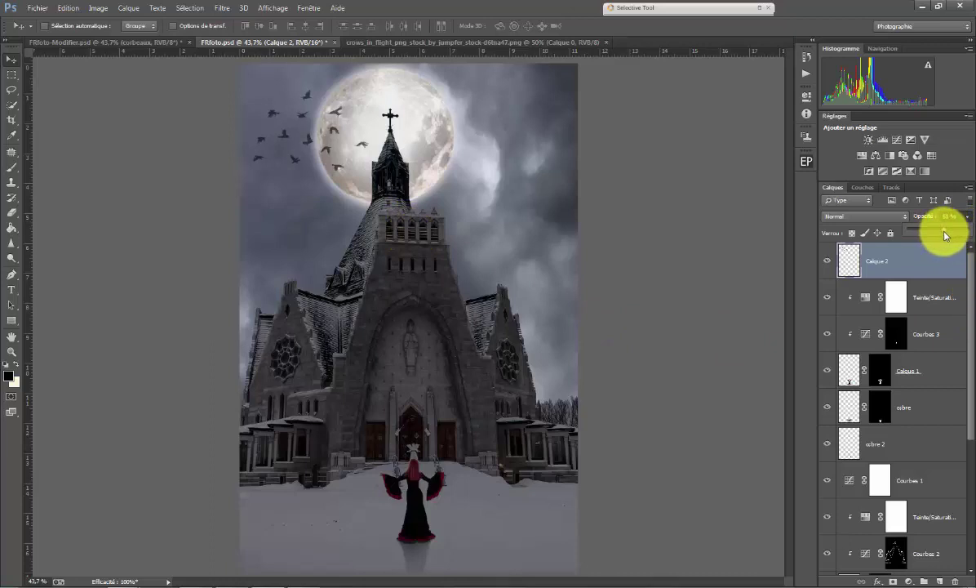
mouse_move(945, 235)
mouse_down()
mouse_move(850, 233)
mouse_move(937, 227)
mouse_up()
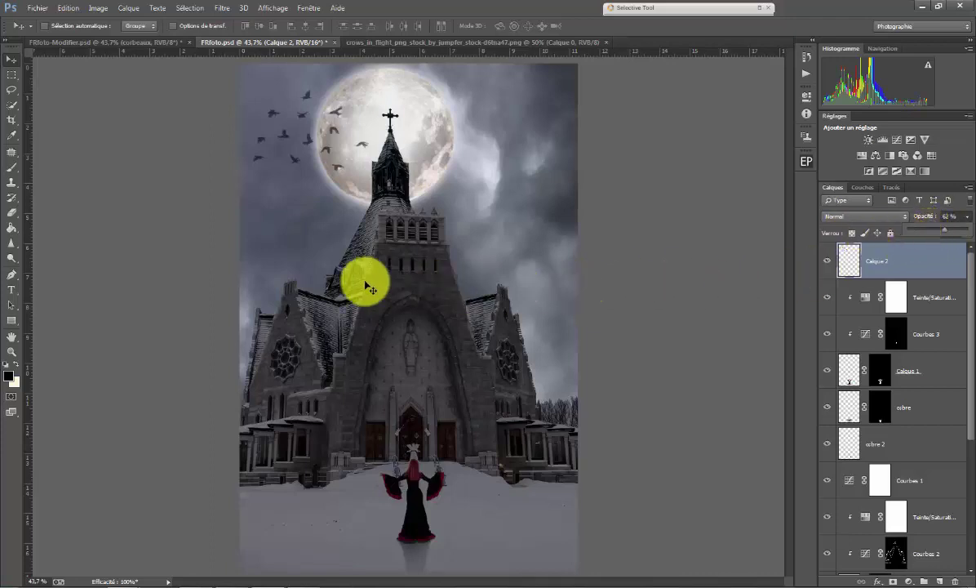
- Apply a 2.0-pixel Gaussian blur to the crow flock on Calque 2
click(219, 12)
mouse_move(245, 169)
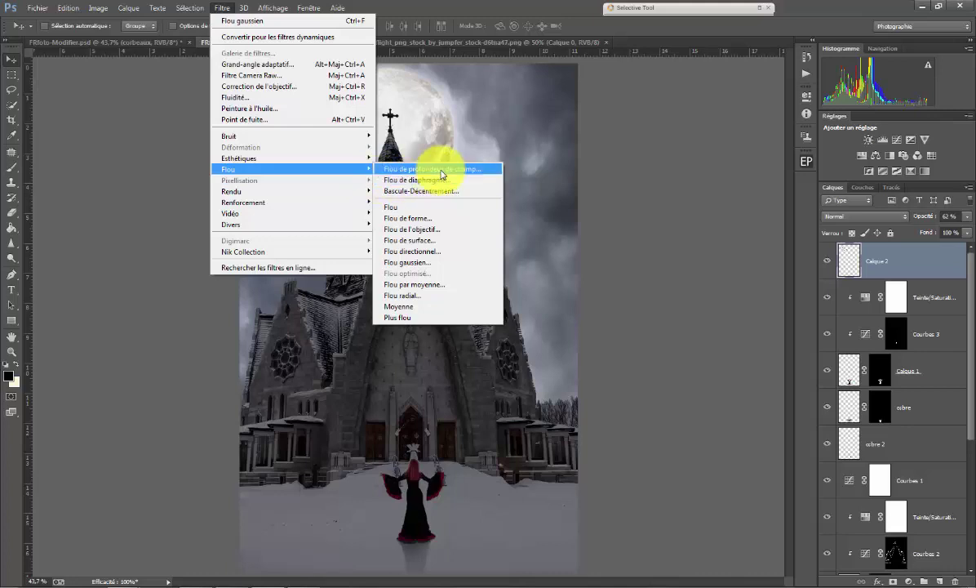
click(447, 269)
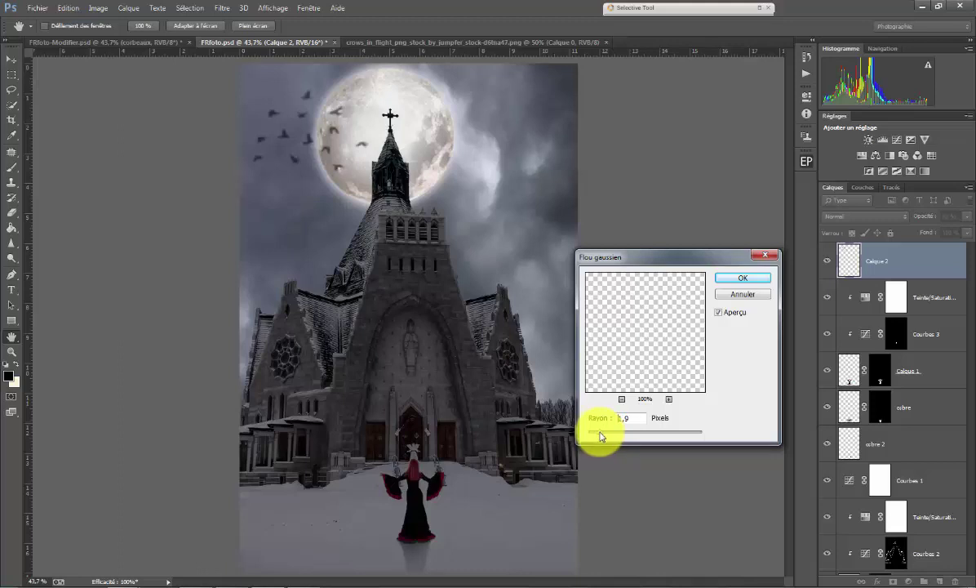
click(601, 435)
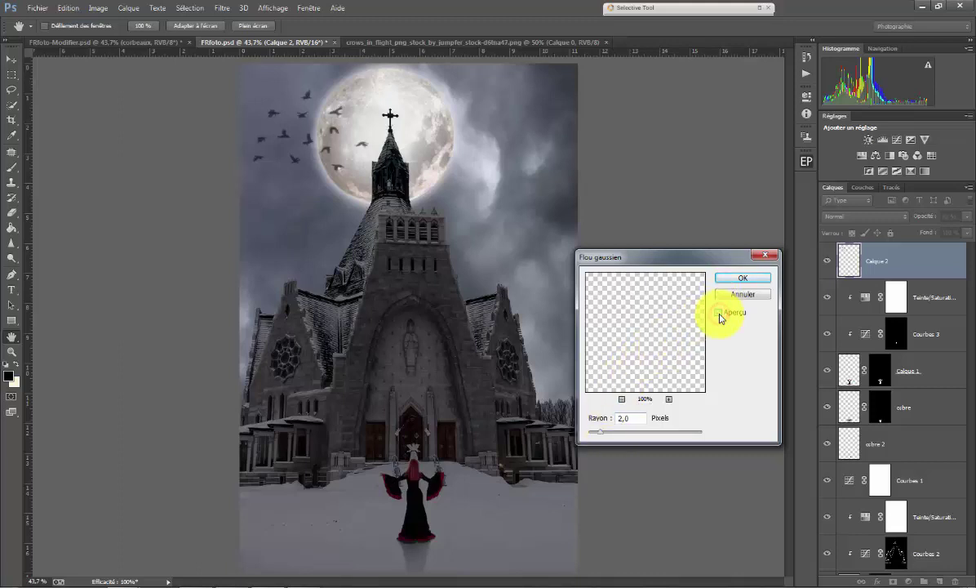
click(744, 279)
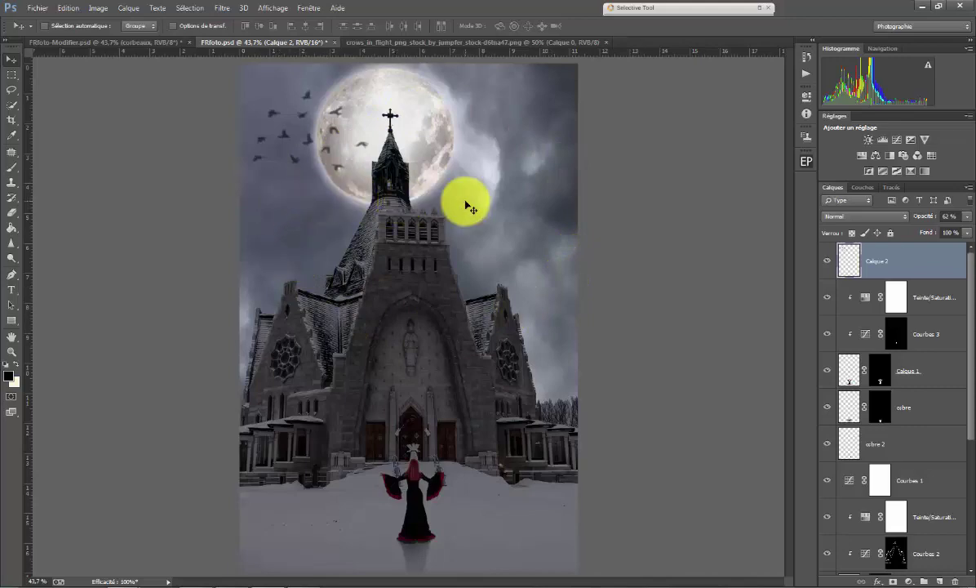
- Copy the large top-right crows from the stock image into the church montage
click(489, 42)
key(m)
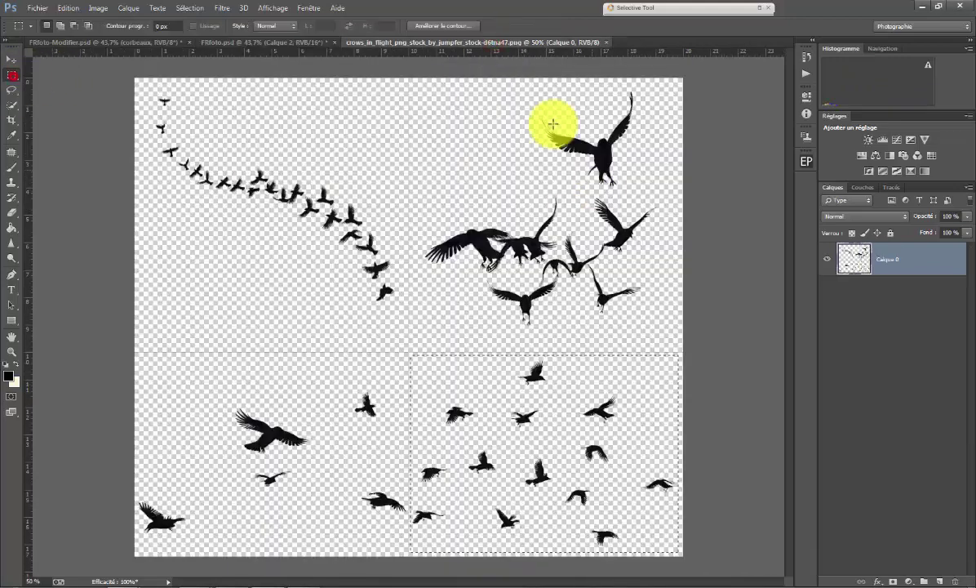
drag(532, 86, 664, 327)
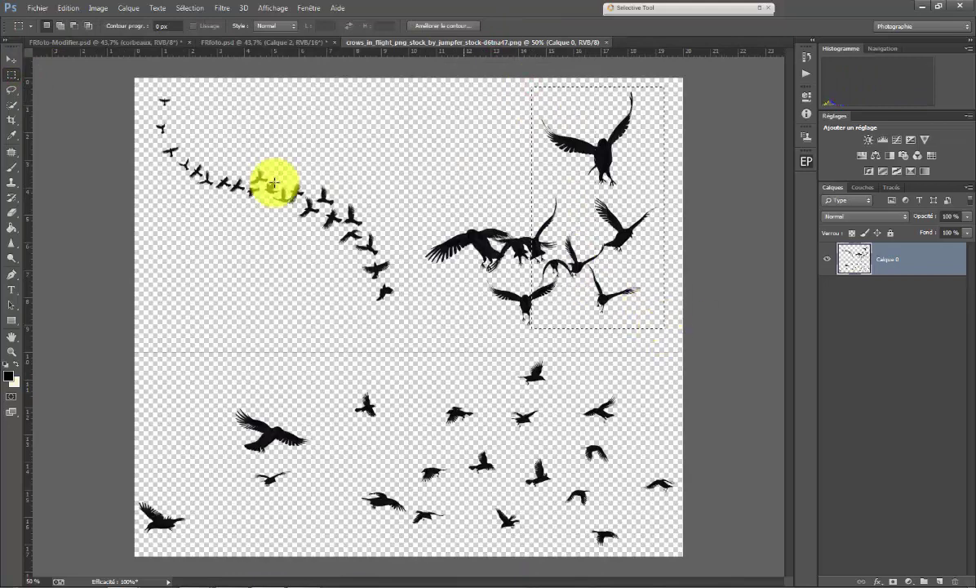
key(v)
mouse_move(598, 180)
mouse_down()
mouse_move(305, 43)
mouse_move(514, 202)
mouse_move(519, 156)
mouse_up()
- Scale the new crows down and place them to the right of the moon
key(ctrl+t)
drag(453, 98, 490, 182)
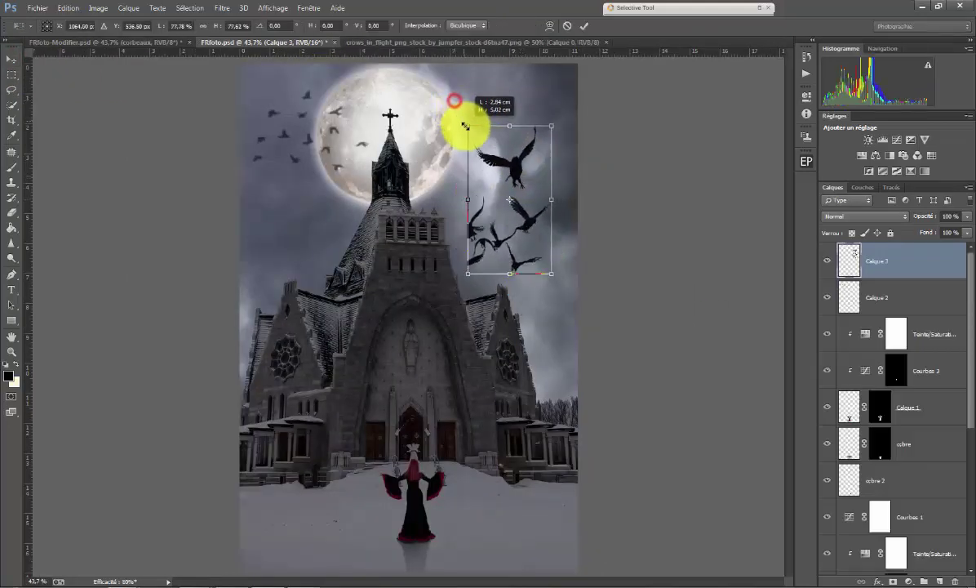
click(68, 7)
click(53, 23)
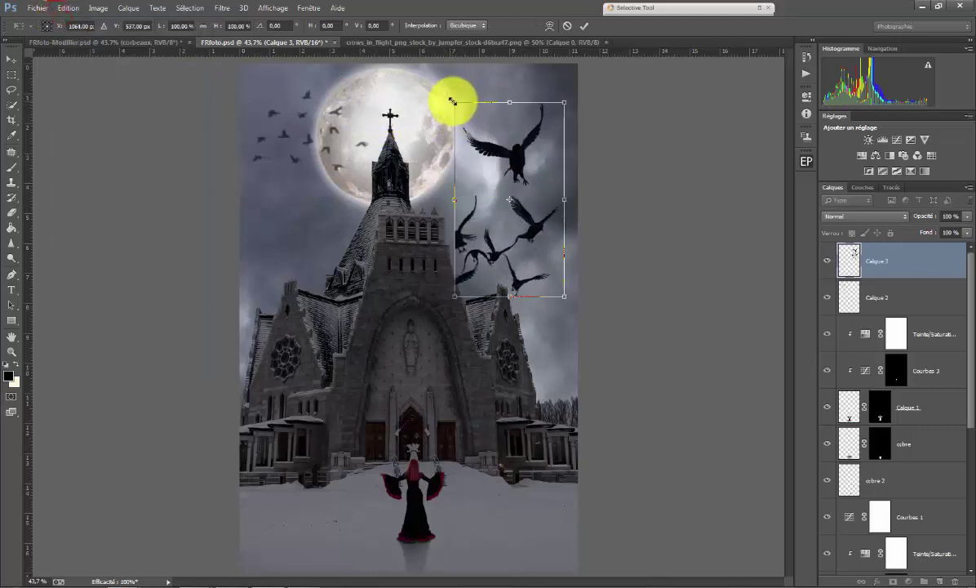
drag(452, 101, 463, 125)
click(584, 25)
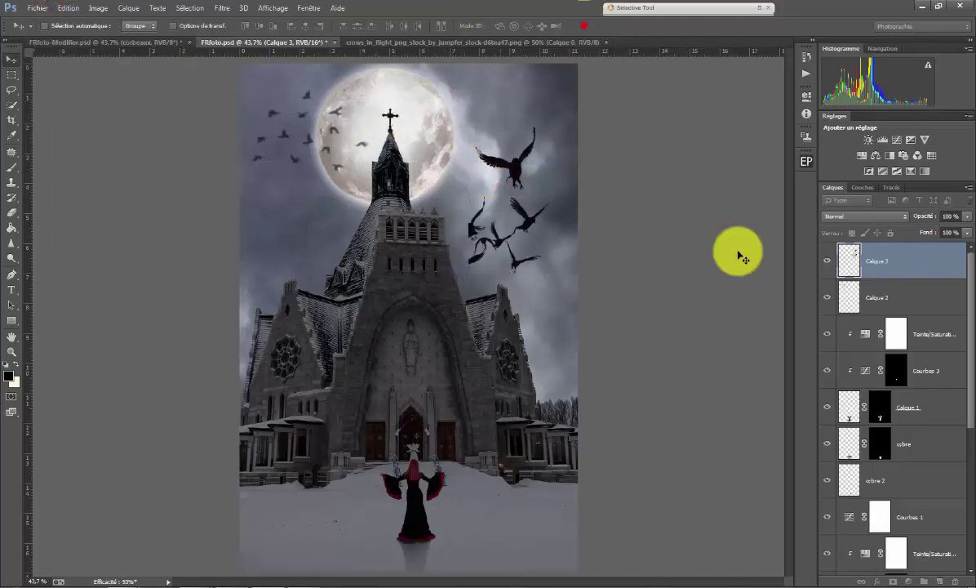
- Add a layer mask and paint out the left-side crows with a size-24 brush
click(893, 581)
scroll(490, 225, up, 1)
scroll(534, 232, up, 3)
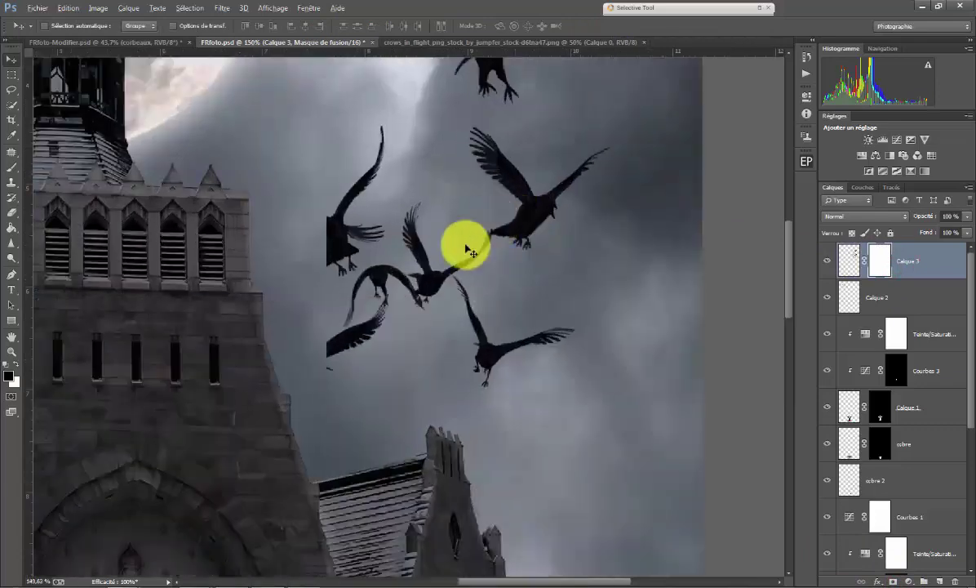
key(b)
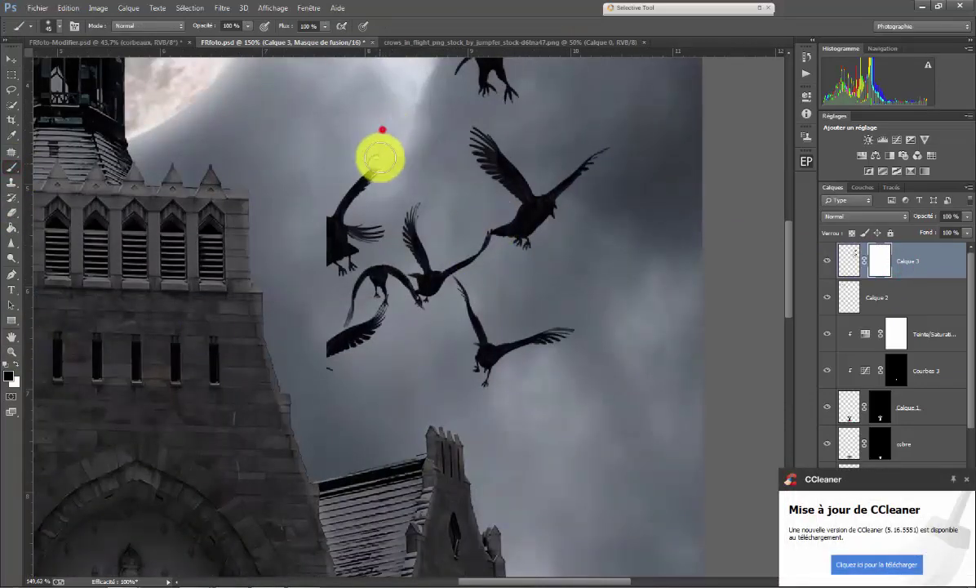
mouse_move(382, 157)
mouse_down()
mouse_move(349, 218)
mouse_move(383, 218)
mouse_move(347, 337)
mouse_move(374, 290)
mouse_move(421, 261)
mouse_move(407, 257)
mouse_up()
click(63, 32)
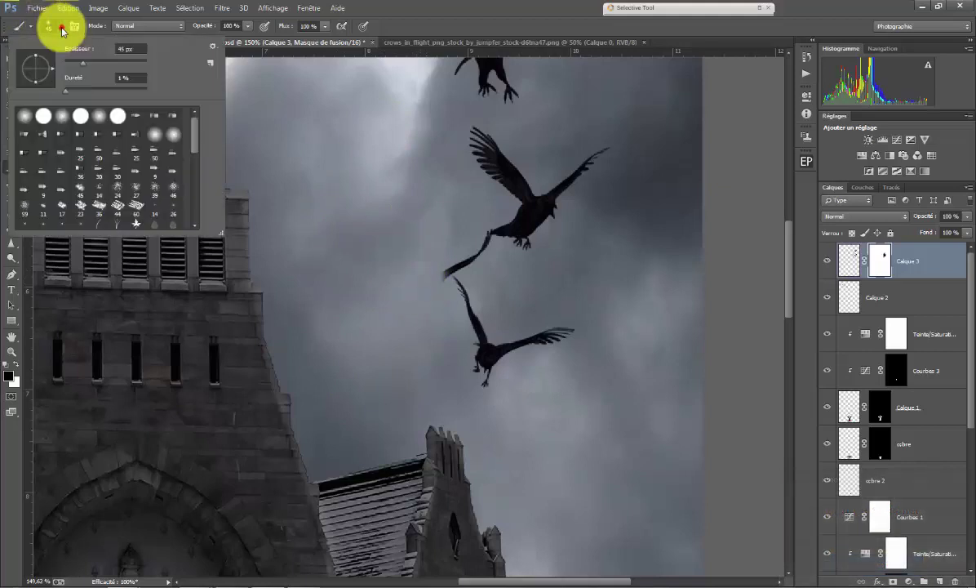
right_click(394, 221)
click(438, 281)
click(482, 227)
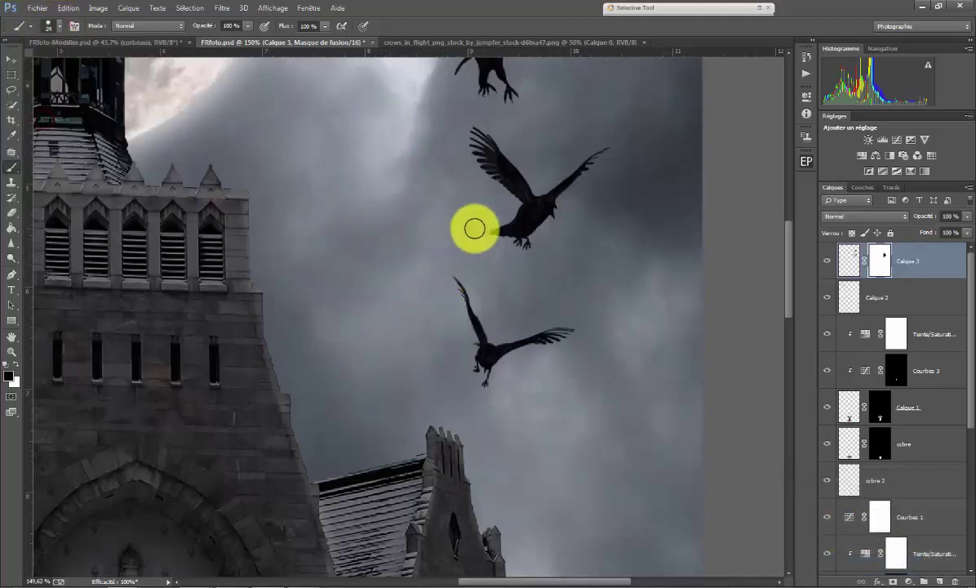
click(67, 9)
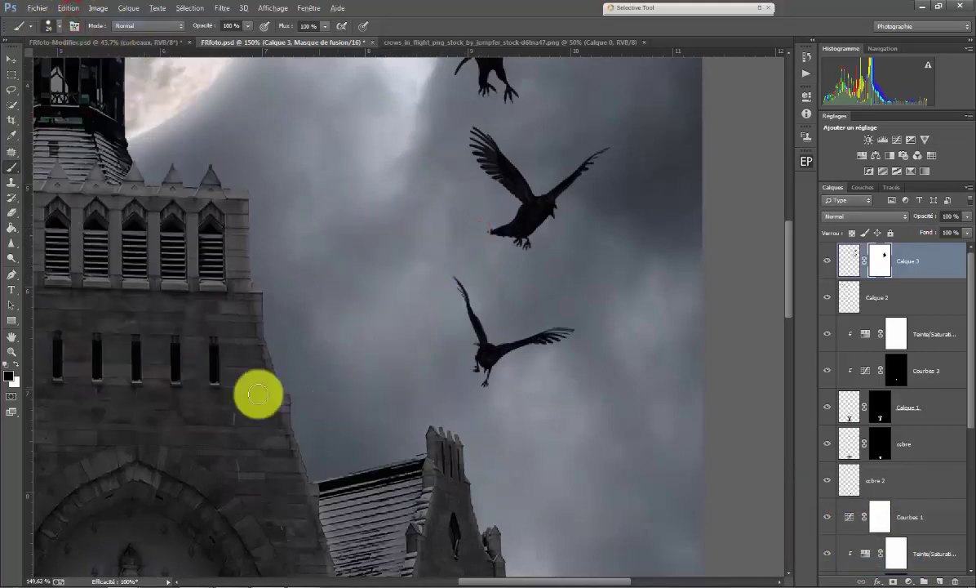
double_click(11, 336)
- Fade Calque 3 to 75% opacity and apply a slight Gaussian blur
click(850, 261)
click(967, 216)
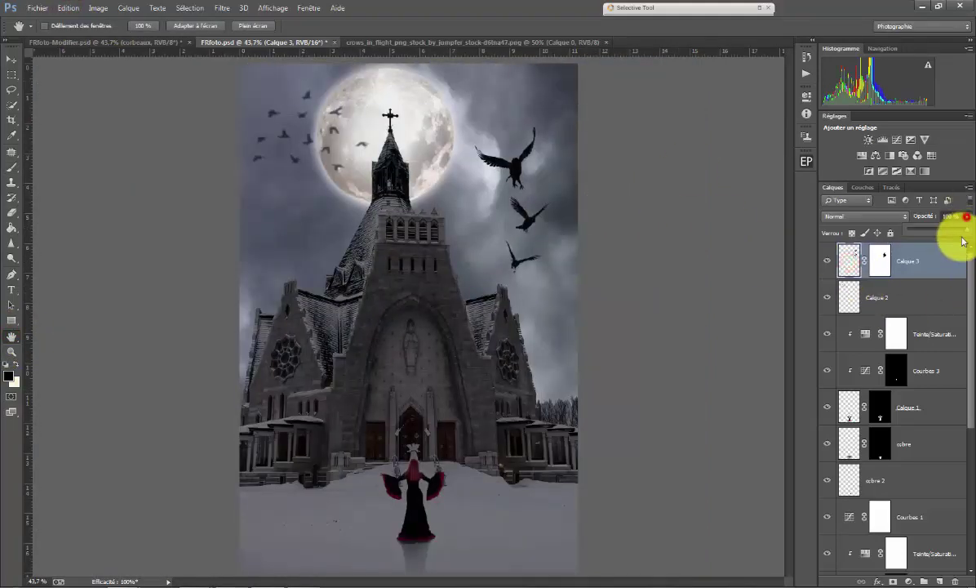
drag(967, 229, 952, 232)
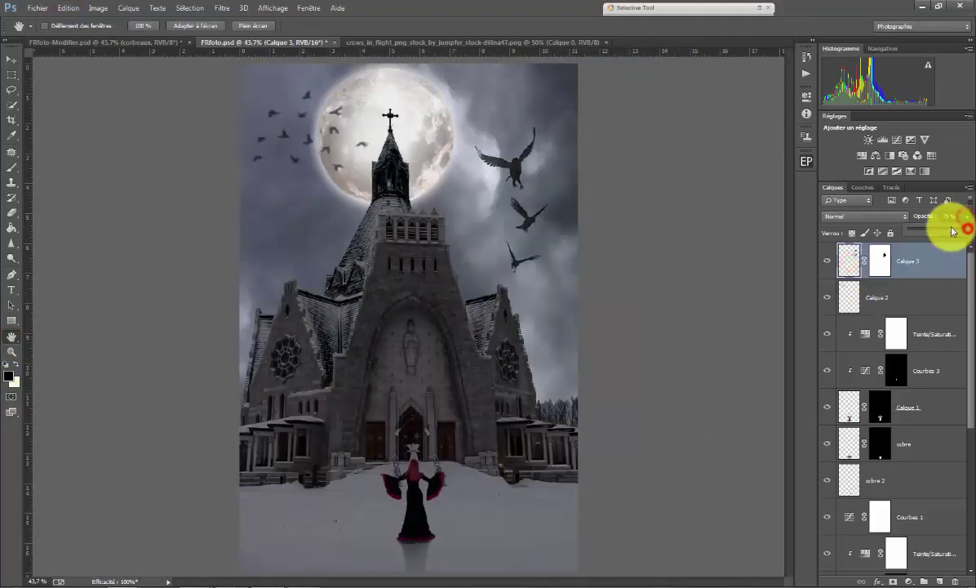
click(222, 9)
click(409, 243)
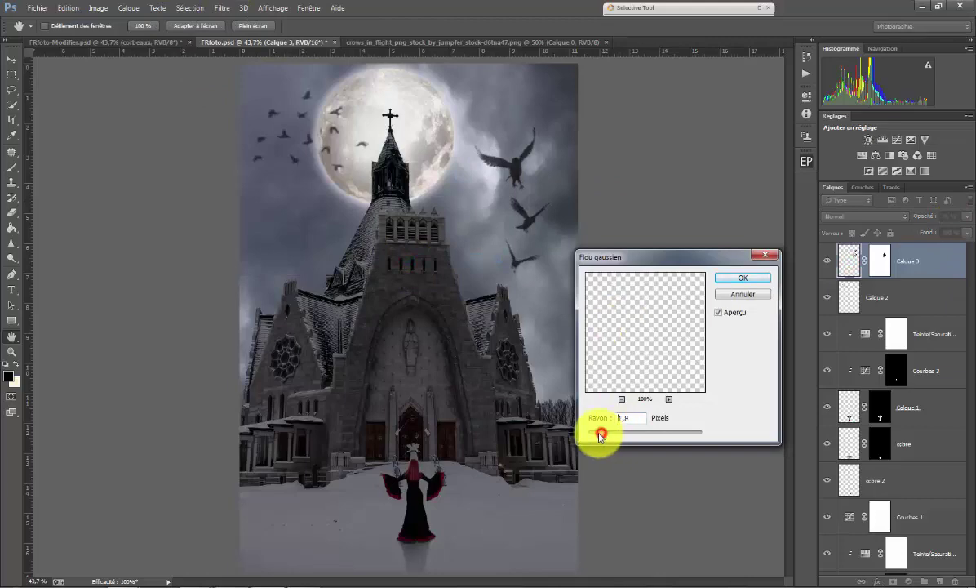
click(751, 279)
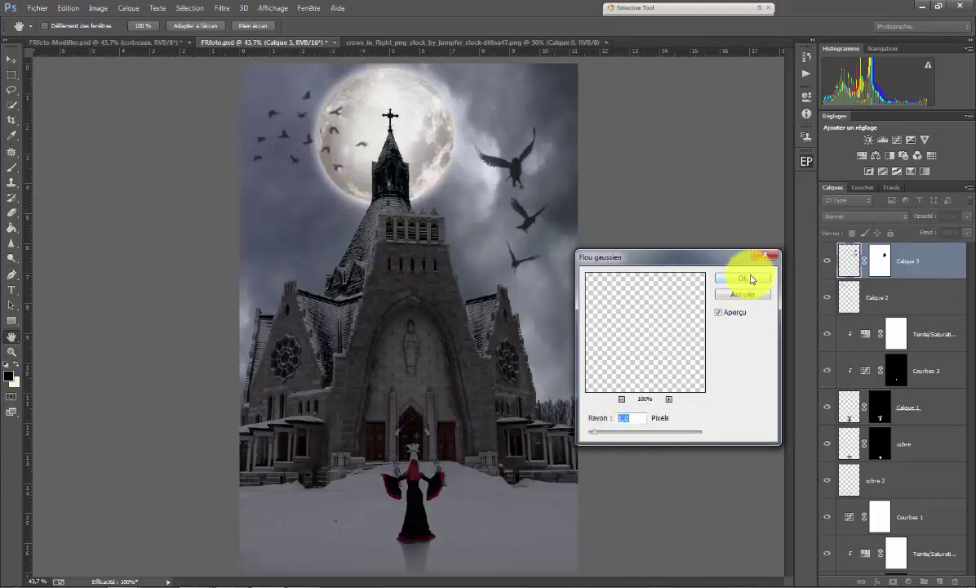
click(490, 42)
- Select the trail of small birds and move it into the church image
click(11, 75)
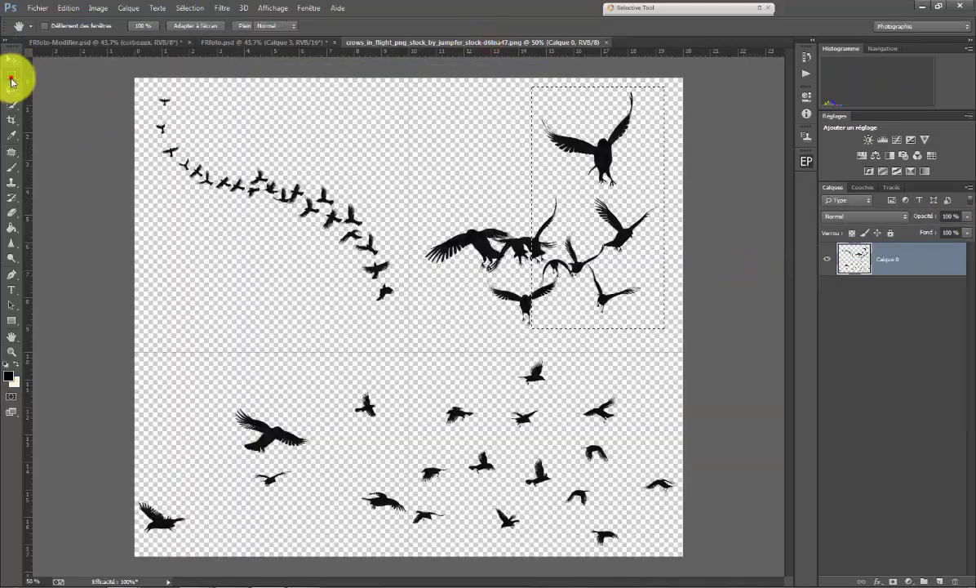
key(ctrl+c)
click(465, 218)
drag(148, 89, 246, 219)
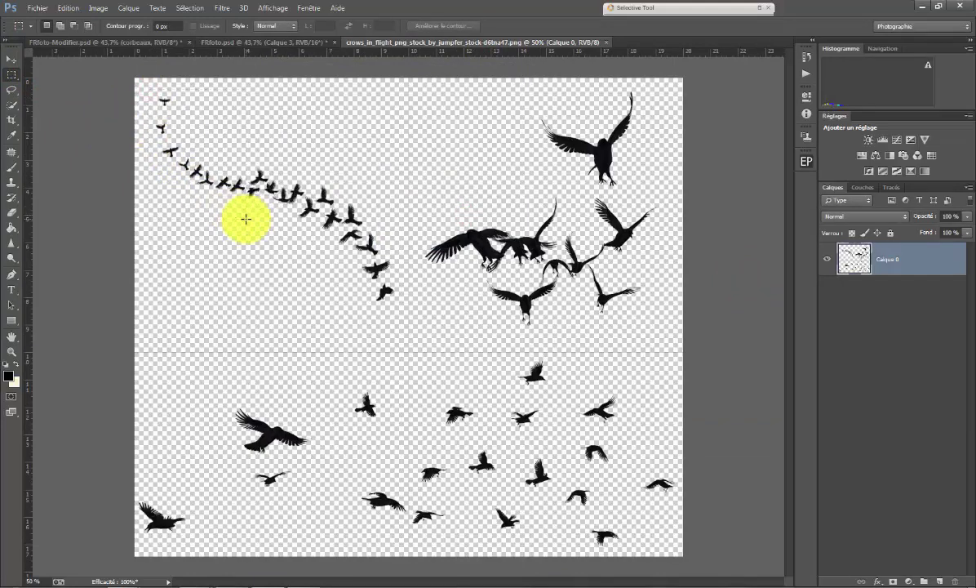
key(v)
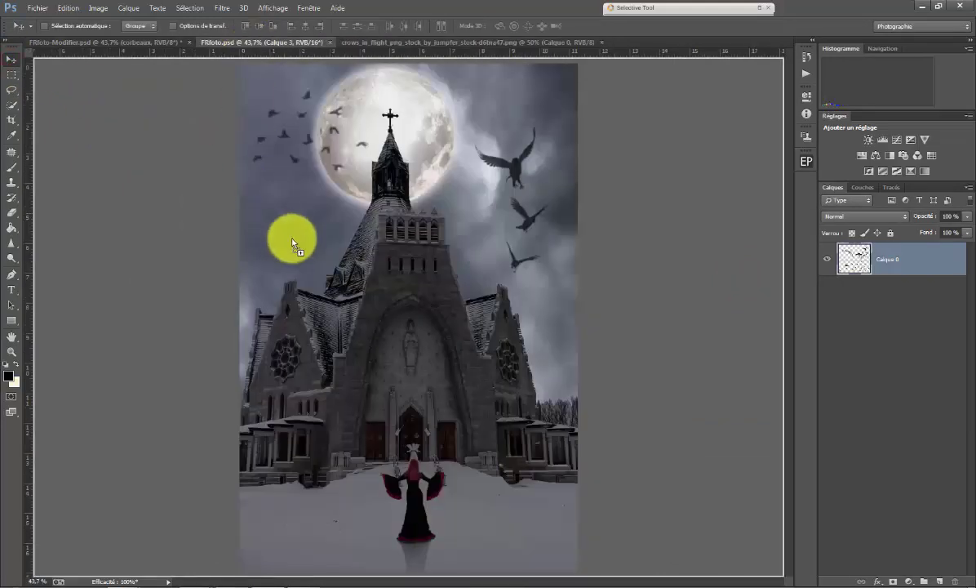
drag(209, 138, 285, 230)
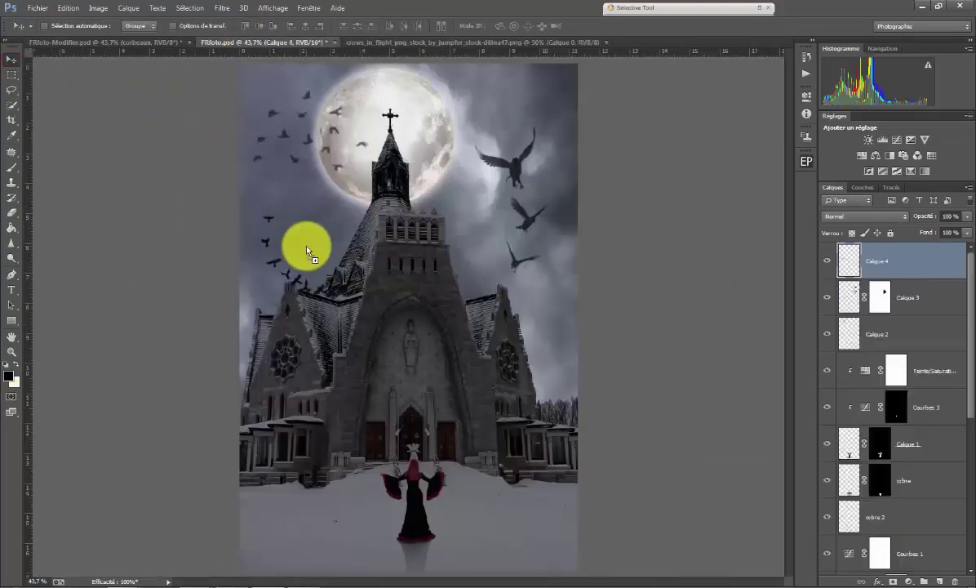
- Rotate the bird trail about 17° and position it beside the spire
key(ctrl+t)
mouse_move(305, 266)
mouse_down()
mouse_move(345, 283)
mouse_move(305, 229)
mouse_up()
mouse_move(253, 169)
mouse_down()
mouse_move(294, 218)
mouse_move(320, 228)
mouse_up()
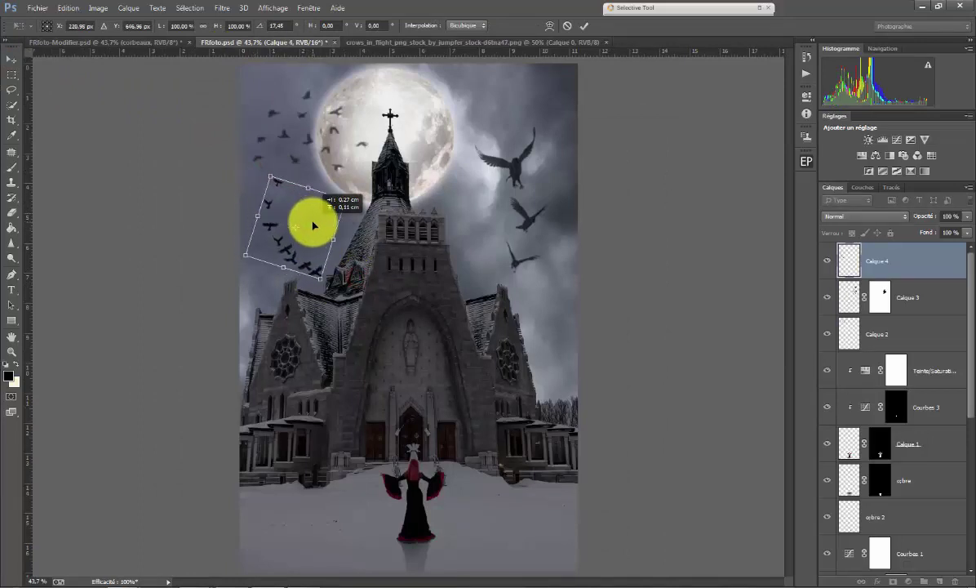
click(585, 27)
- Fade the bird trail to about 76% and give it a 2-pixel Gaussian blur
drag(969, 234, 956, 234)
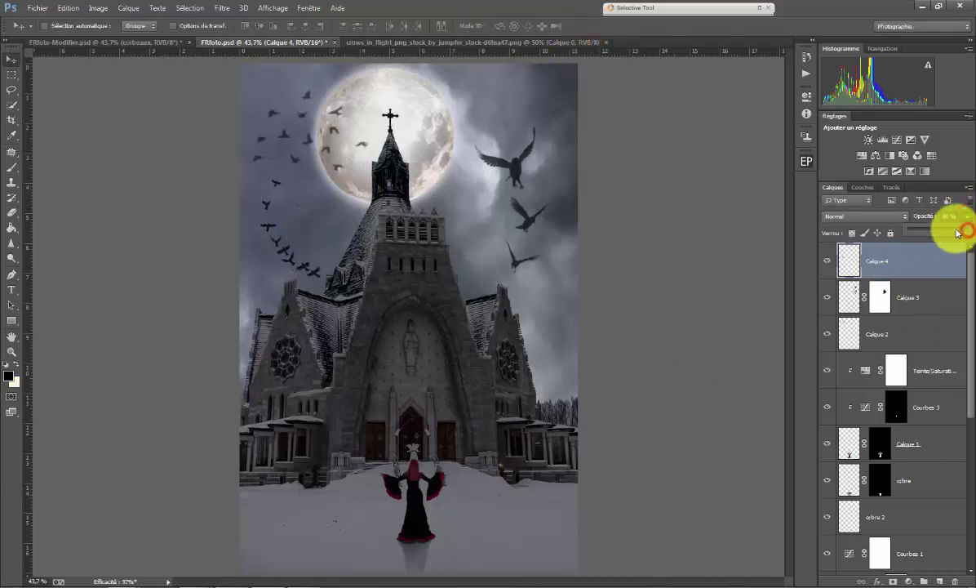
click(222, 8)
mouse_move(229, 169)
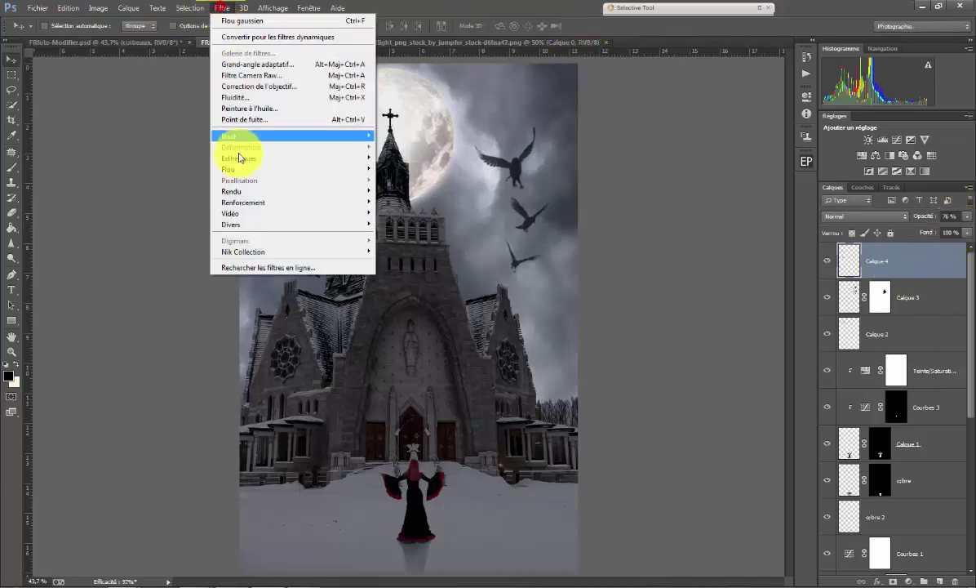
click(416, 260)
drag(595, 431, 604, 433)
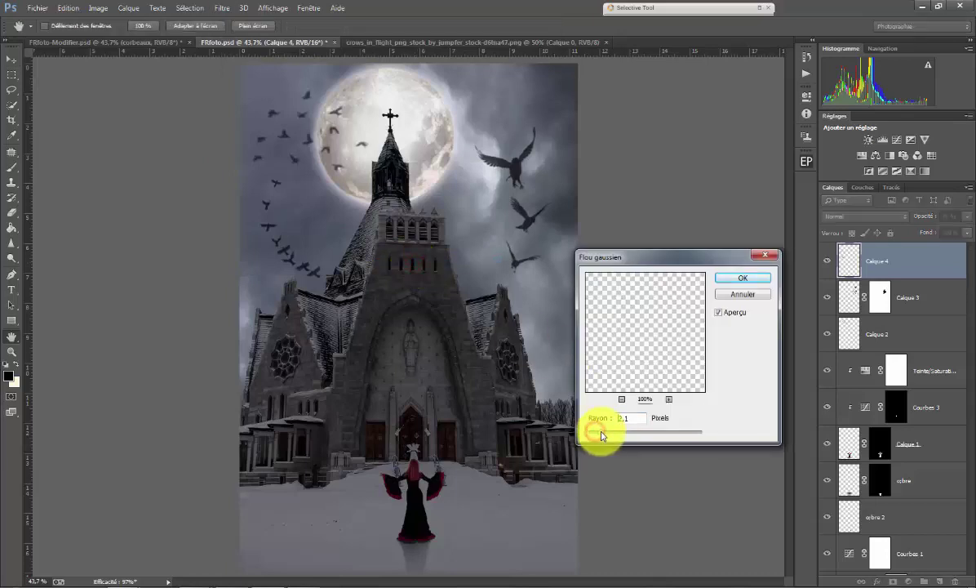
click(743, 277)
- Set Calque 3 to 85% opacity and blur it again with Gaussian blur
click(905, 294)
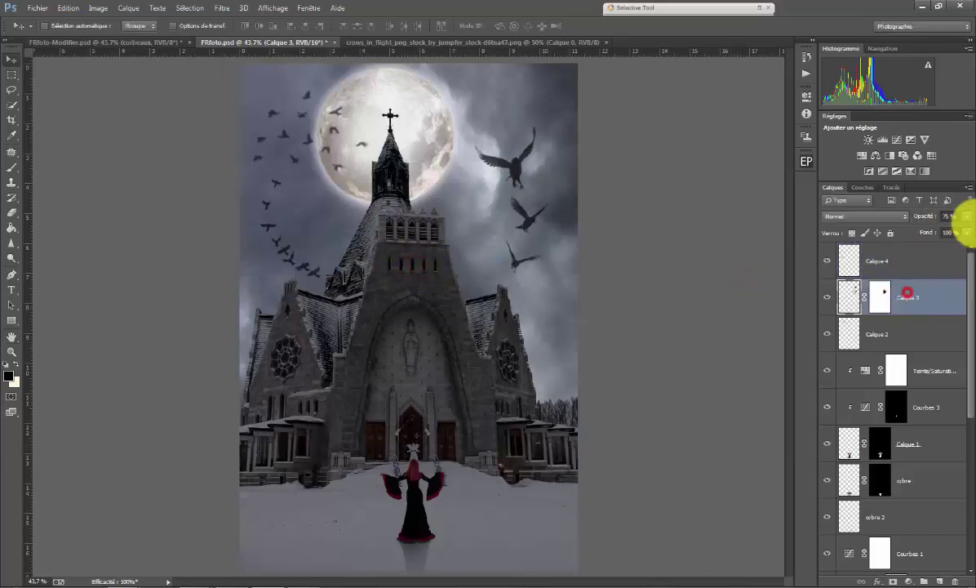
click(967, 217)
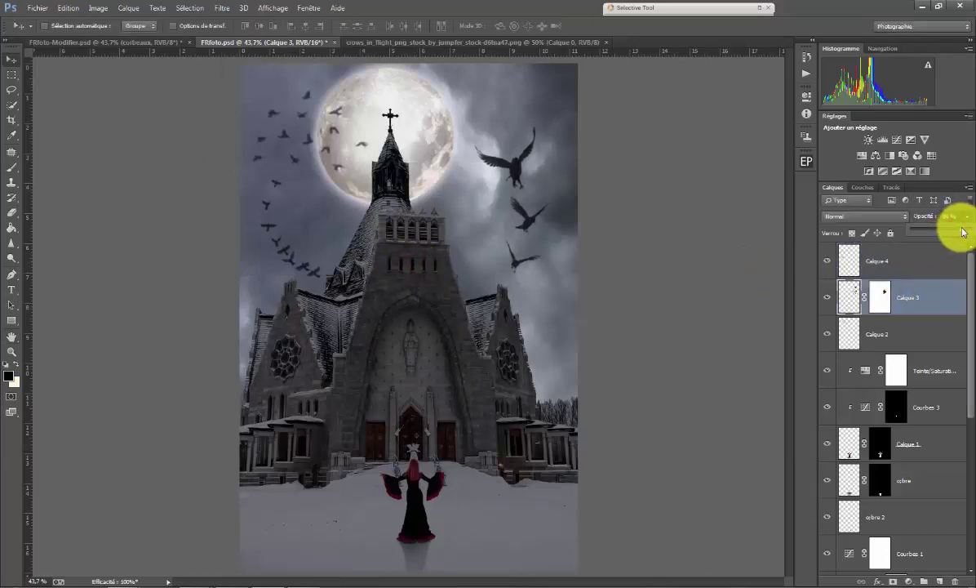
click(222, 9)
click(420, 261)
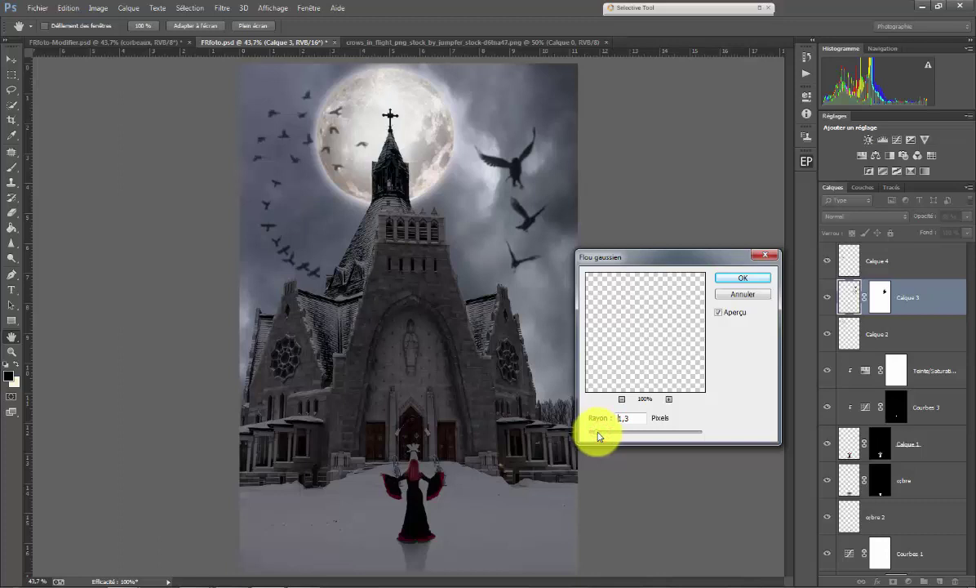
click(743, 277)
- Reselect the bird-trail layer, pick Quick Selection, and bring up the Open dialog
key(alt+bracketright)
key(w)
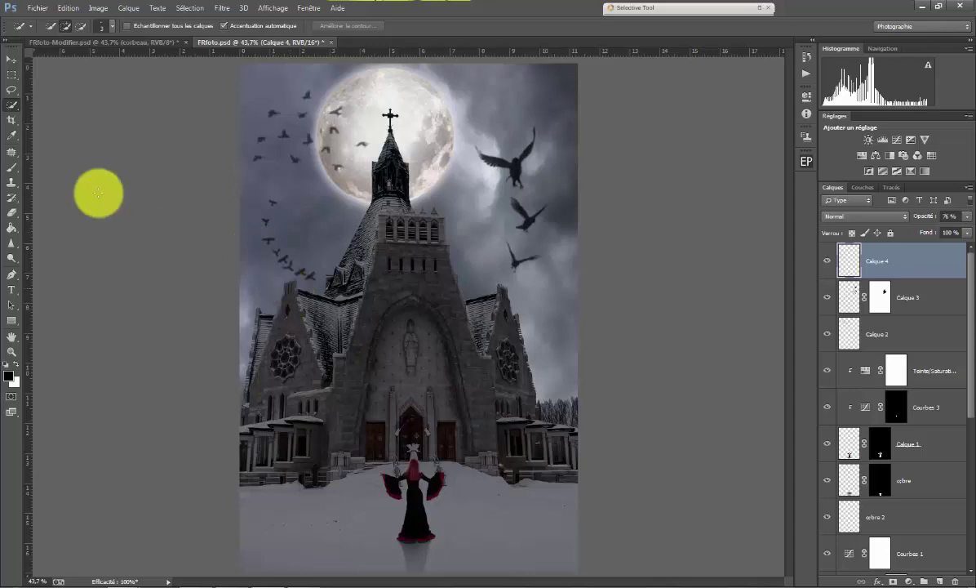
click(38, 8)
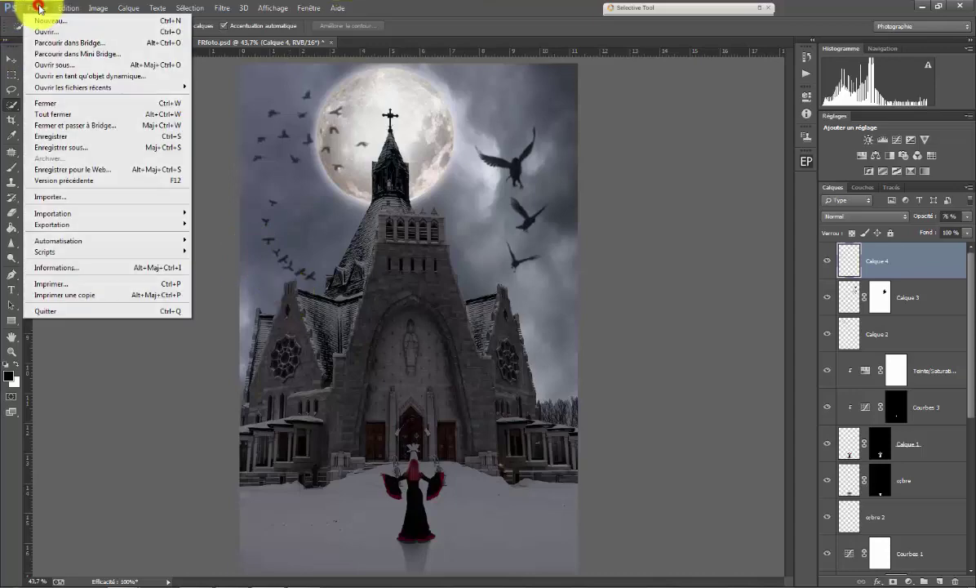
click(72, 31)
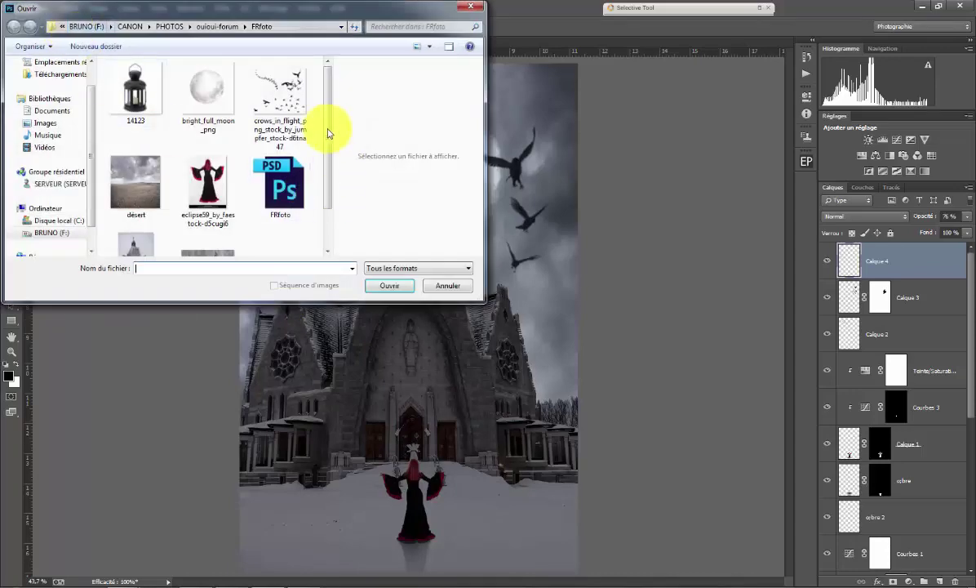
- Open the holy_crow_by_momotte2 JPG from the Open dialog
drag(326, 123, 327, 167)
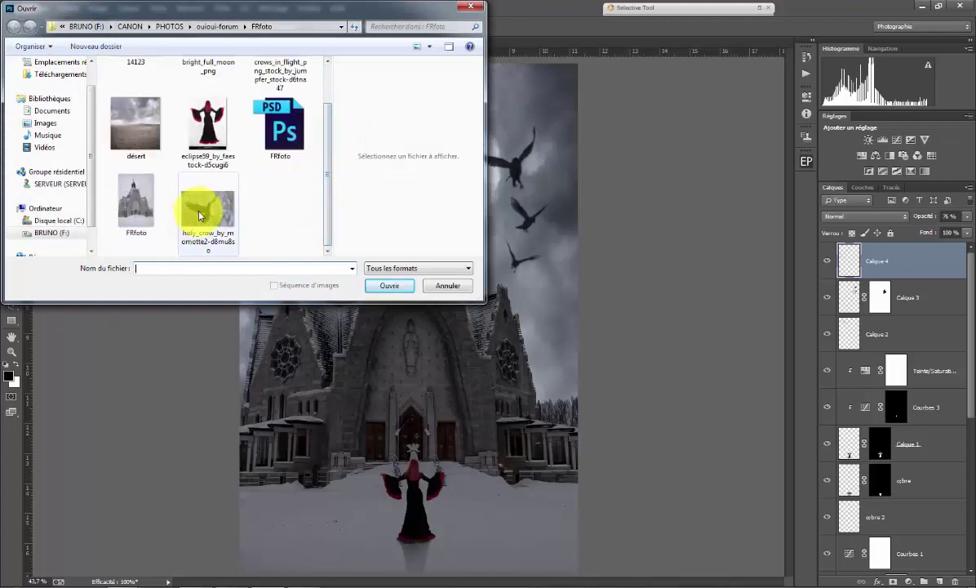
double_click(199, 214)
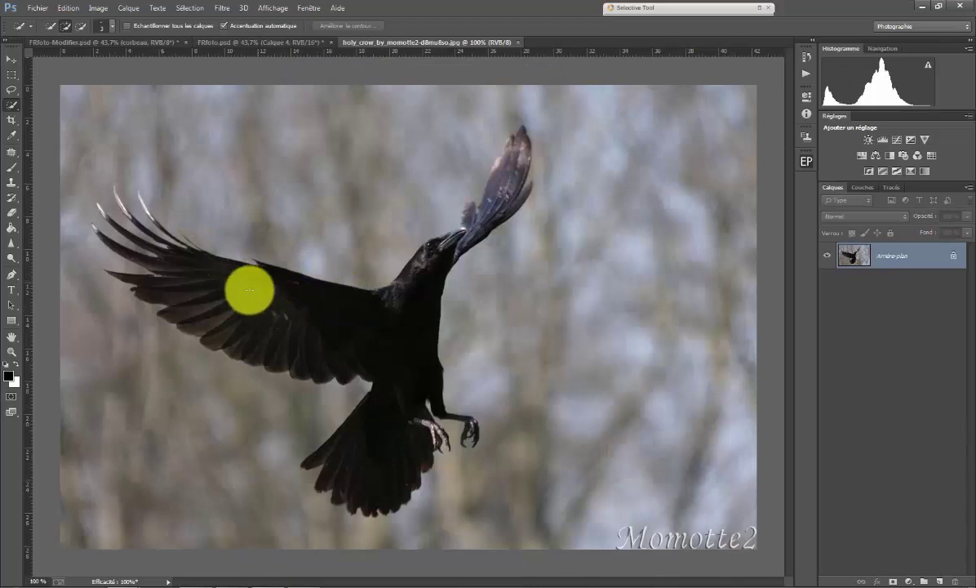
- Use a larger Quick Selection brush to select the crow's wing and body
right_click(14, 107)
click(65, 98)
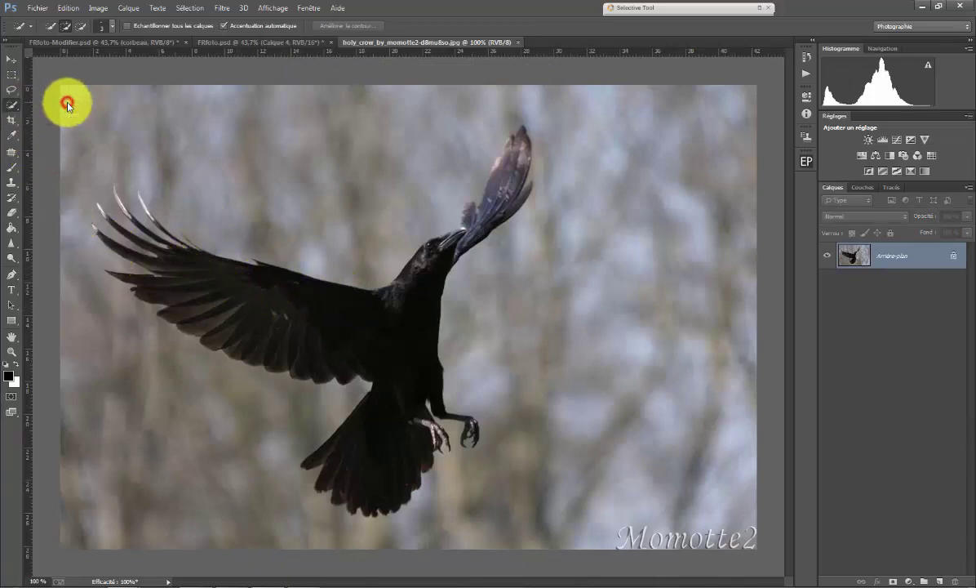
alt+right_click(212, 282)
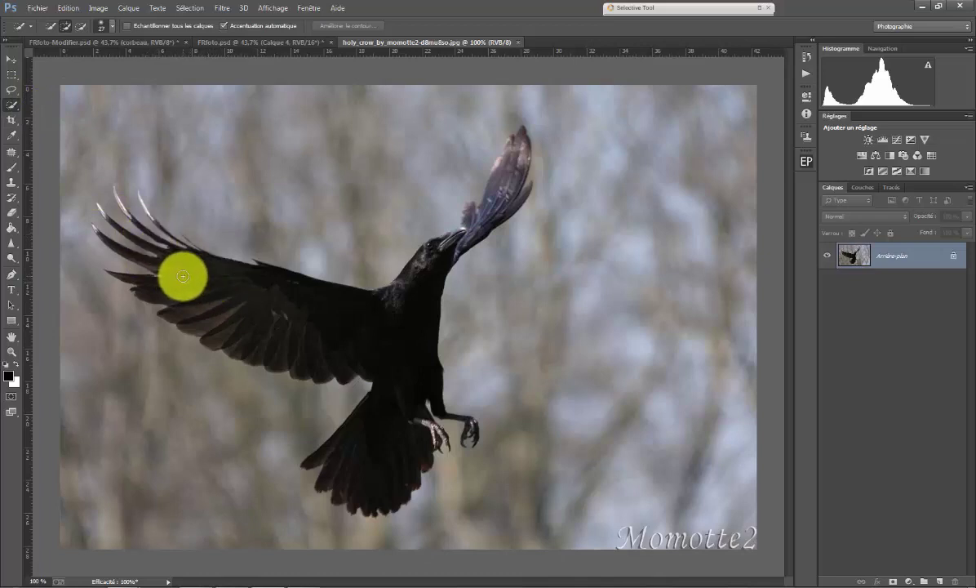
mouse_move(183, 276)
mouse_down()
mouse_move(418, 351)
mouse_move(415, 288)
mouse_move(329, 300)
mouse_move(379, 313)
mouse_up()
- Zoom in, add the head and tail feathers, then shrink the brush to 5 pixels
scroll(379, 313, up, 2)
scroll(394, 306, up, 1)
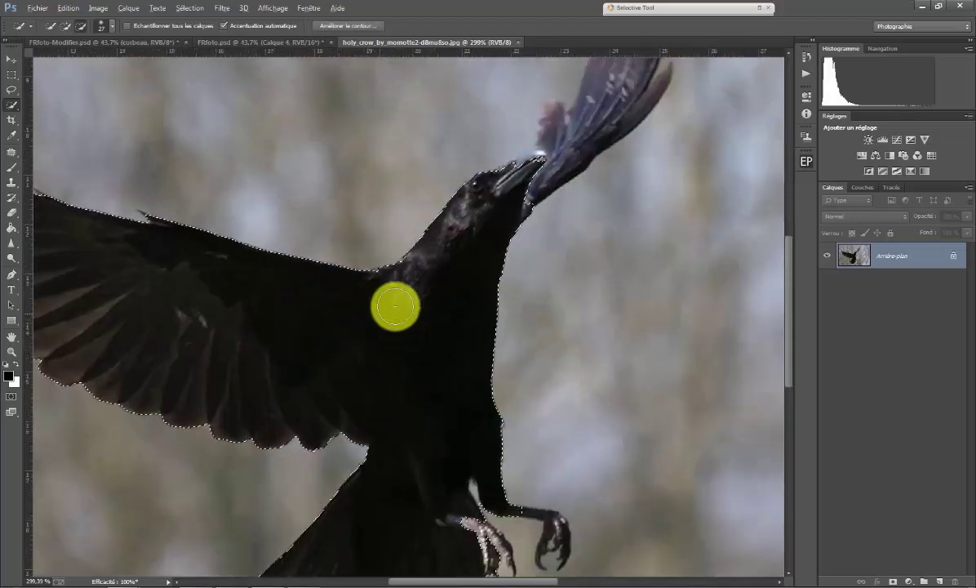
scroll(394, 307, up, 2)
mouse_move(790, 283)
mouse_down()
mouse_move(789, 233)
mouse_move(774, 203)
mouse_up()
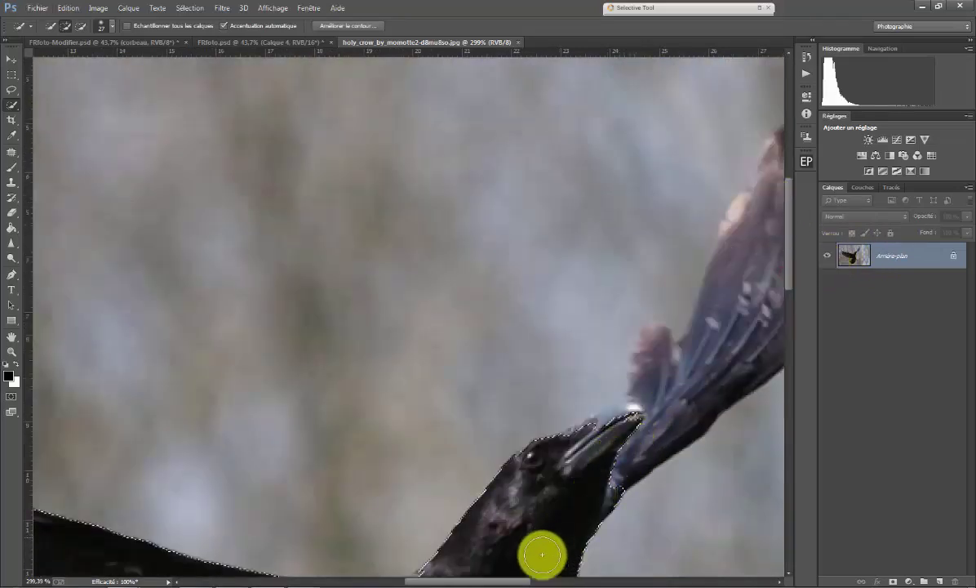
drag(516, 581, 552, 581)
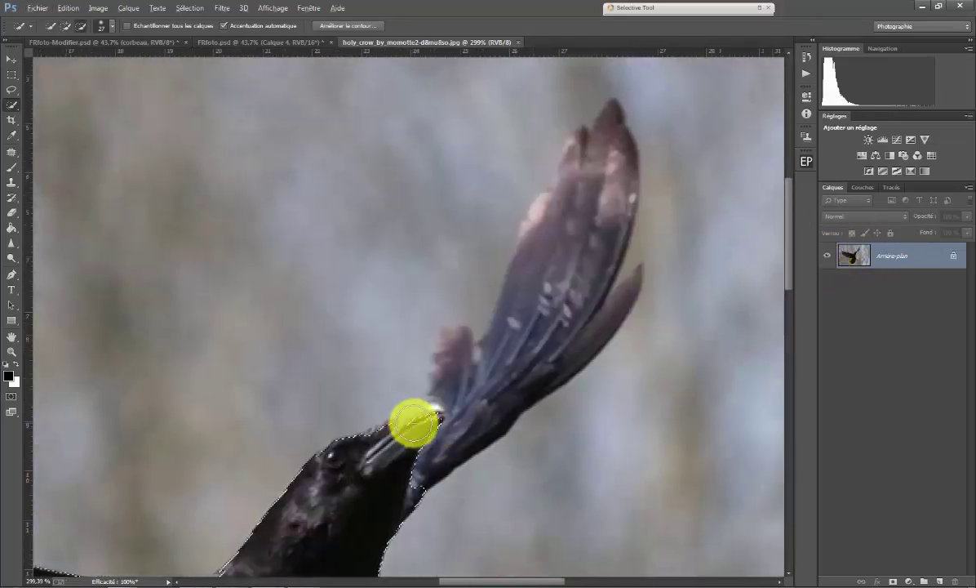
alt+right_click(408, 428)
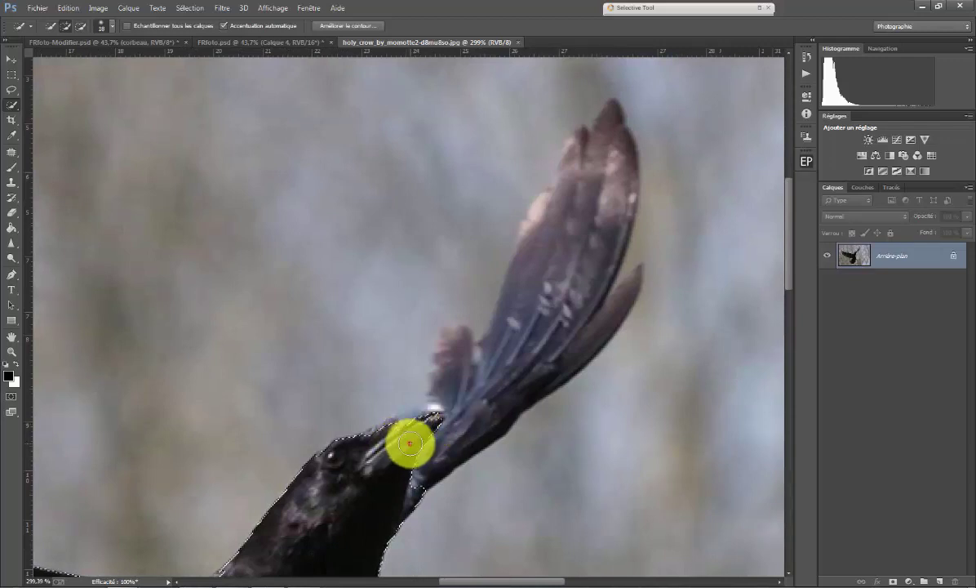
mouse_move(488, 380)
mouse_down()
mouse_move(533, 329)
mouse_move(593, 196)
mouse_move(608, 115)
mouse_up()
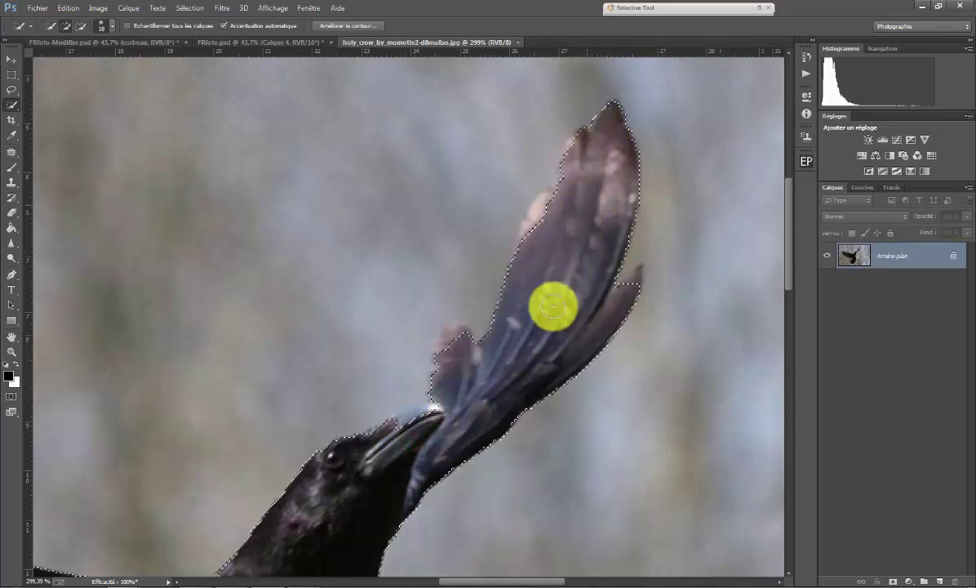
mouse_move(551, 311)
mouse_down()
mouse_move(626, 300)
mouse_move(639, 270)
mouse_move(505, 312)
mouse_move(457, 342)
mouse_move(456, 328)
mouse_move(447, 341)
mouse_move(498, 377)
mouse_move(518, 357)
mouse_up()
- Add the crow's legs and claws to the selection using a 5 then 2 px brush
scroll(508, 347, down, 2)
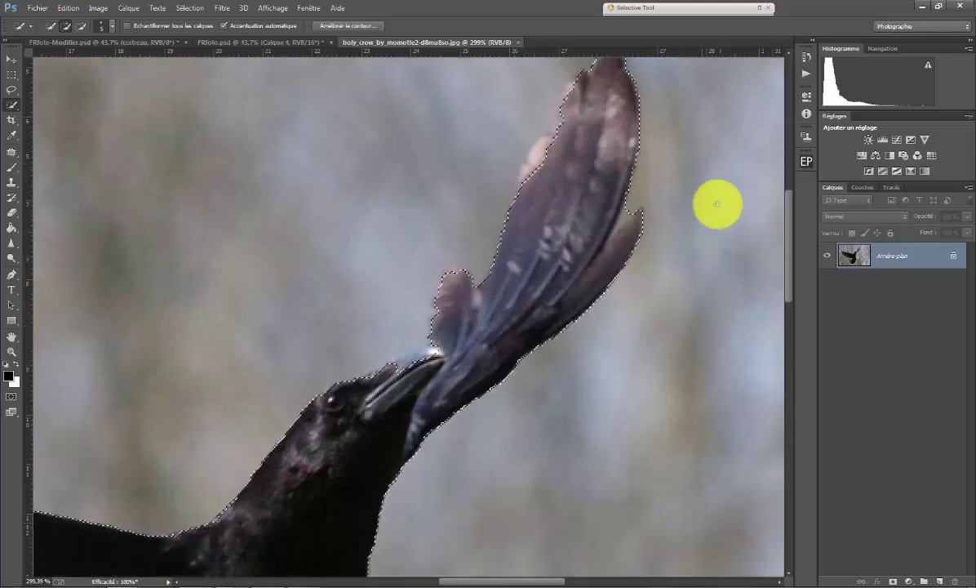
drag(789, 230, 788, 385)
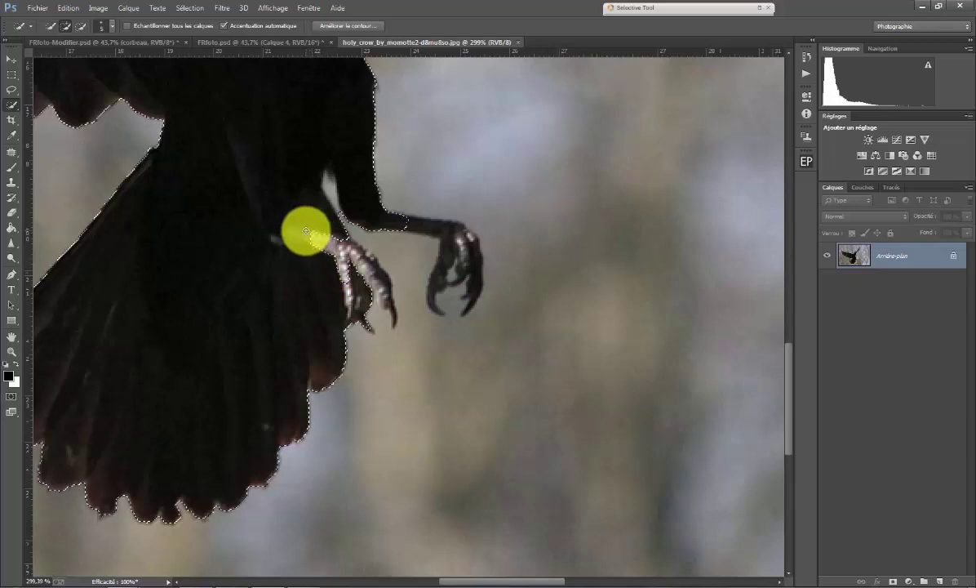
alt+right_click(306, 231)
drag(307, 231, 353, 261)
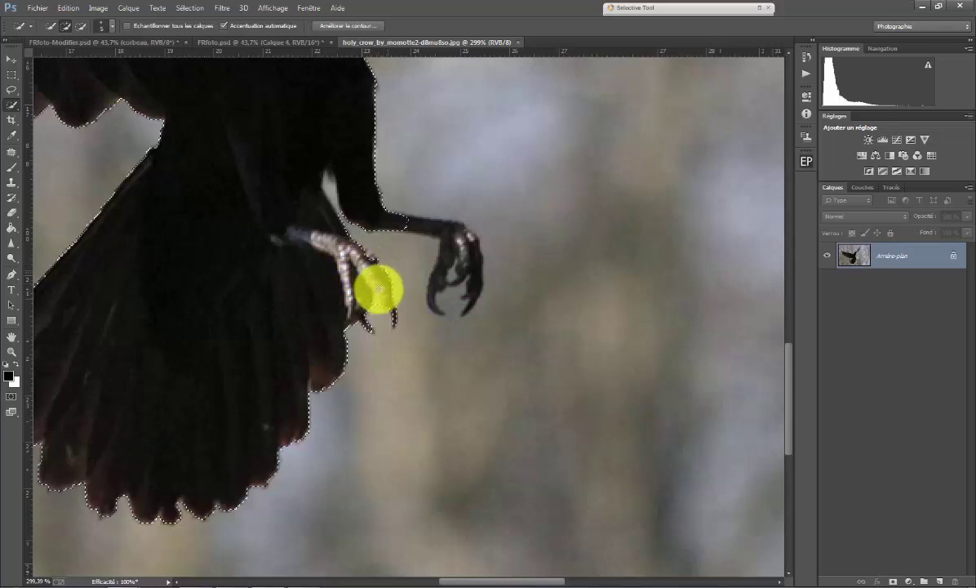
mouse_move(373, 284)
mouse_down()
mouse_move(384, 214)
mouse_move(469, 246)
mouse_move(387, 222)
mouse_move(320, 224)
mouse_move(327, 212)
mouse_move(326, 224)
mouse_move(349, 218)
mouse_move(384, 246)
mouse_up()
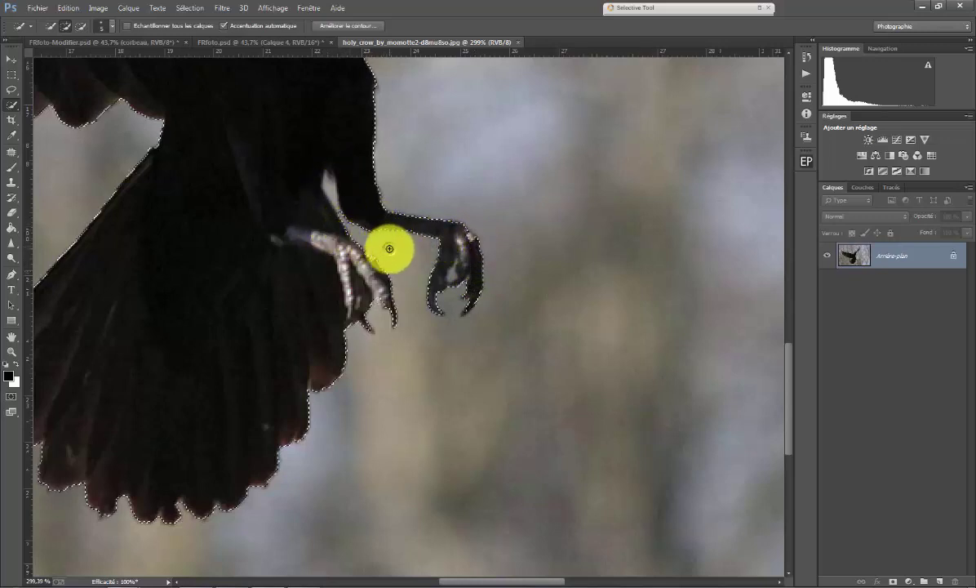
alt+right_click(388, 249)
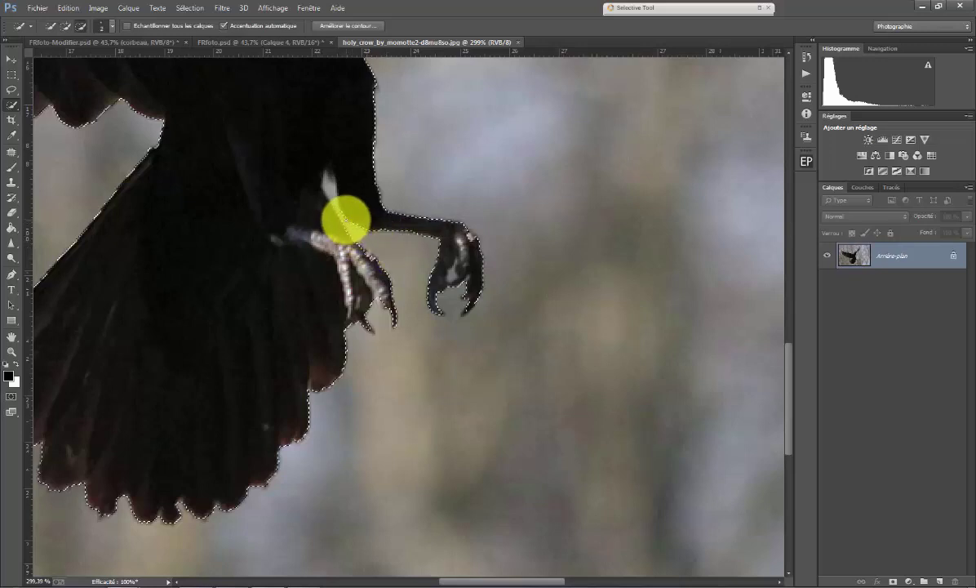
mouse_move(343, 216)
mouse_down()
mouse_move(323, 202)
mouse_move(442, 279)
mouse_move(449, 267)
mouse_move(453, 280)
mouse_up()
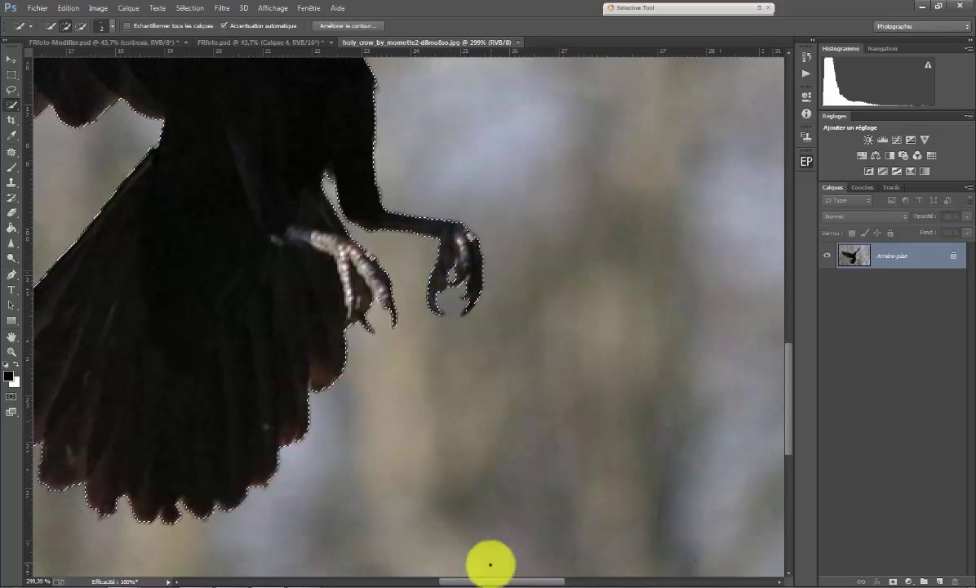
mouse_move(496, 581)
mouse_down()
mouse_move(431, 577)
mouse_move(361, 516)
mouse_move(200, 324)
mouse_up()
- Add the upper-left wingtip feather to the crow selection
scroll(155, 275, up, 1)
scroll(153, 274, up, 3)
scroll(152, 270, up, 3)
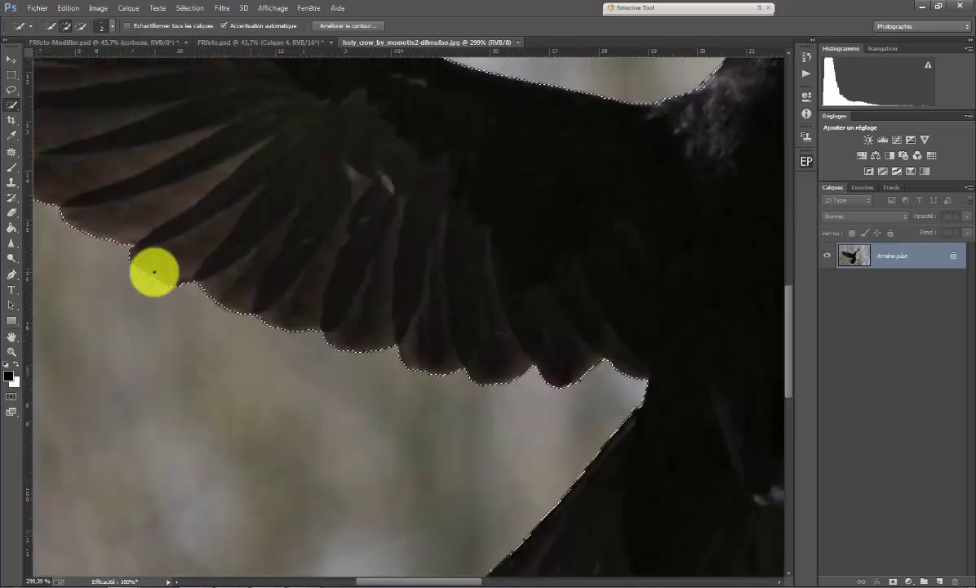
scroll(154, 271, up, 3)
scroll(153, 270, up, 1)
scroll(153, 270, up, 2)
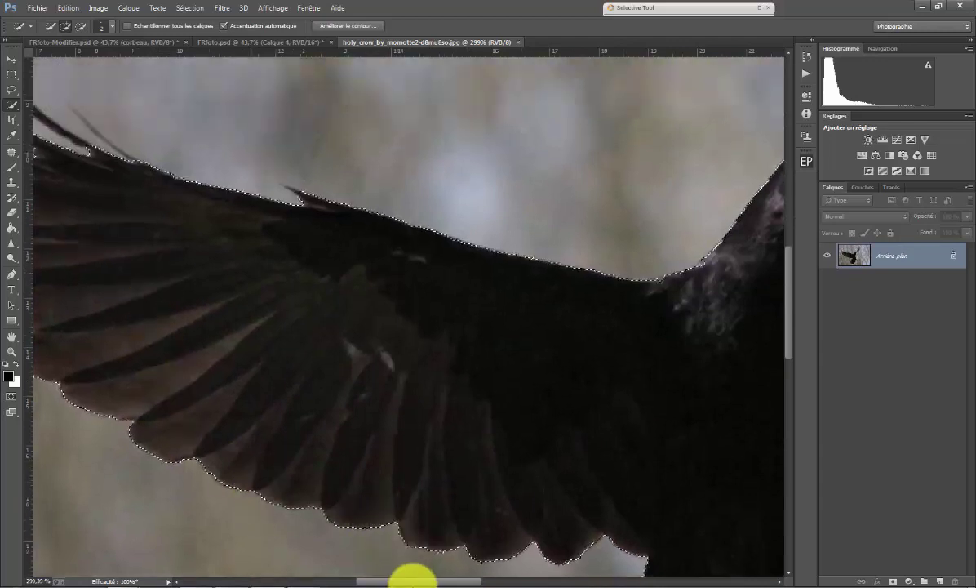
drag(412, 581, 364, 573)
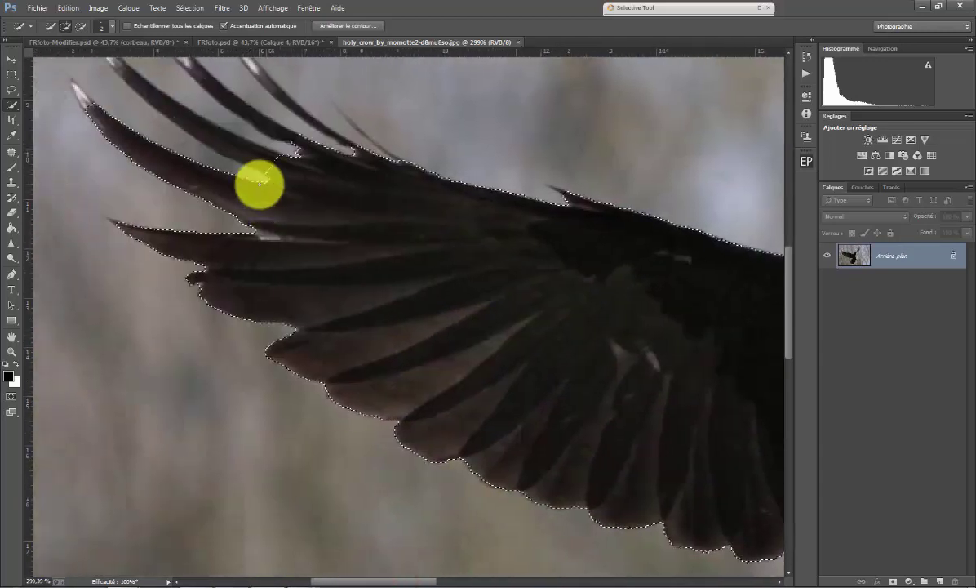
scroll(279, 276, up, 1)
scroll(275, 276, up, 1)
scroll(277, 284, up, 1)
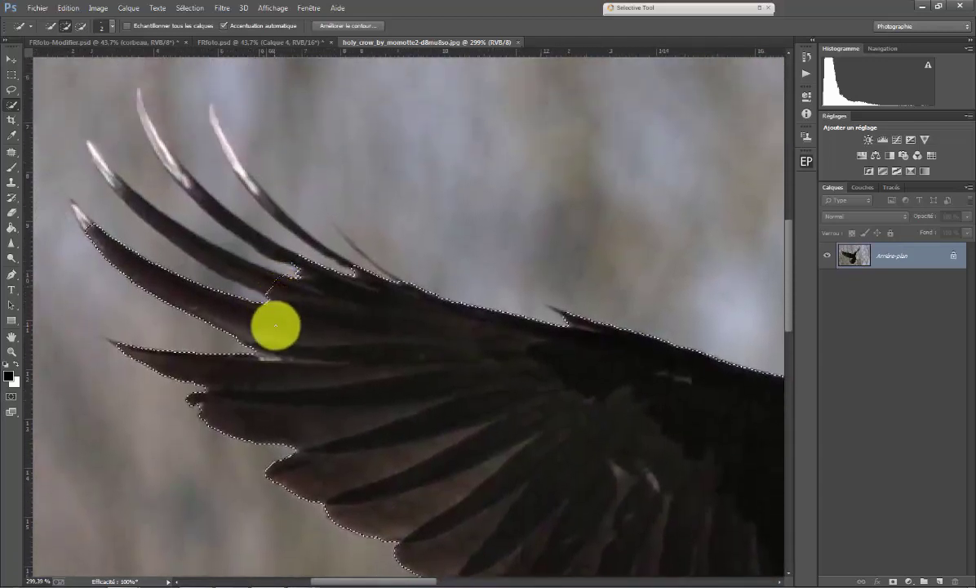
mouse_move(301, 326)
mouse_down()
mouse_move(319, 326)
mouse_move(285, 285)
mouse_move(167, 222)
mouse_move(91, 148)
mouse_move(167, 196)
mouse_up()
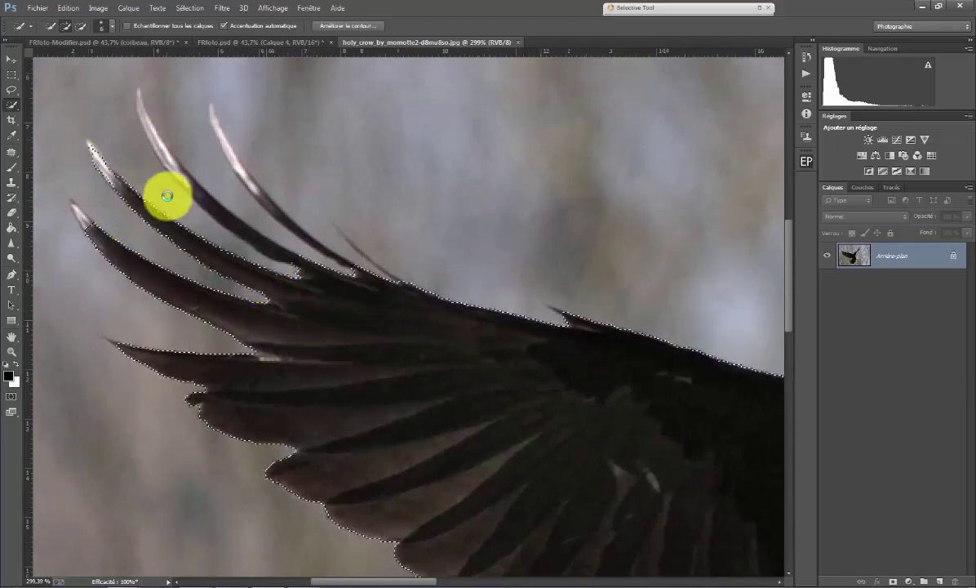
click(72, 159)
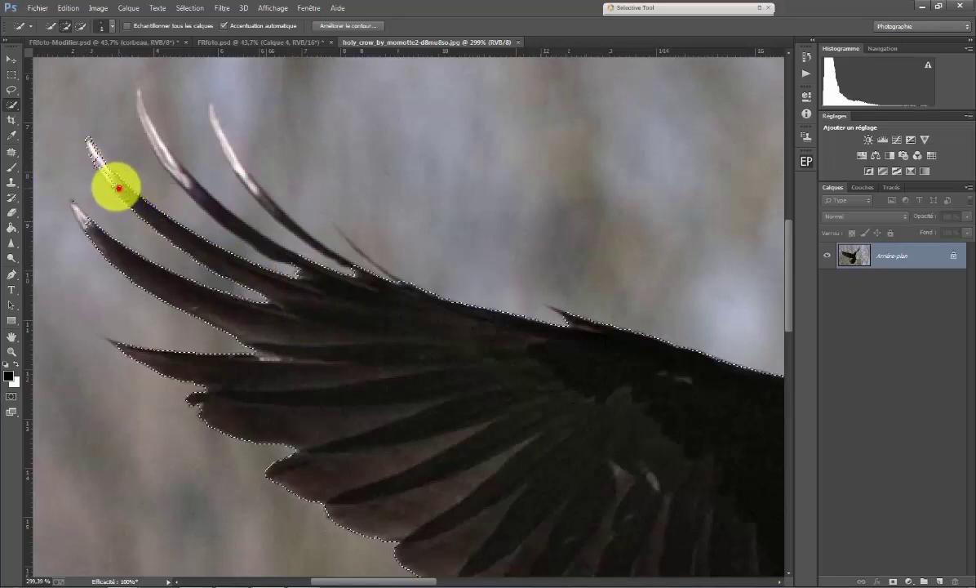
drag(119, 190, 171, 204)
- Extend the selection along the remaining feather tips and wing's top edge, then zoom out
mouse_move(302, 263)
mouse_down()
mouse_move(192, 188)
mouse_move(146, 120)
mouse_up()
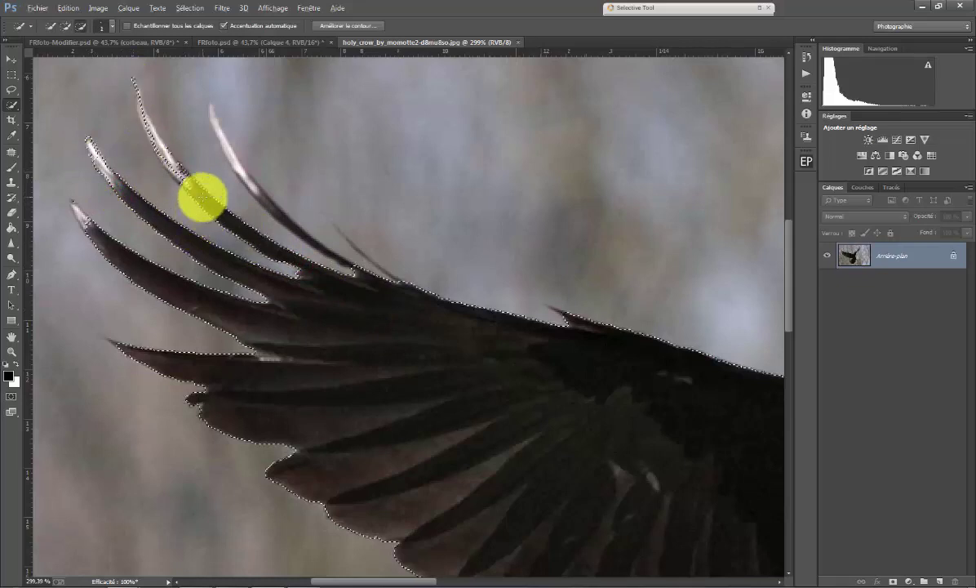
drag(194, 190, 137, 95)
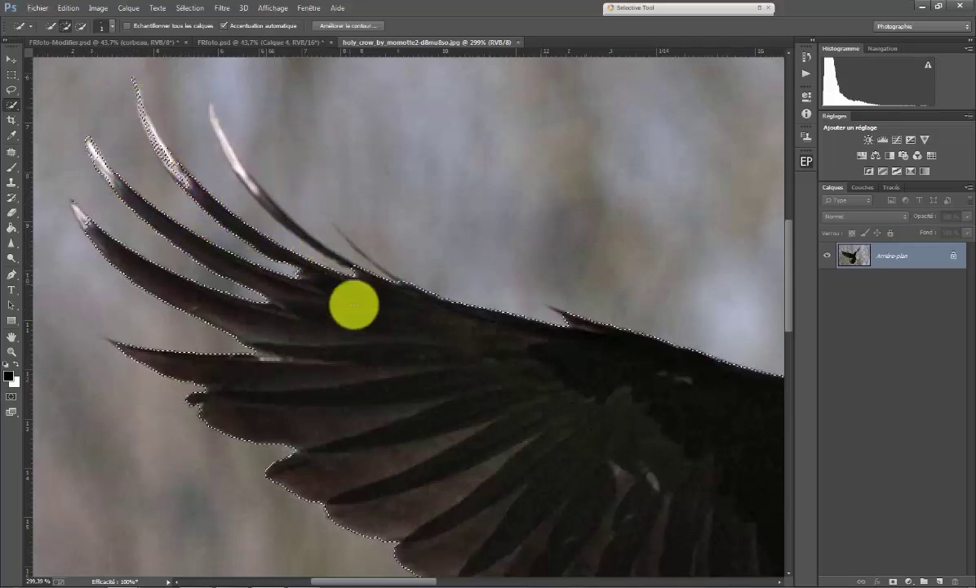
drag(194, 190, 143, 124)
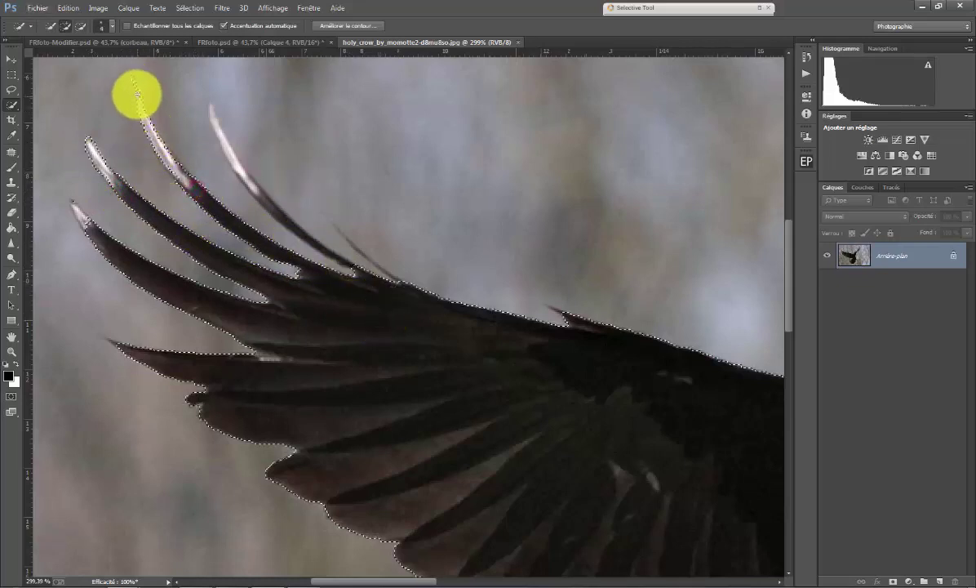
alt+click(115, 120)
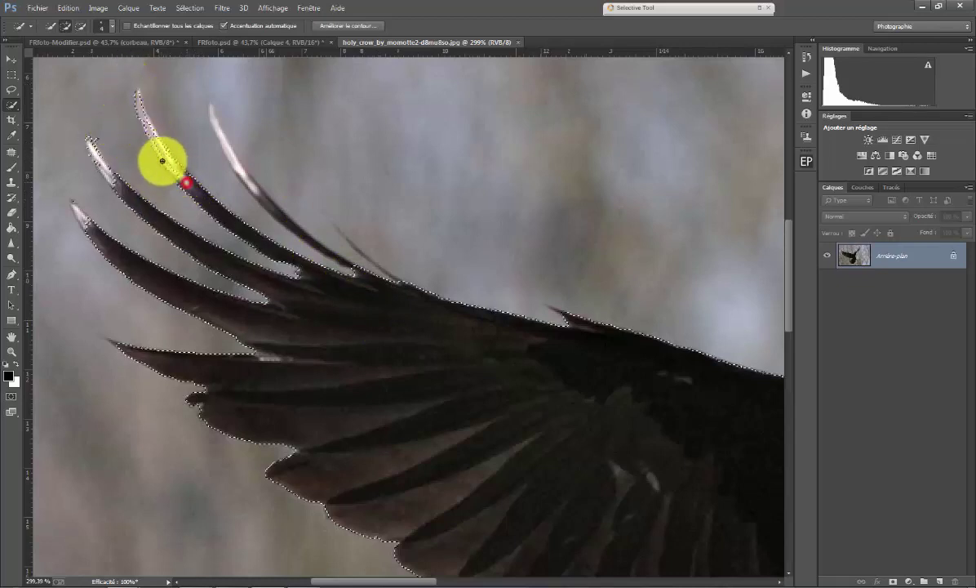
drag(359, 268, 216, 125)
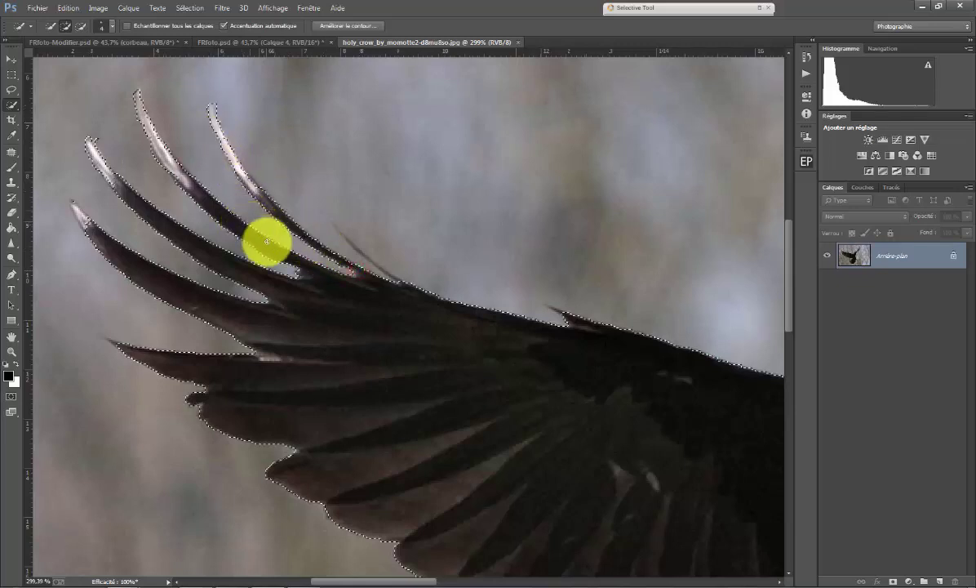
click(182, 181)
click(257, 189)
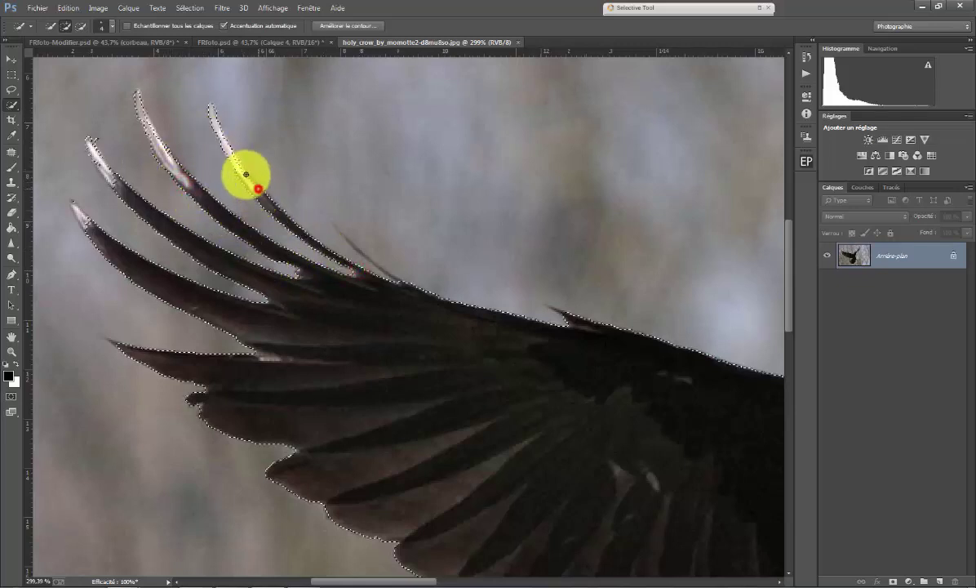
click(569, 316)
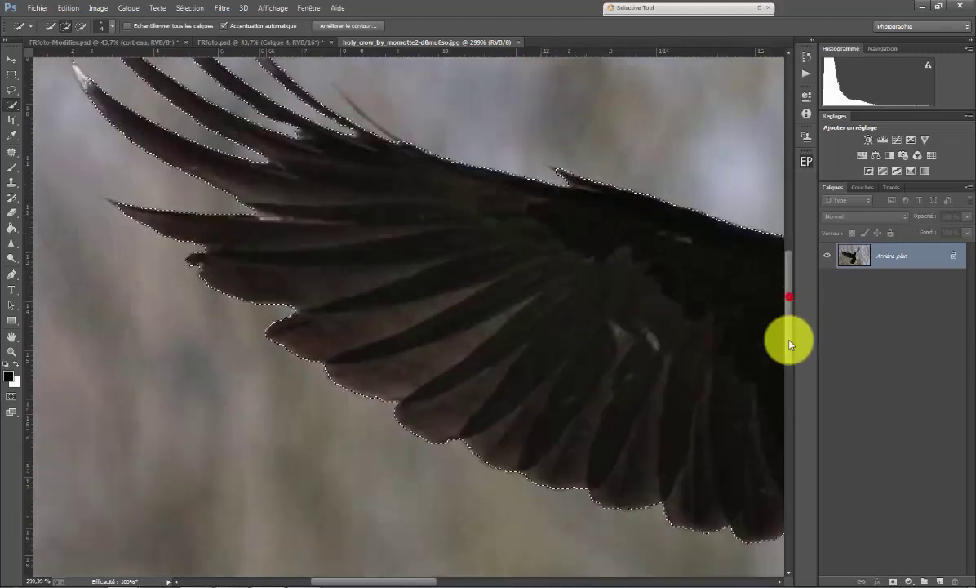
drag(788, 338, 433, 334)
key(alt)
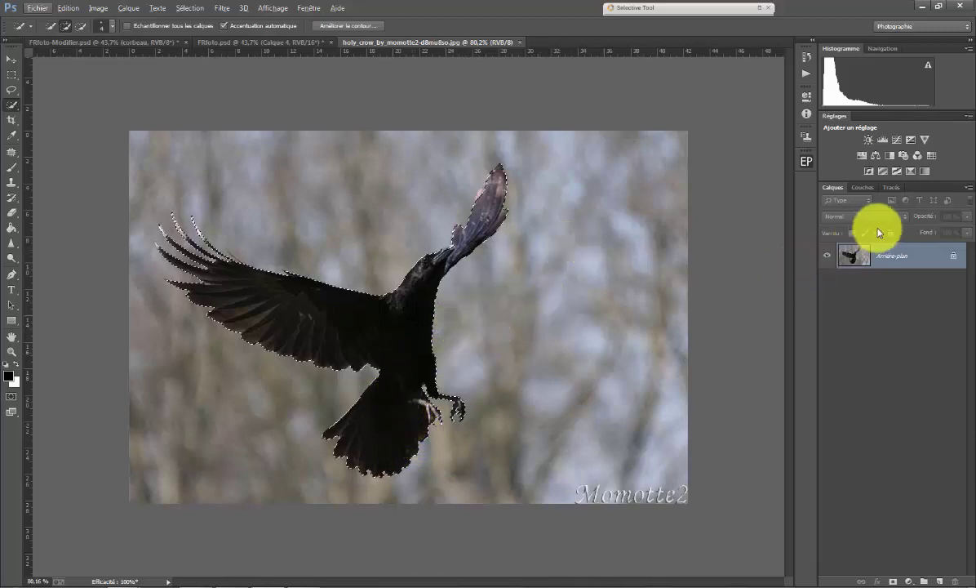
- Convert the crow photo's locked background to Calque 0 and add a mask isolating the crow
double_click(952, 257)
click(699, 140)
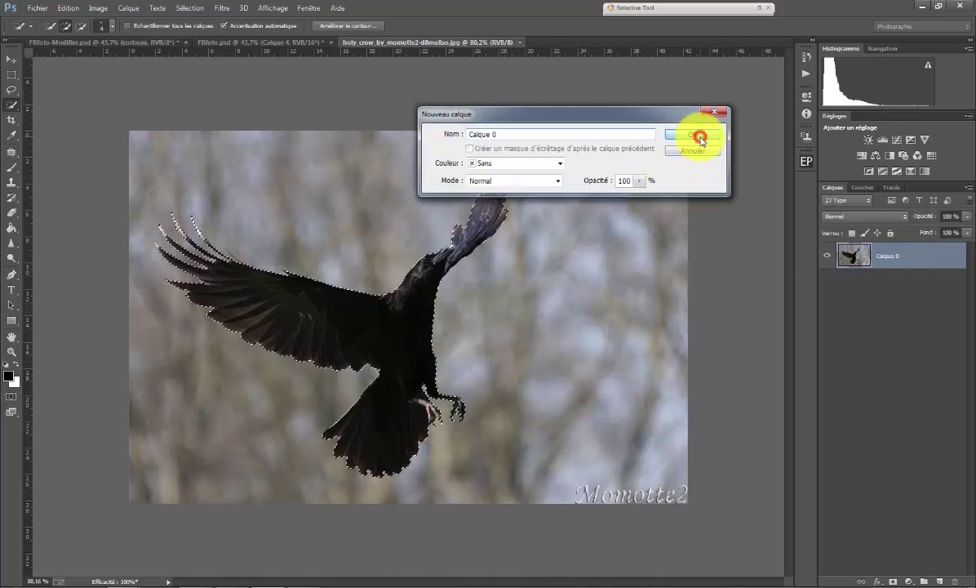
click(893, 581)
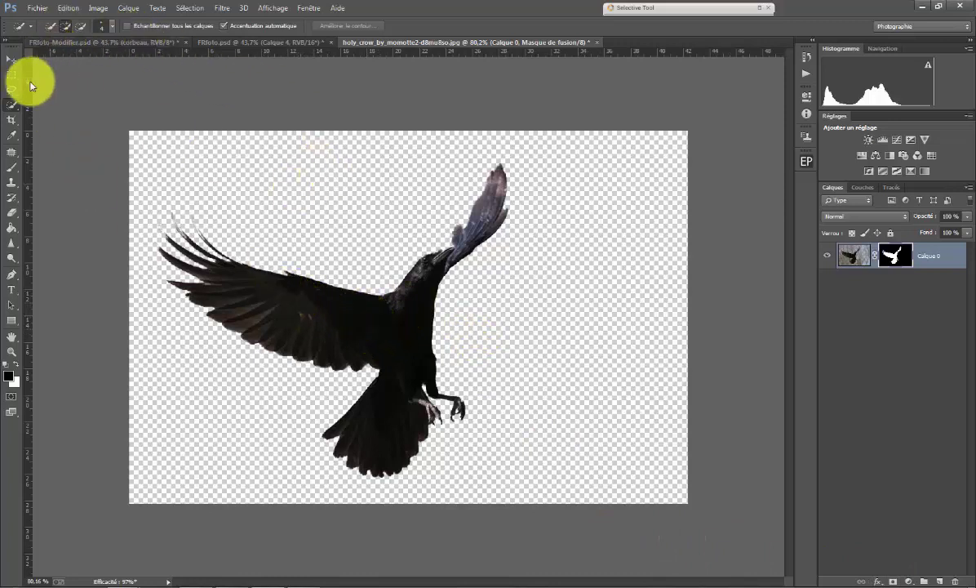
- Drag the masked crow layer onto the FRfoto.psd montage tab
click(12, 59)
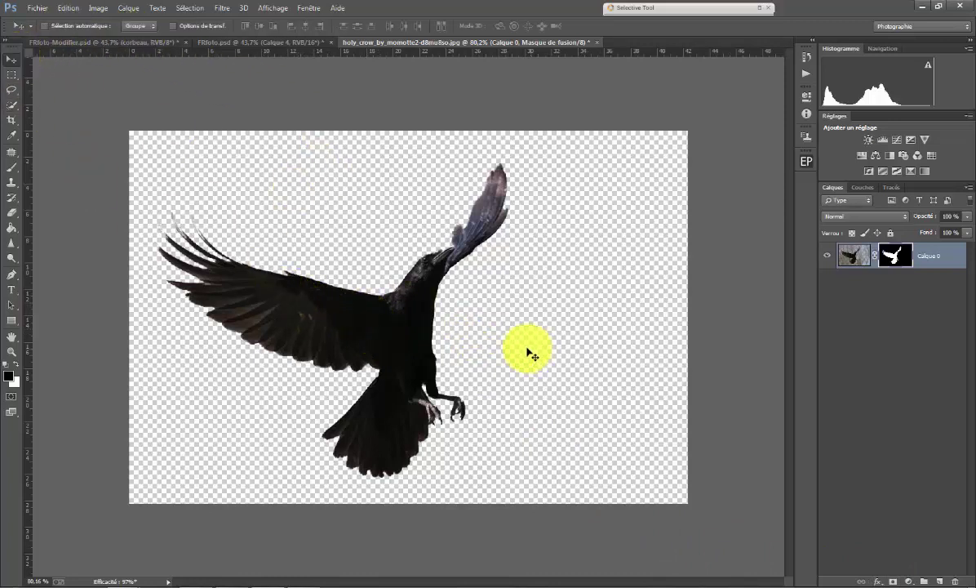
drag(372, 320, 284, 53)
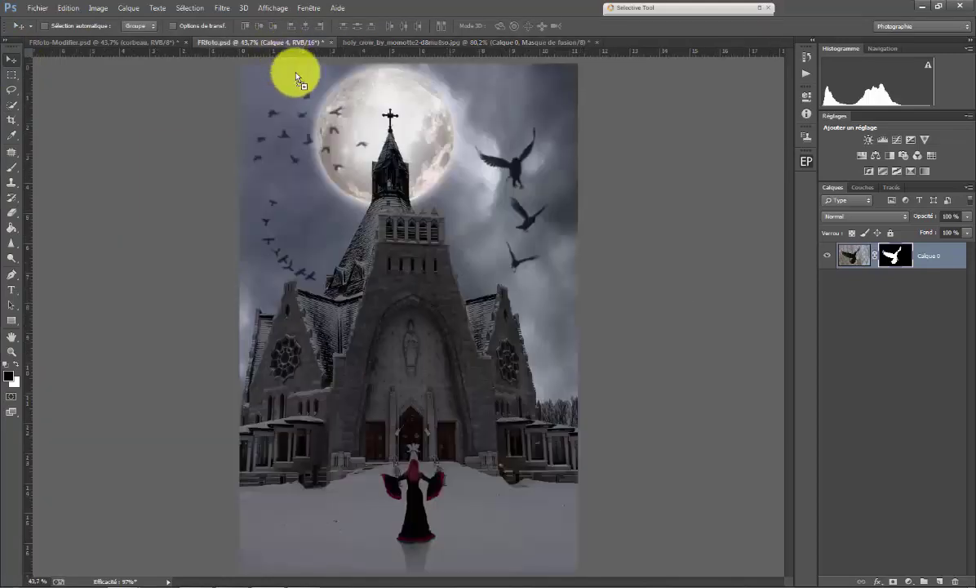
mouse_move(284, 53)
mouse_down()
mouse_move(341, 290)
mouse_move(322, 449)
mouse_up()
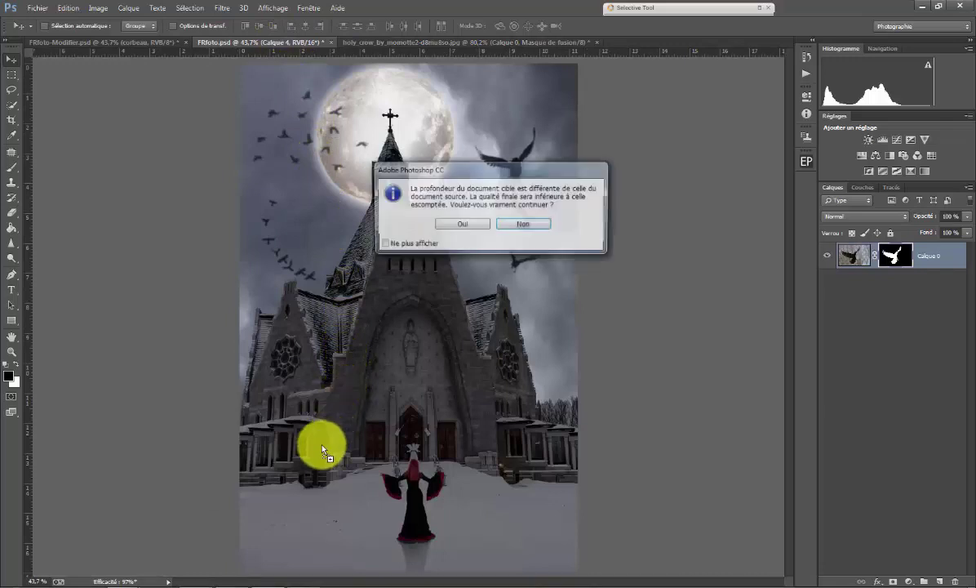
- Drop the crow into FRfoto.psd, rotate it ~49° and scale it to ~83% at lower left
click(461, 224)
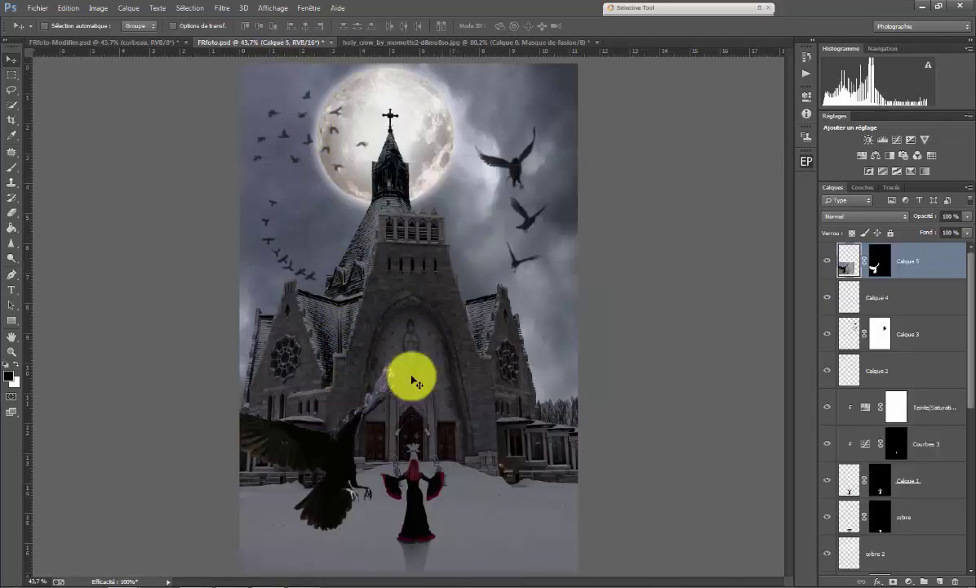
drag(344, 436, 372, 411)
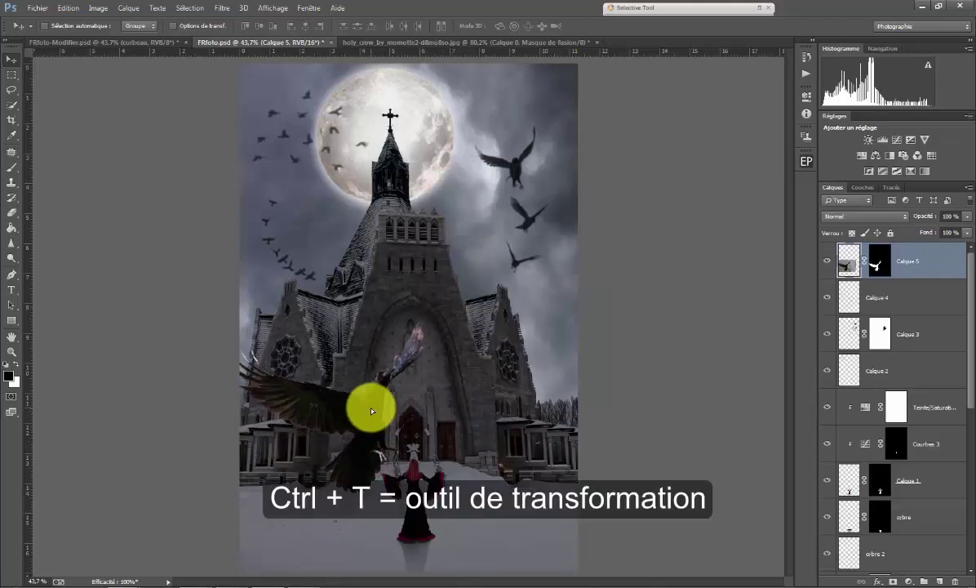
key(ctrl+t)
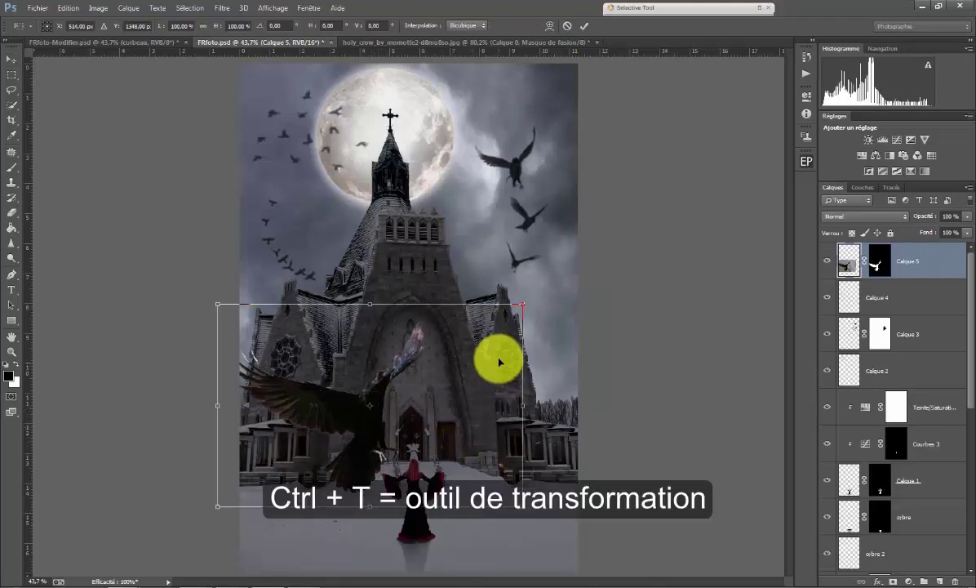
drag(545, 300, 543, 451)
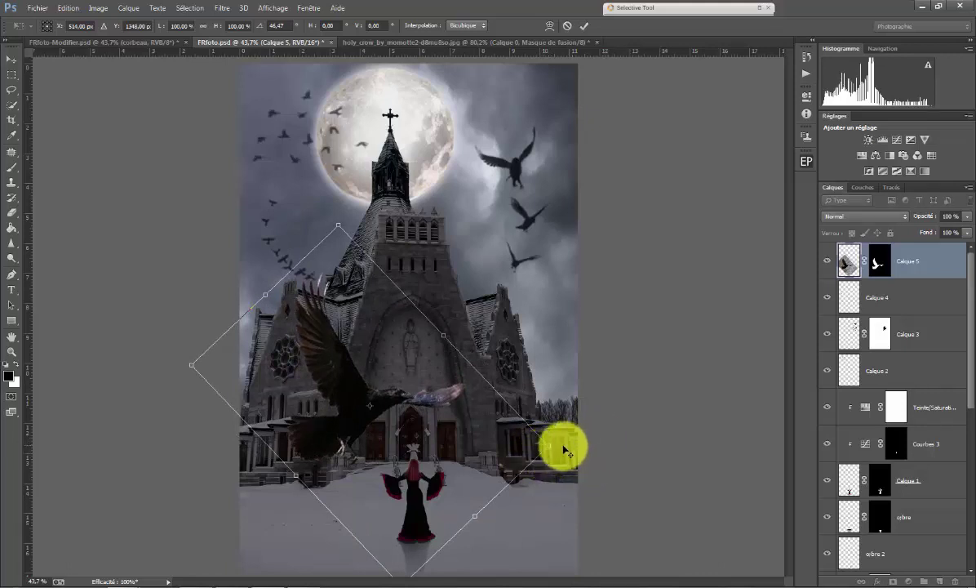
drag(514, 441, 287, 399)
drag(453, 454, 480, 461)
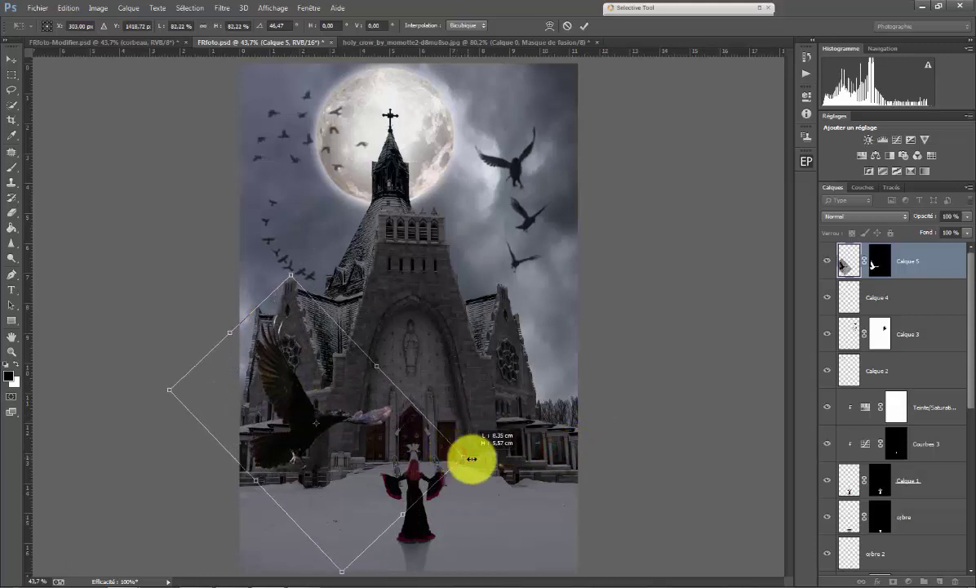
drag(320, 414, 319, 432)
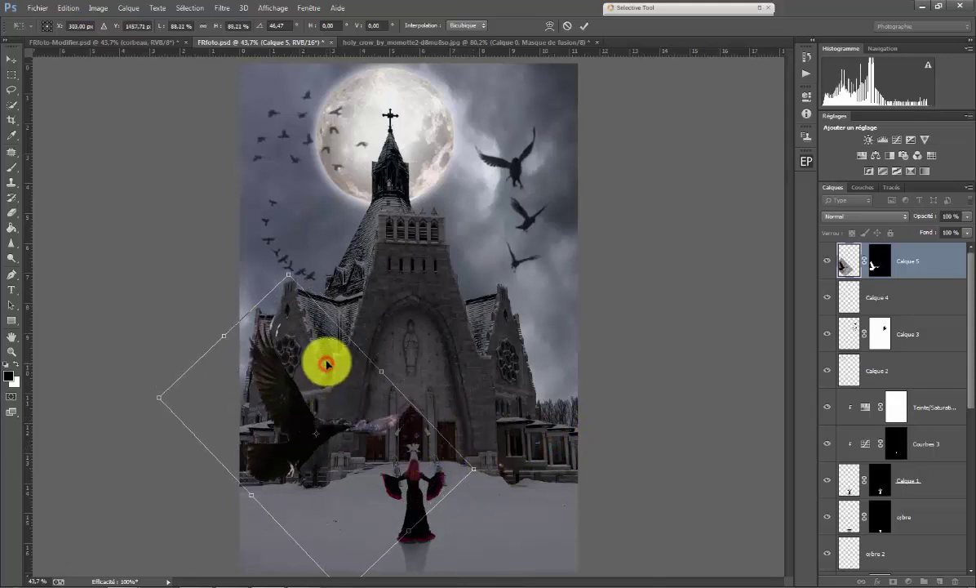
drag(474, 467, 472, 461)
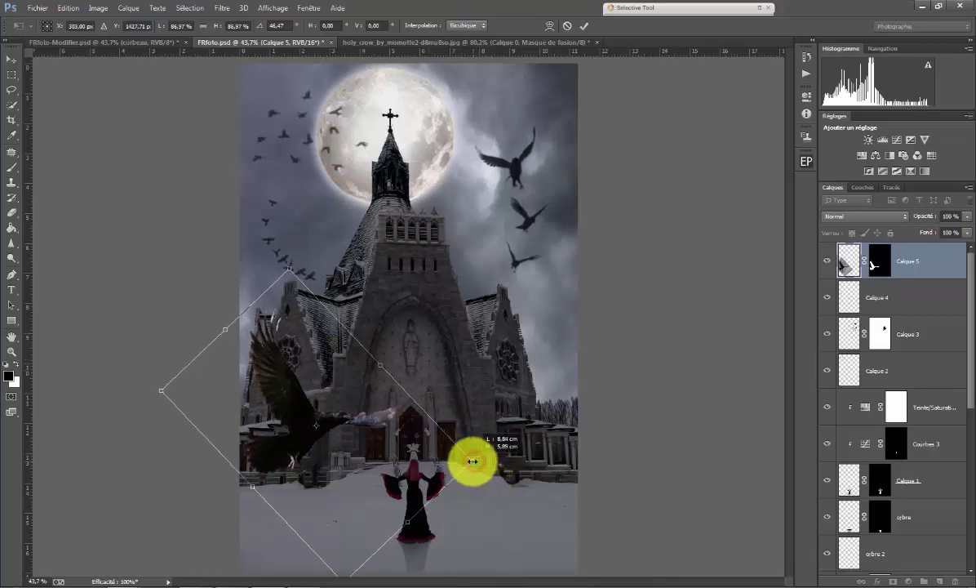
drag(329, 378, 340, 391)
drag(475, 467, 479, 466)
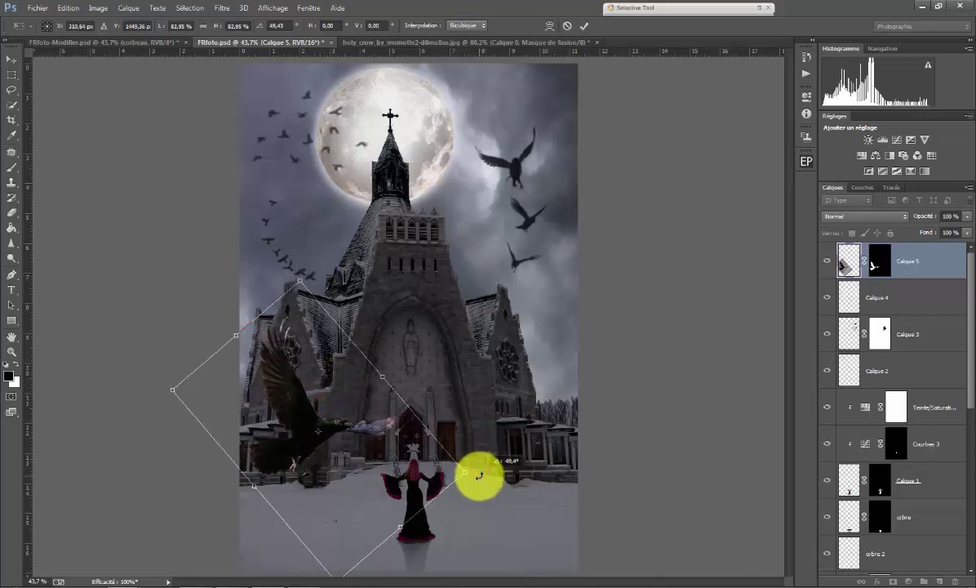
drag(336, 402, 335, 396)
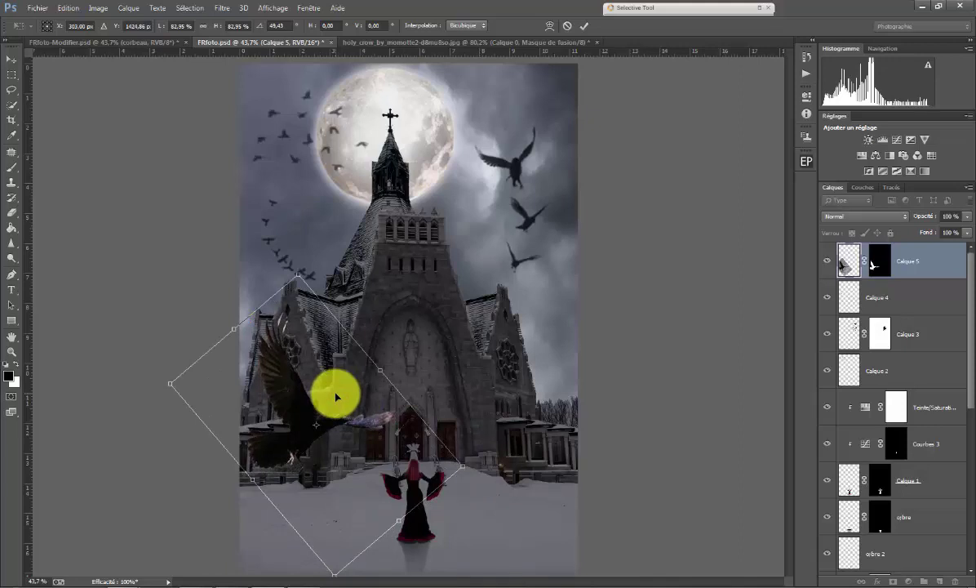
click(585, 26)
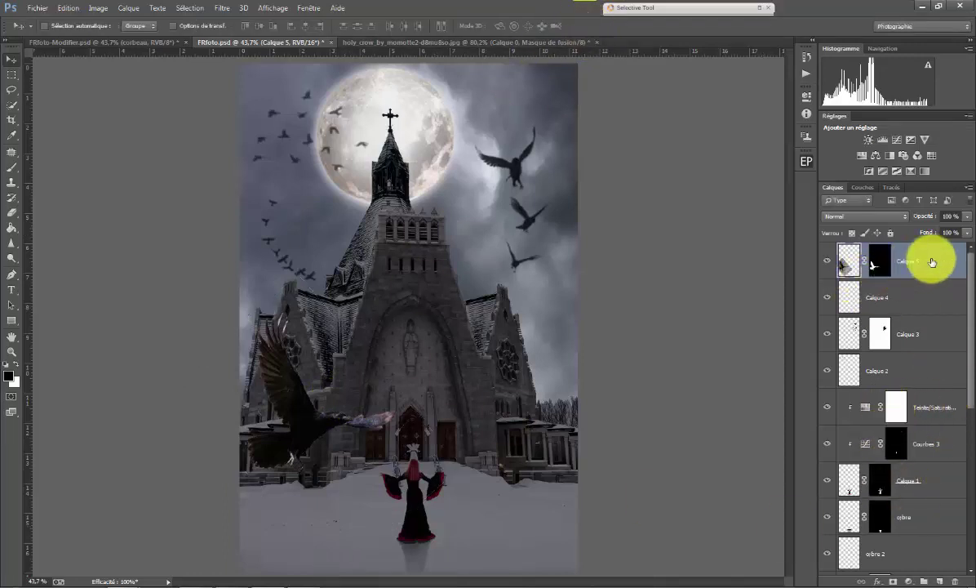
- Add a Teinte/Saturation layer clipped to the crow with lightness -52, then close Properties
click(909, 580)
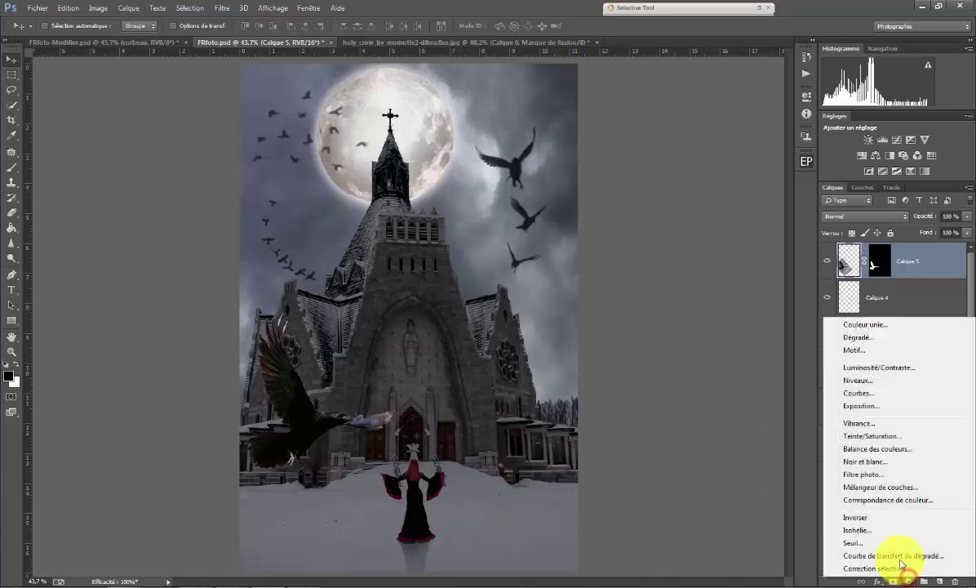
click(873, 438)
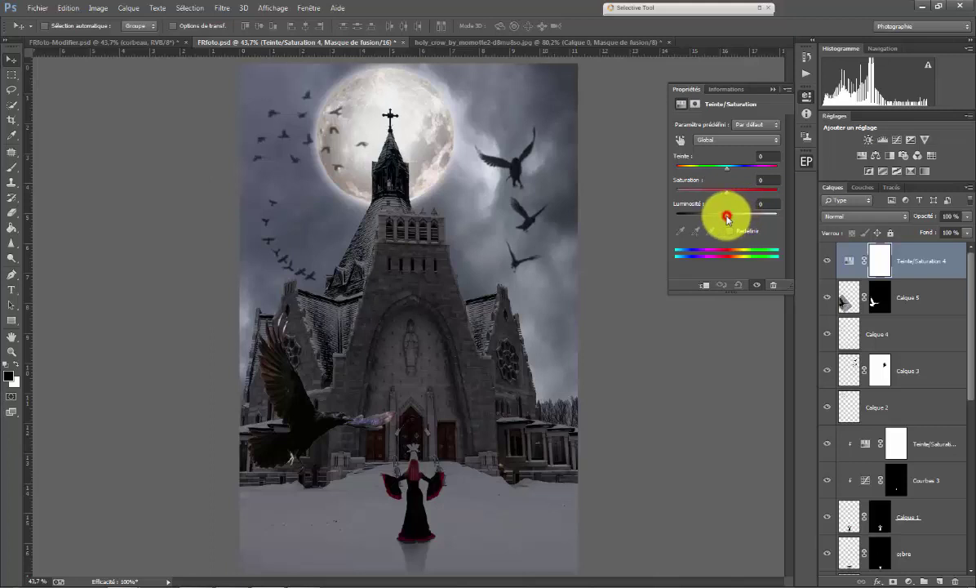
mouse_move(726, 218)
mouse_down()
mouse_move(711, 216)
mouse_move(725, 222)
mouse_up()
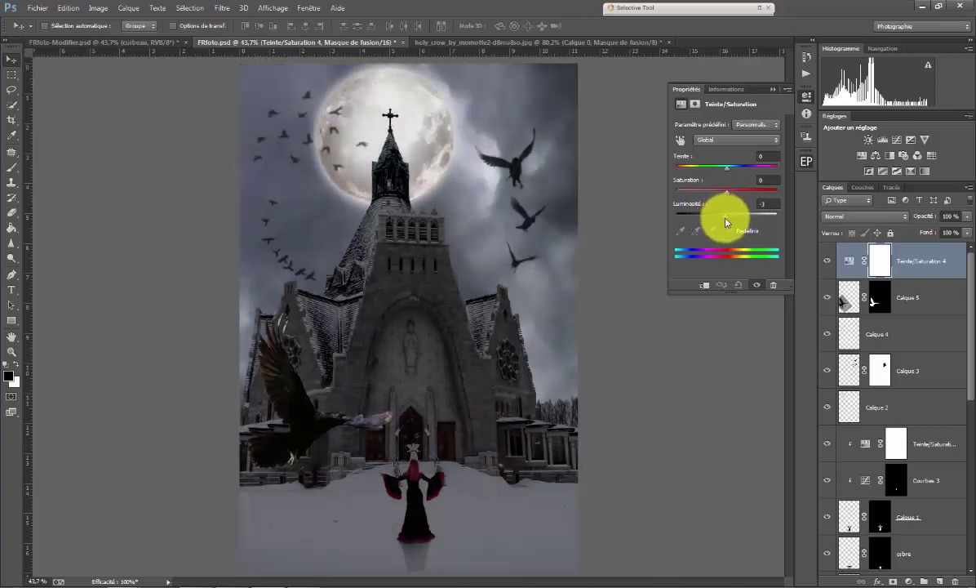
click(707, 288)
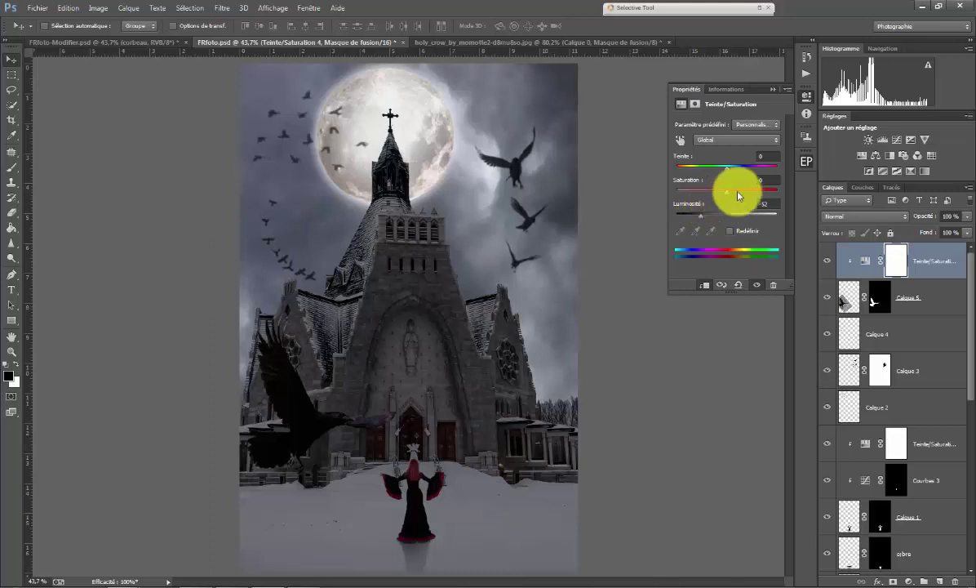
click(772, 89)
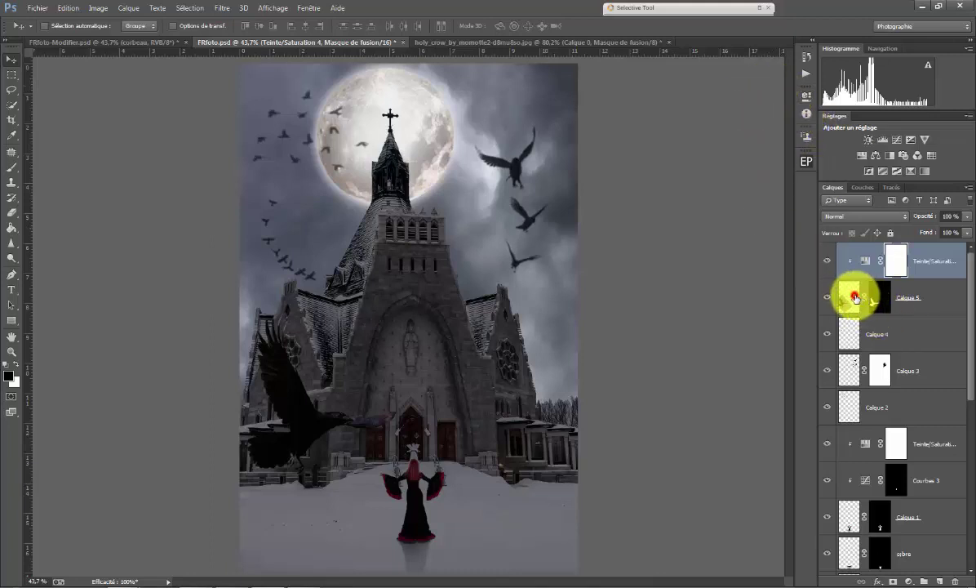
- Apply a Flou gaussien (Gaussian blur) to the crow on Calque 5
click(855, 296)
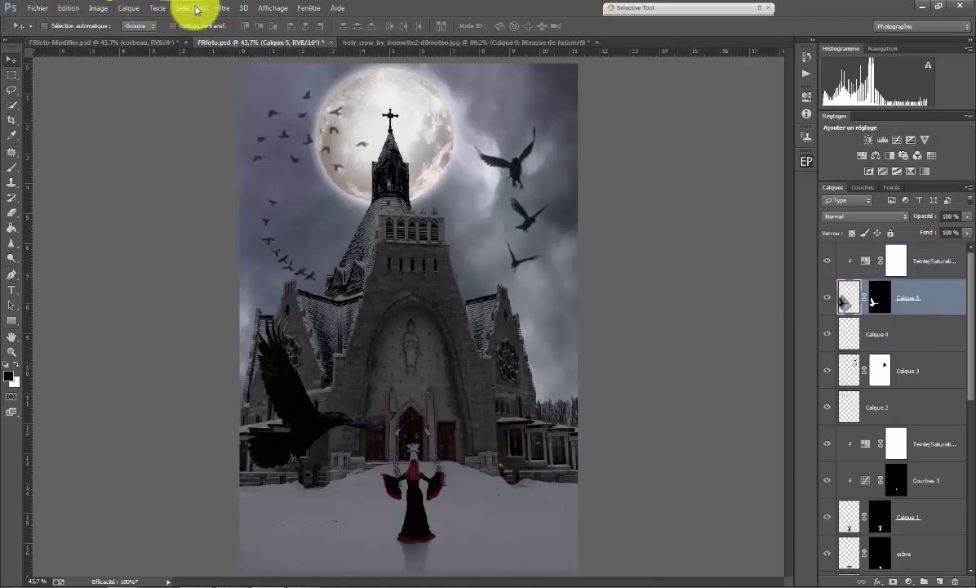
click(224, 8)
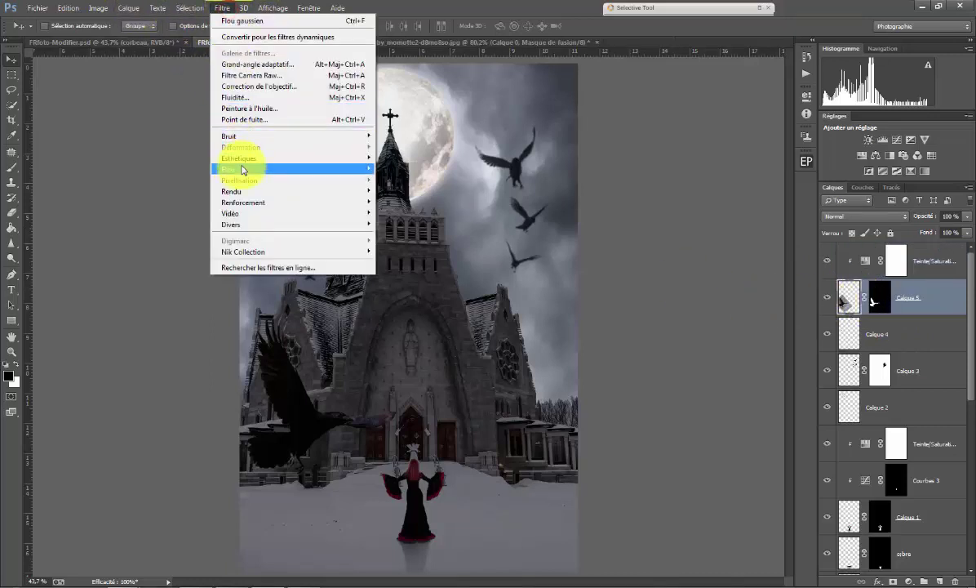
mouse_move(229, 169)
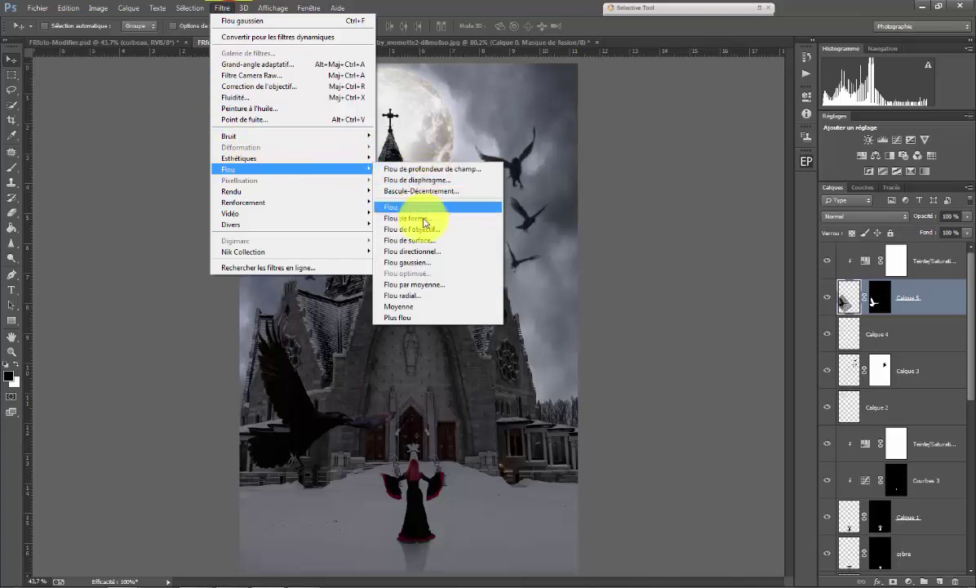
click(419, 263)
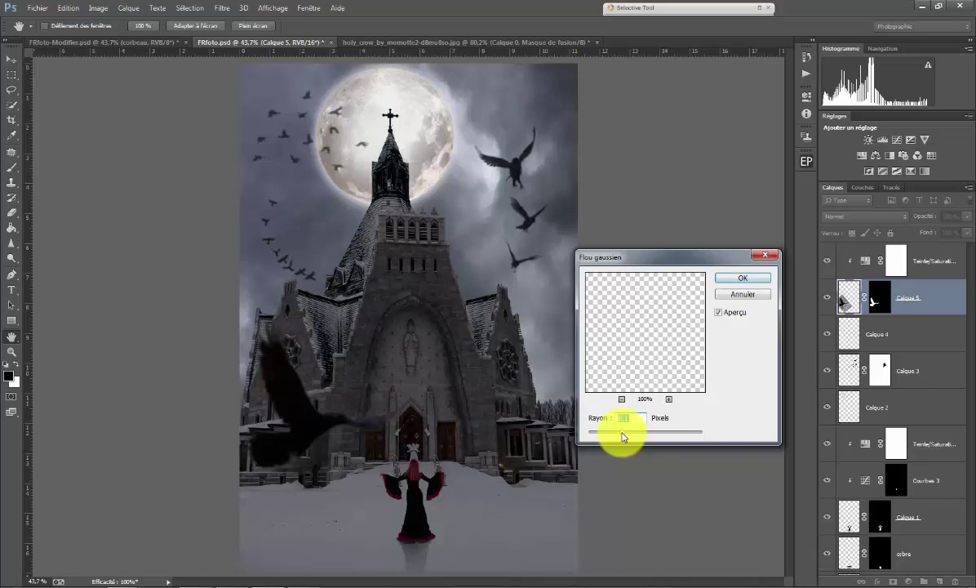
click(745, 278)
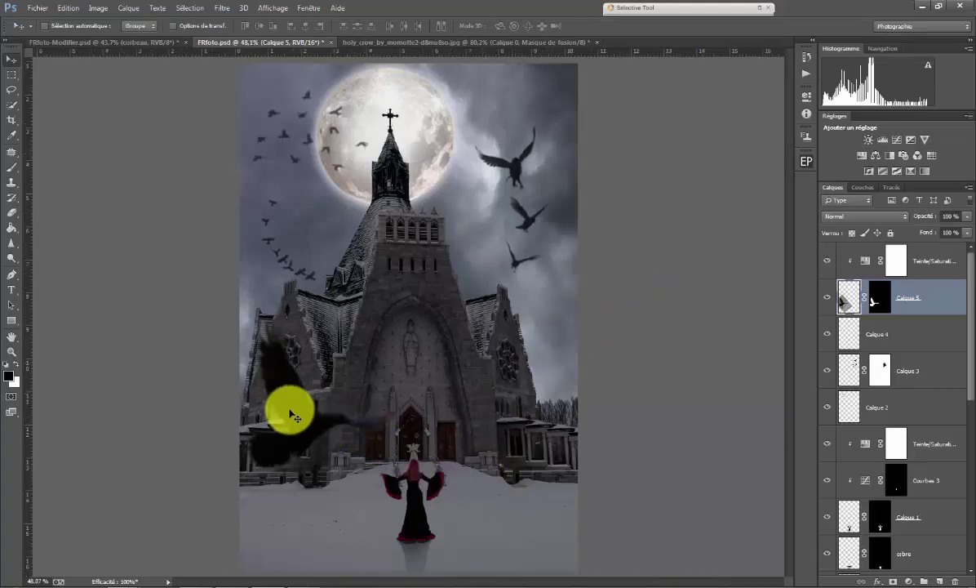
- Zoom in on the crow and undo its accidental move
scroll(290, 414, up, 1)
scroll(289, 413, up, 2)
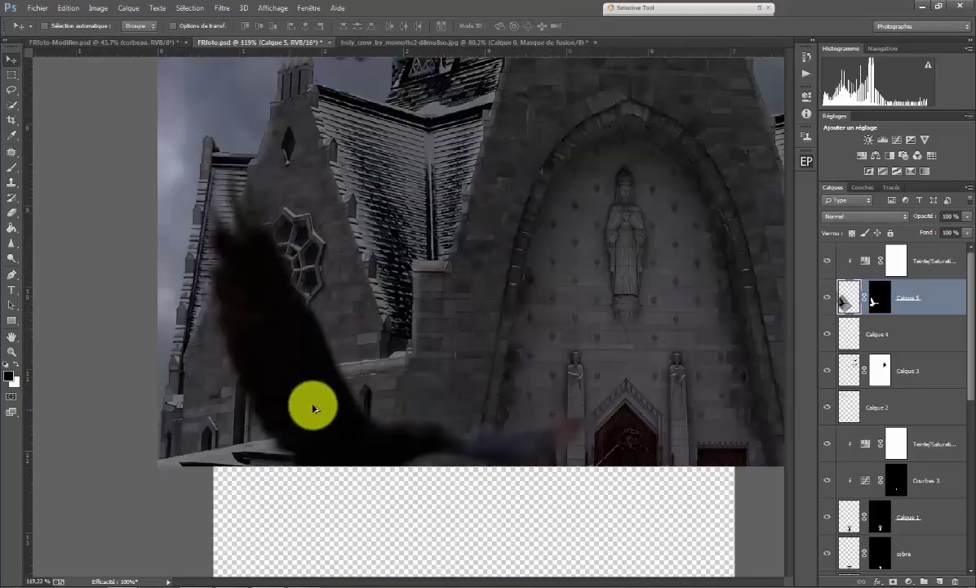
drag(789, 330, 788, 342)
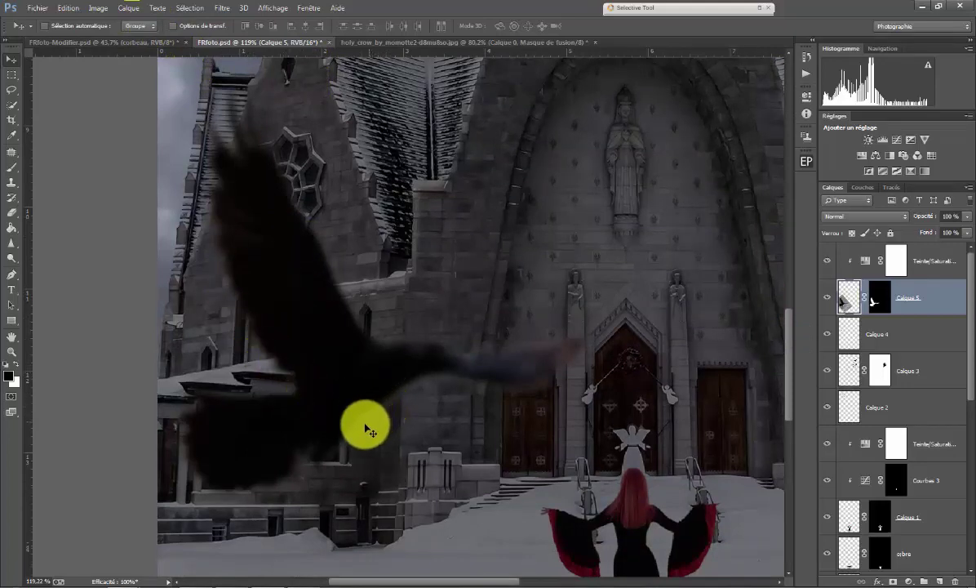
drag(353, 428, 359, 411)
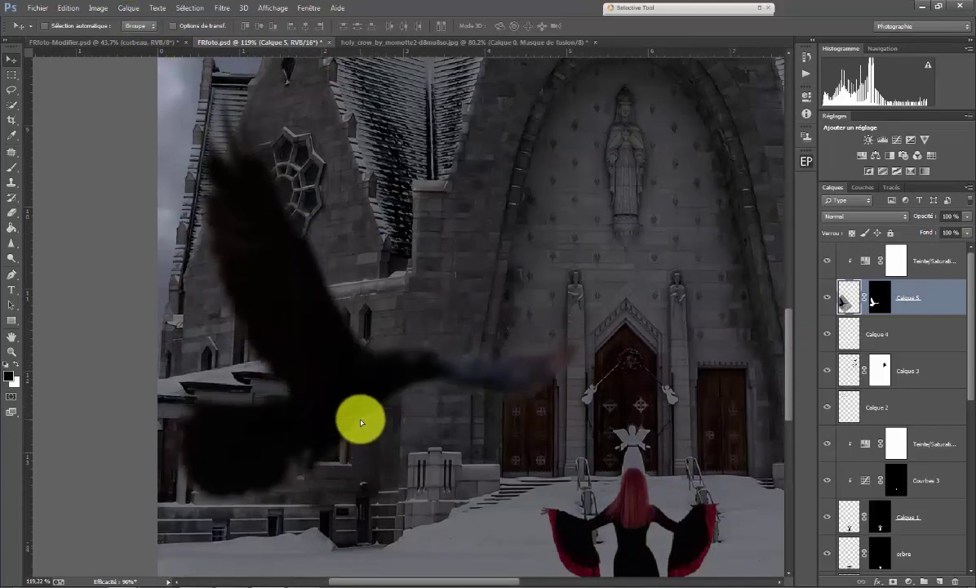
click(62, 10)
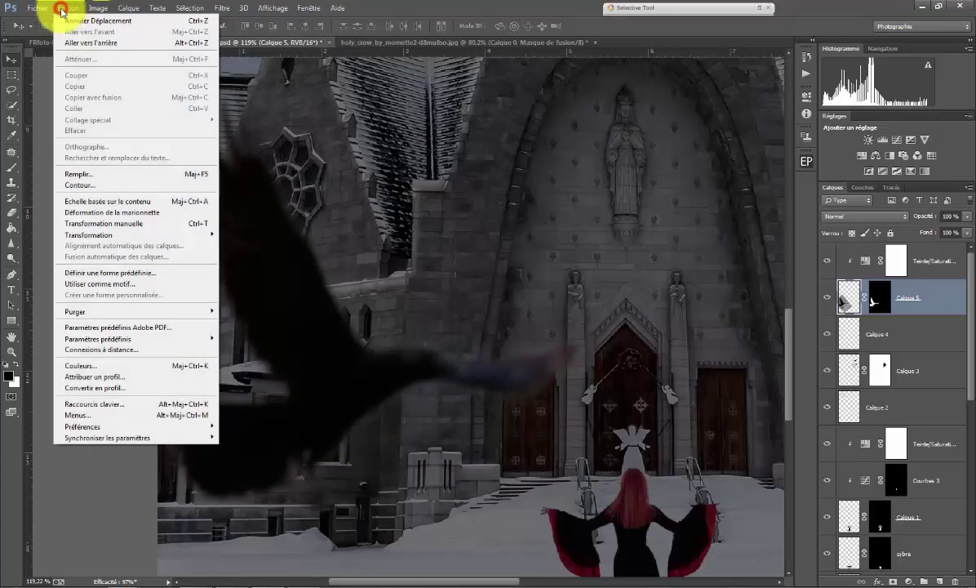
click(70, 17)
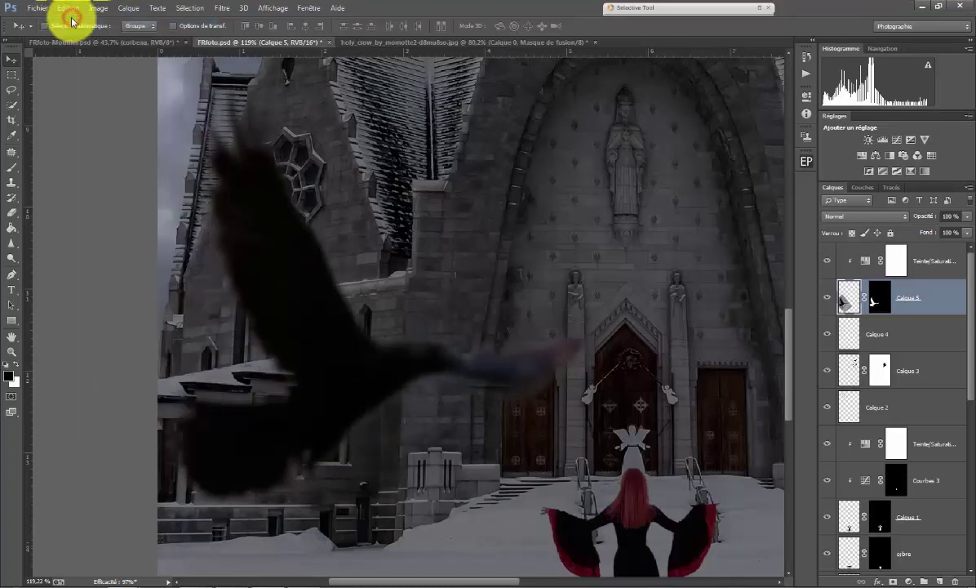
- Apply 75% Décontamination chromatique to the crow's mask, then zoom back out
click(128, 8)
mouse_move(195, 415)
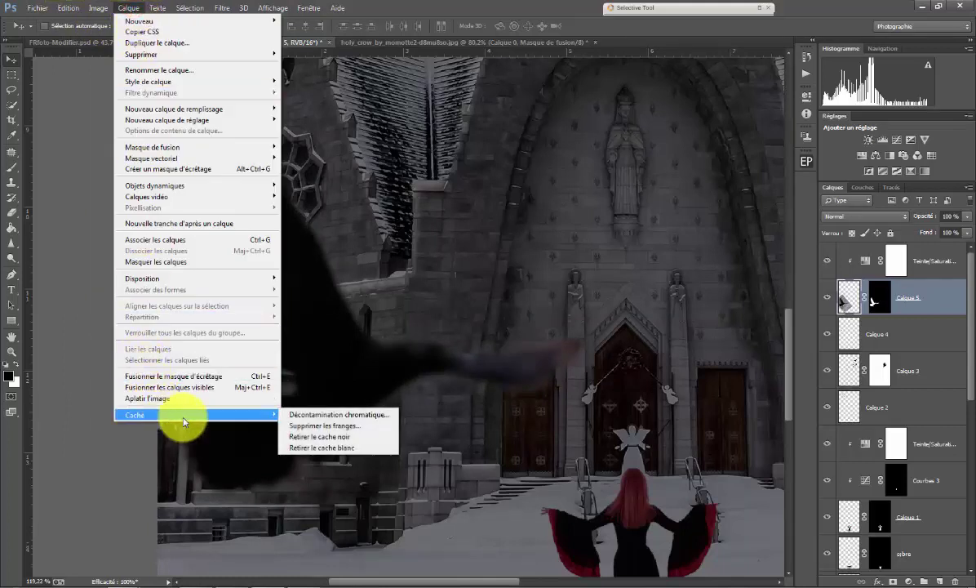
click(339, 419)
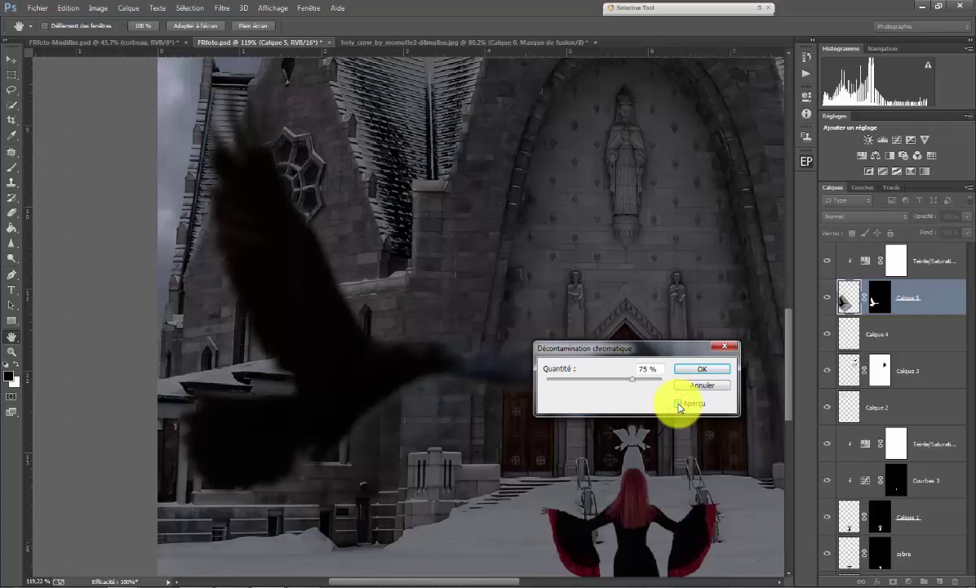
click(706, 369)
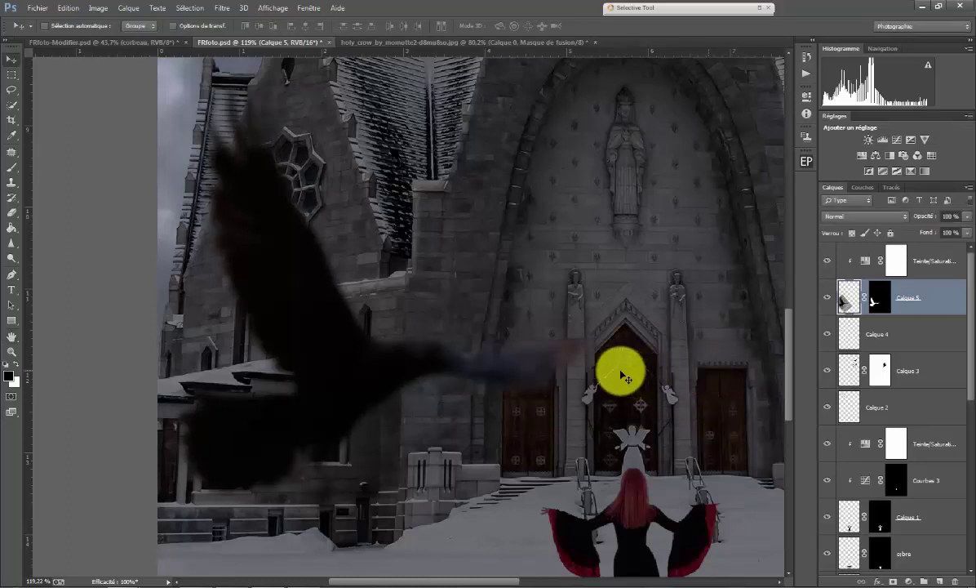
scroll(522, 365, down, 3)
scroll(523, 365, down, 3)
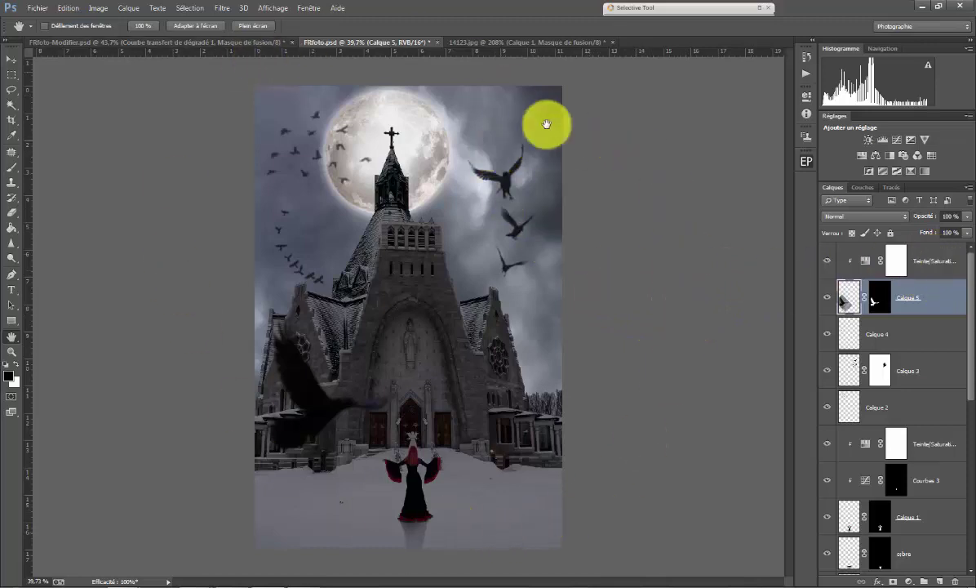
- Above the top Teinte/Saturation layer, add a radial, inverted gradient fill at 288% scale
click(930, 264)
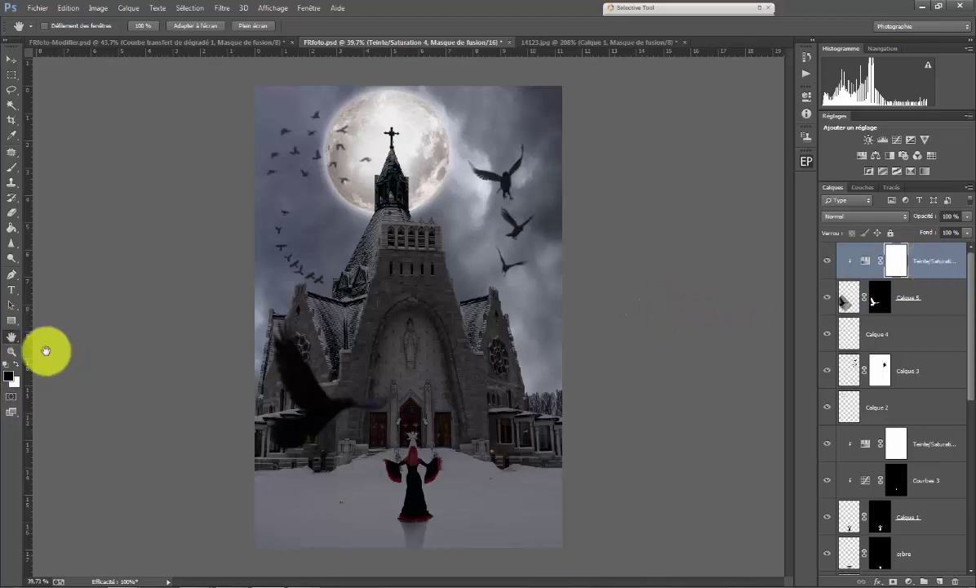
double_click(12, 336)
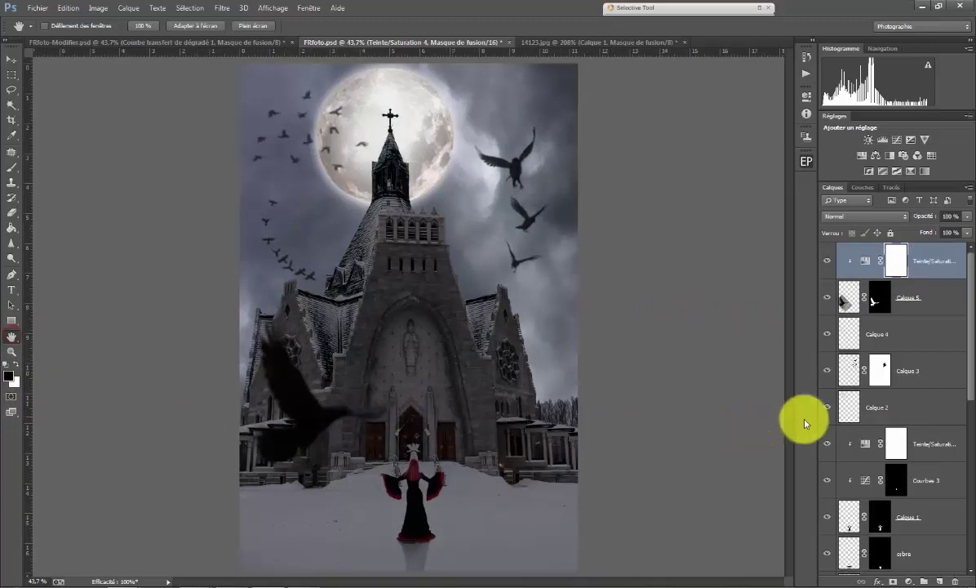
click(912, 582)
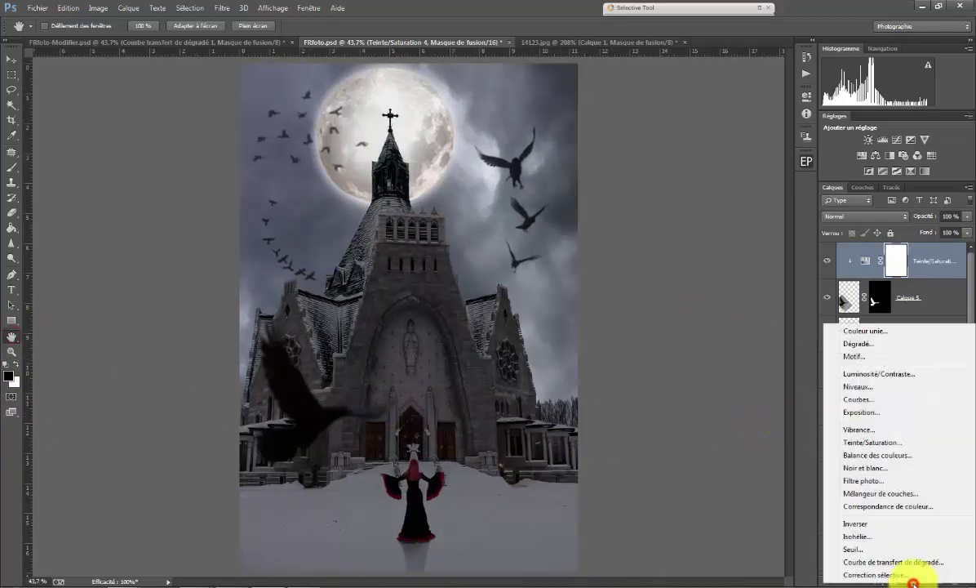
click(866, 344)
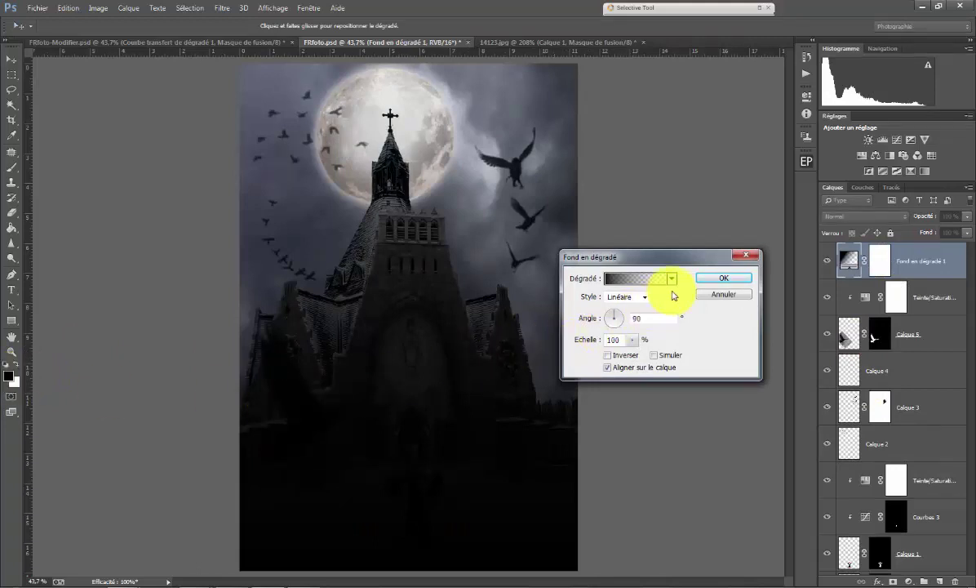
click(625, 298)
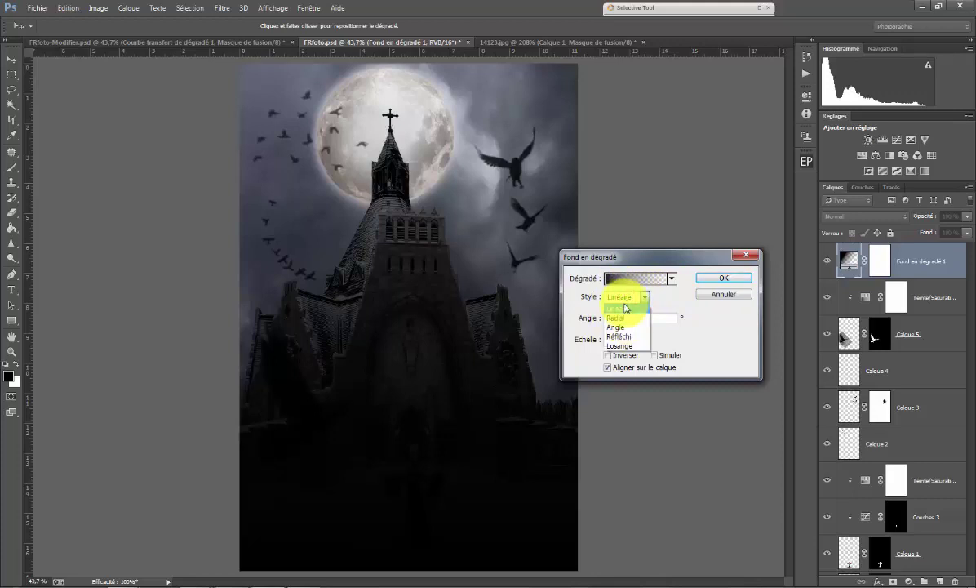
click(619, 318)
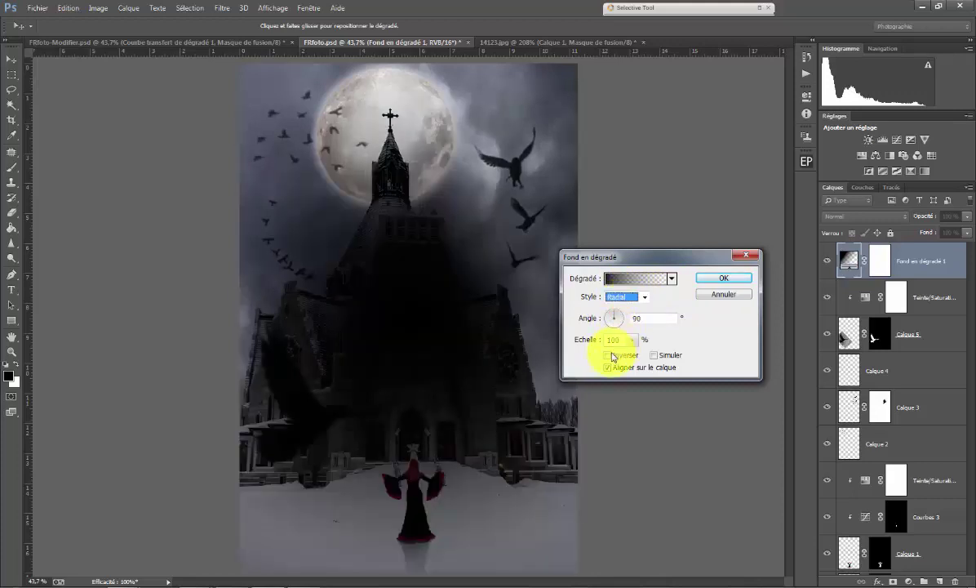
click(609, 358)
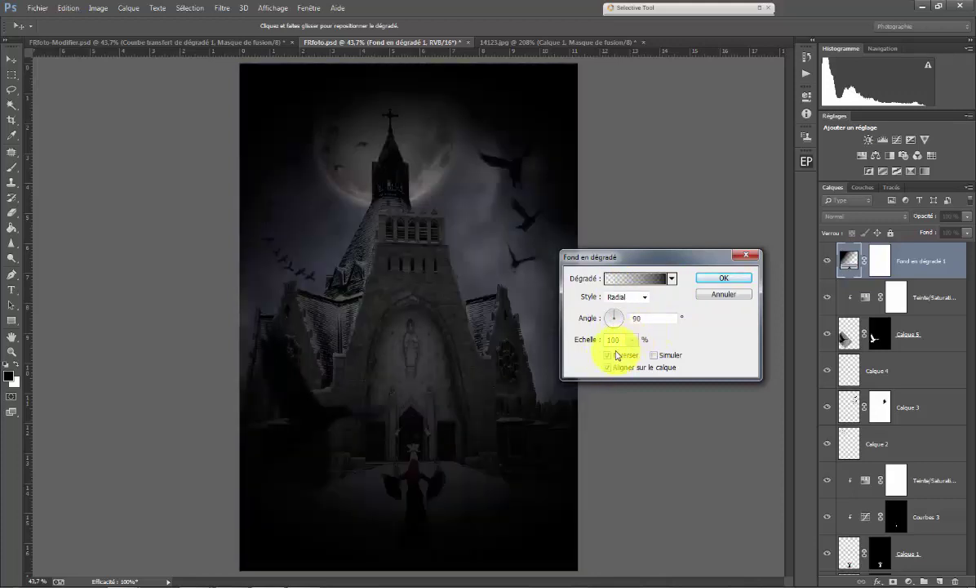
click(637, 340)
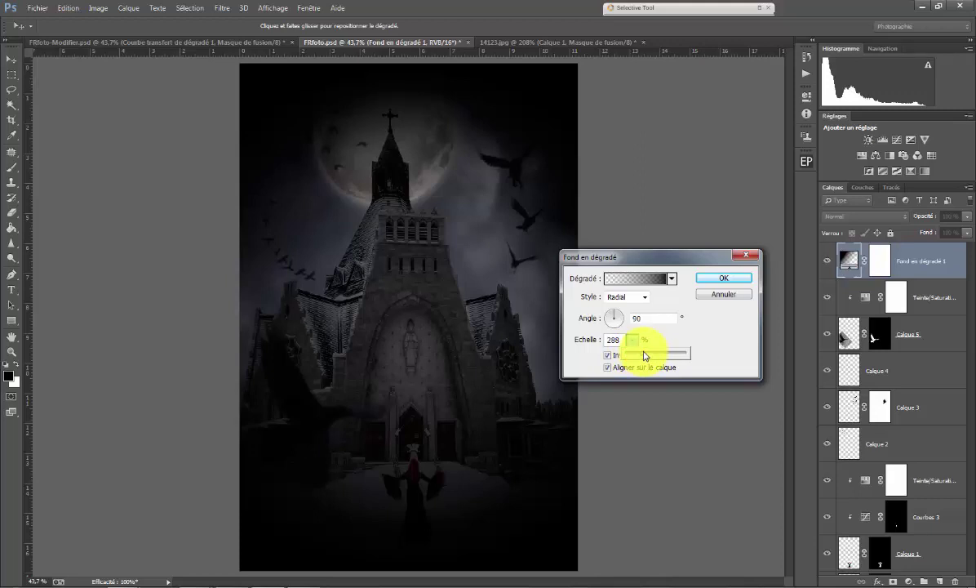
click(729, 278)
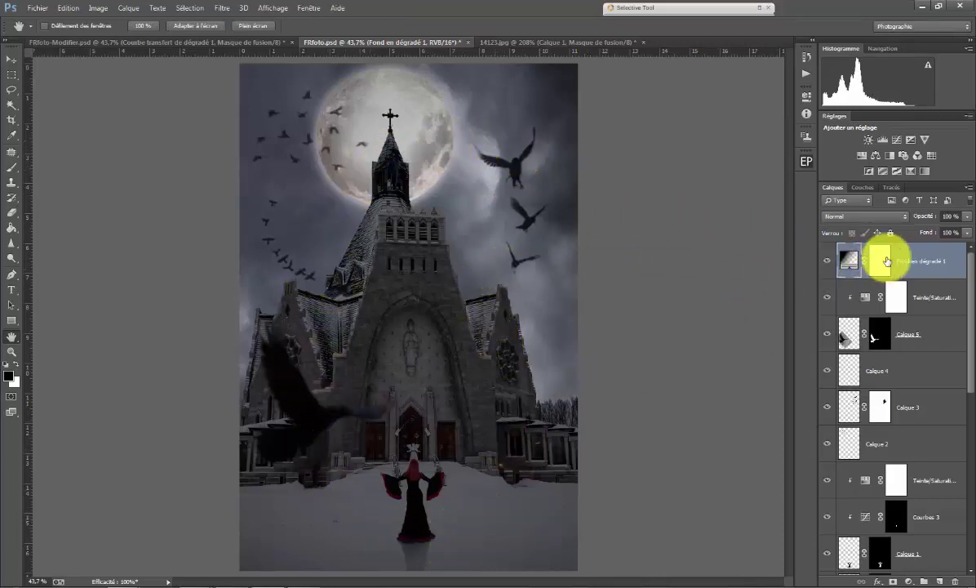
- Paint black with a 772 px brush on the gradient mask over the image centre
click(879, 262)
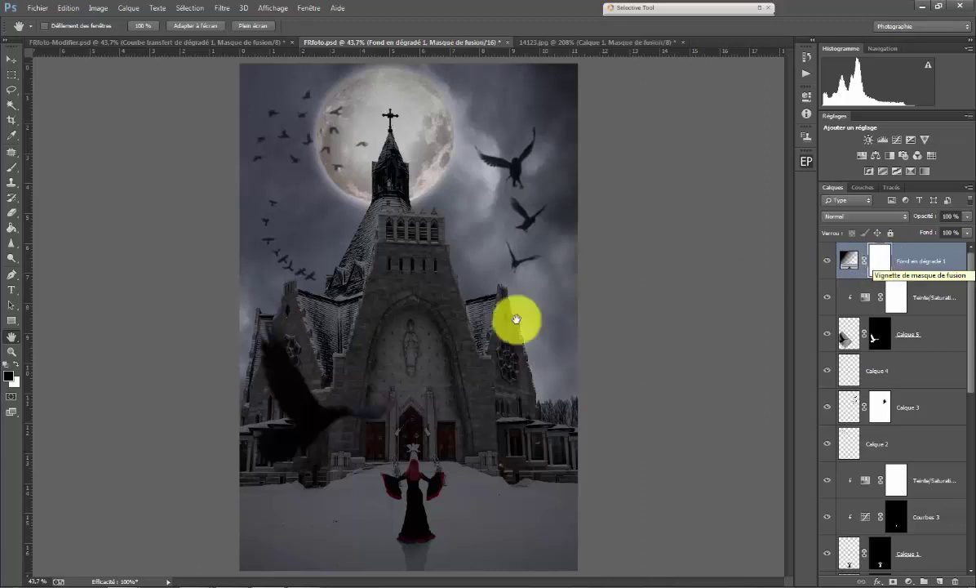
click(14, 167)
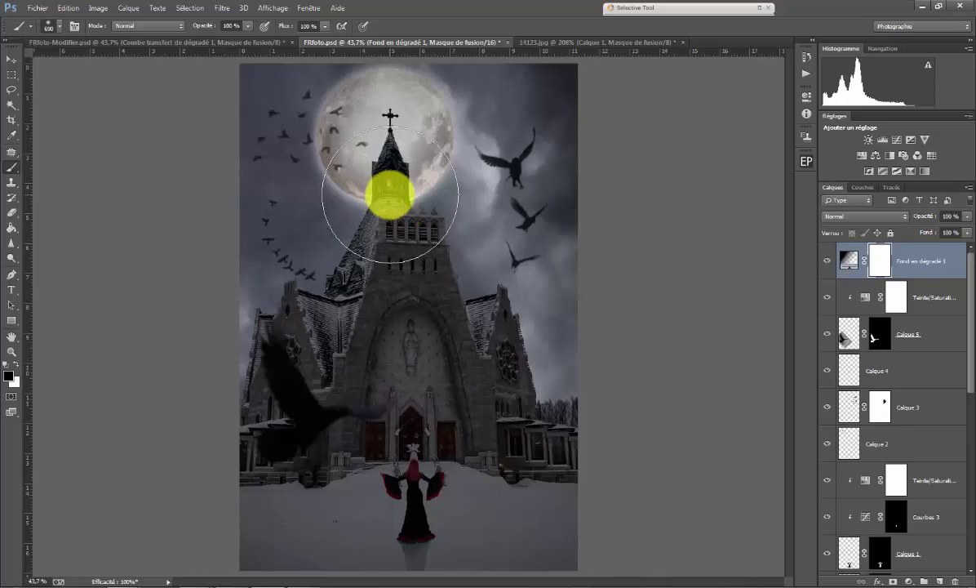
drag(391, 194, 398, 190)
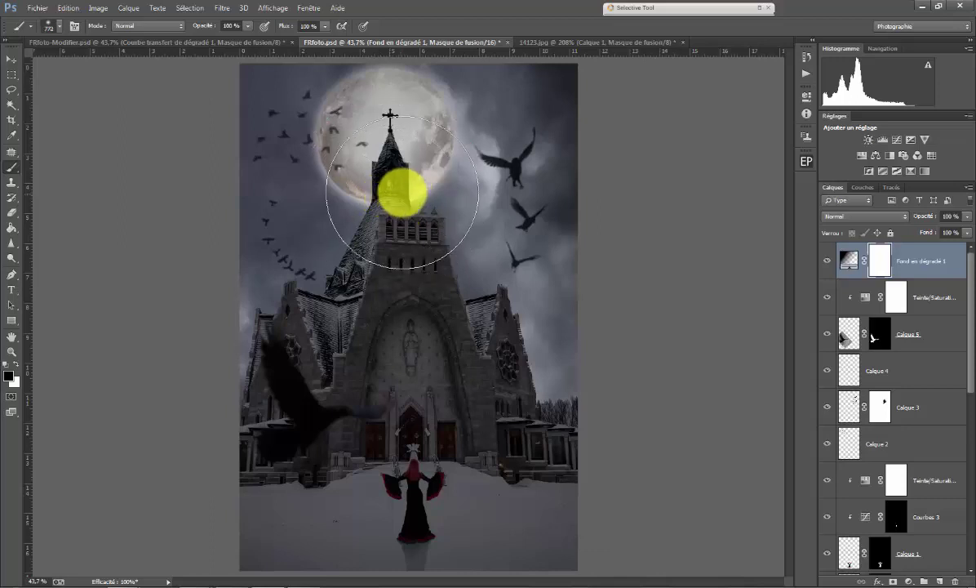
click(399, 175)
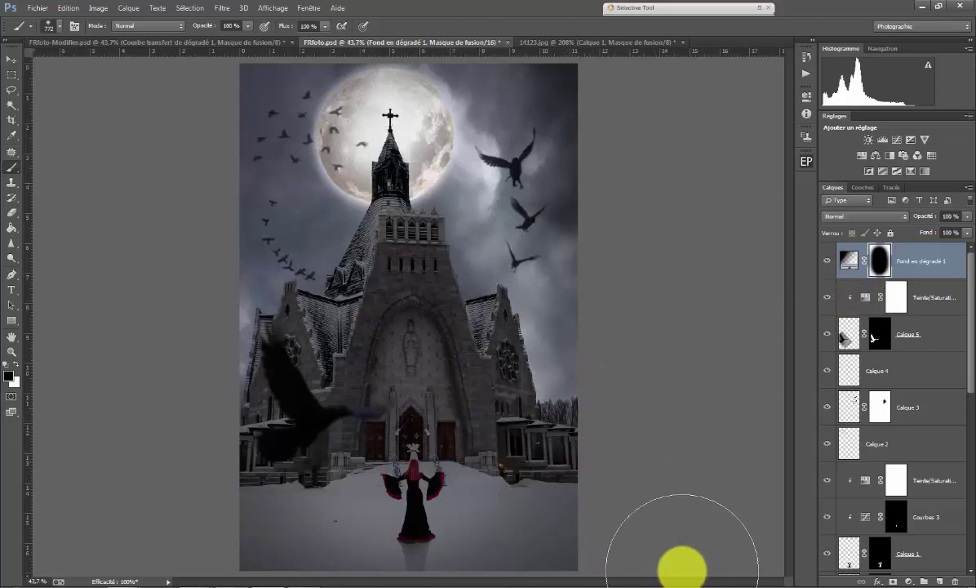
- Add a gradient map adjustment using the Violet, orange gradient preset
click(910, 583)
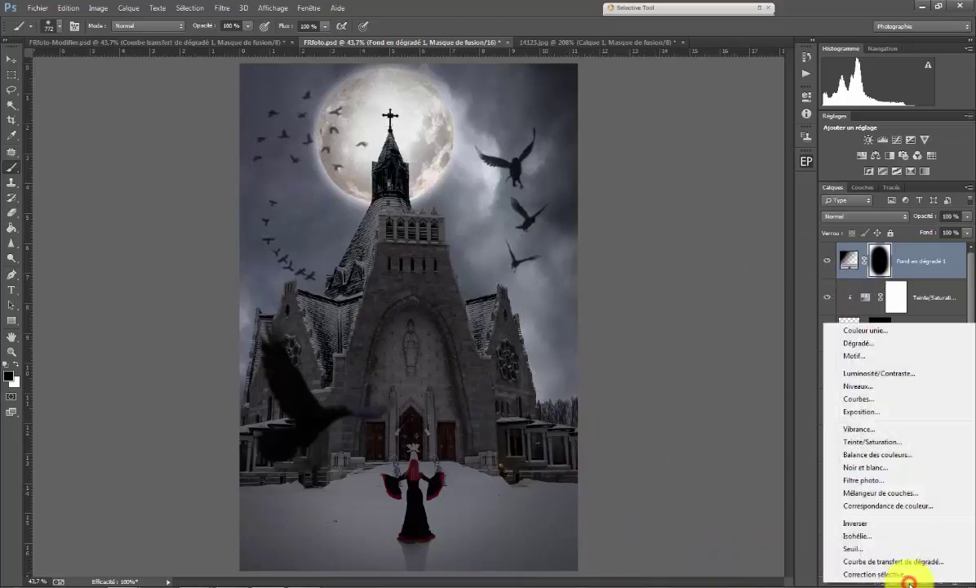
click(899, 563)
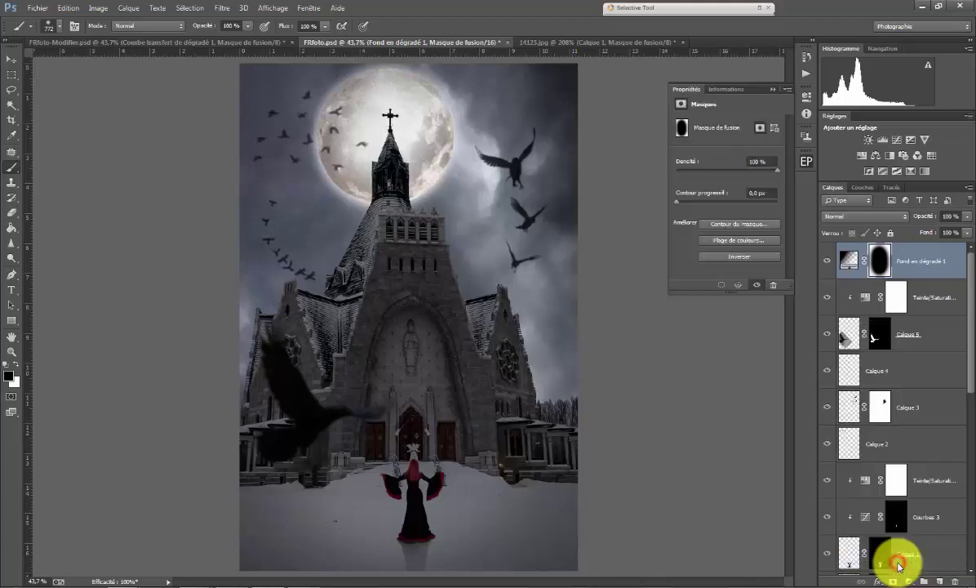
click(726, 131)
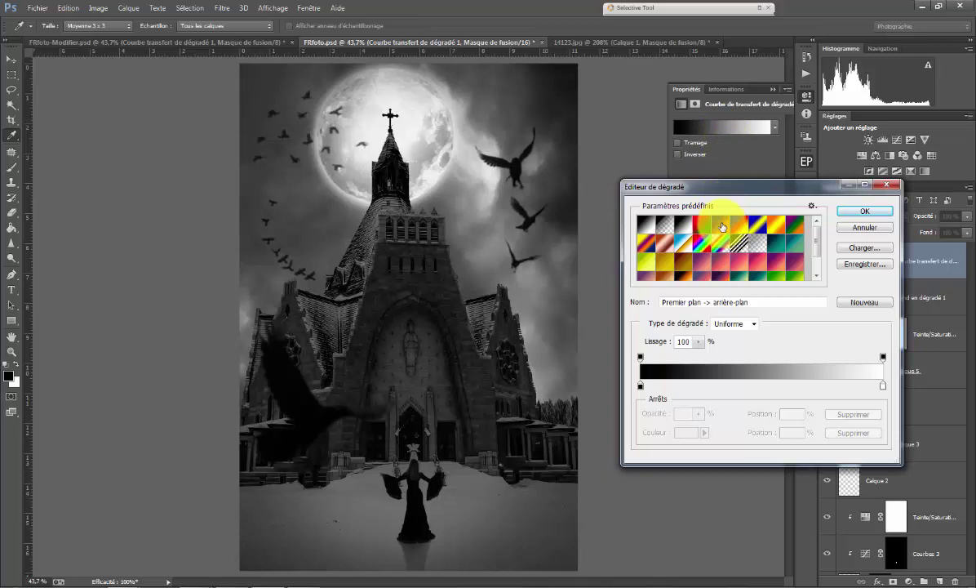
click(722, 225)
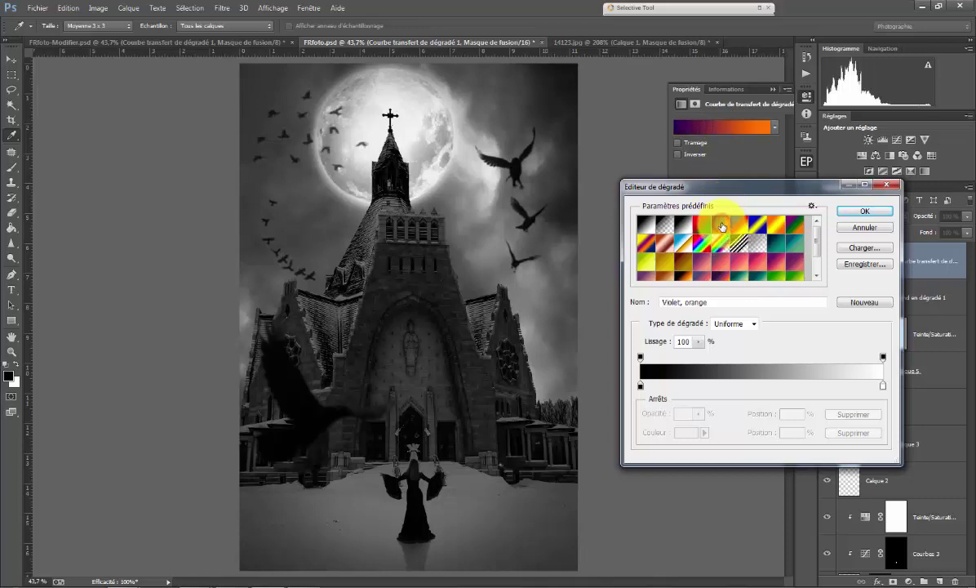
click(864, 212)
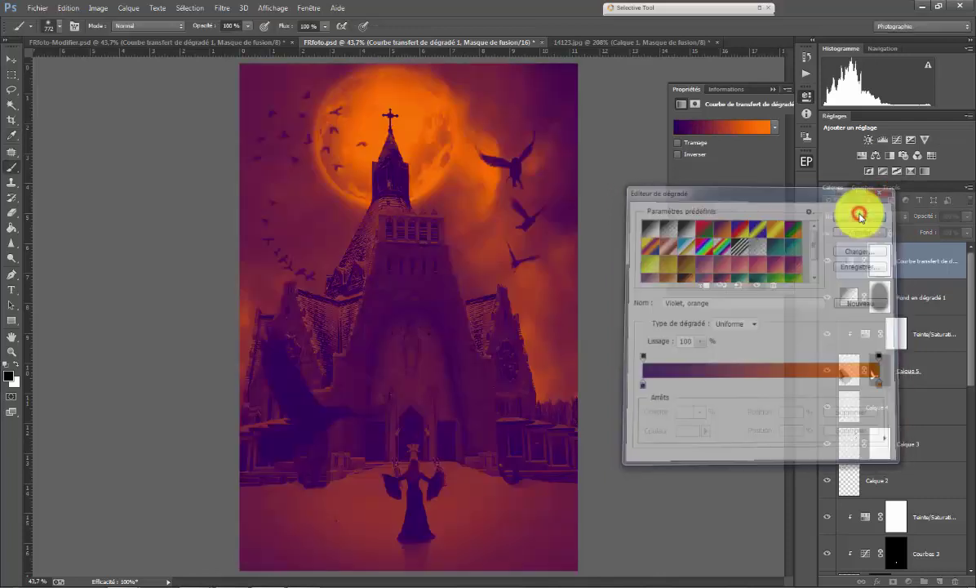
- Set the gradient map layer to Lumière tamisée at 23% opacity
key(b)
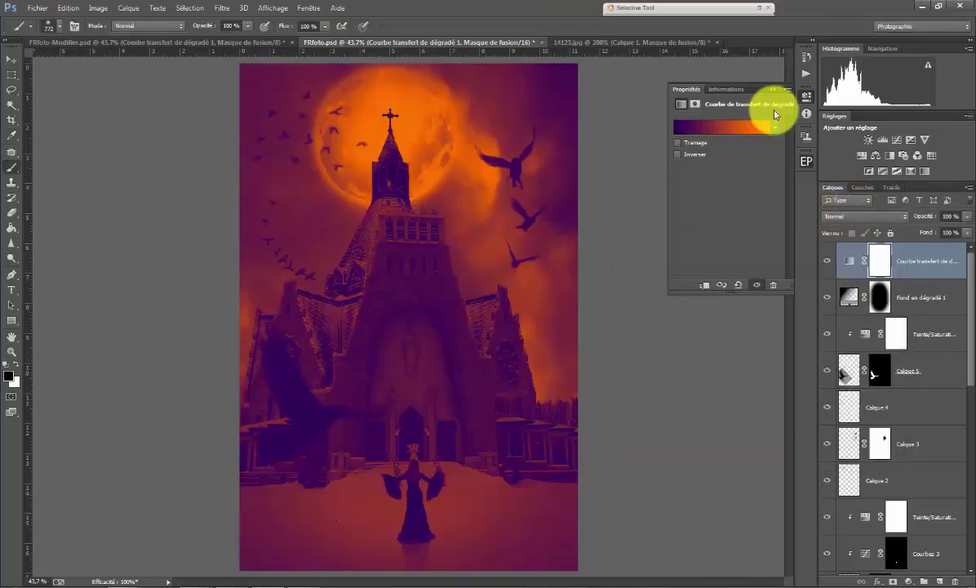
click(774, 89)
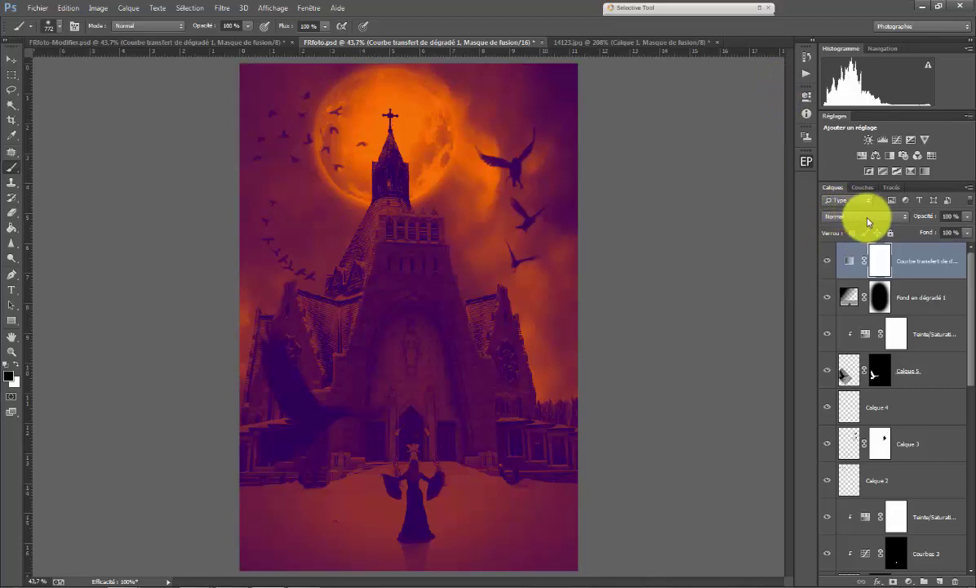
click(862, 216)
click(848, 377)
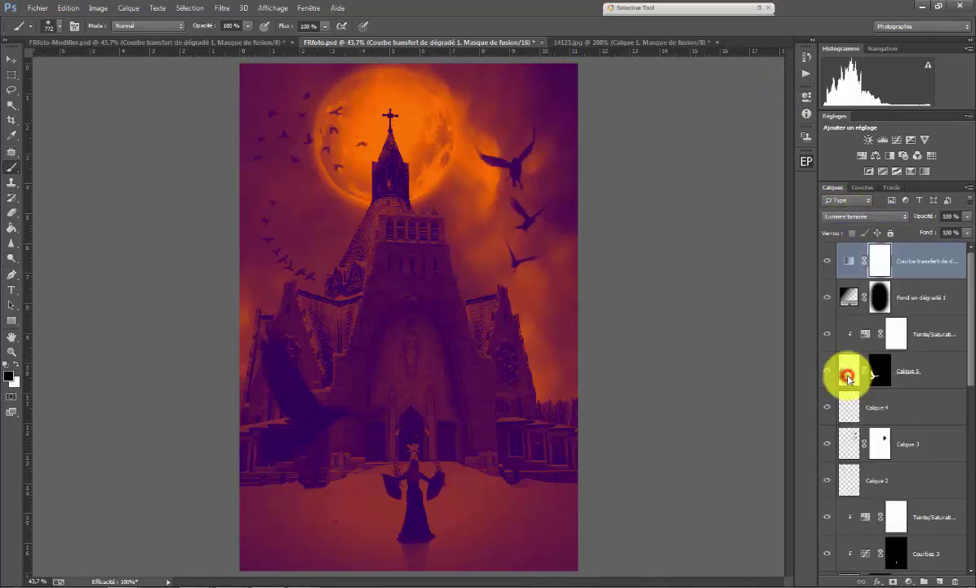
click(967, 215)
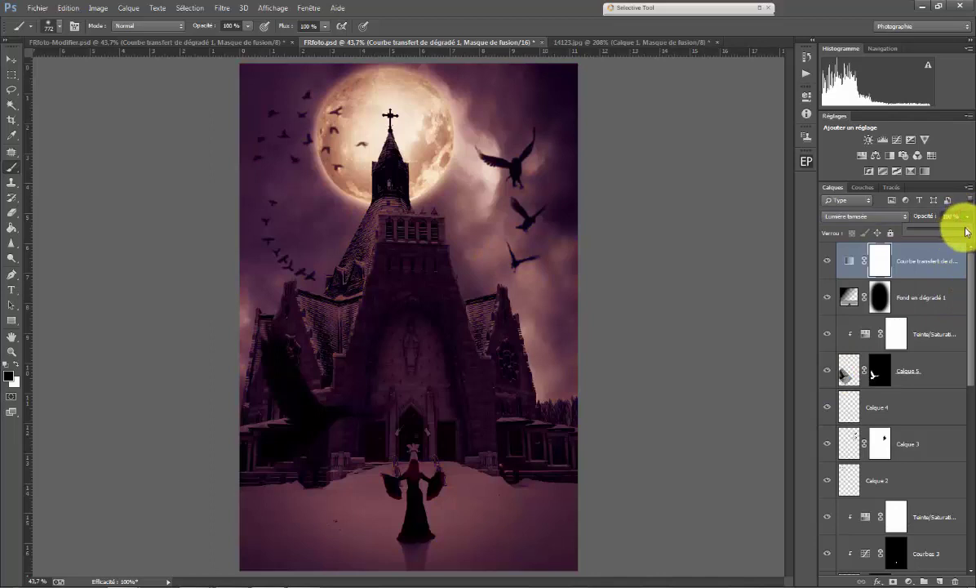
drag(967, 234, 928, 233)
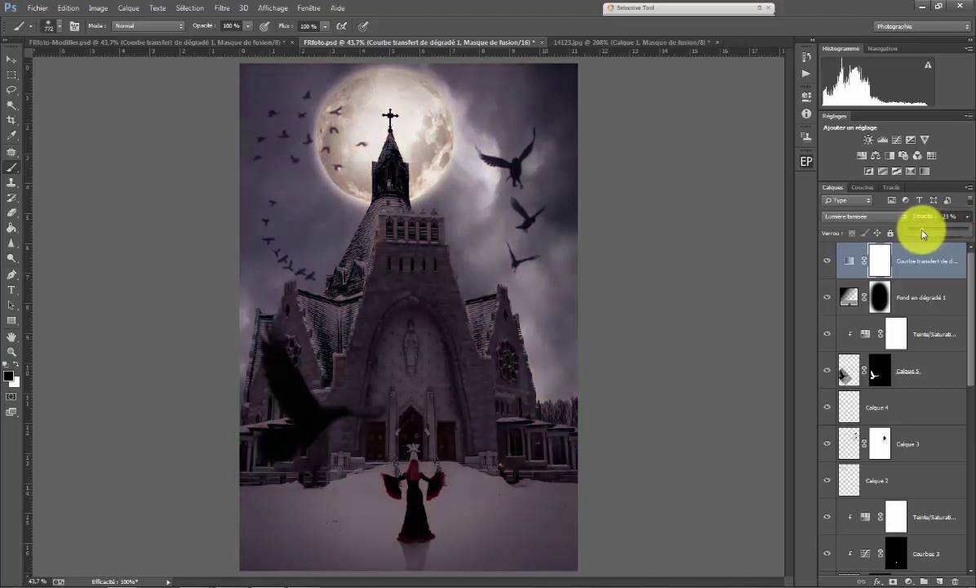
click(973, 267)
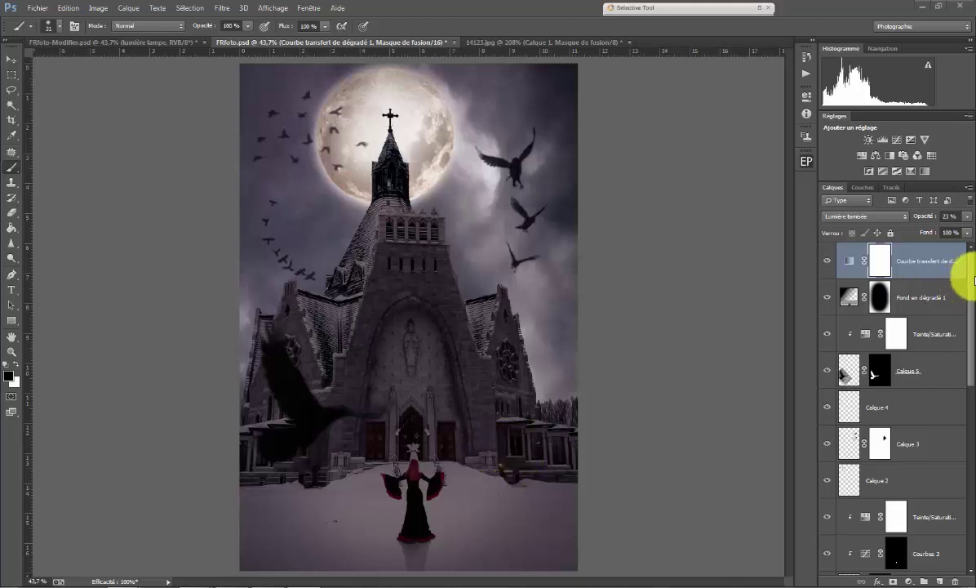
click(967, 278)
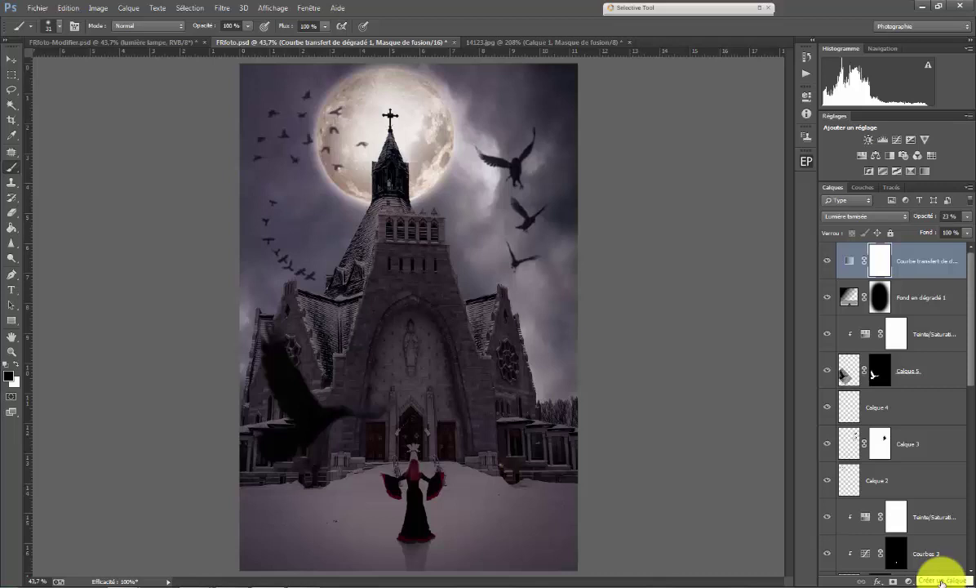
- Add a new layer and set the foreground colour to yellow #fdc328
click(941, 581)
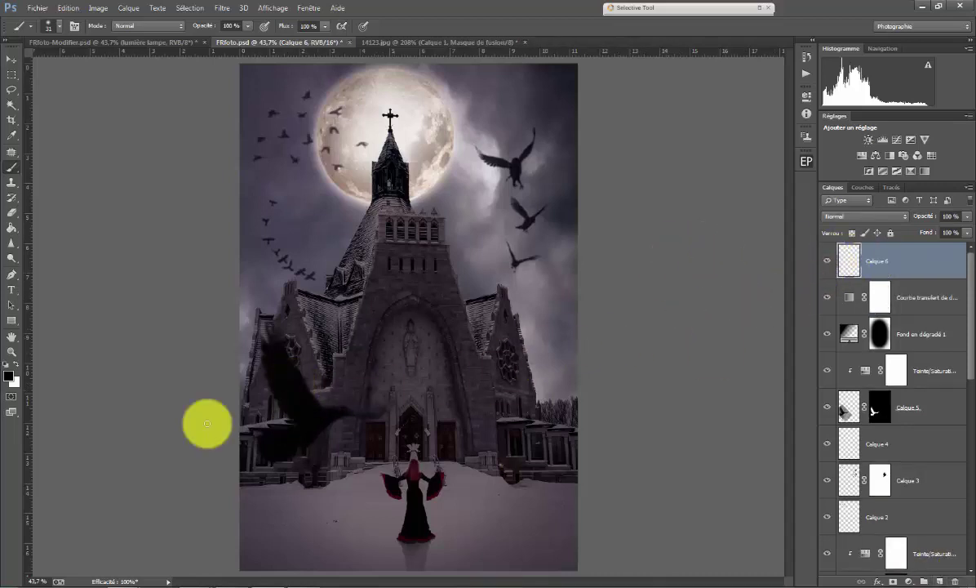
click(9, 375)
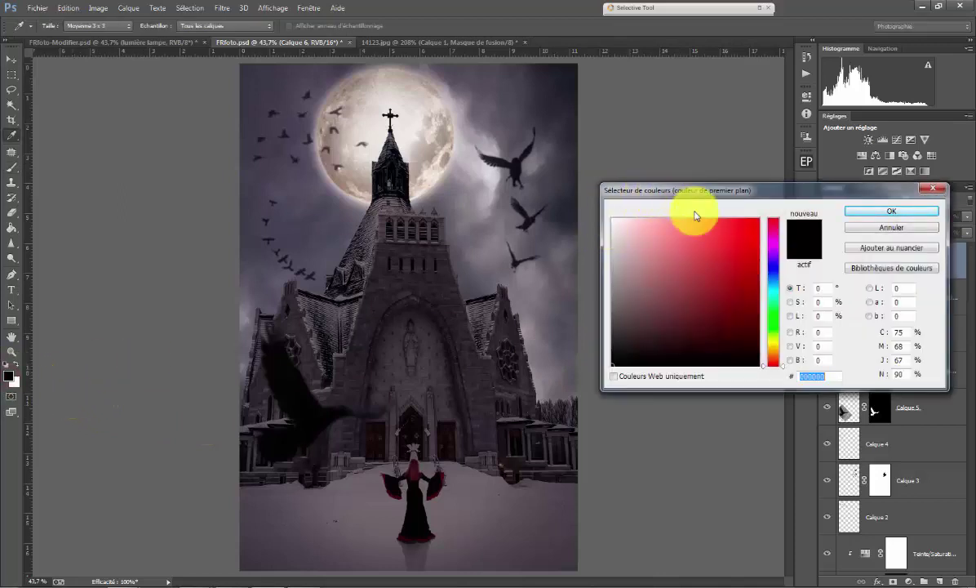
drag(782, 370, 786, 352)
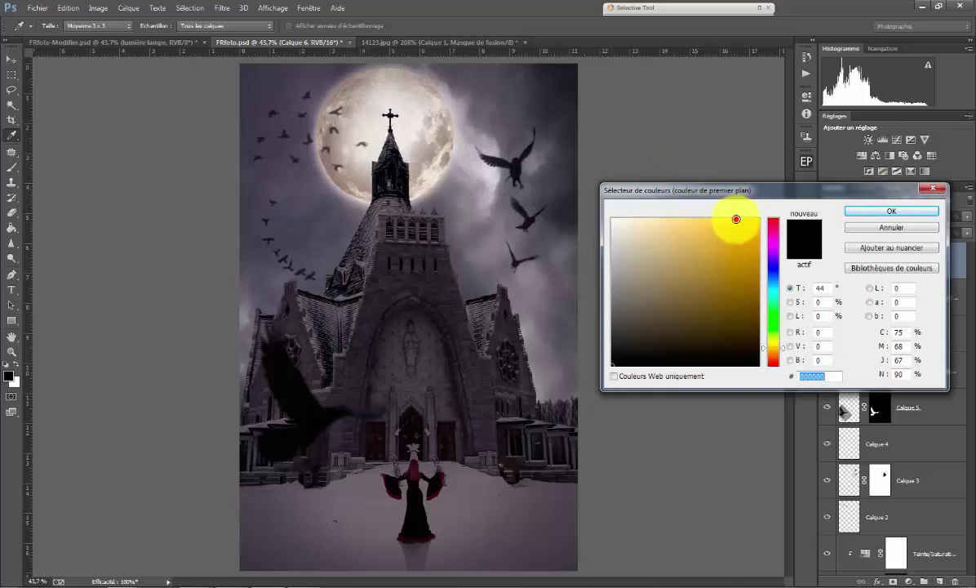
click(736, 219)
click(906, 212)
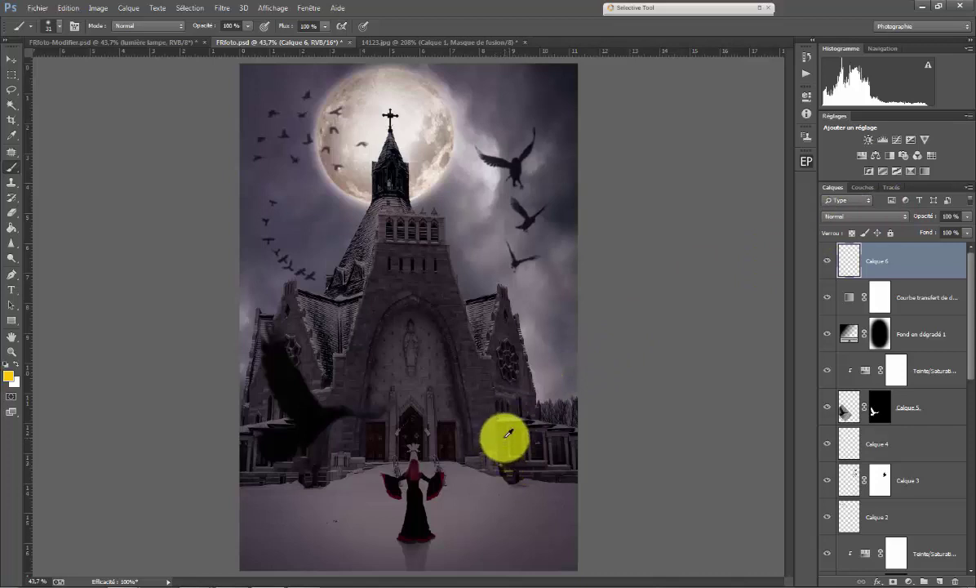
- Paint a 45 px lantern dot beside the church steps in Lumière tamisée, then add another layer
drag(506, 433, 512, 442)
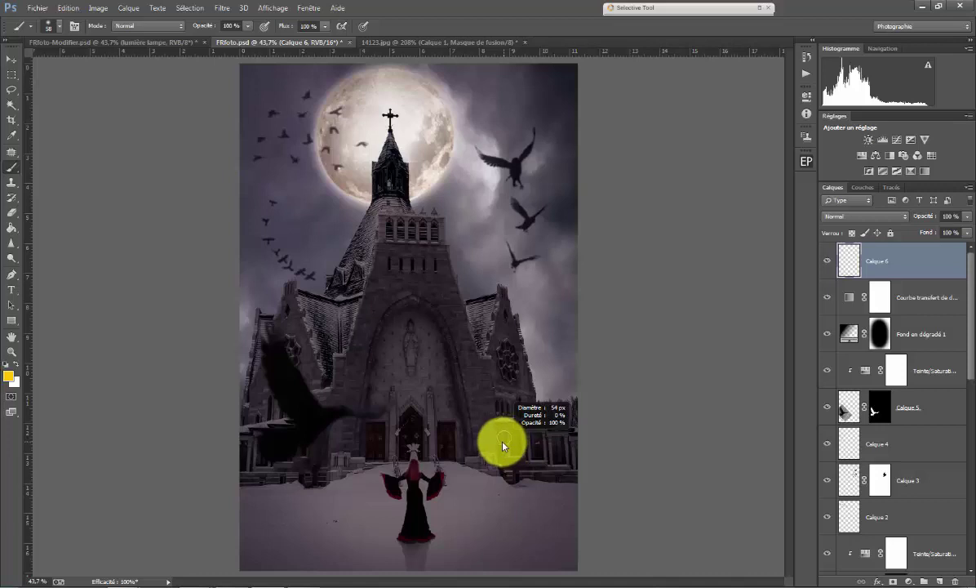
drag(503, 445, 499, 462)
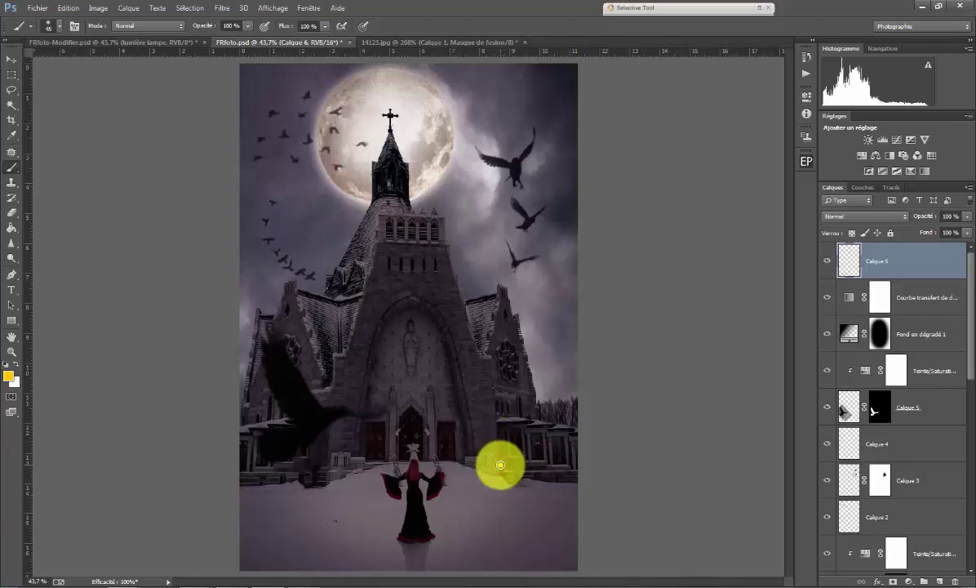
click(500, 465)
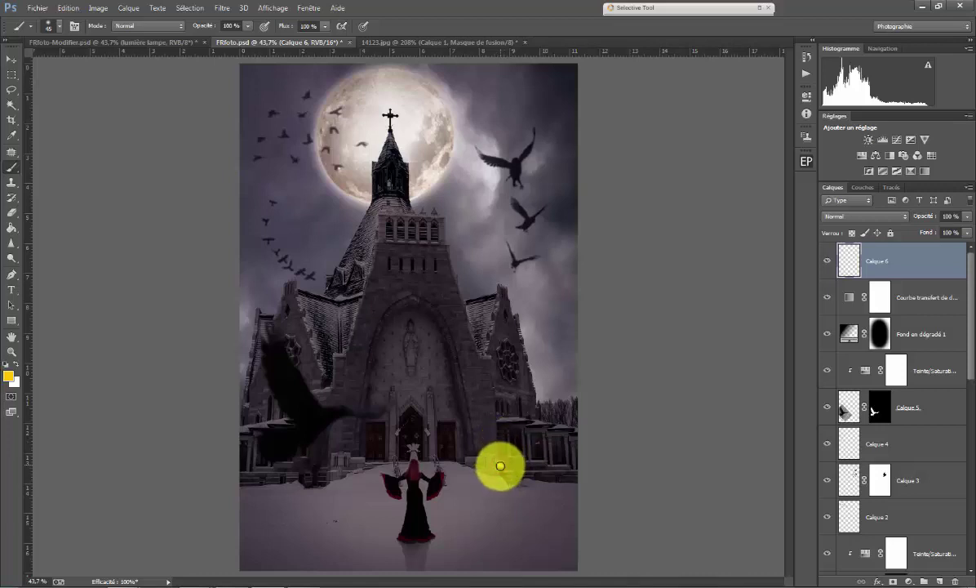
click(861, 216)
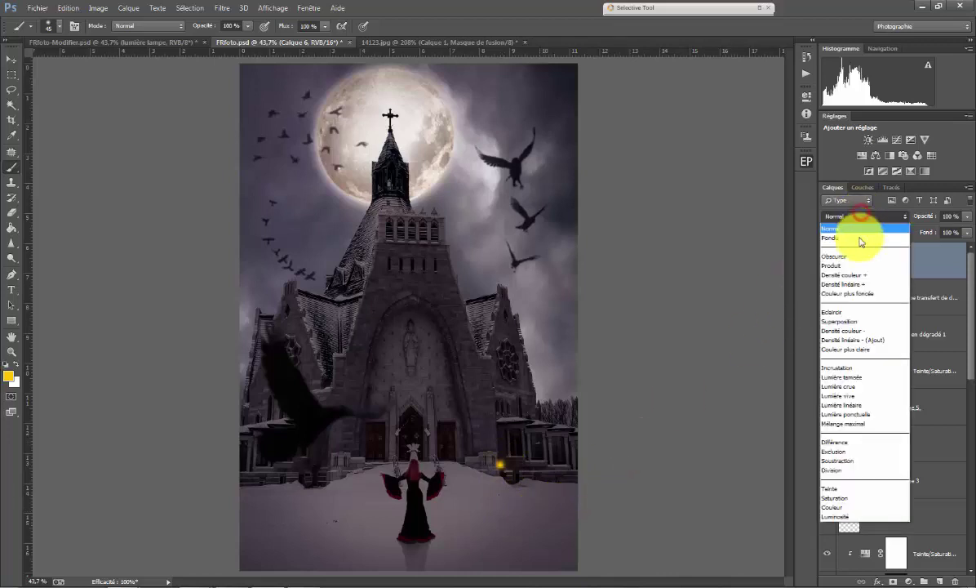
click(845, 377)
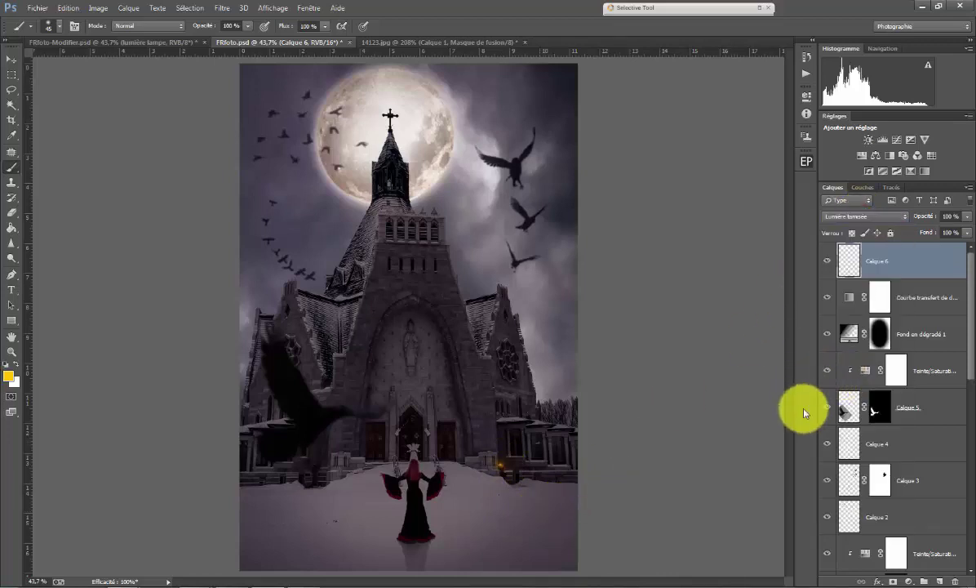
click(940, 582)
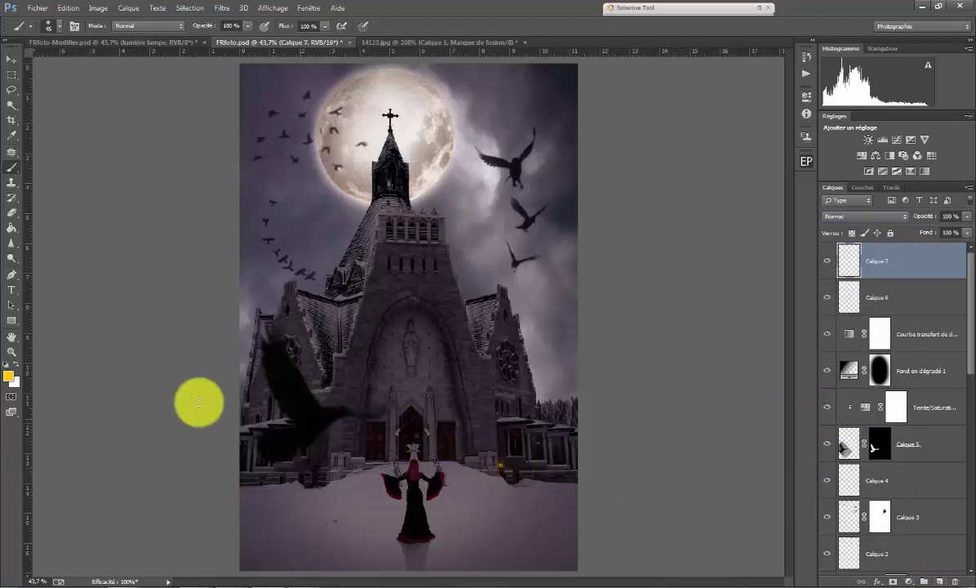
- Paint a 241 px #fbd367 glow over the lantern in Lumière tamisée, then add a new layer
click(10, 374)
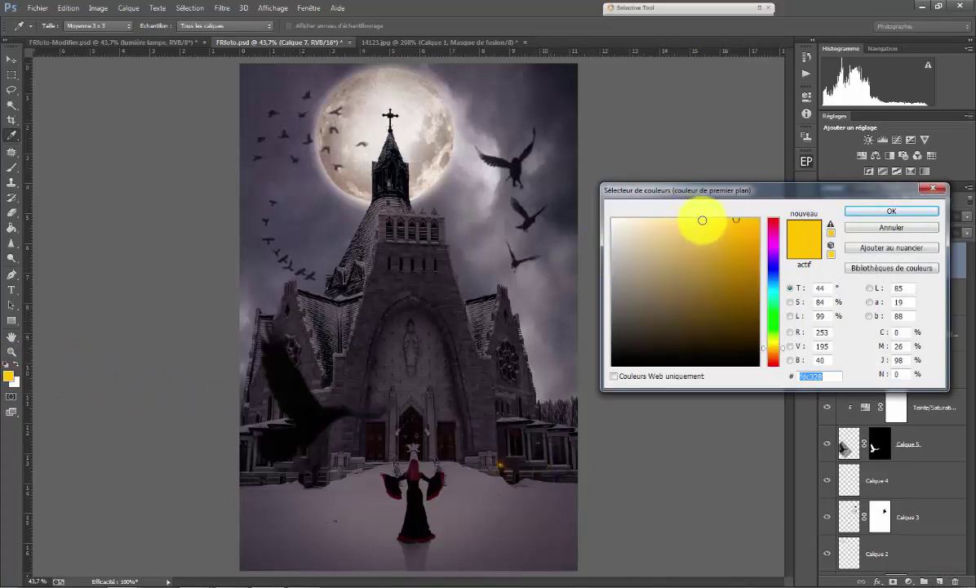
click(698, 220)
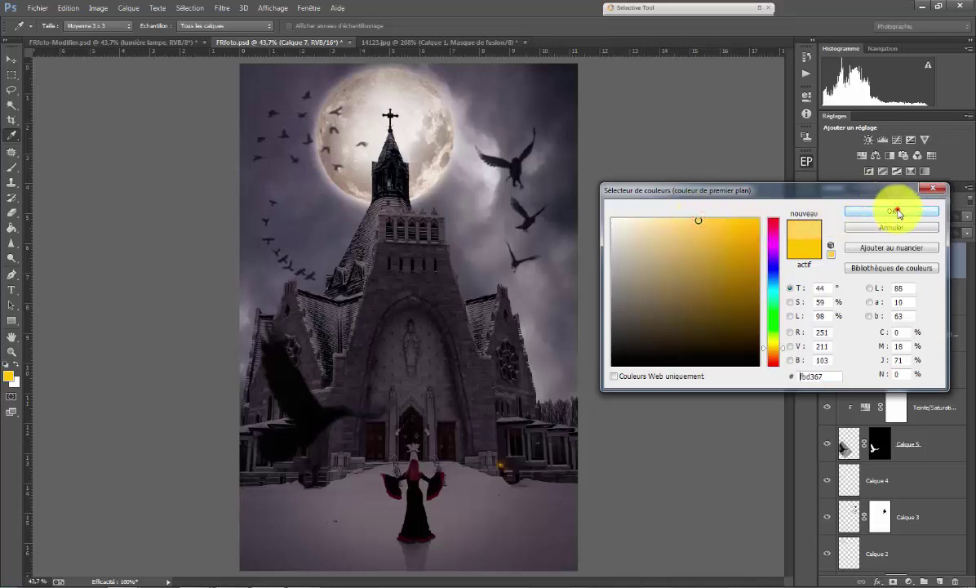
click(885, 210)
key(b)
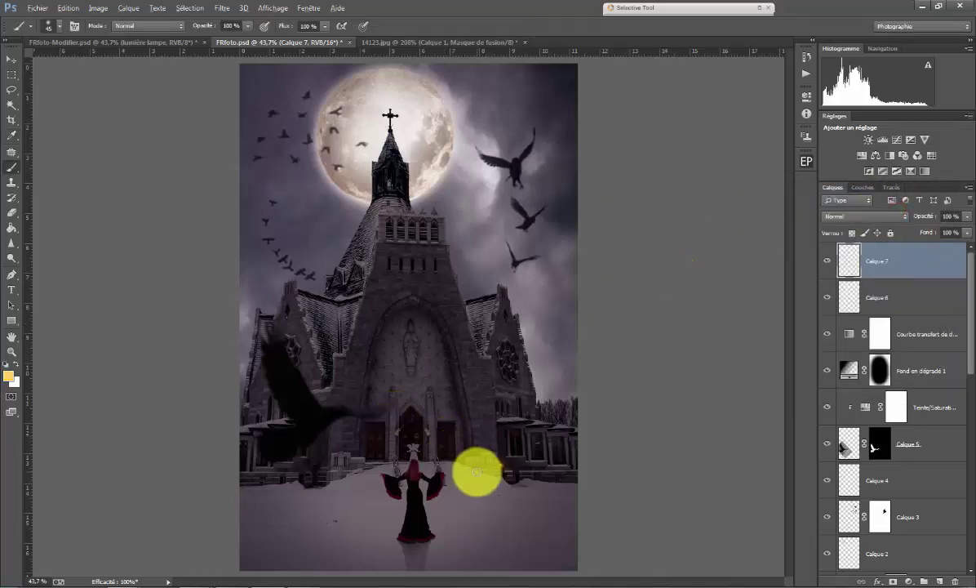
drag(478, 471, 503, 472)
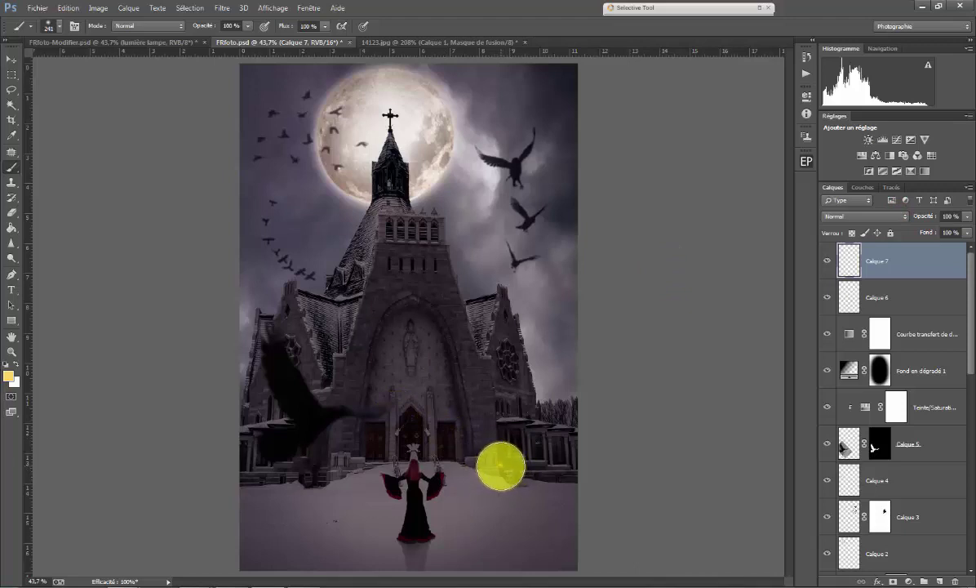
click(500, 466)
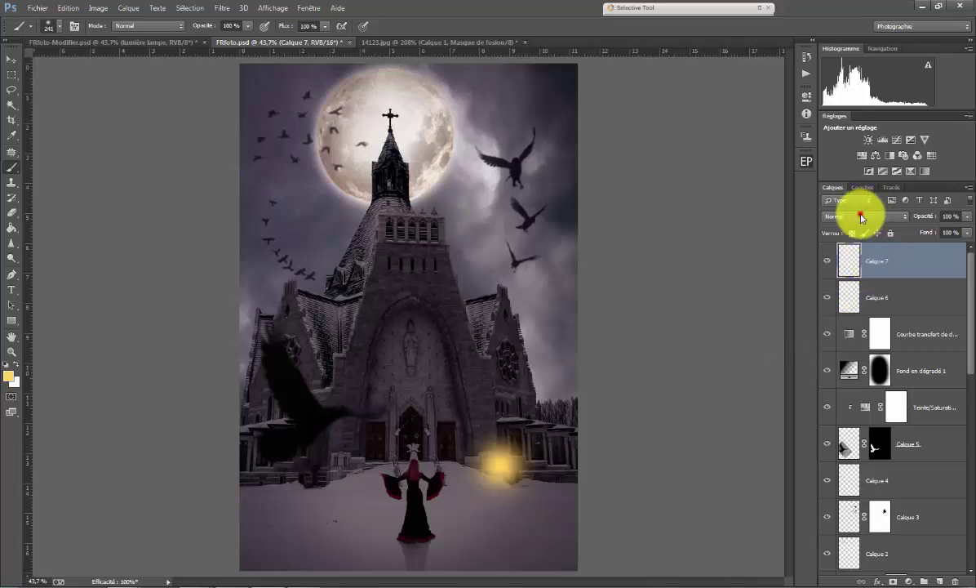
click(863, 217)
click(859, 378)
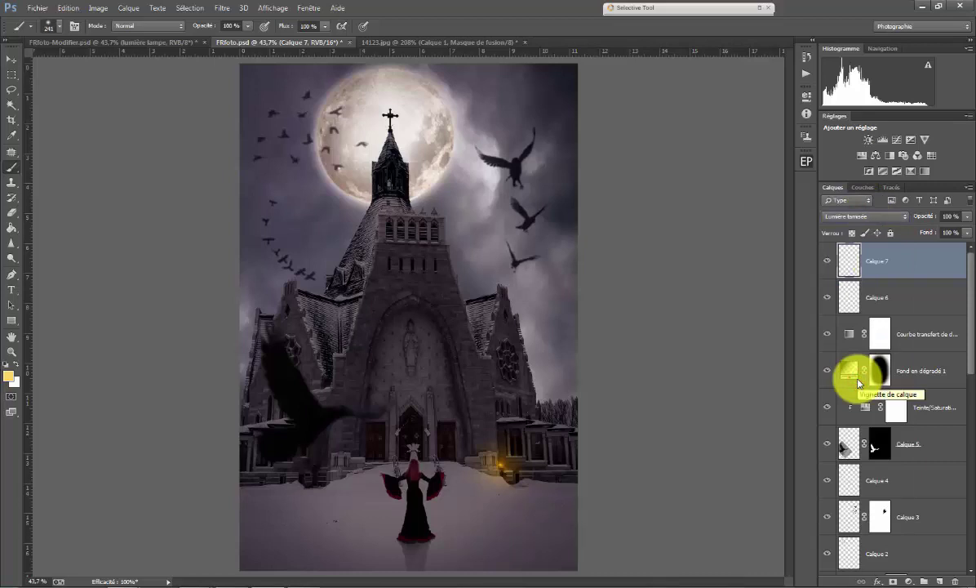
click(941, 580)
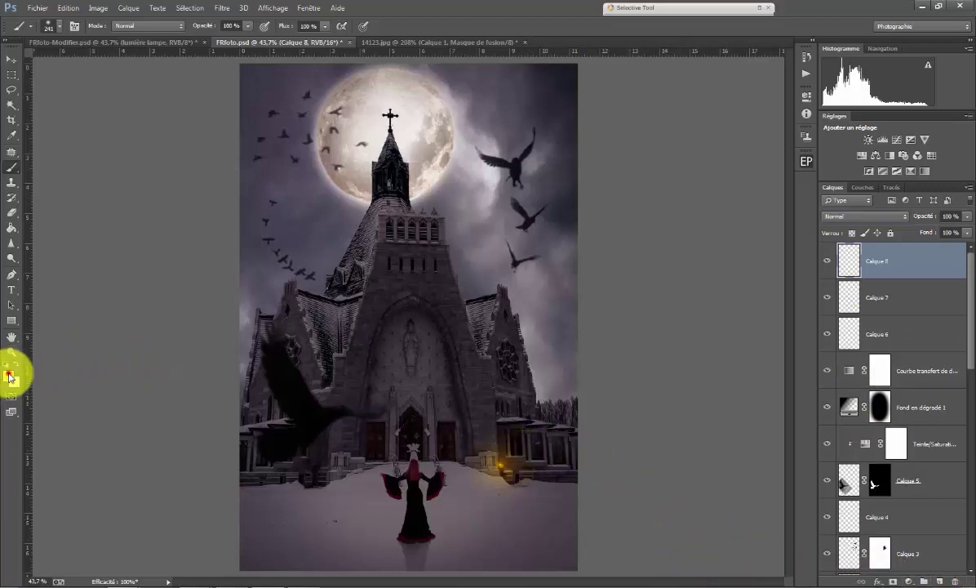
- Paint a wide pale yellow glow by the church doors with a 544 px brush, blended in soft light
click(8, 374)
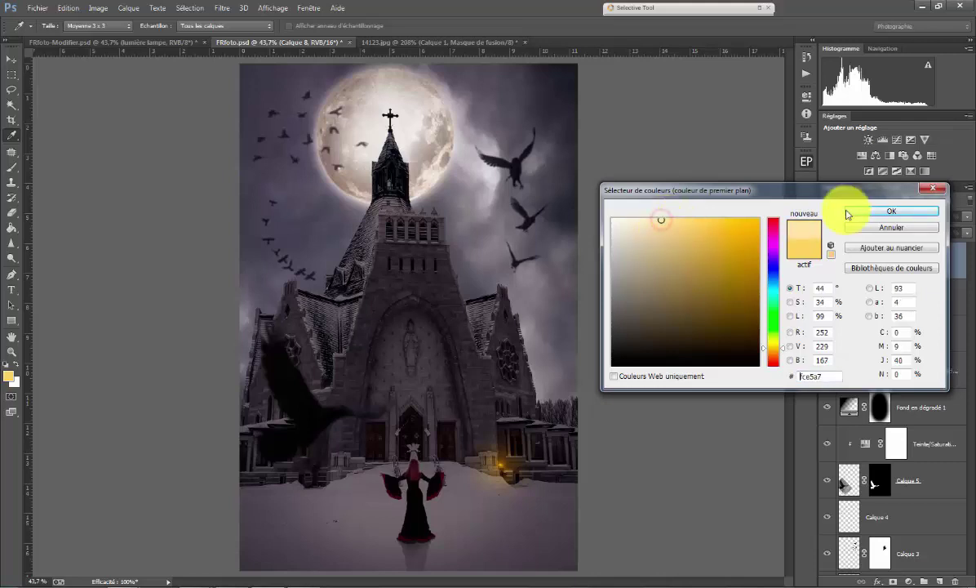
click(886, 210)
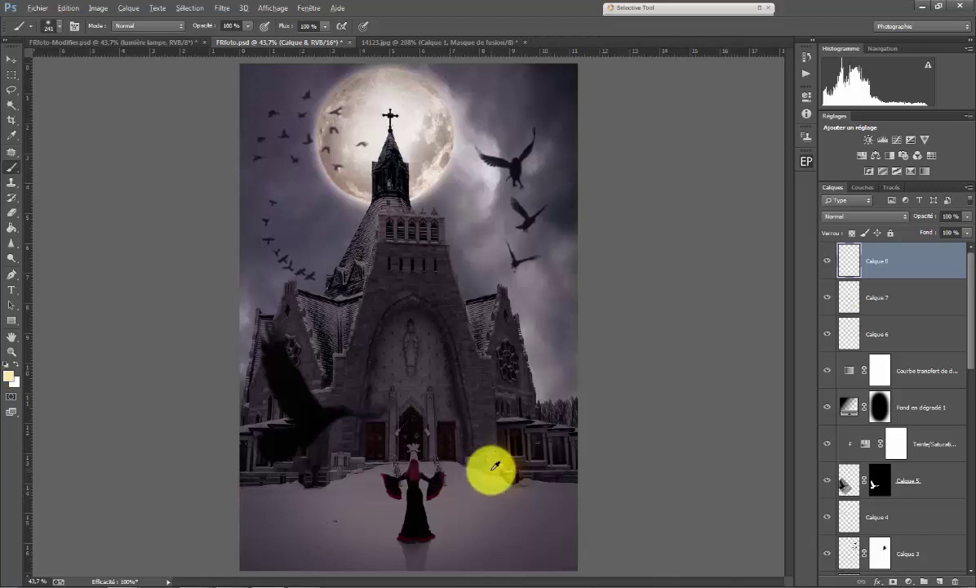
drag(488, 468, 545, 470)
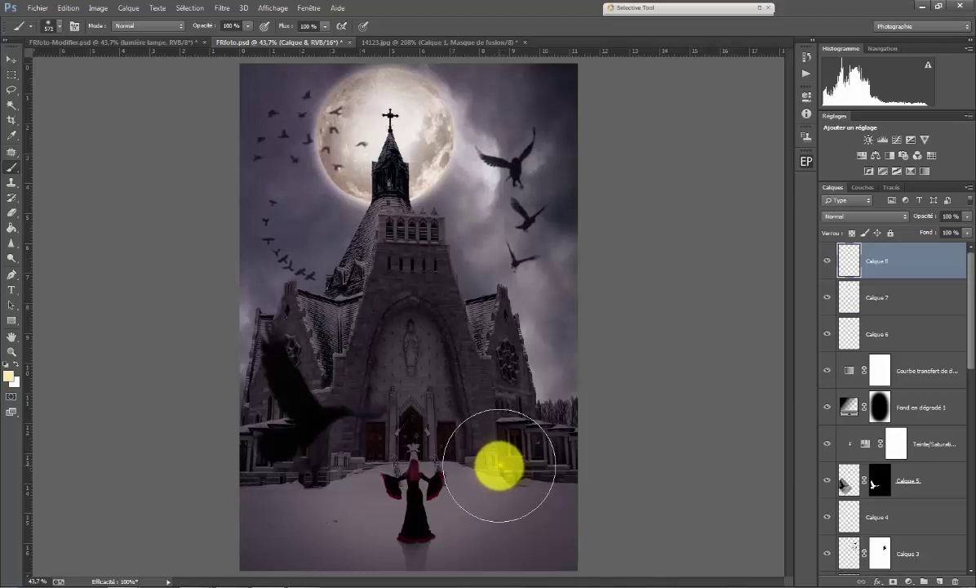
click(499, 465)
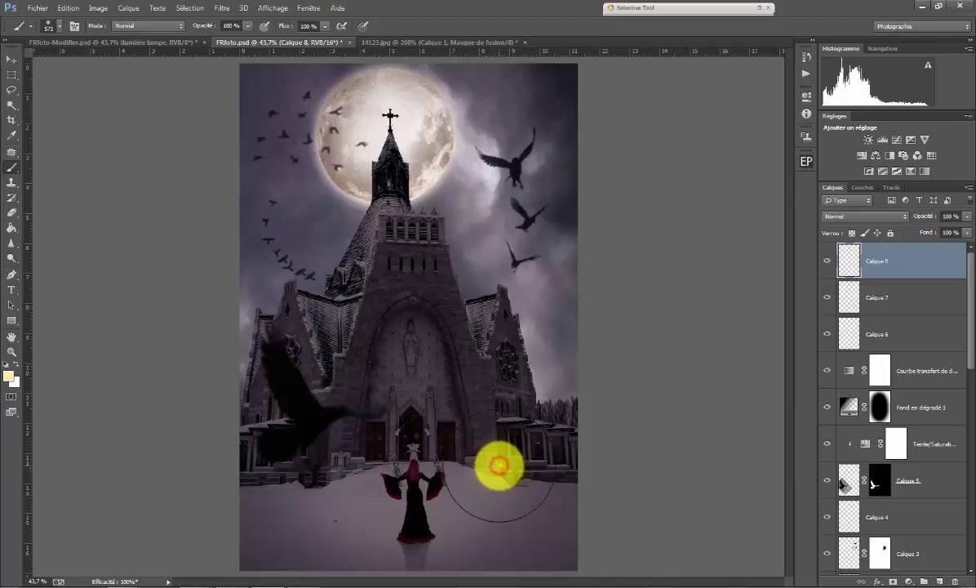
click(843, 218)
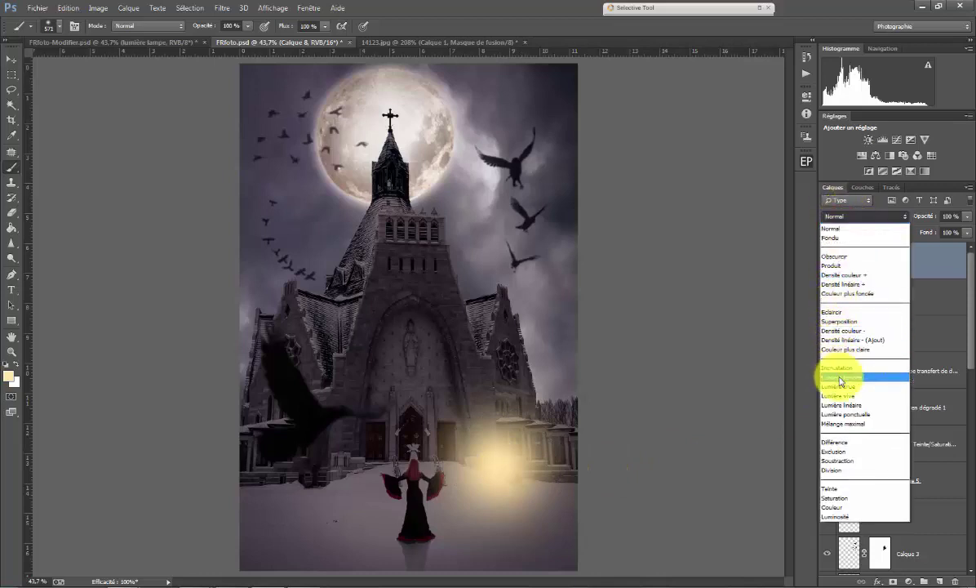
click(840, 377)
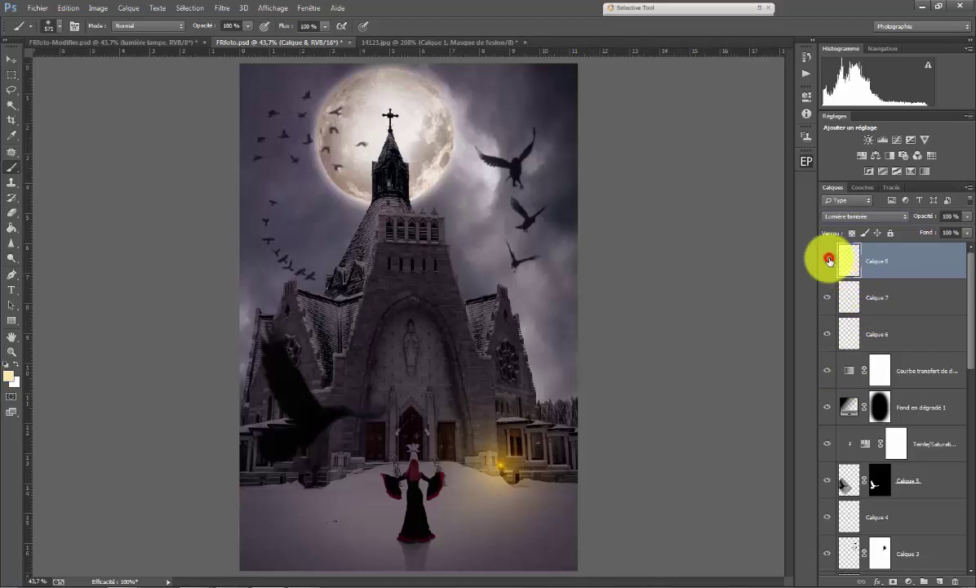
- Toggle the glow and lantern light layers to compare, leaving Calque 8 visible
drag(828, 261, 824, 336)
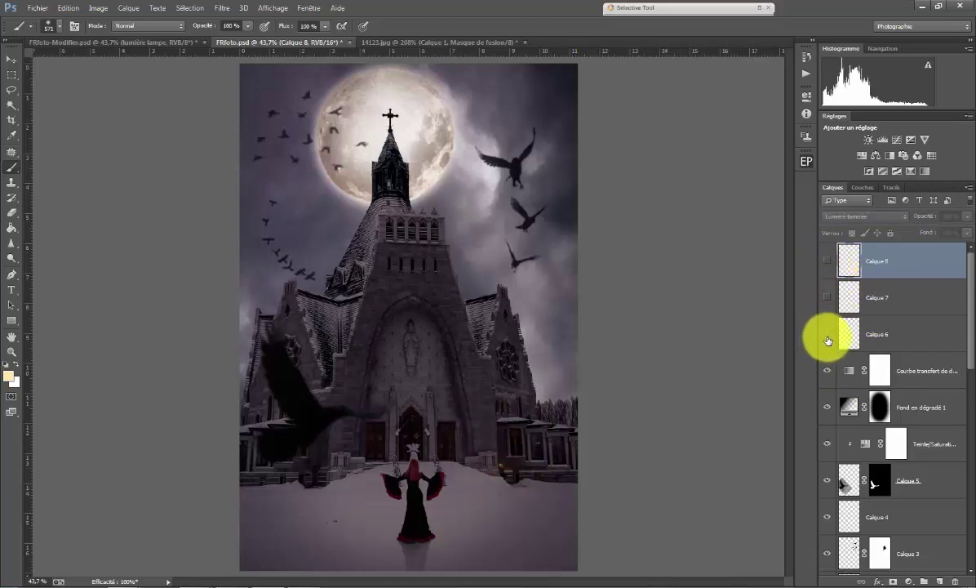
click(827, 337)
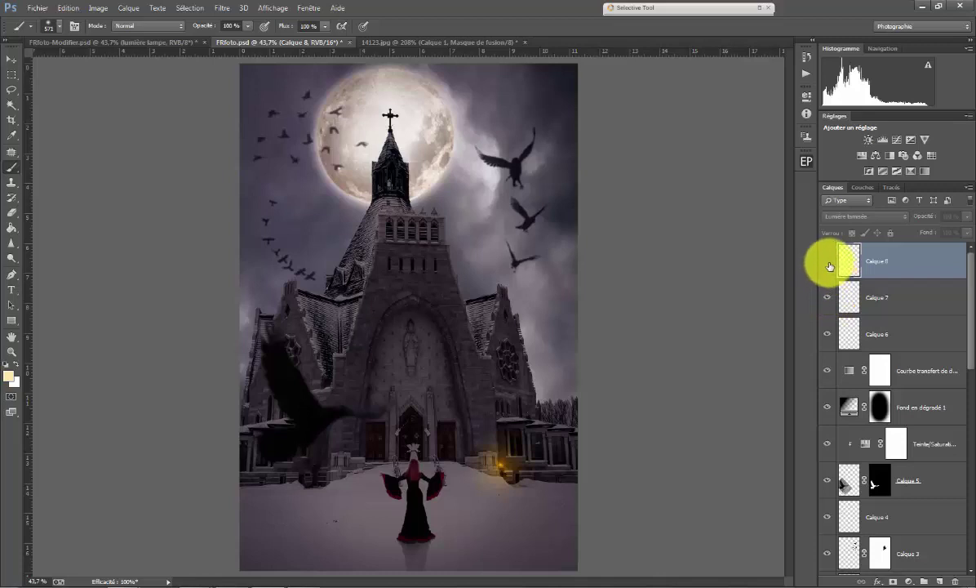
click(827, 263)
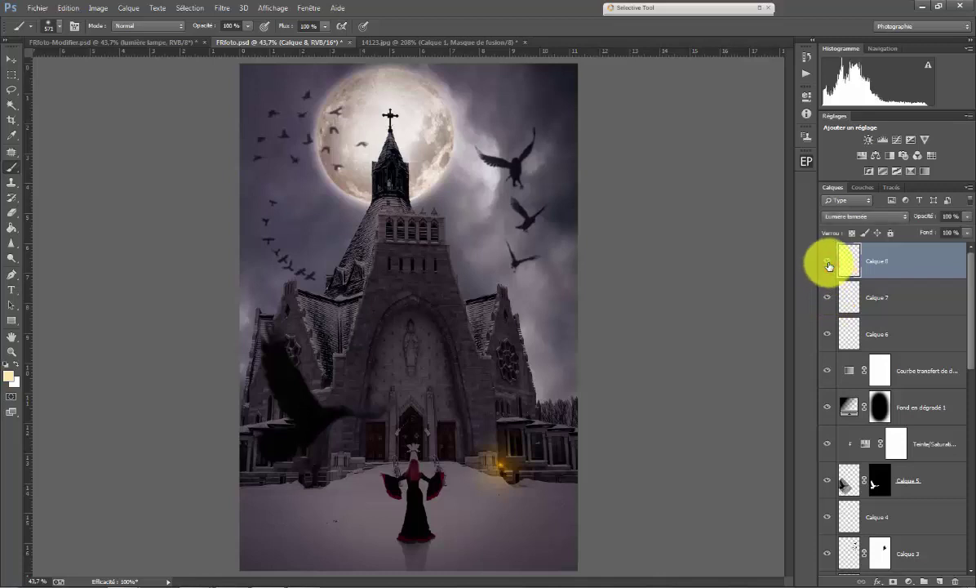
click(827, 262)
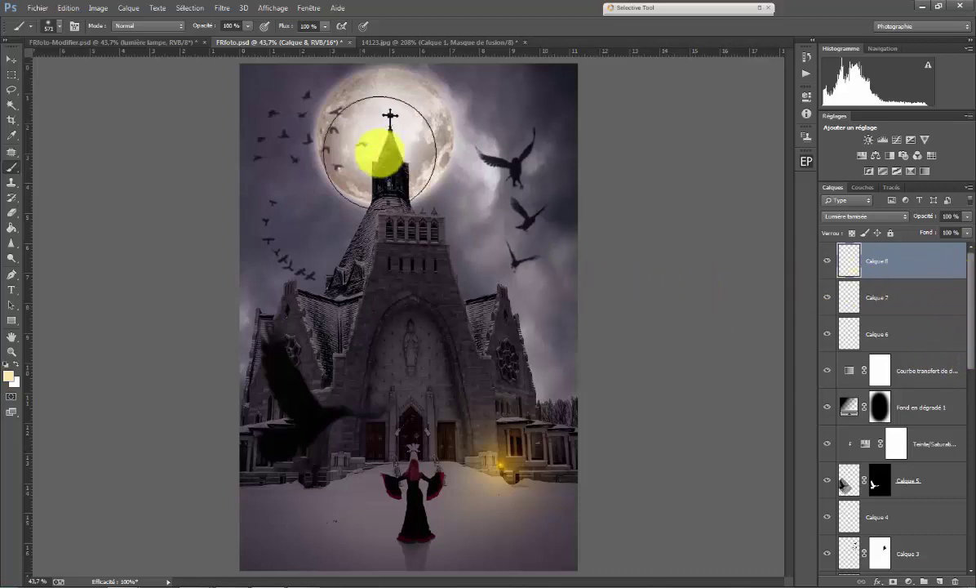
- Add a Color Balance adjustment and push its midtones toward red, yellow and green
click(908, 582)
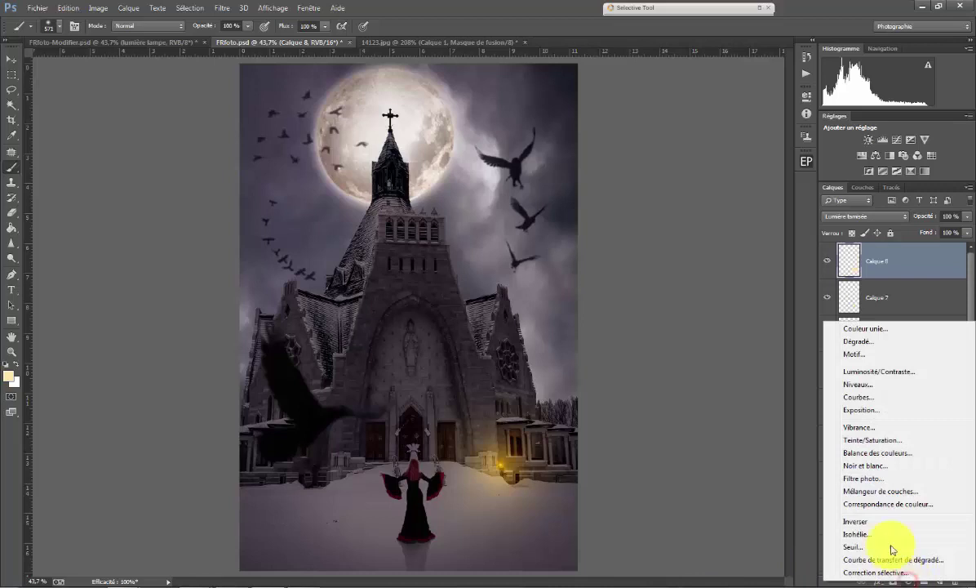
click(869, 454)
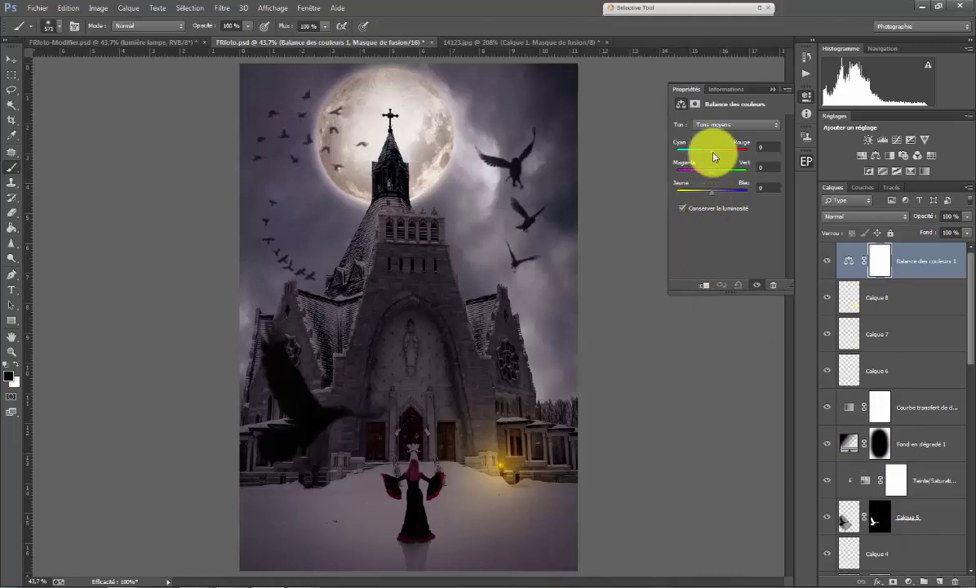
drag(713, 156, 715, 157)
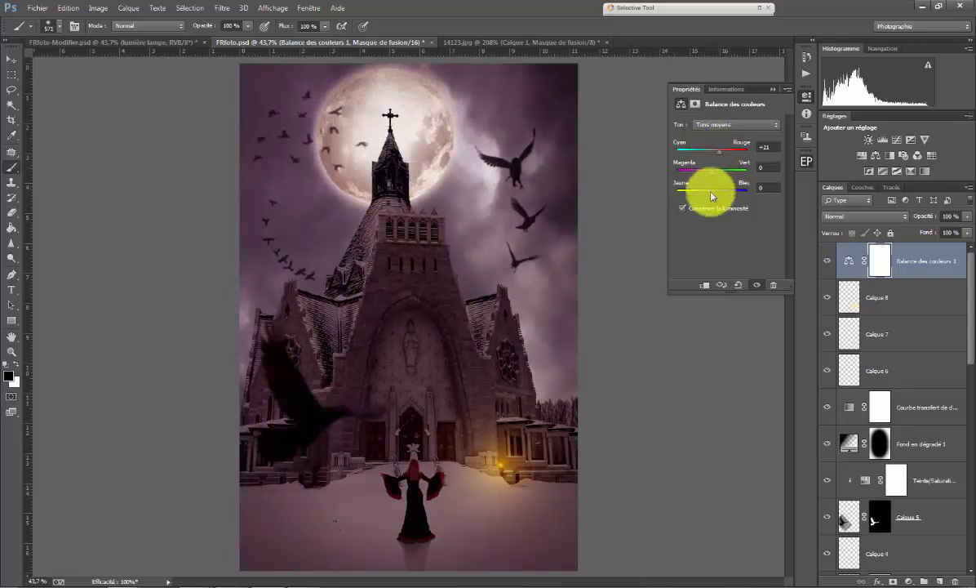
drag(711, 193, 706, 196)
drag(714, 171, 715, 178)
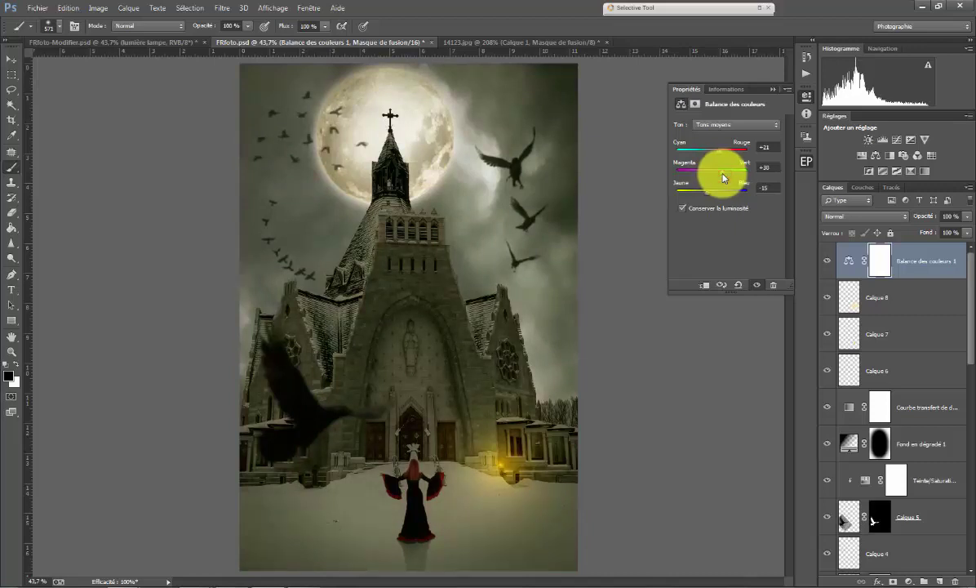
drag(721, 158, 723, 156)
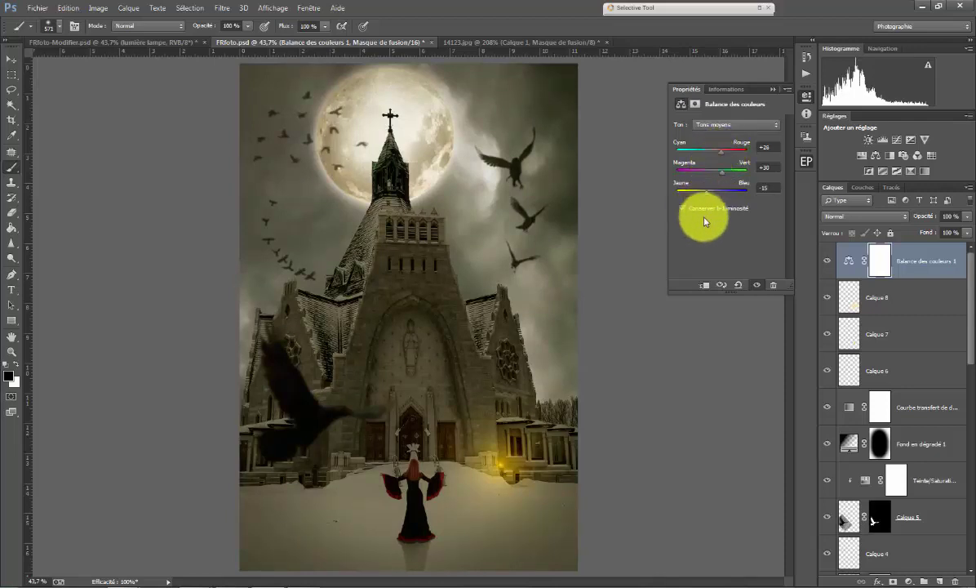
click(706, 193)
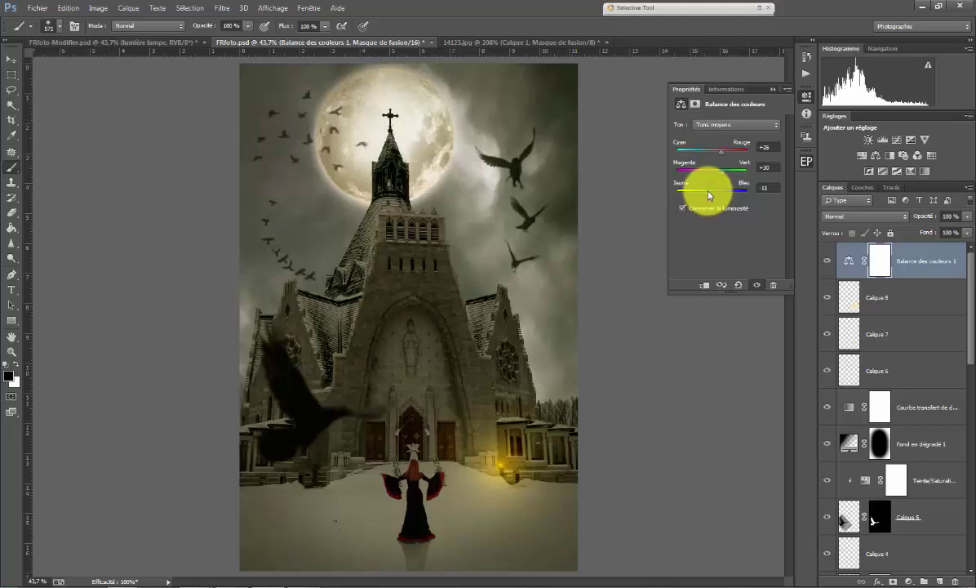
- Set the midtone values precisely: yellow–blue -14 and magenta–green +25, committing cyan–red
click(766, 187)
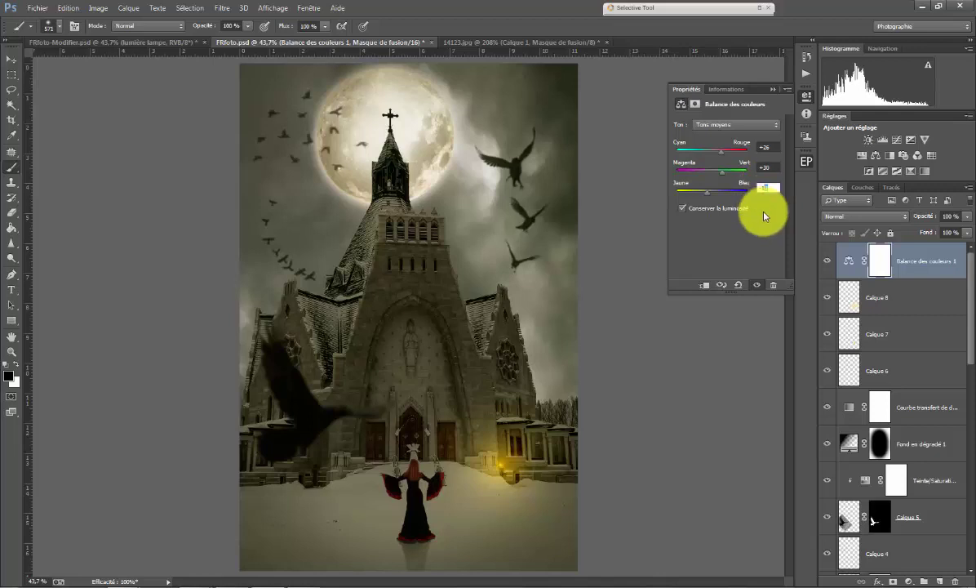
key(Down)
click(766, 167)
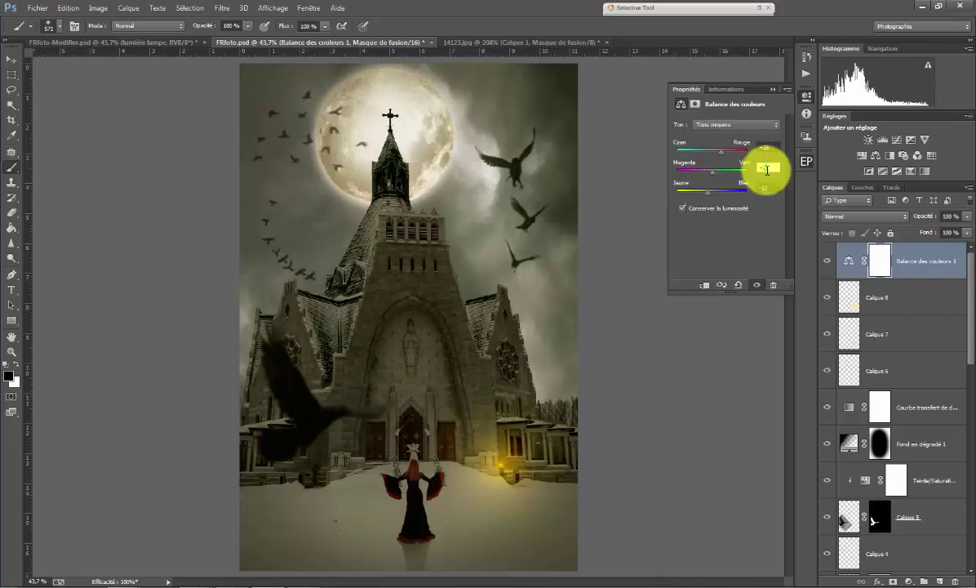
text(25)
key(Return)
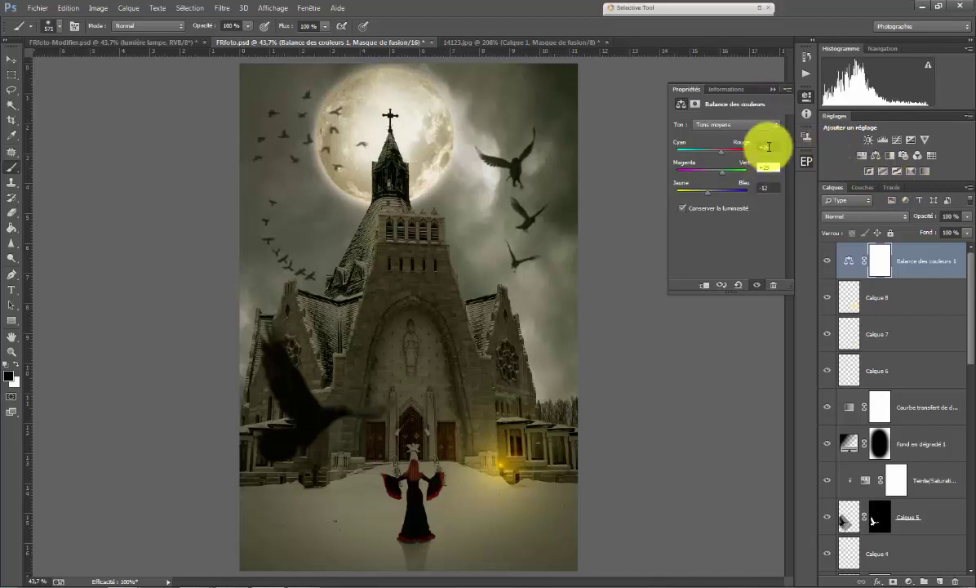
click(768, 147)
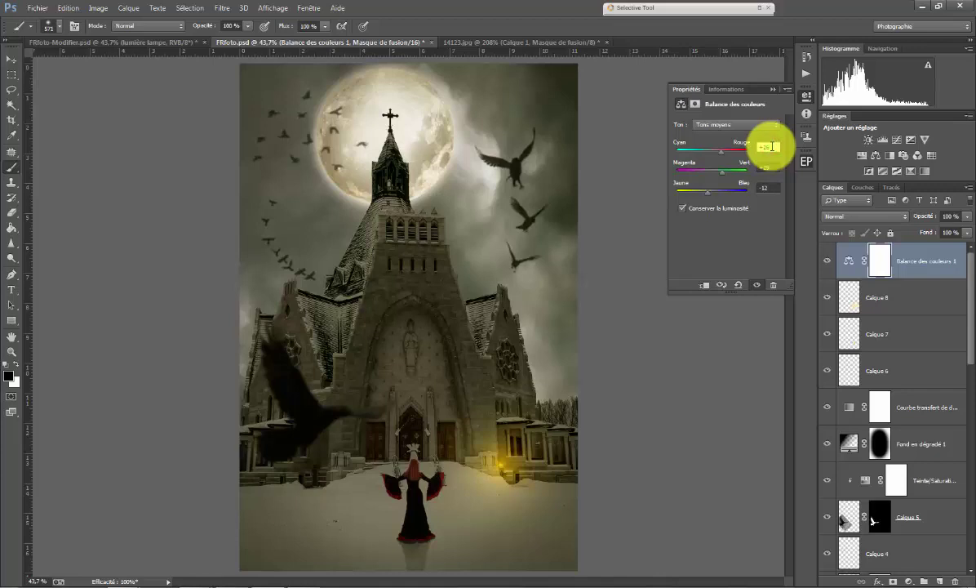
text(+2)
key(Return)
- Toggle the color grade off and on to compare it with the ungraded montage
click(773, 90)
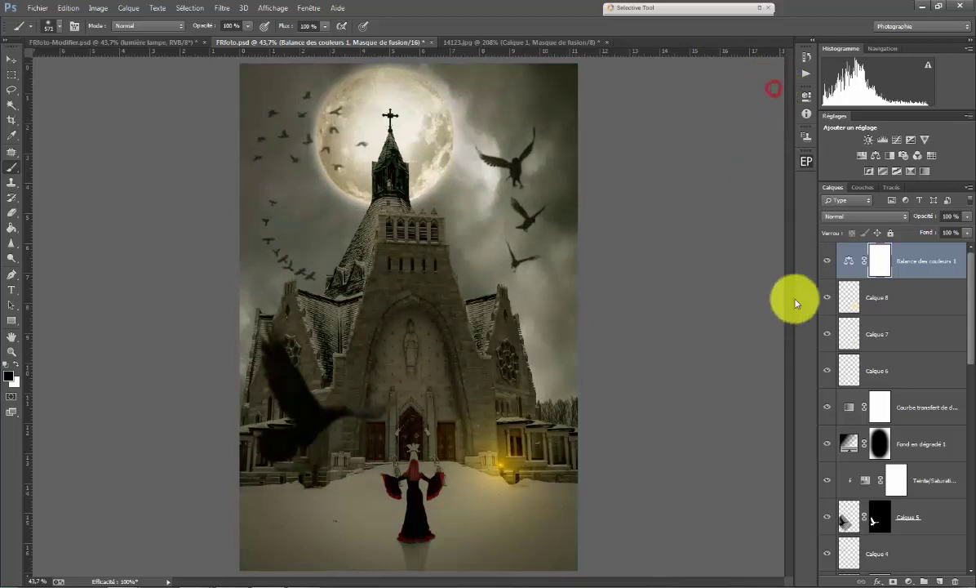
click(828, 262)
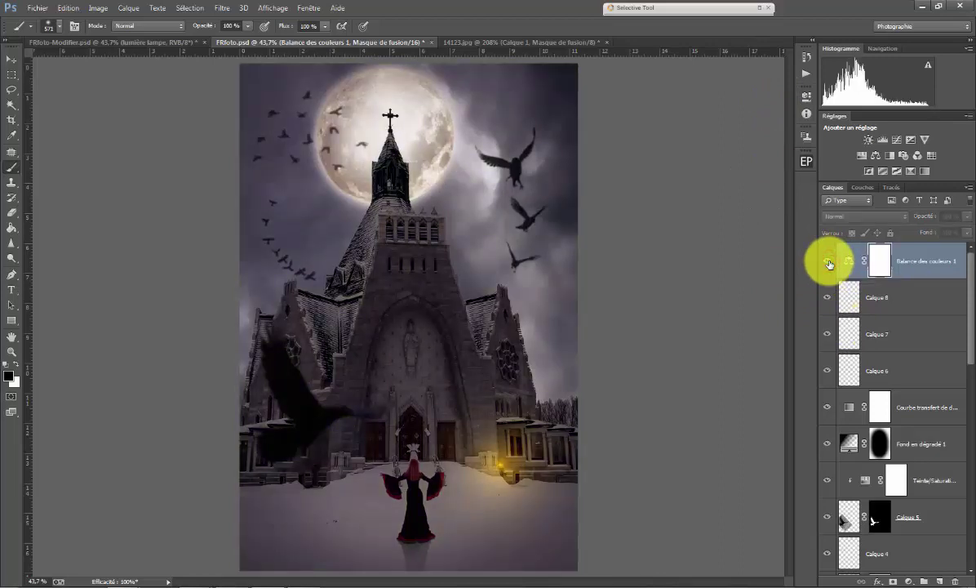
click(828, 262)
key(h)
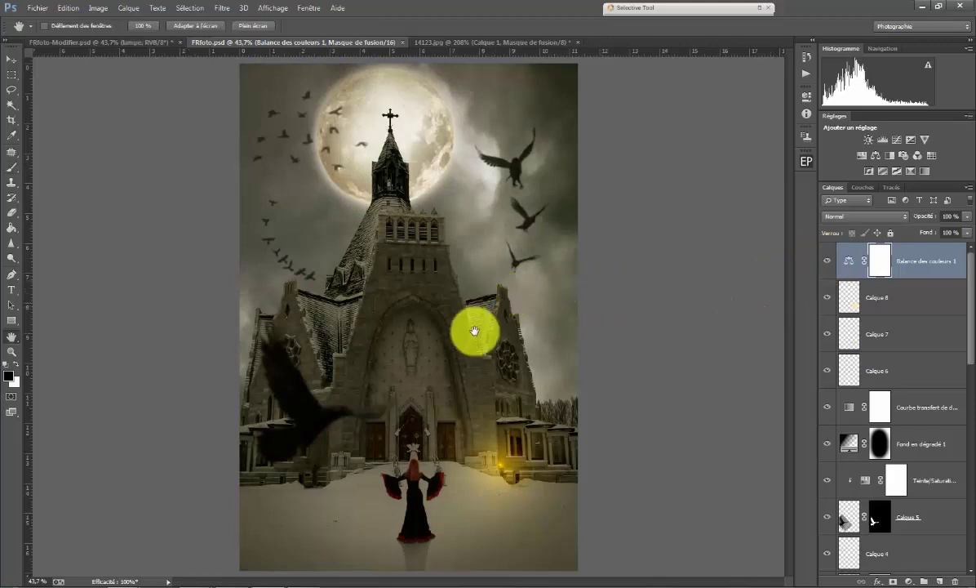
- Drag the lantern from 14123.jpg into FRfoto.psd as a new layer, accepting the bit-depth warning
click(463, 42)
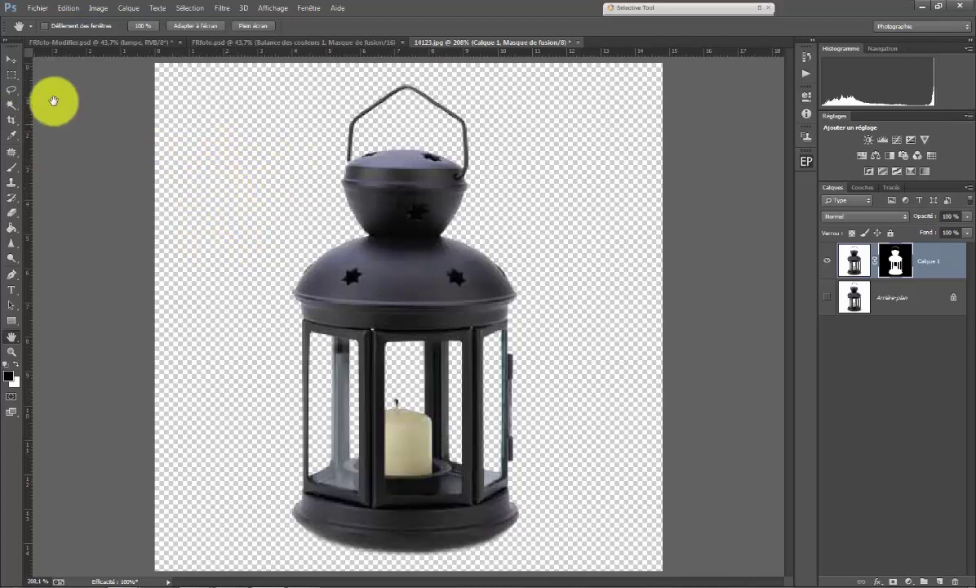
click(10, 59)
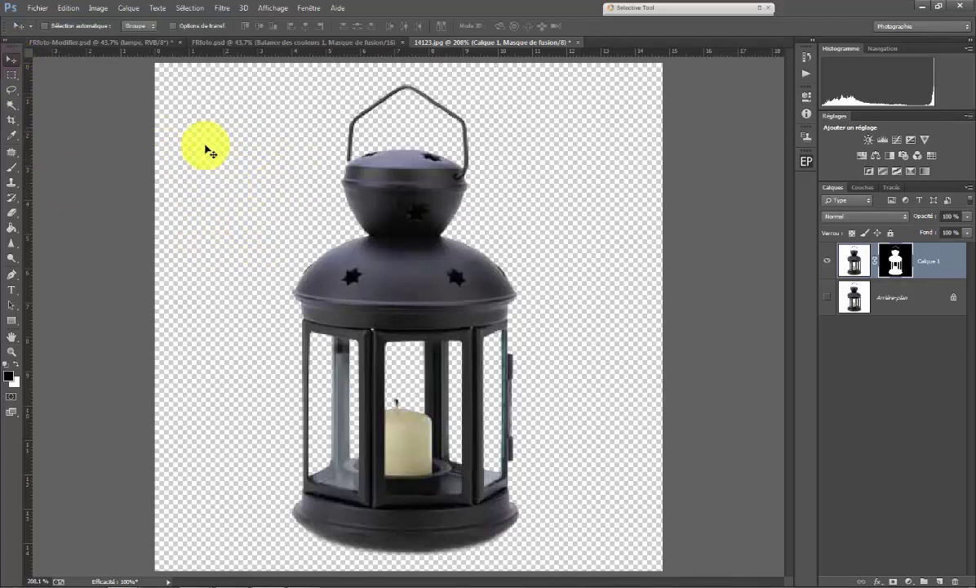
click(406, 194)
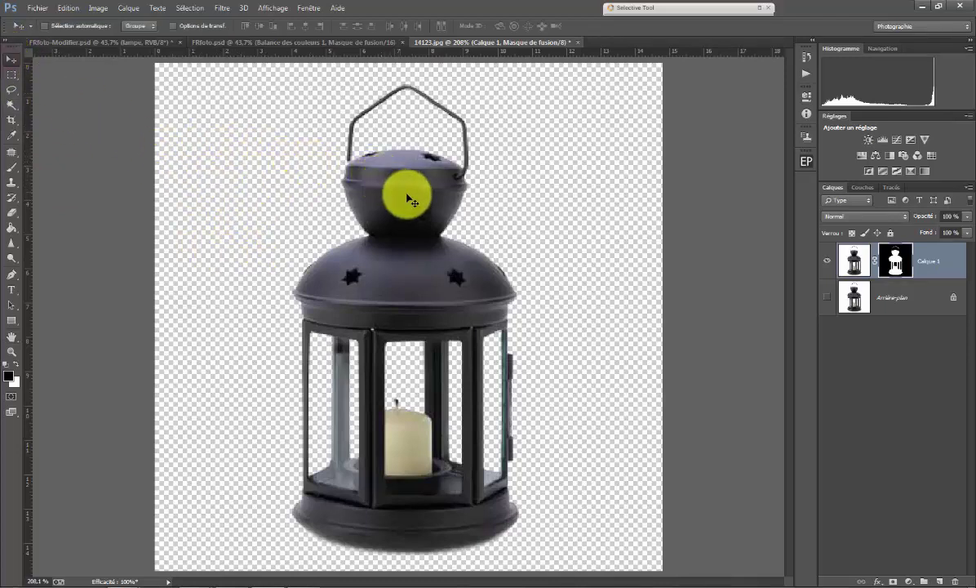
click(319, 42)
drag(320, 45, 354, 263)
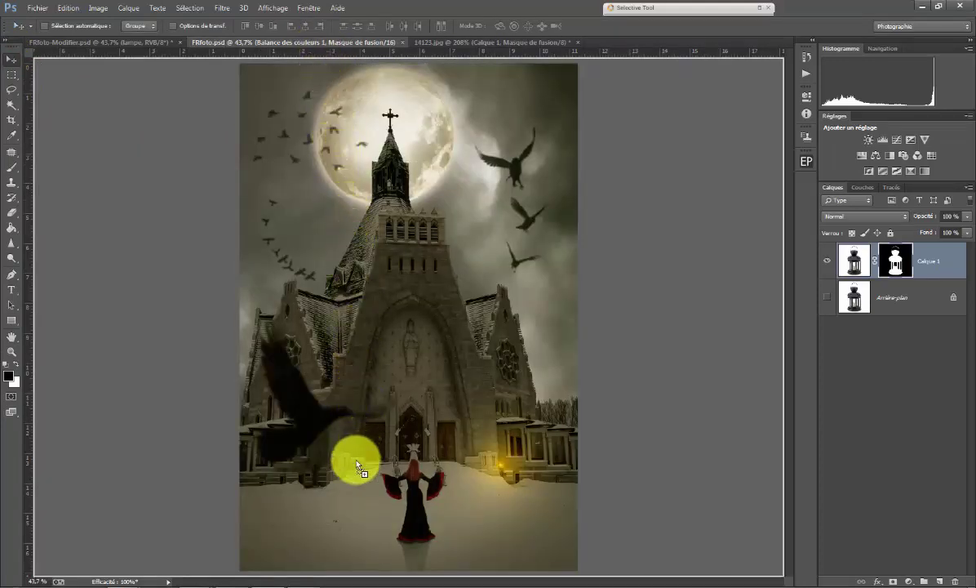
drag(356, 464, 356, 463)
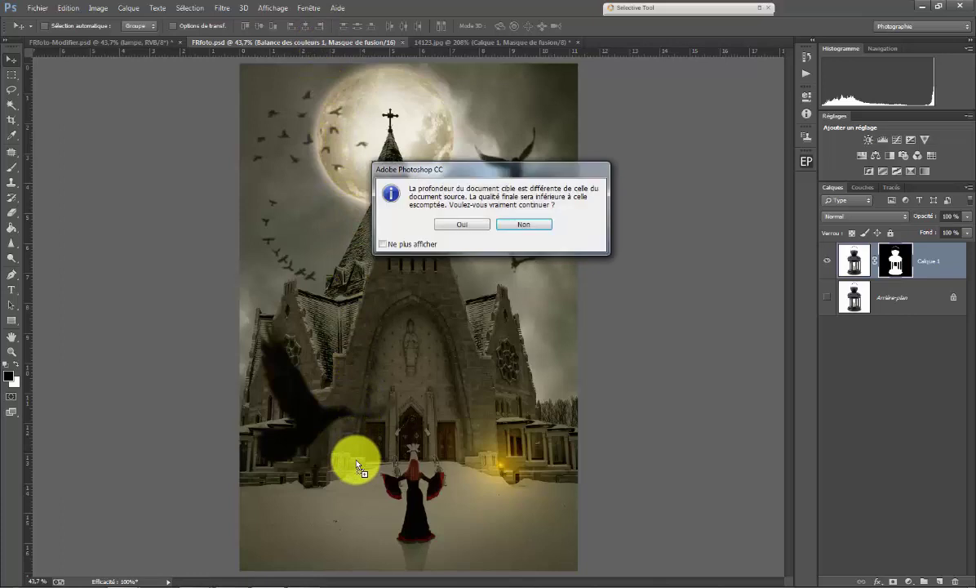
click(461, 225)
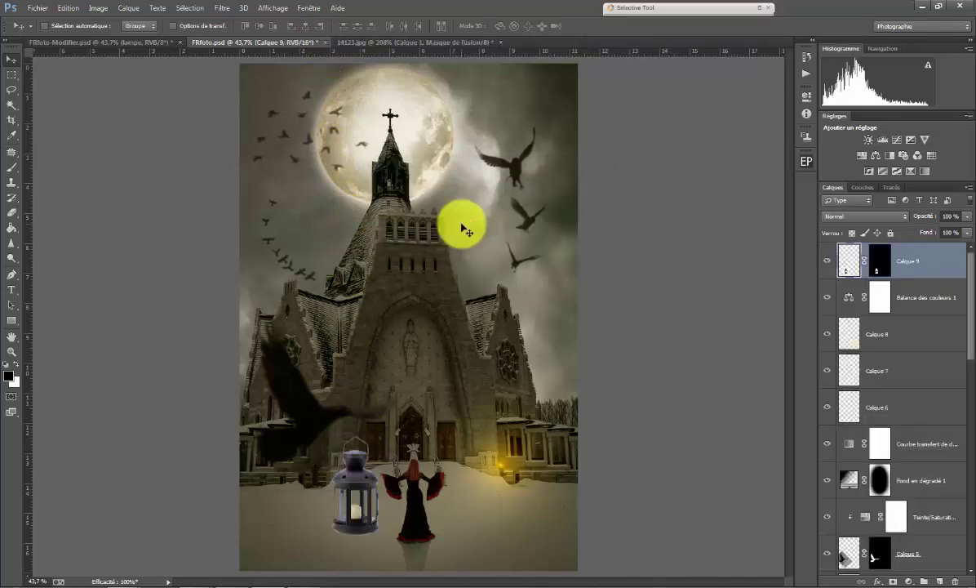
- Scale the lantern to about 15.7% and position it in the snow left of the woman's skirt
key(ctrl+t)
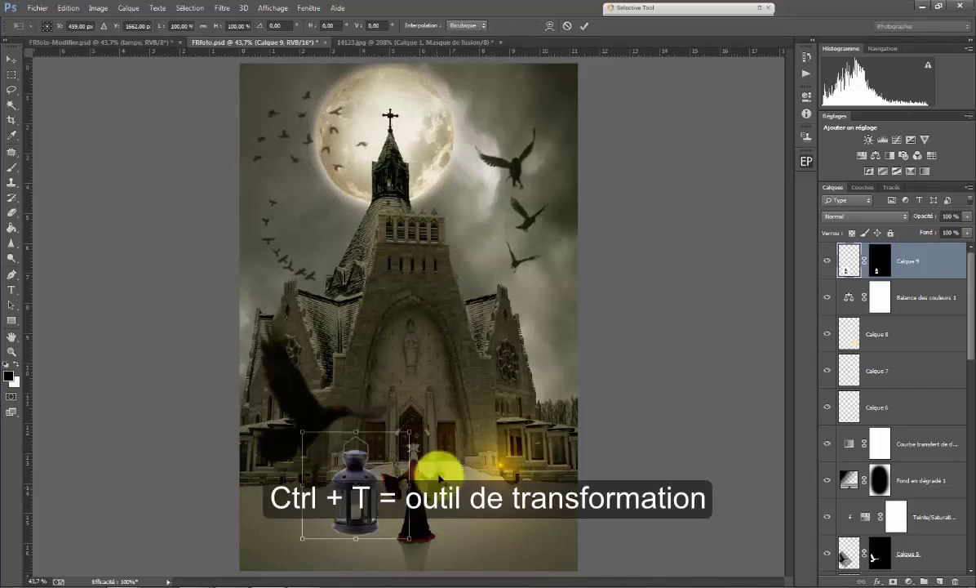
drag(408, 431, 361, 468)
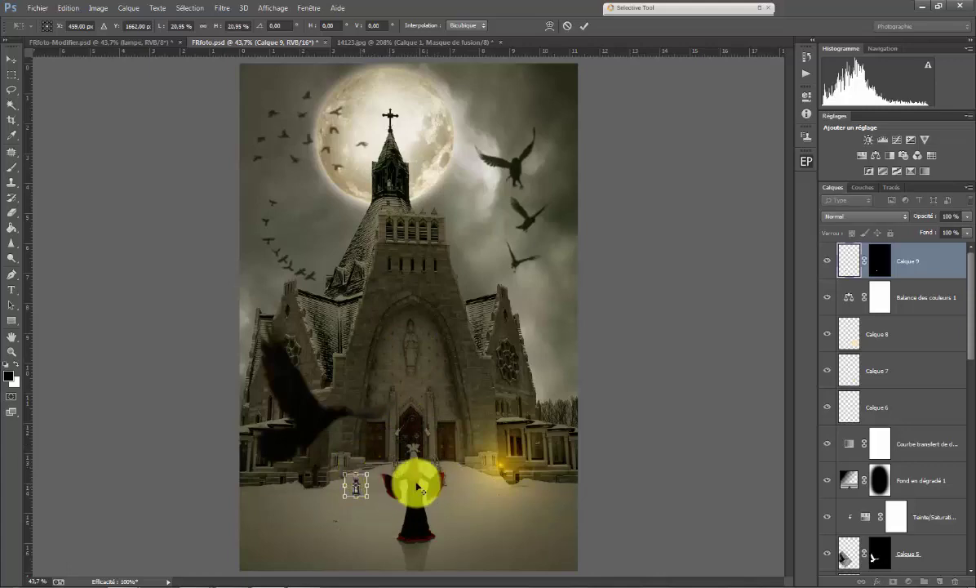
scroll(371, 485, up, 1)
scroll(363, 483, up, 4)
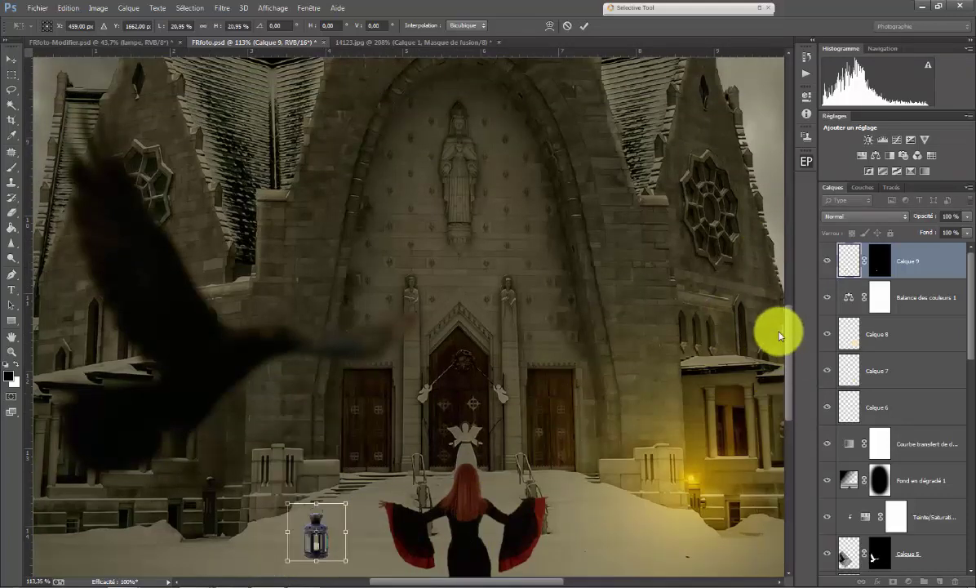
drag(786, 336, 780, 403)
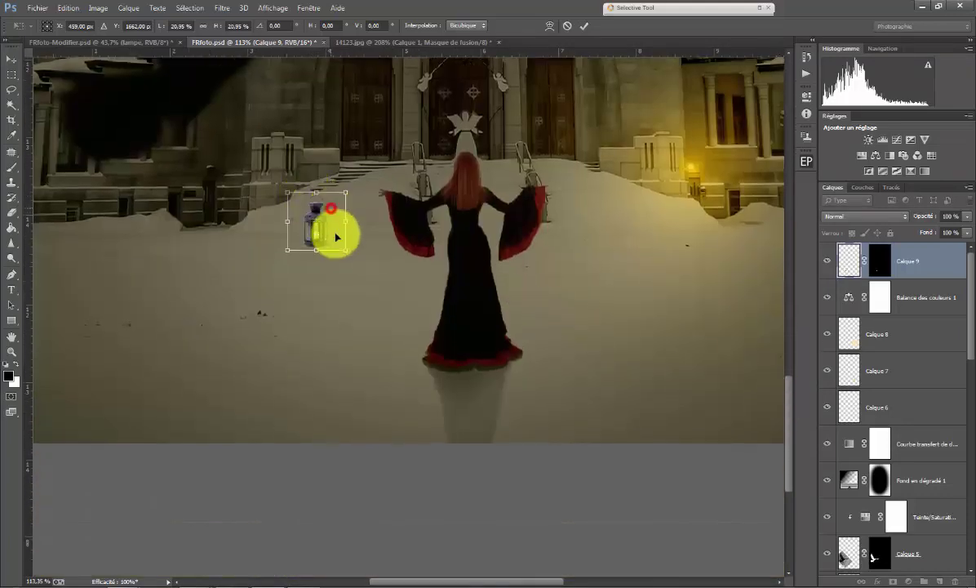
mouse_move(338, 230)
mouse_down()
mouse_move(345, 295)
mouse_move(381, 344)
mouse_up()
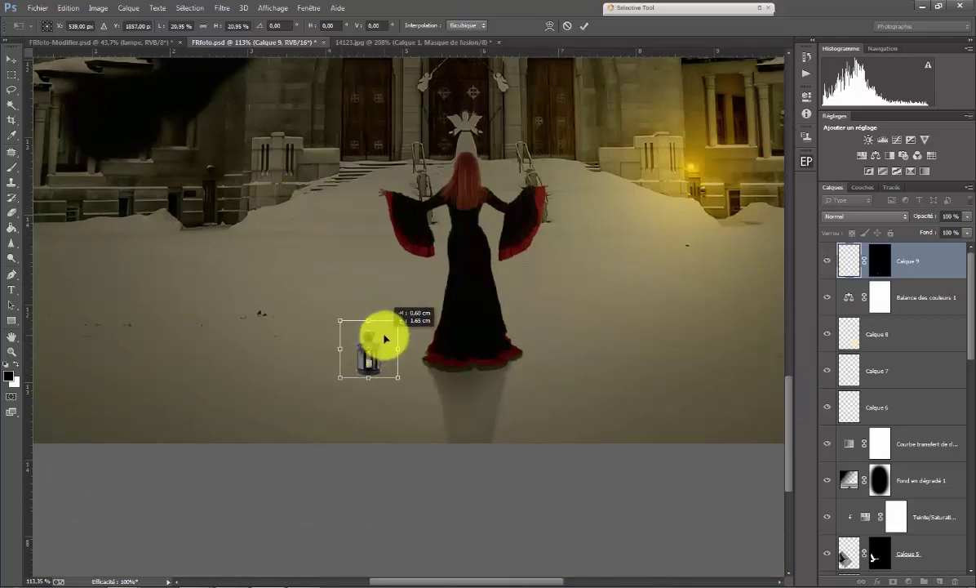
drag(383, 339, 348, 323)
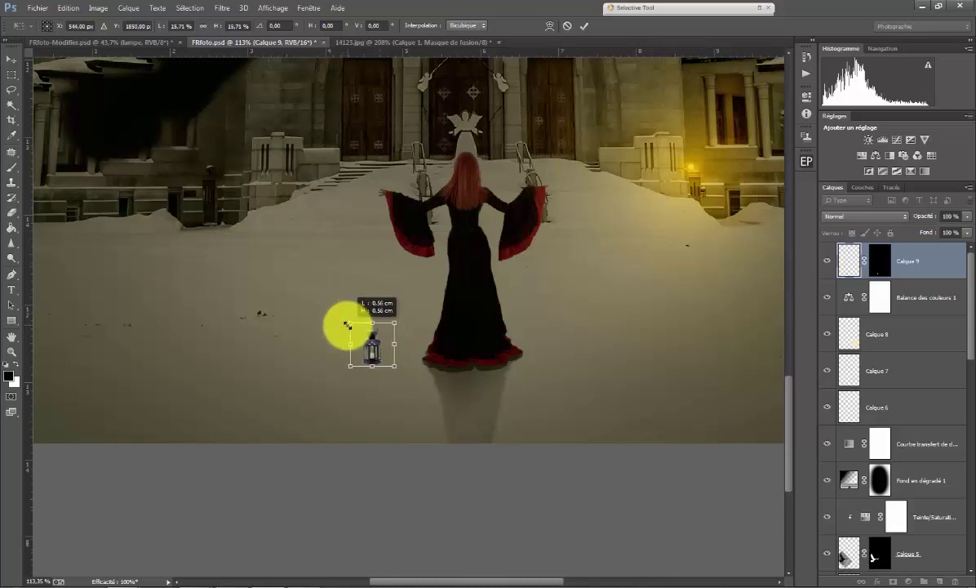
drag(385, 335, 387, 339)
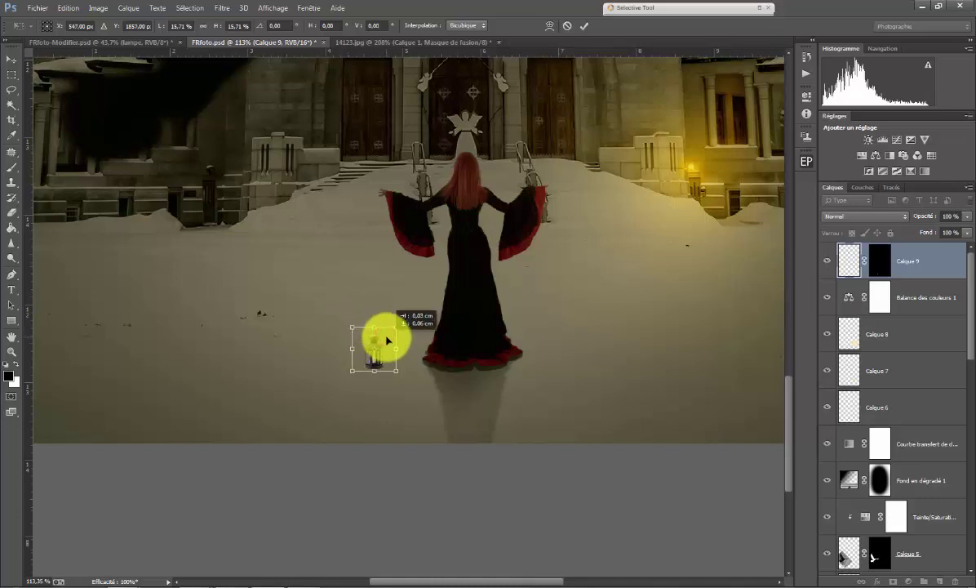
- Apply the transform, fit the whole image in view, then zoom toward the figure
click(12, 339)
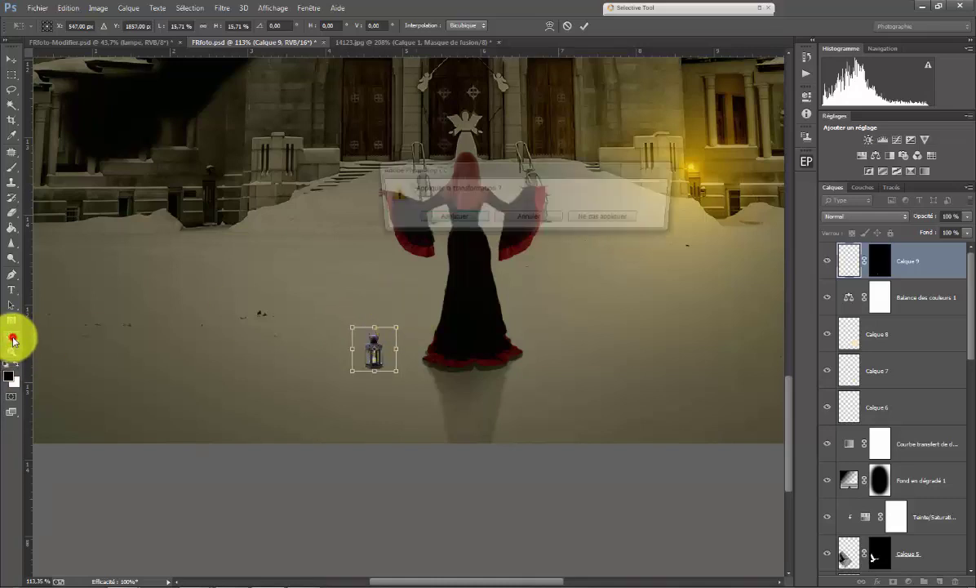
click(421, 214)
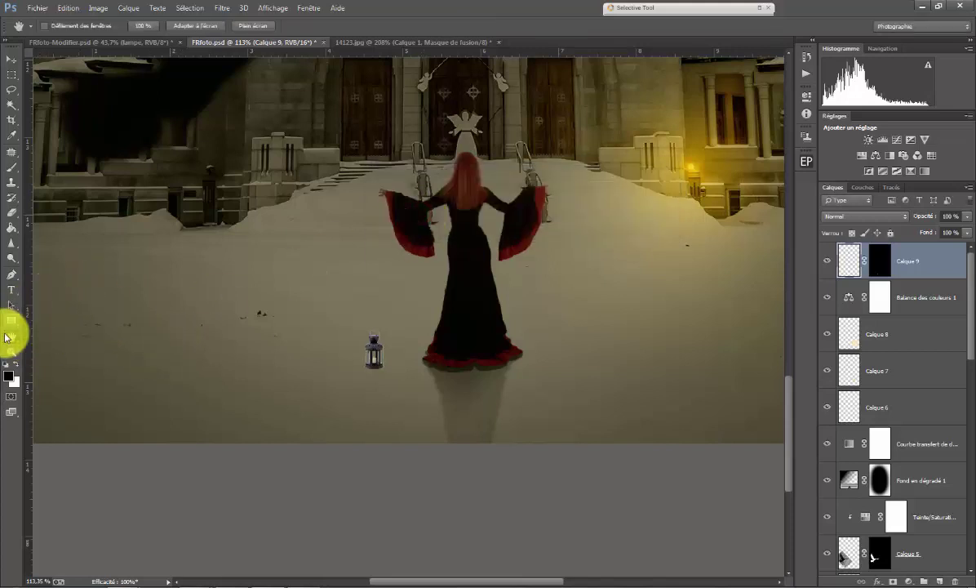
double_click(12, 336)
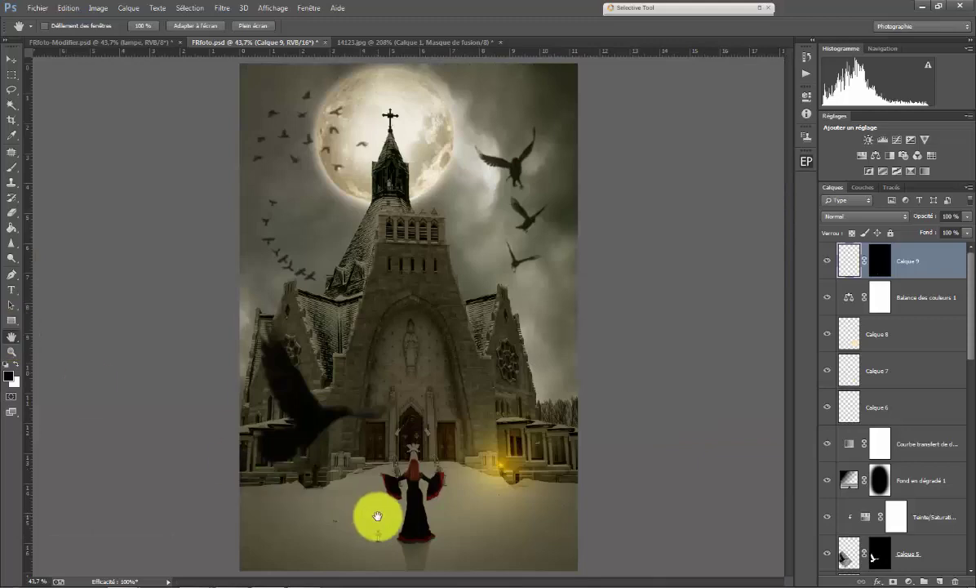
drag(378, 516, 388, 562)
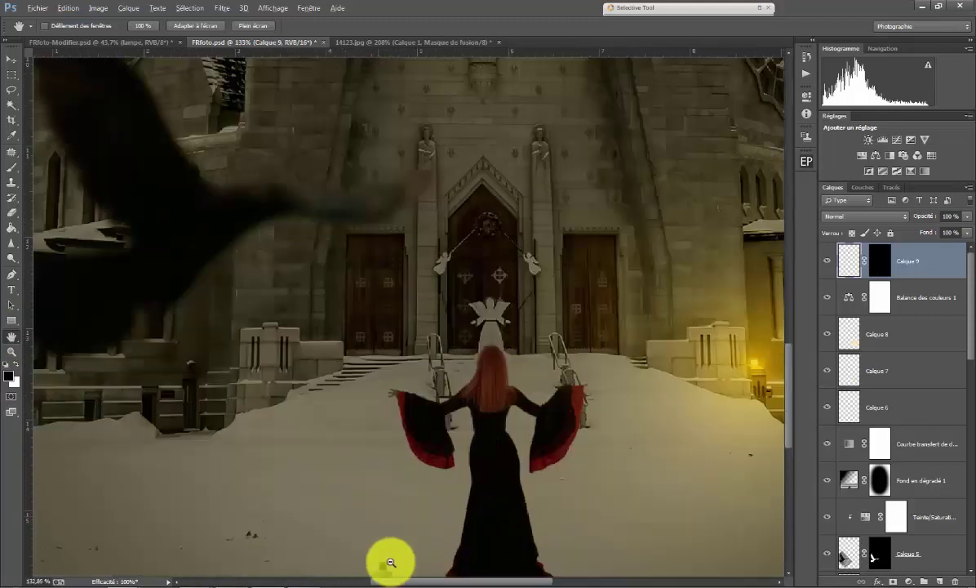
- Scroll the view down to the lantern and bring up the adjustment layer menu
drag(790, 381, 788, 420)
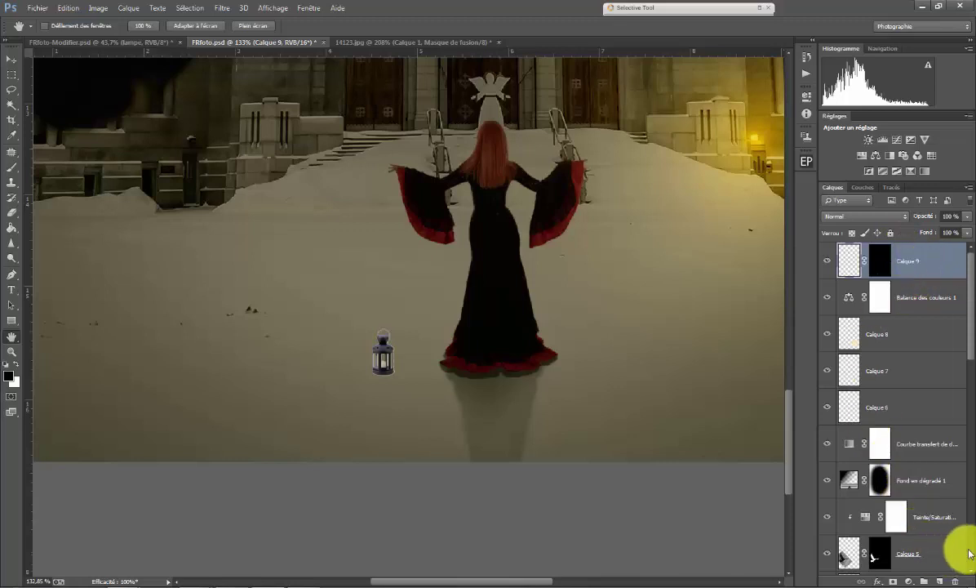
click(909, 581)
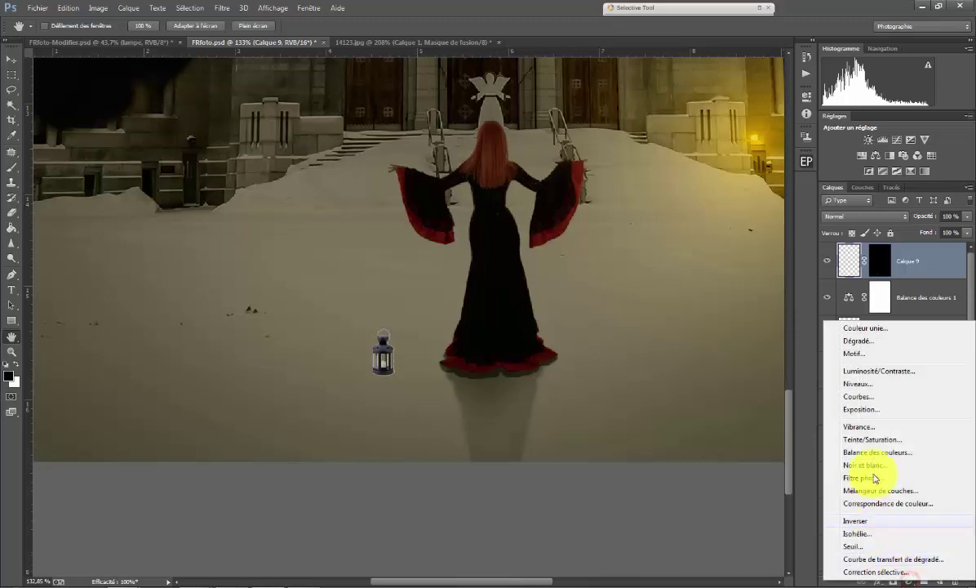
- Add a Courbes adjustment clipped to Calque 9, pulling the midtone point down to darken the lantern
click(870, 397)
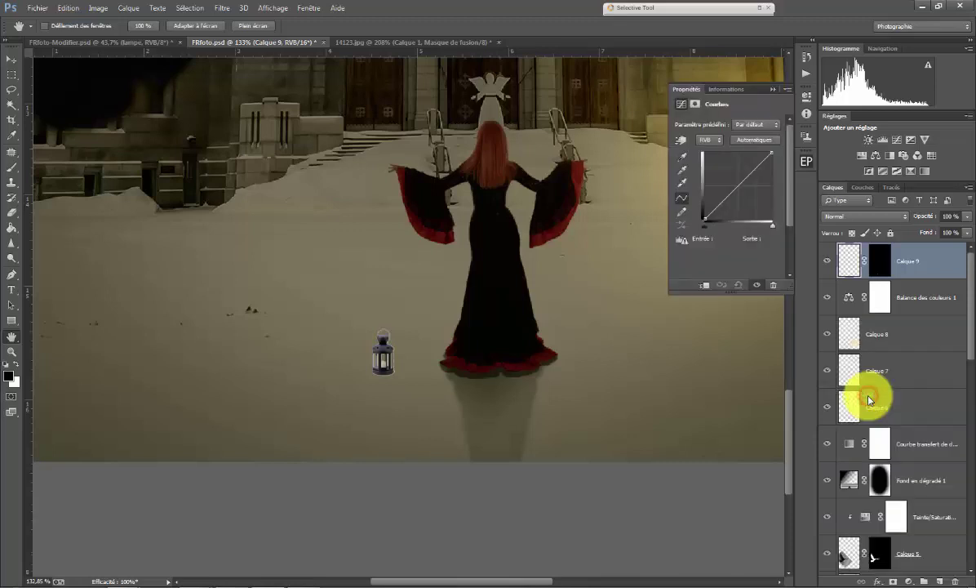
click(705, 286)
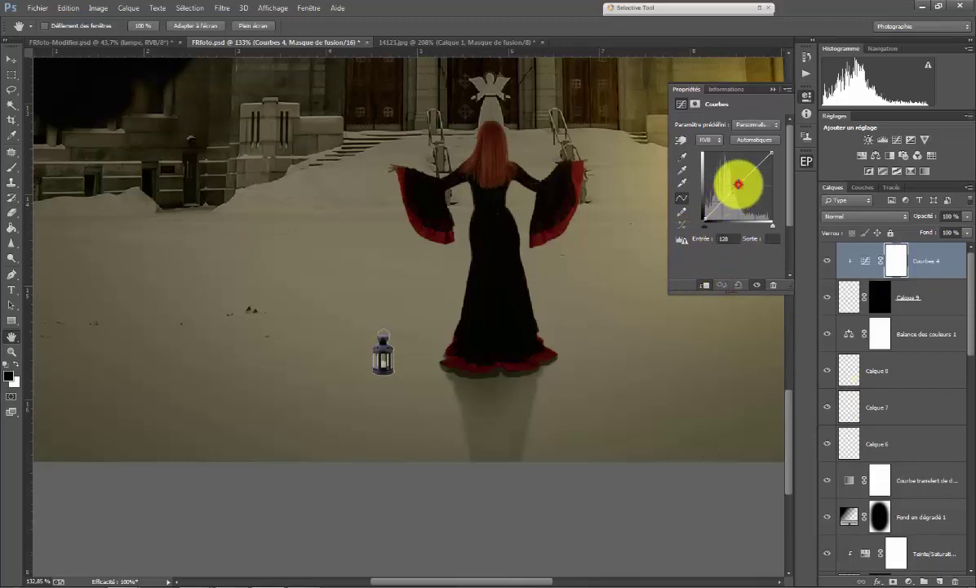
click(738, 183)
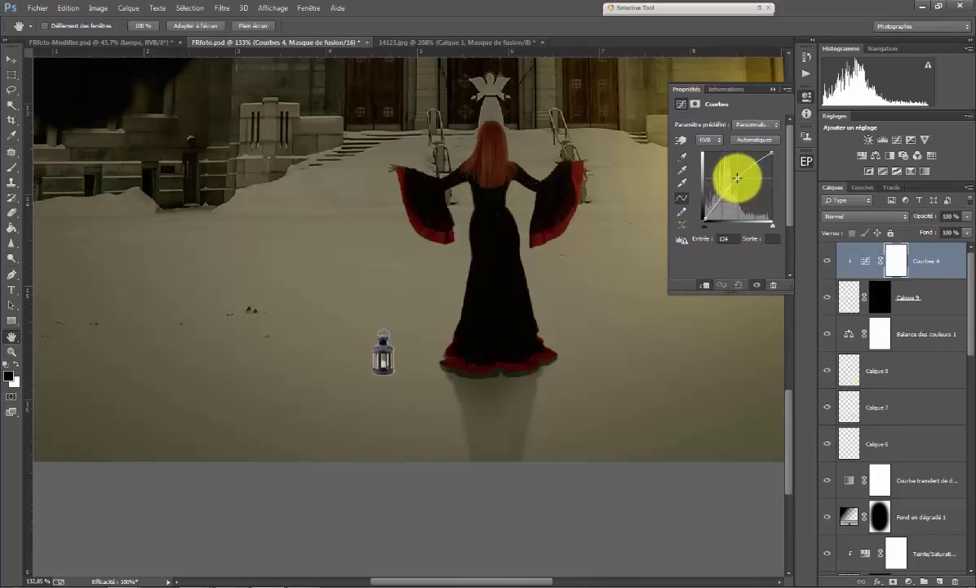
drag(737, 176, 746, 186)
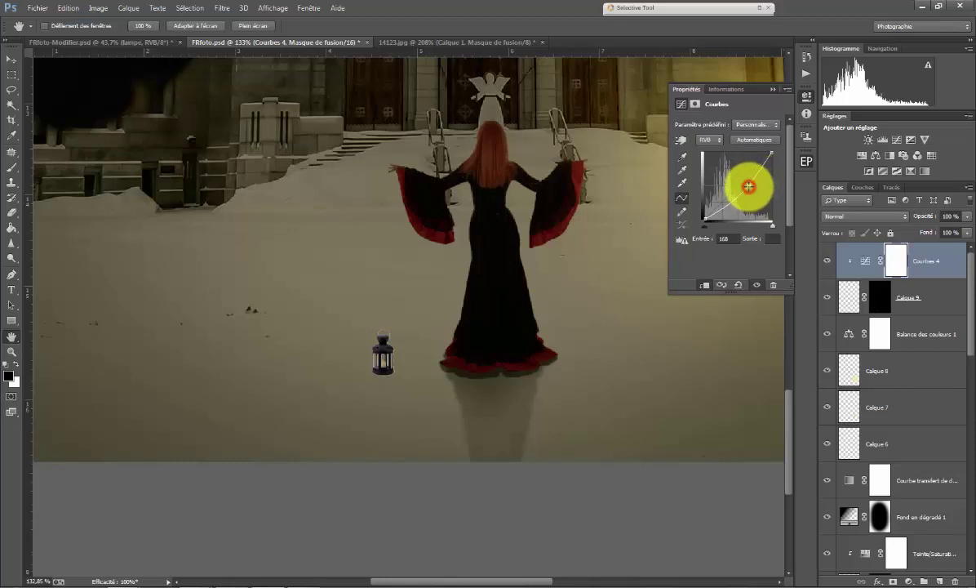
drag(749, 186, 749, 187)
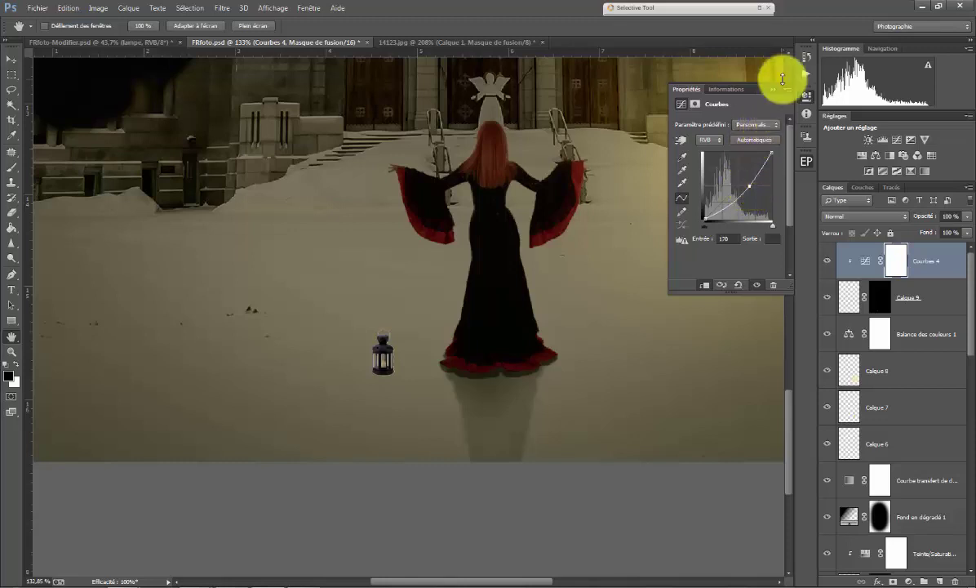
click(773, 91)
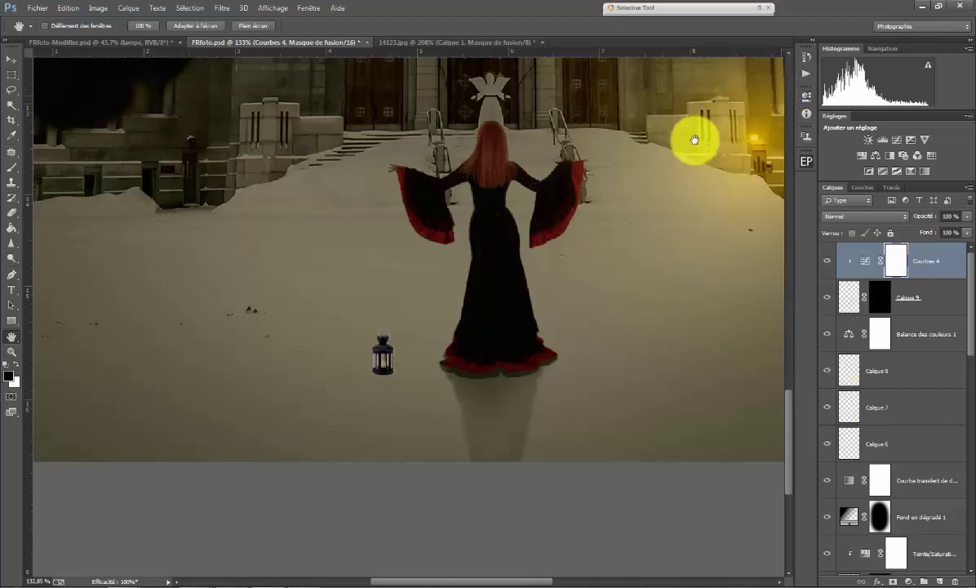
click(938, 261)
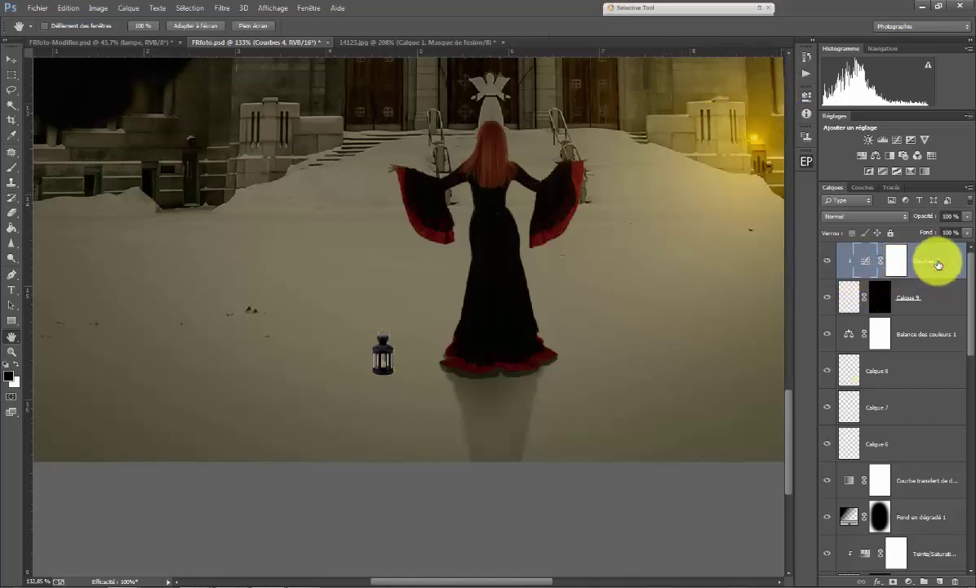
- Duplicate the Calque 9 lantern layer and rename the lower copy 'ombre lampe'
double_click(919, 304)
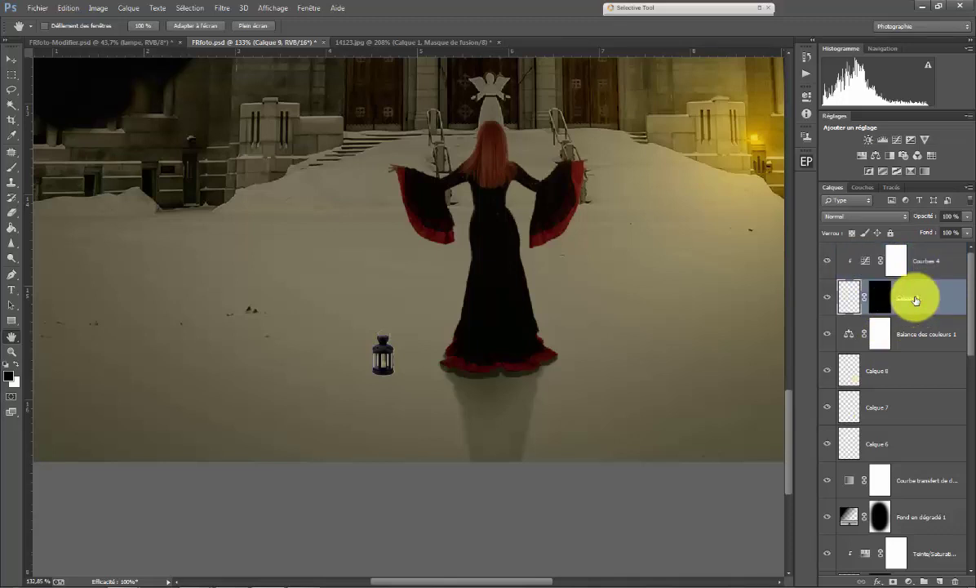
key(ctrl+j)
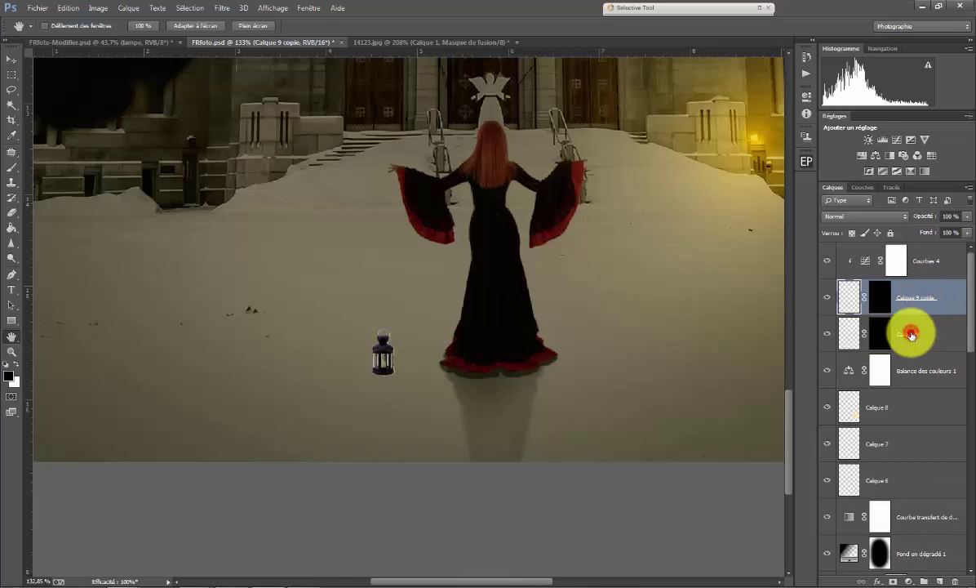
double_click(911, 334)
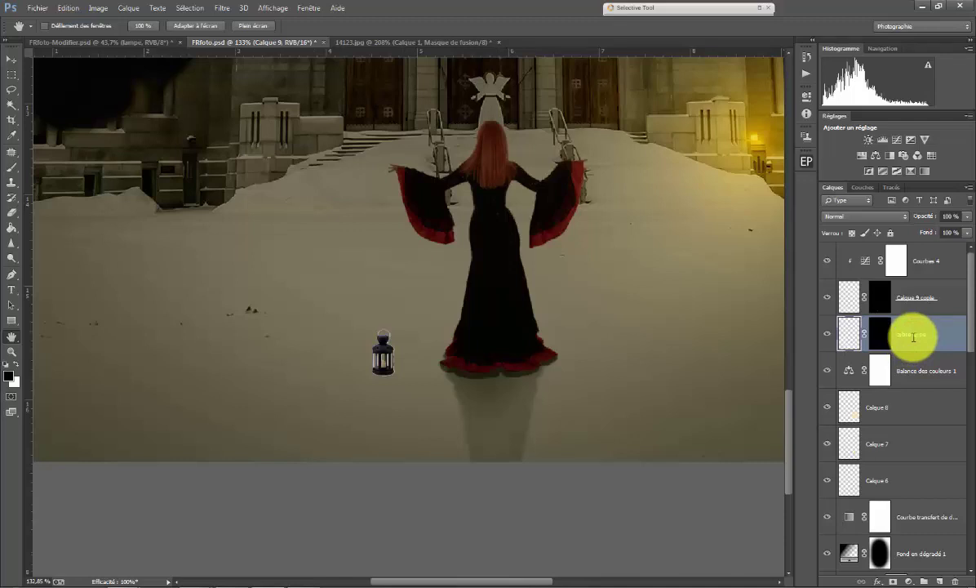
key(Return)
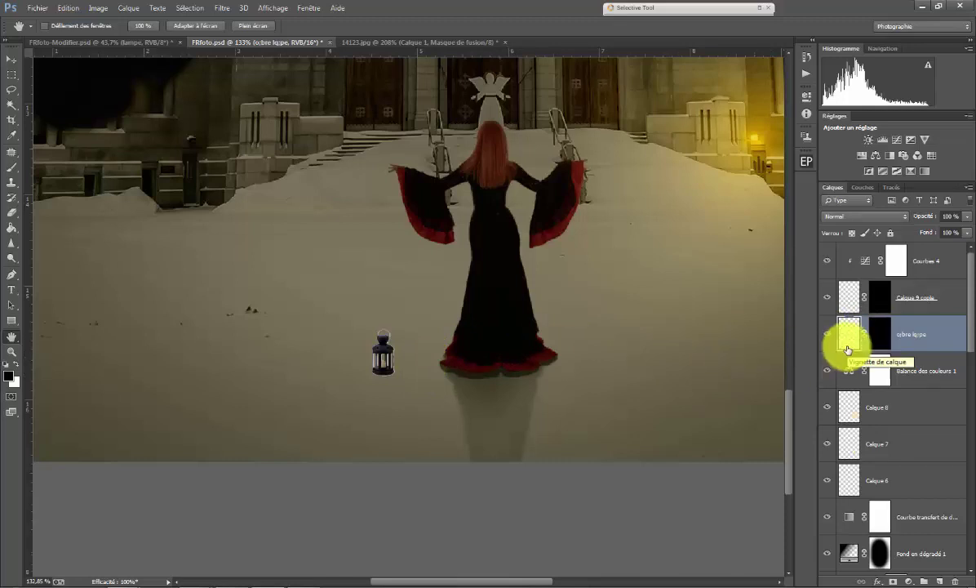
- Flip the lantern copy vertically and position it beneath the lantern as a reflection
key(ctrl+t)
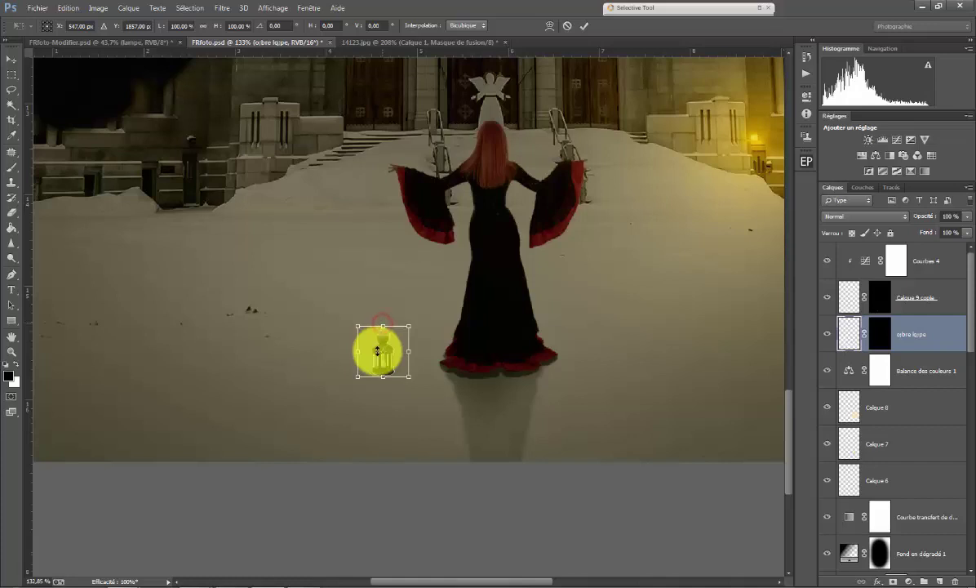
mouse_move(383, 324)
mouse_down()
mouse_move(372, 386)
mouse_move(380, 435)
mouse_up()
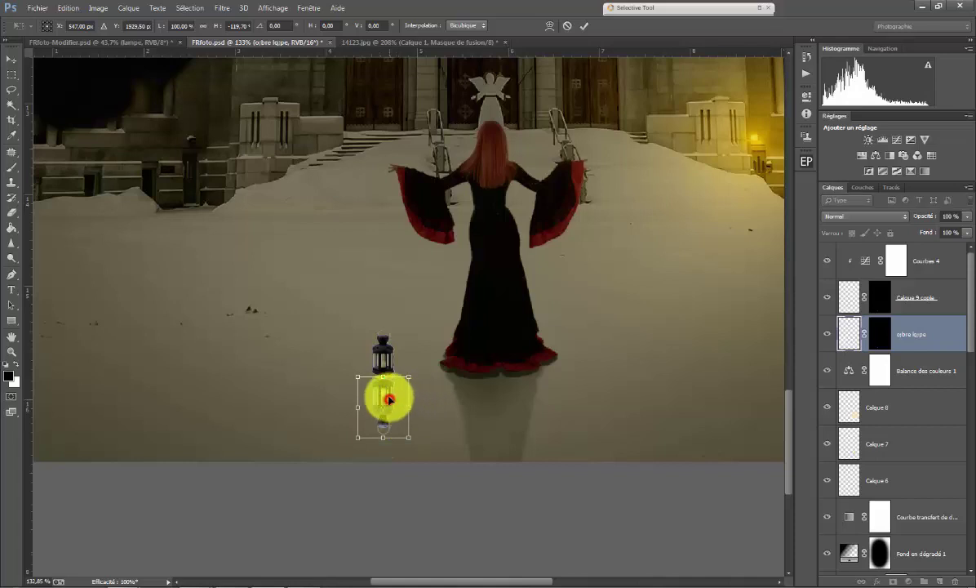
drag(388, 400, 388, 397)
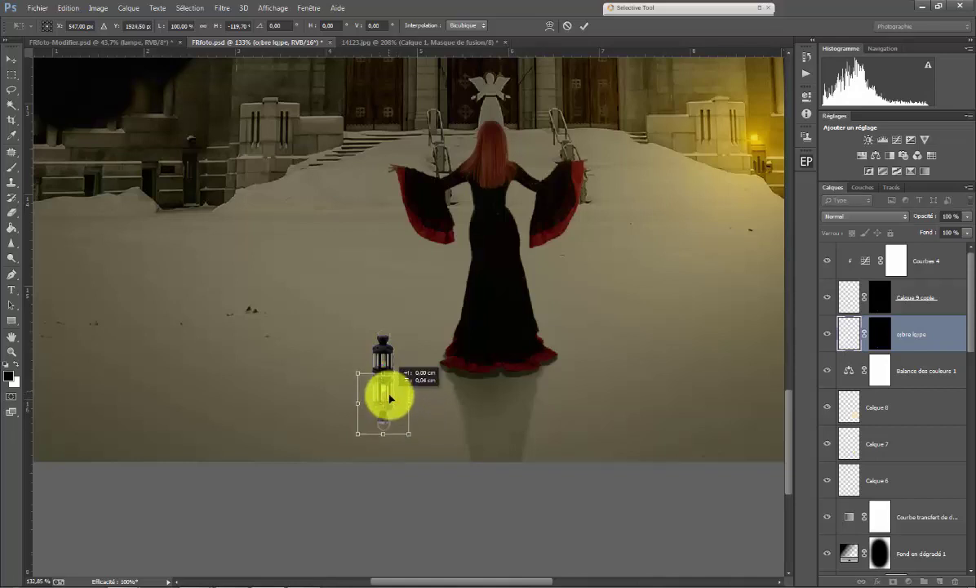
drag(388, 397, 389, 395)
key(Up)
key(Up)
key(Up)
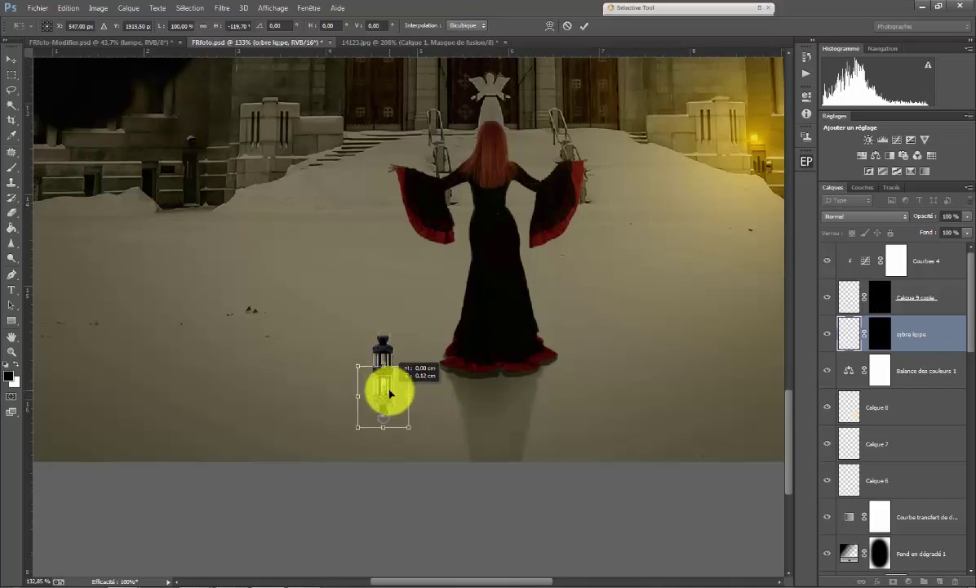
key(Down)
key(Down)
key(Down)
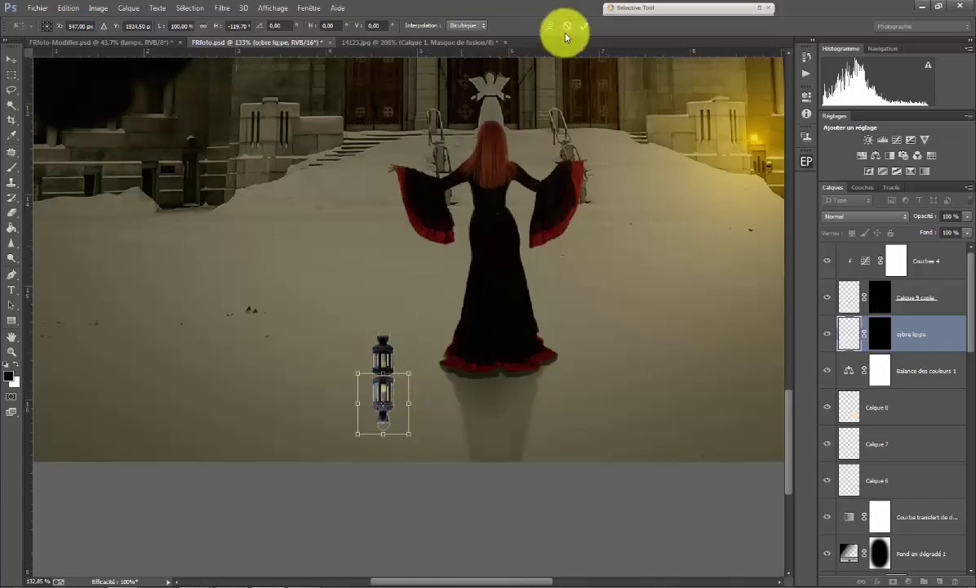
click(586, 26)
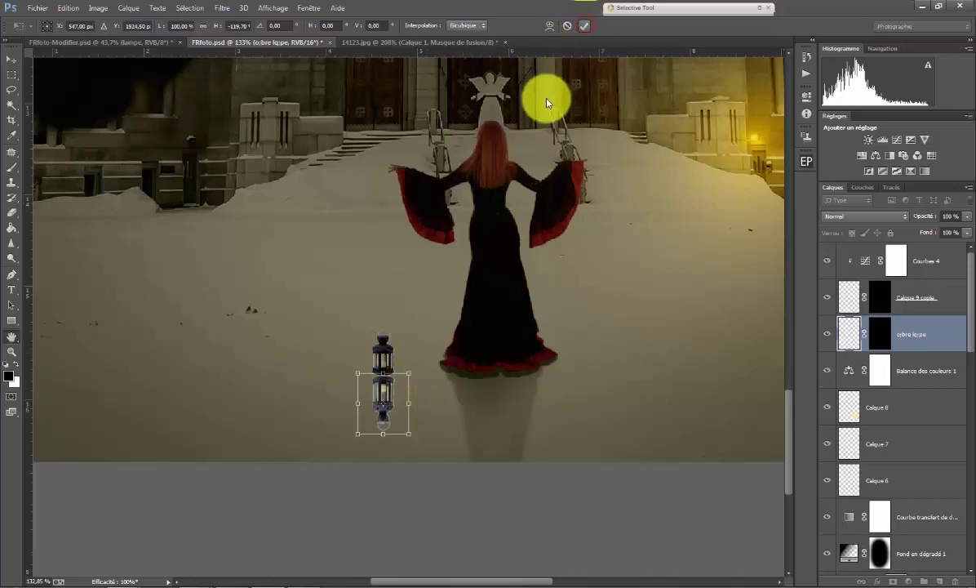
key(v)
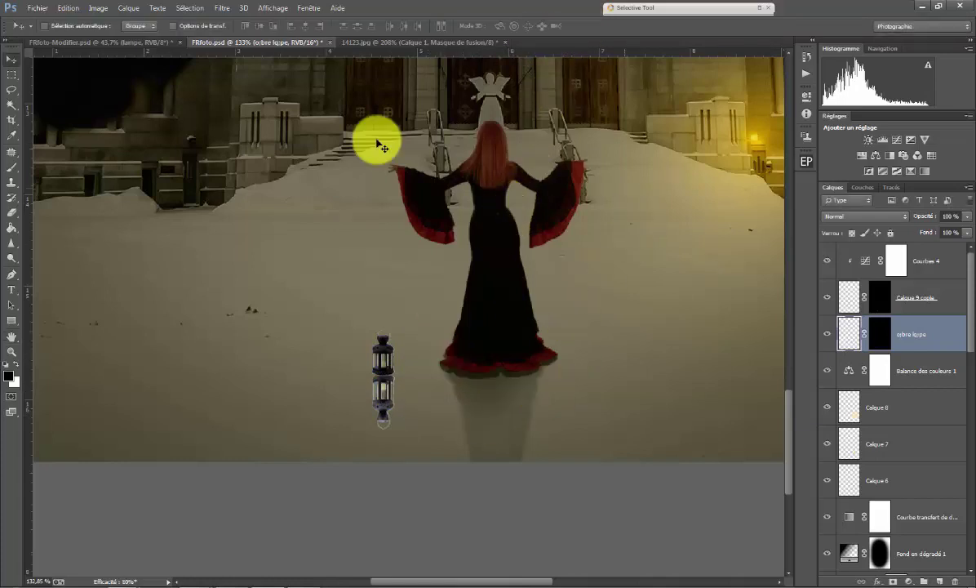
- Blacken the reflection with Hue/Saturation lightness at -100
click(99, 9)
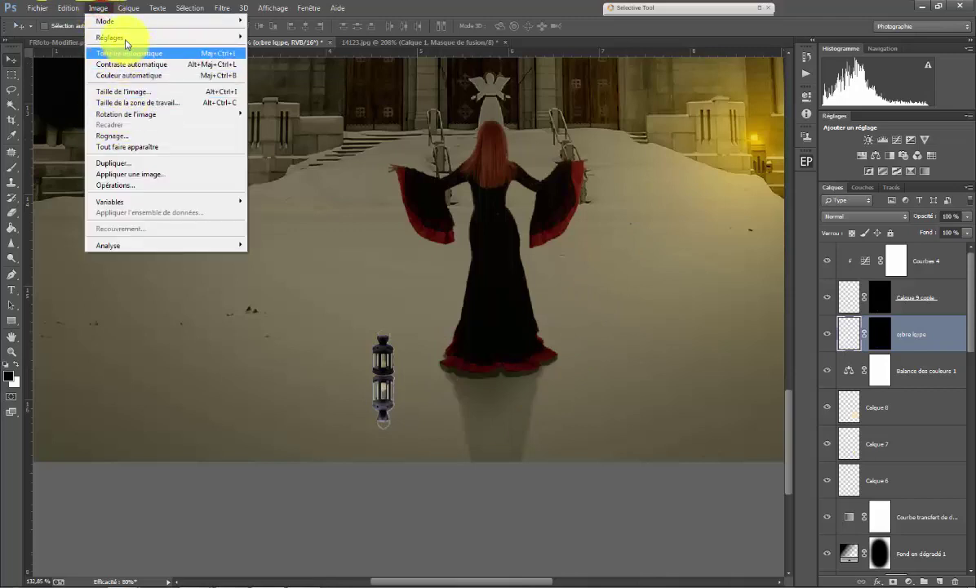
mouse_move(111, 37)
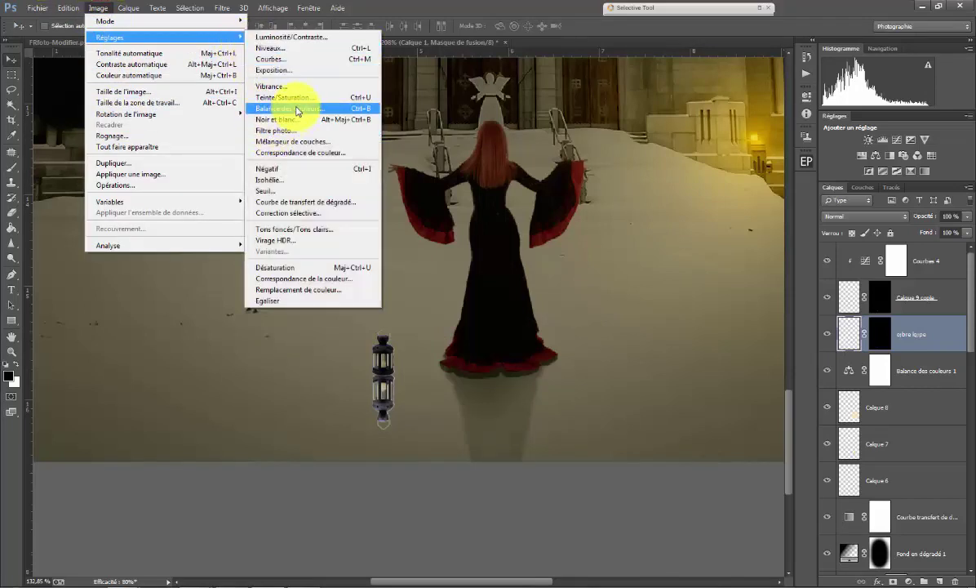
click(295, 97)
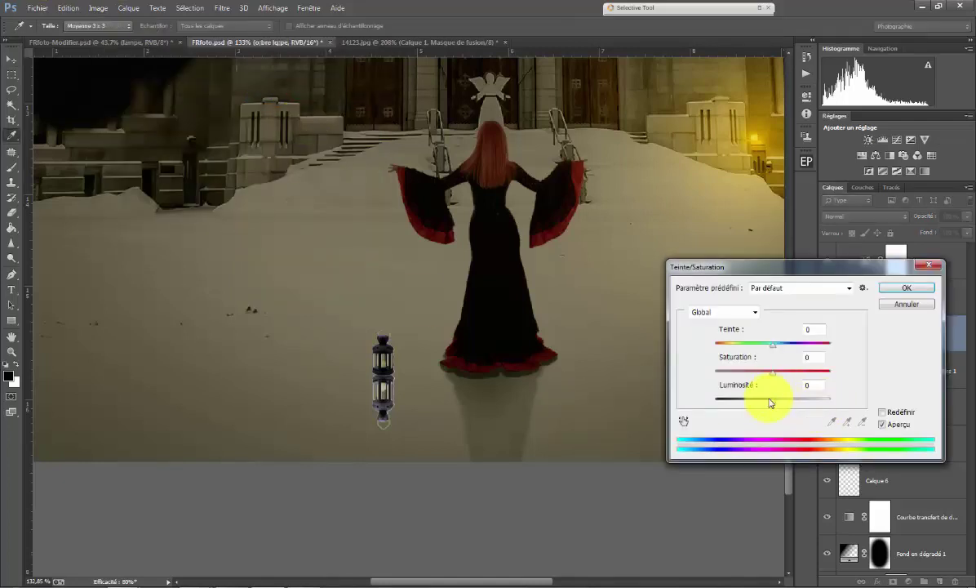
drag(772, 405, 717, 399)
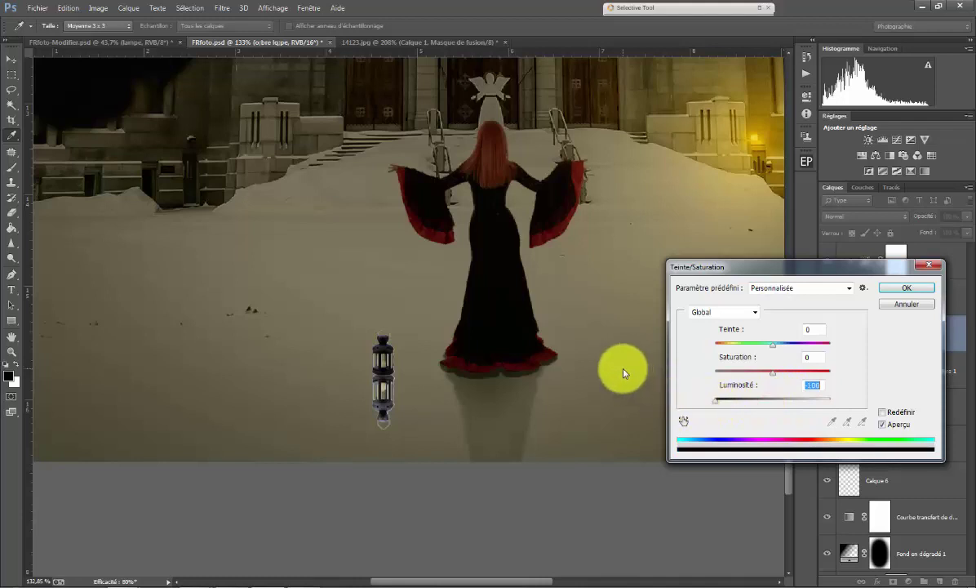
click(907, 291)
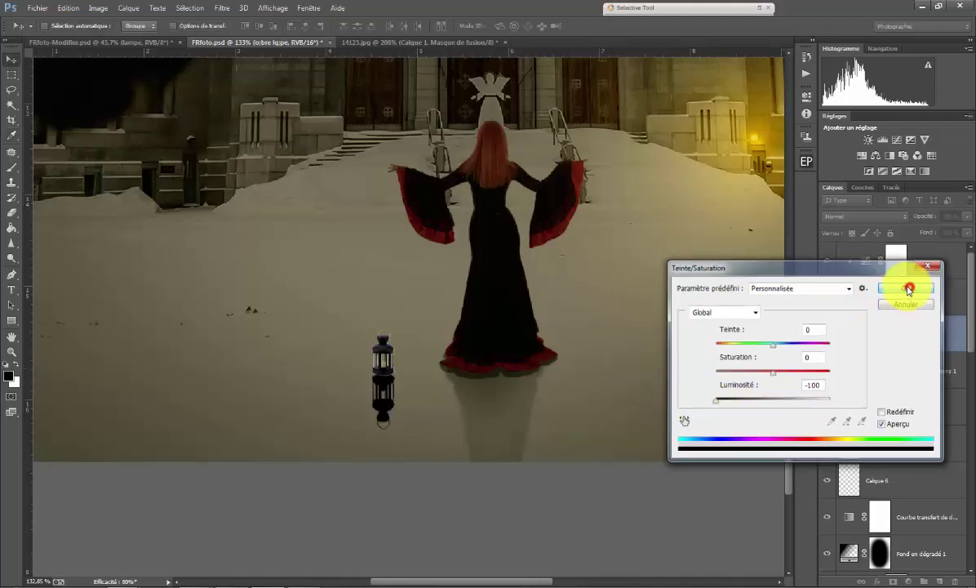
- Soften the reflection with a Gaussian blur
click(221, 7)
mouse_move(245, 169)
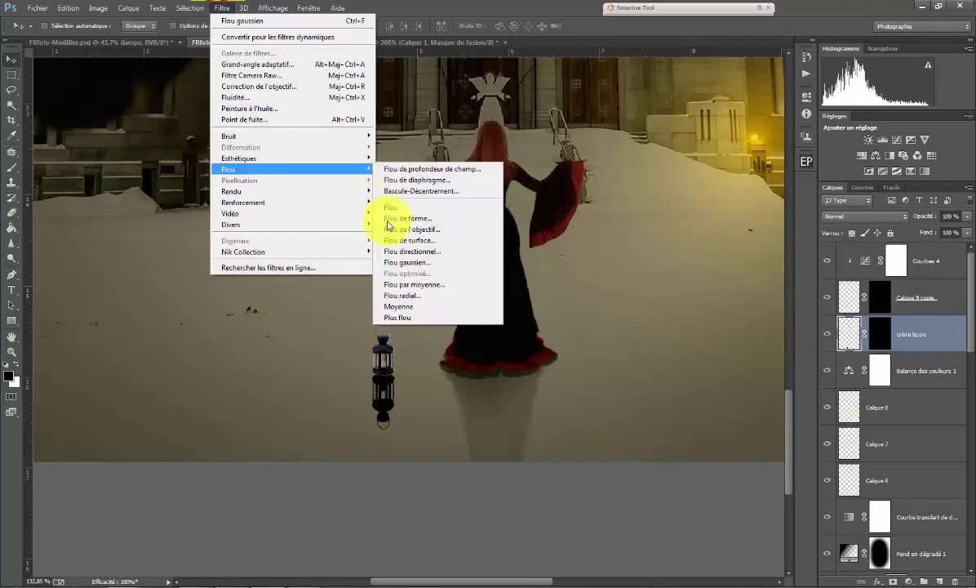
click(422, 262)
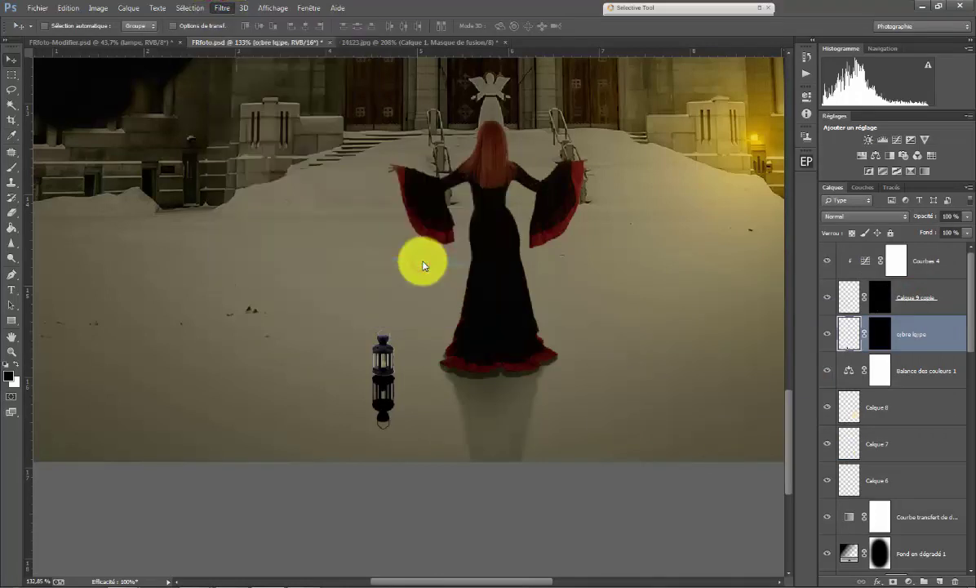
drag(588, 386, 584, 394)
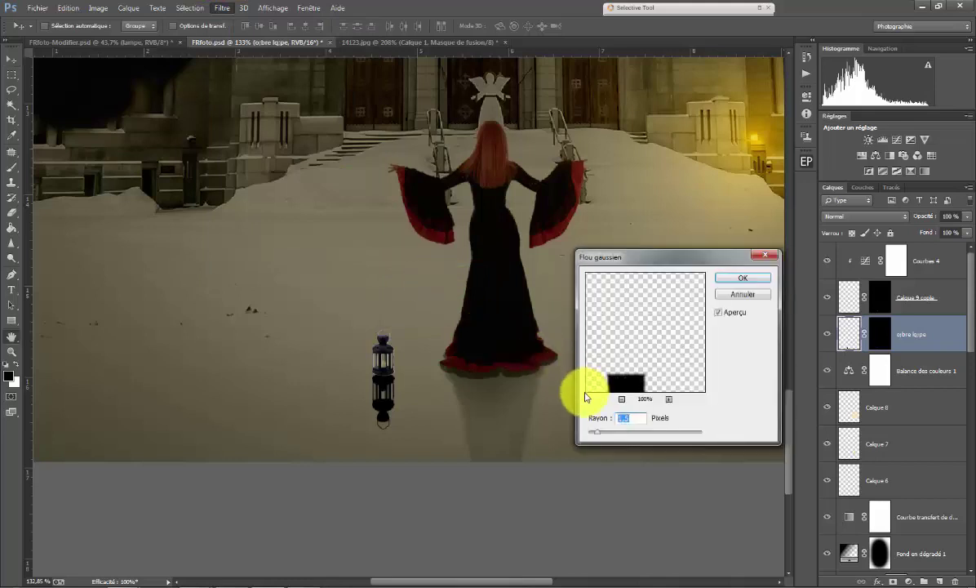
drag(596, 431, 621, 438)
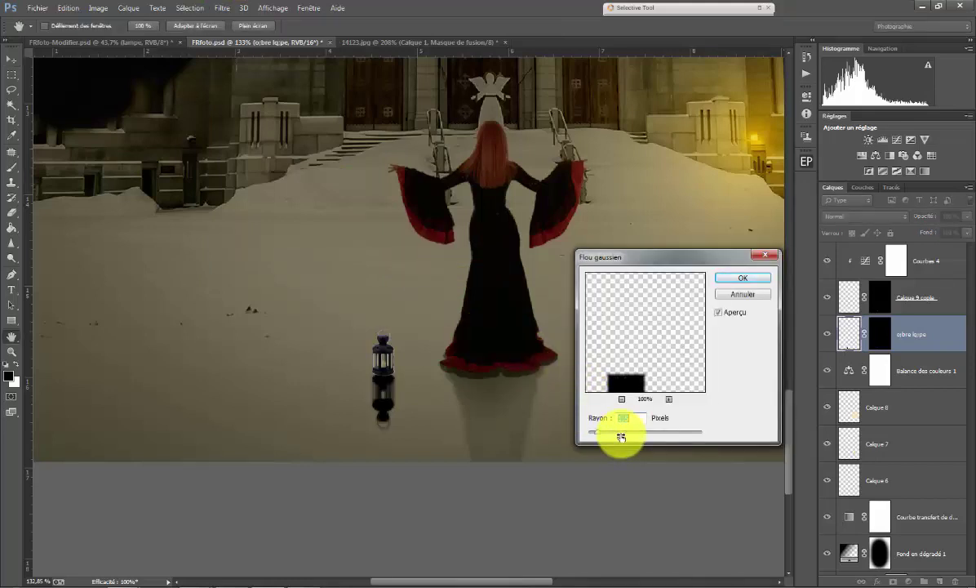
click(749, 278)
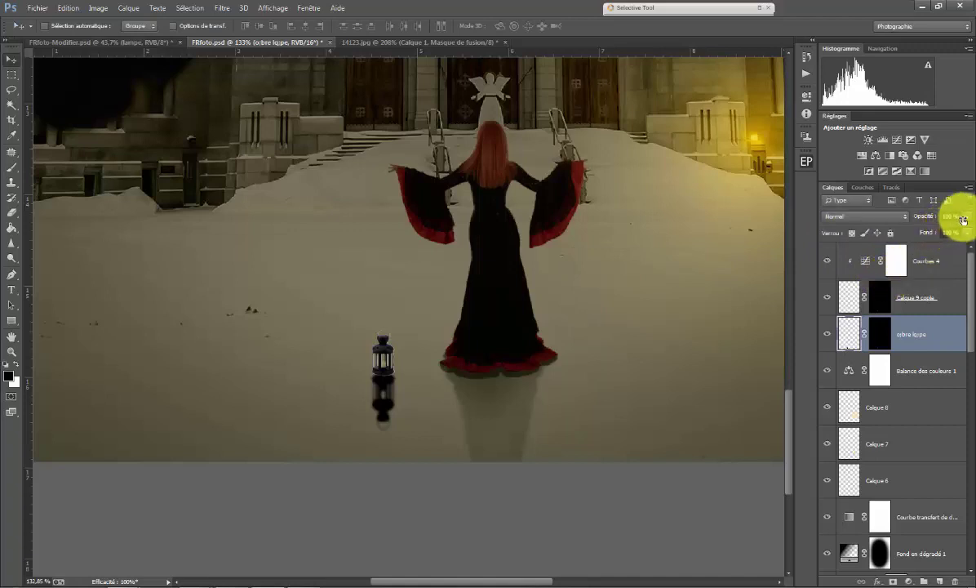
- Lower the reflection layer's opacity to 22%, then select Balance des couleurs 1
click(969, 217)
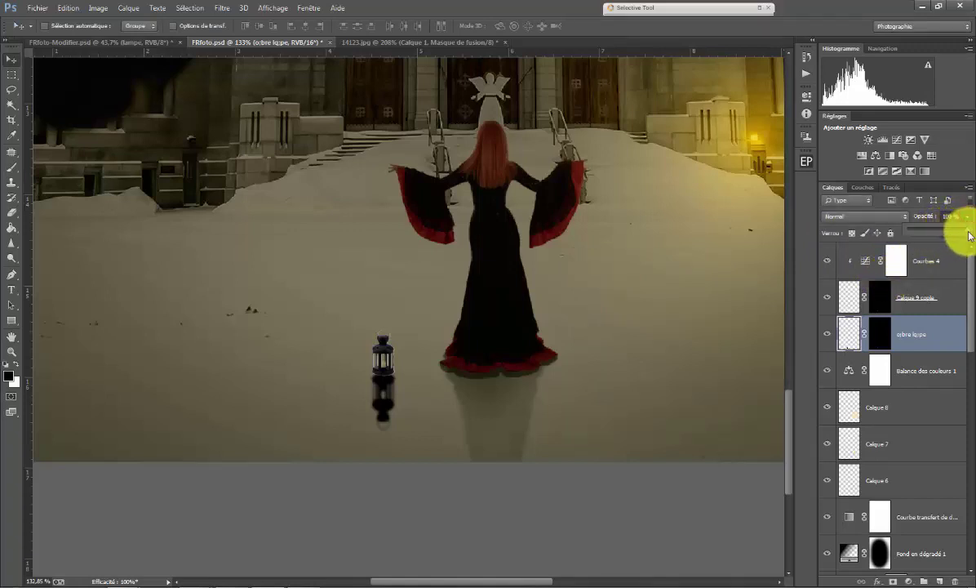
drag(968, 233, 923, 231)
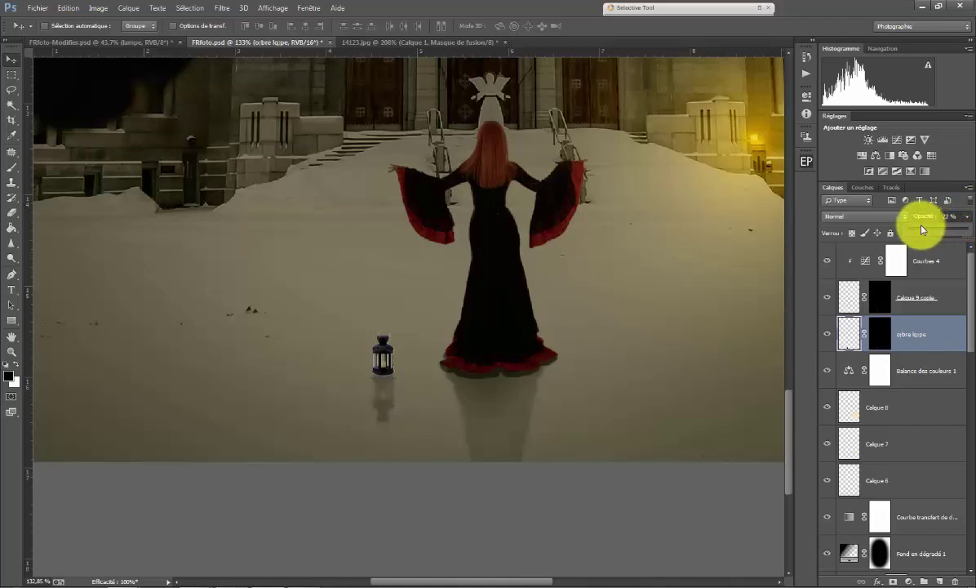
drag(923, 230, 921, 231)
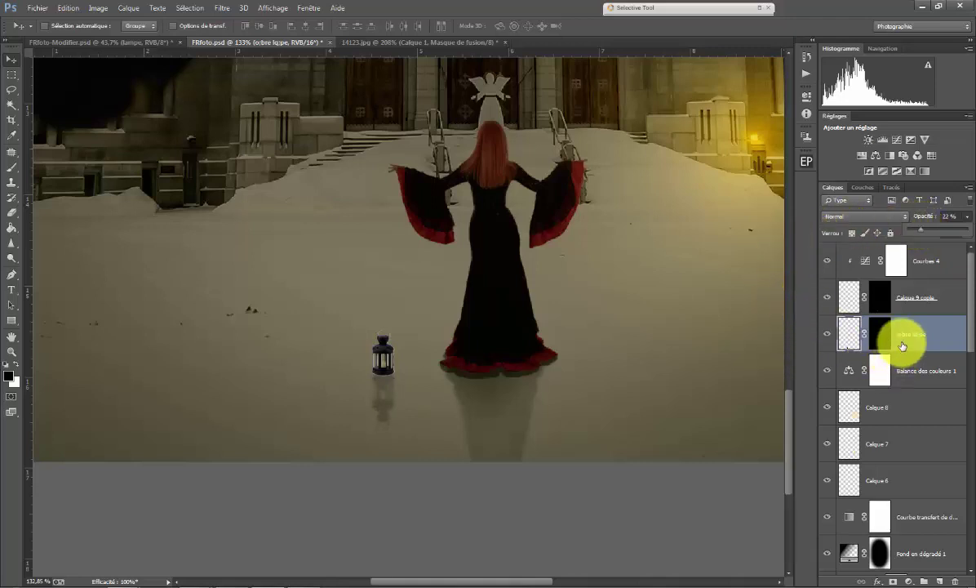
click(923, 371)
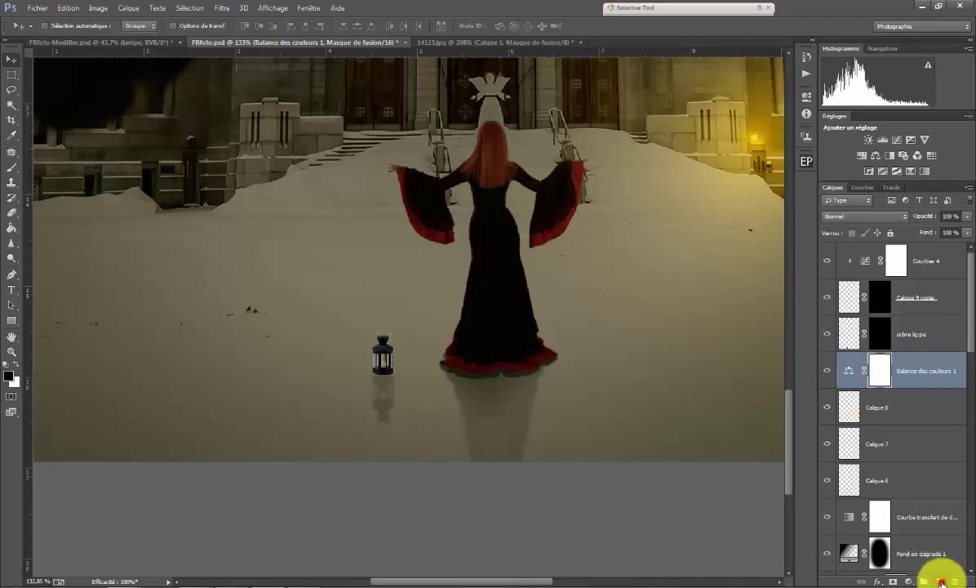
- Add a new layer and paint a spot of light on the lantern with an 11 px soft brush
click(940, 581)
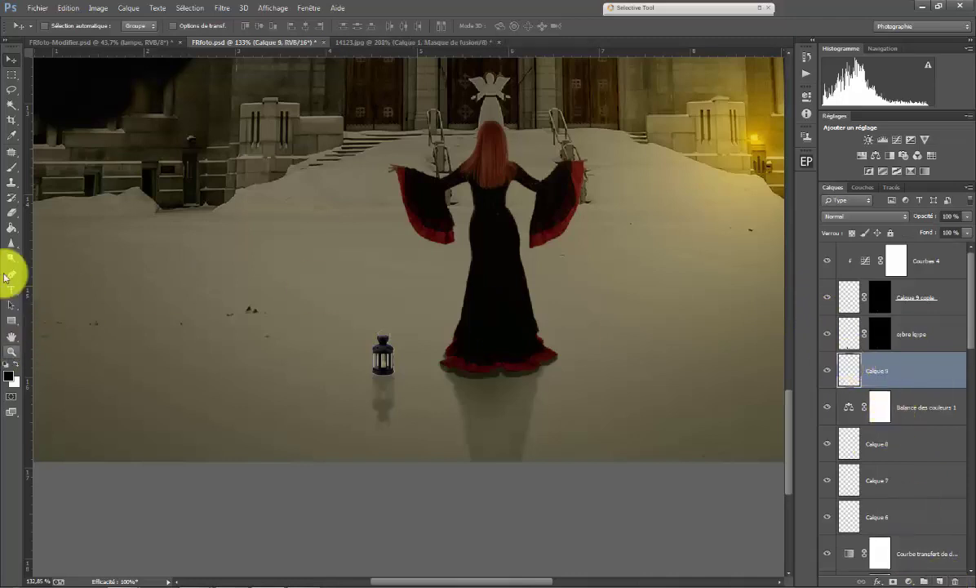
click(13, 168)
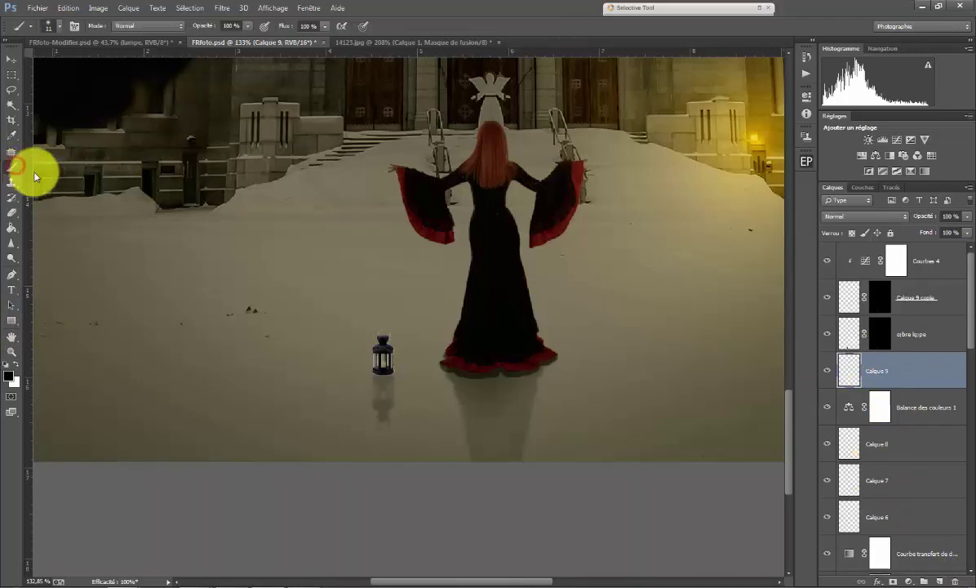
click(56, 27)
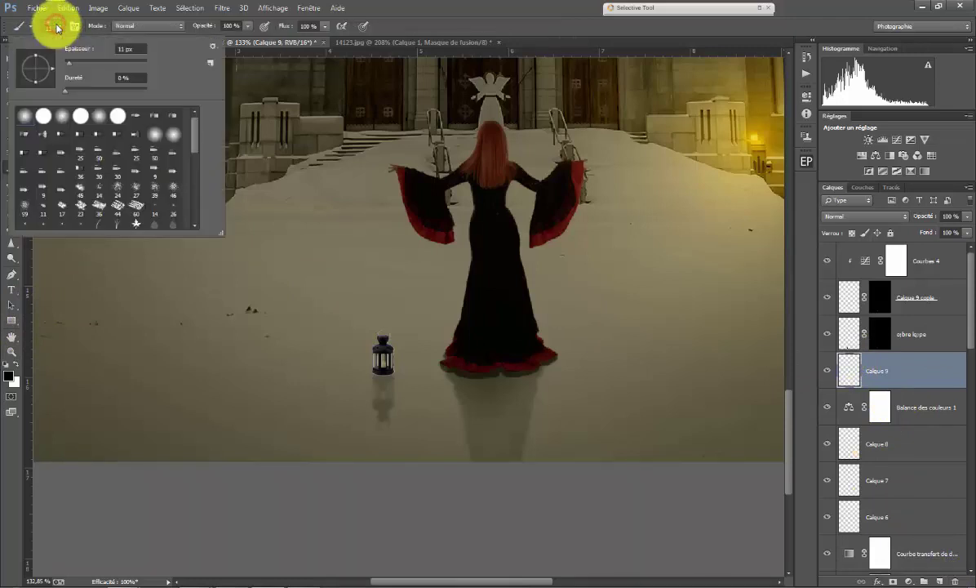
click(57, 27)
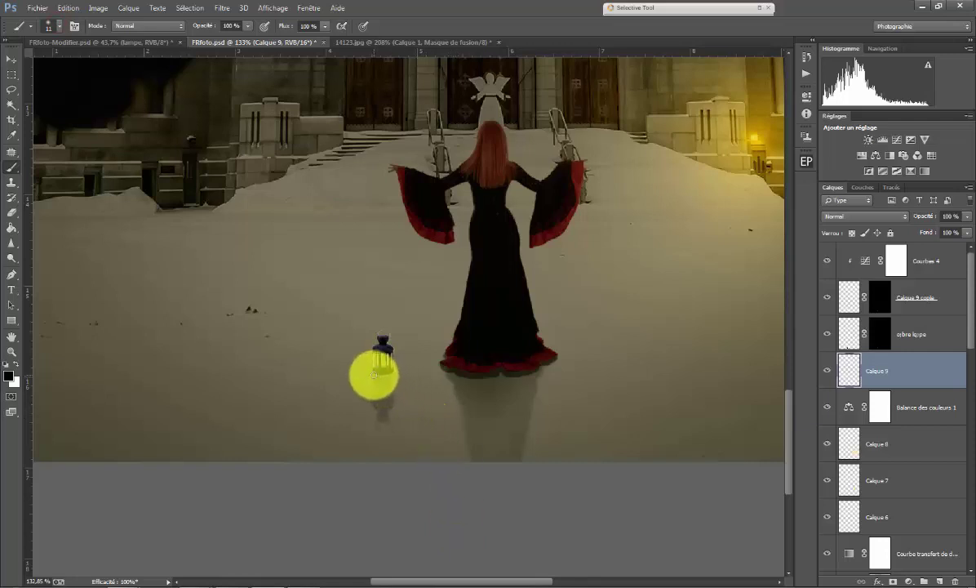
click(375, 374)
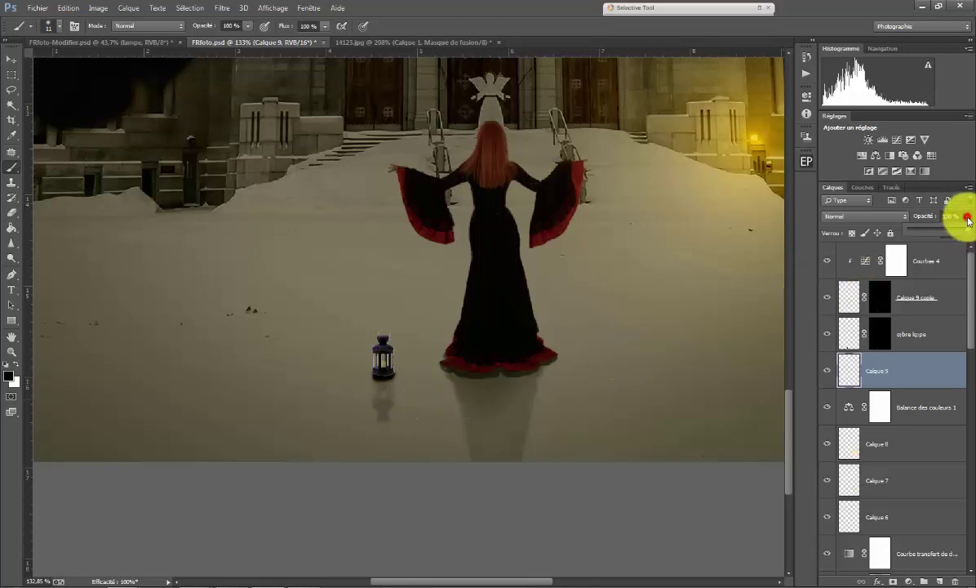
- Set the light layer to 49% opacity and fit the whole image in view
drag(967, 220, 938, 231)
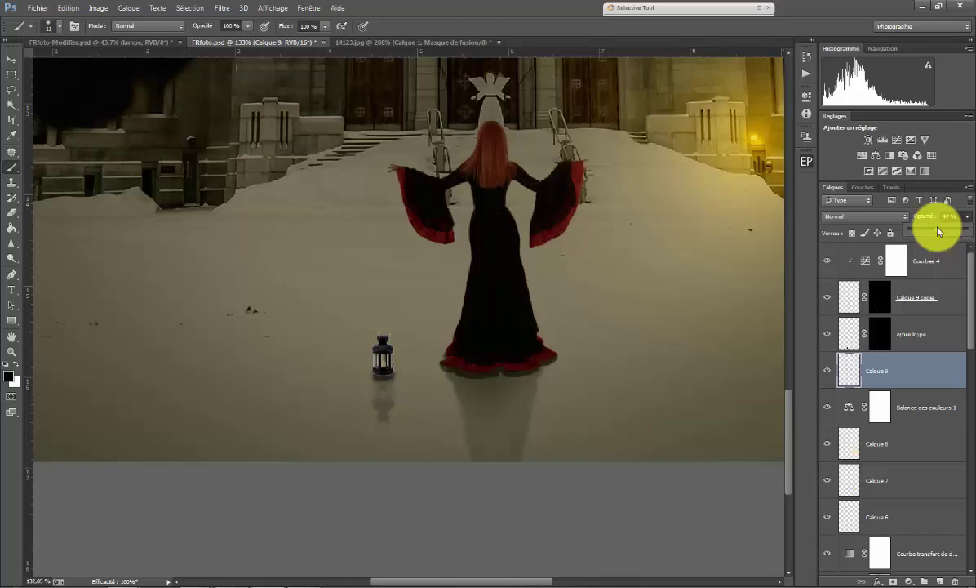
drag(938, 231, 938, 231)
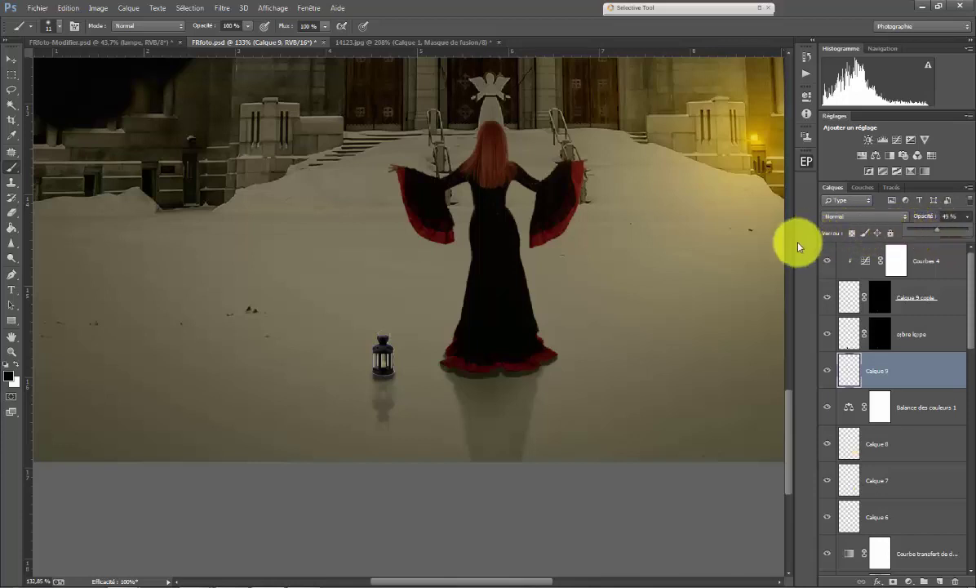
double_click(12, 335)
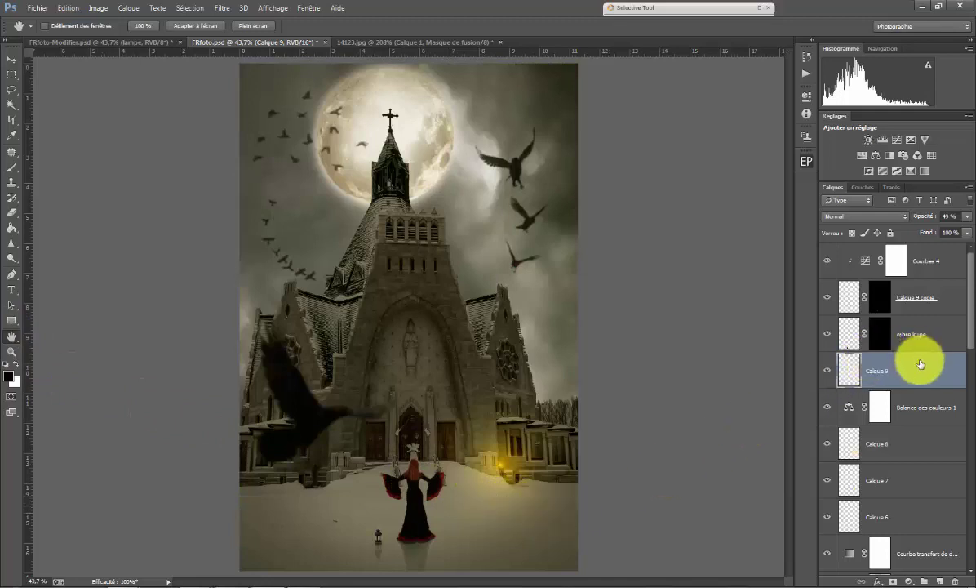
- Add a new layer above Courbes 4 and set the foreground color to orange-yellow #fdc52f
drag(971, 301, 970, 288)
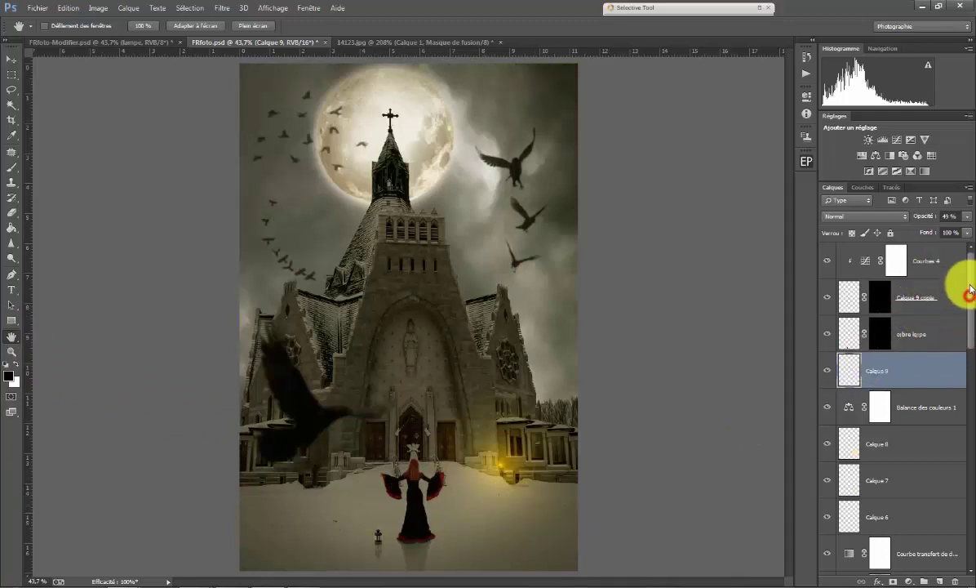
click(925, 259)
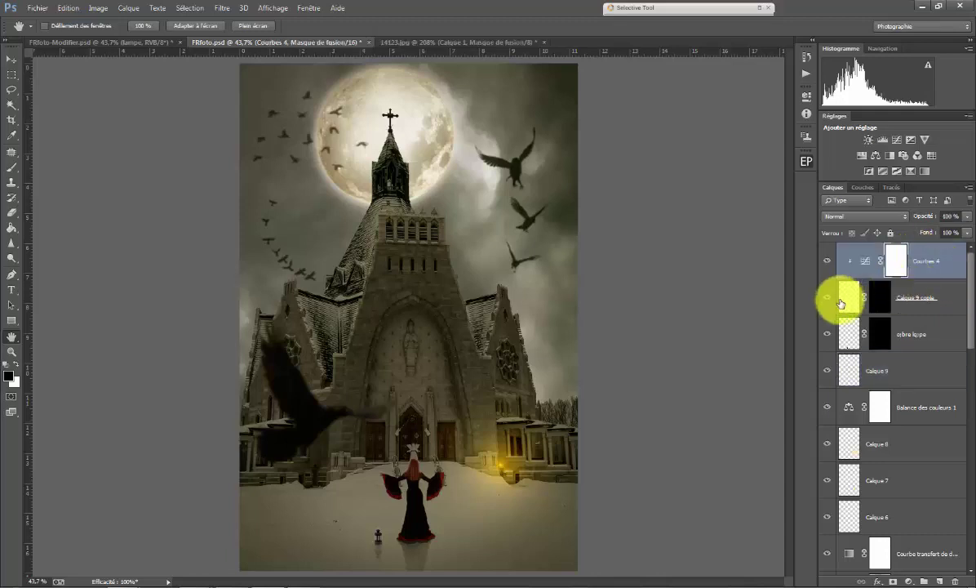
click(940, 580)
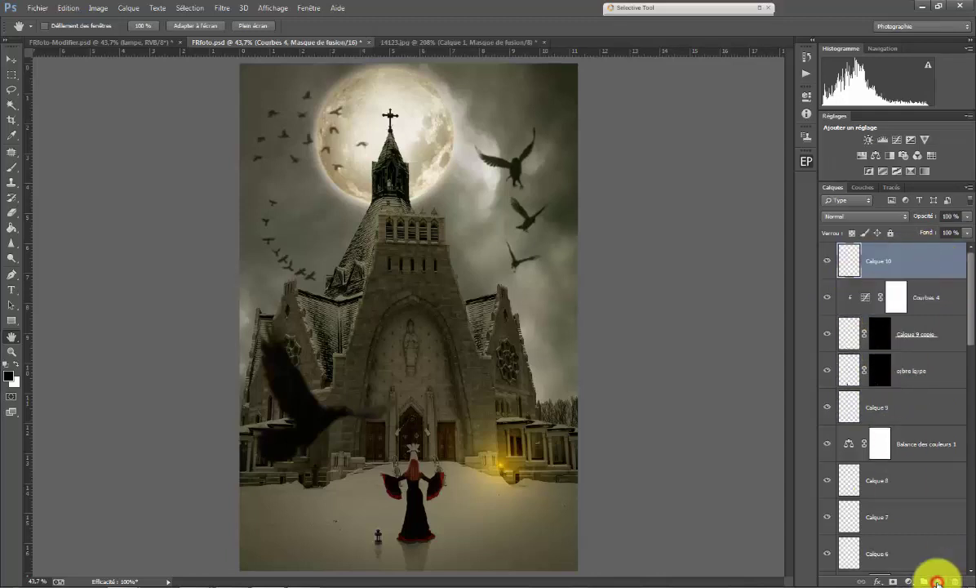
click(8, 375)
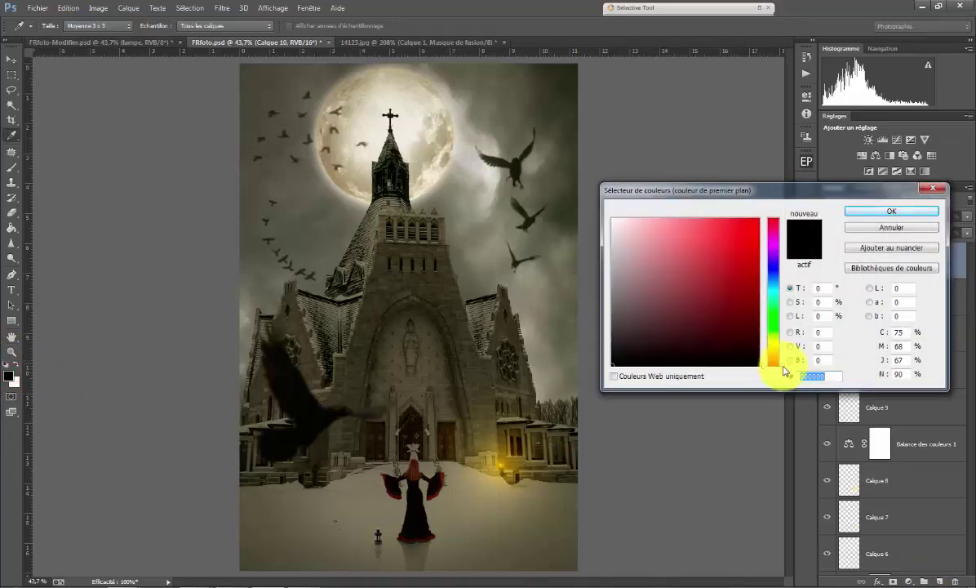
drag(785, 365, 788, 352)
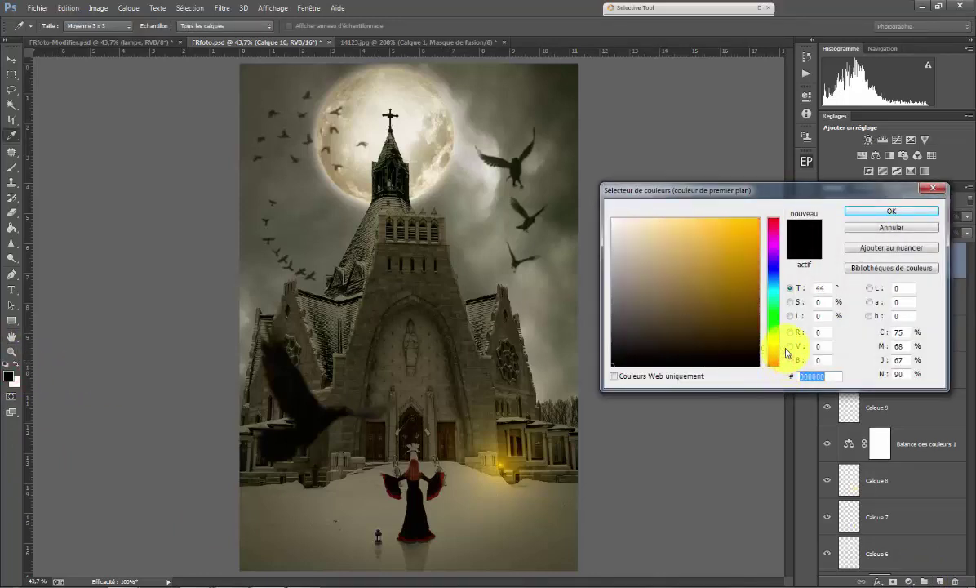
click(732, 219)
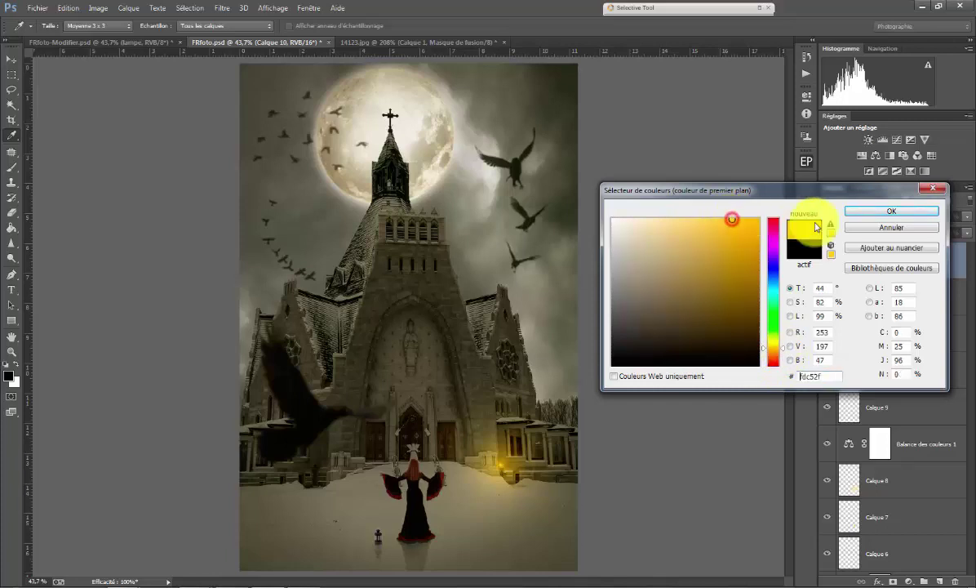
click(882, 211)
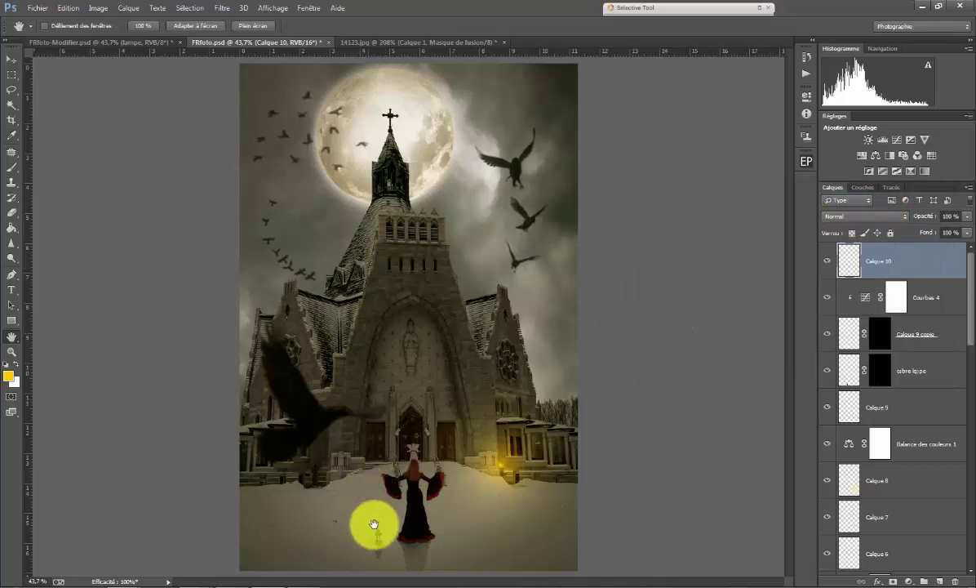
- Paint a glow on the lantern with a 34 px brush and blend it with Lumière tamisée
click(16, 168)
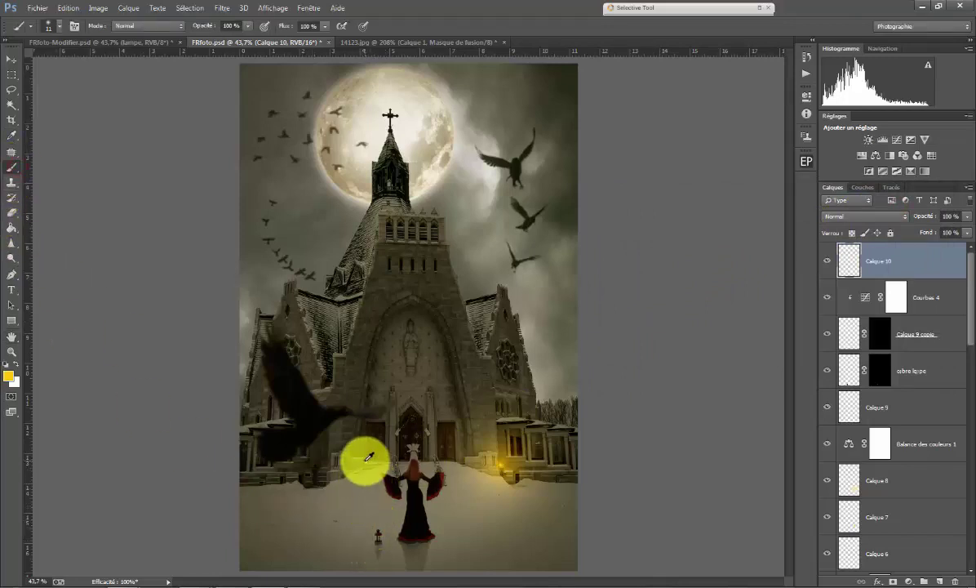
drag(370, 464, 359, 464)
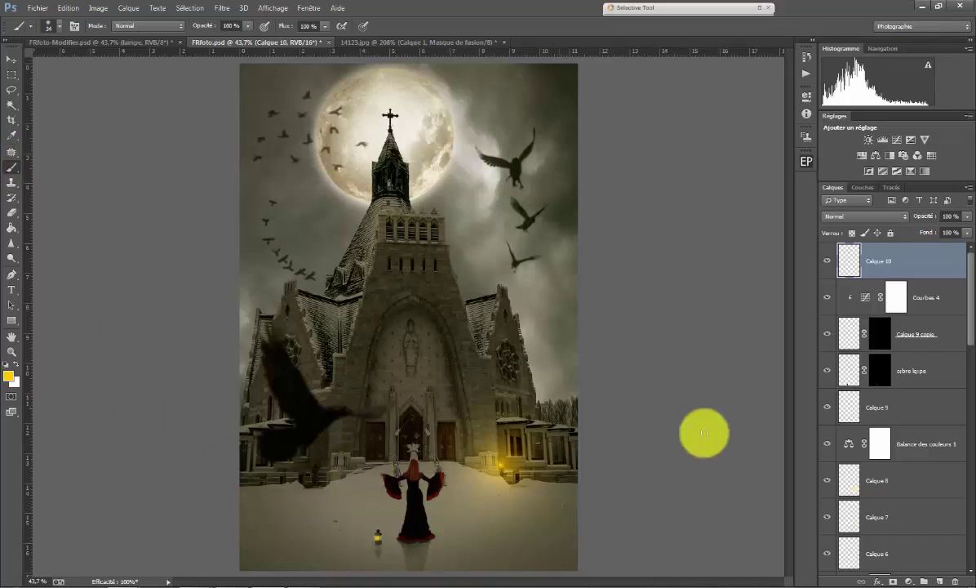
click(859, 216)
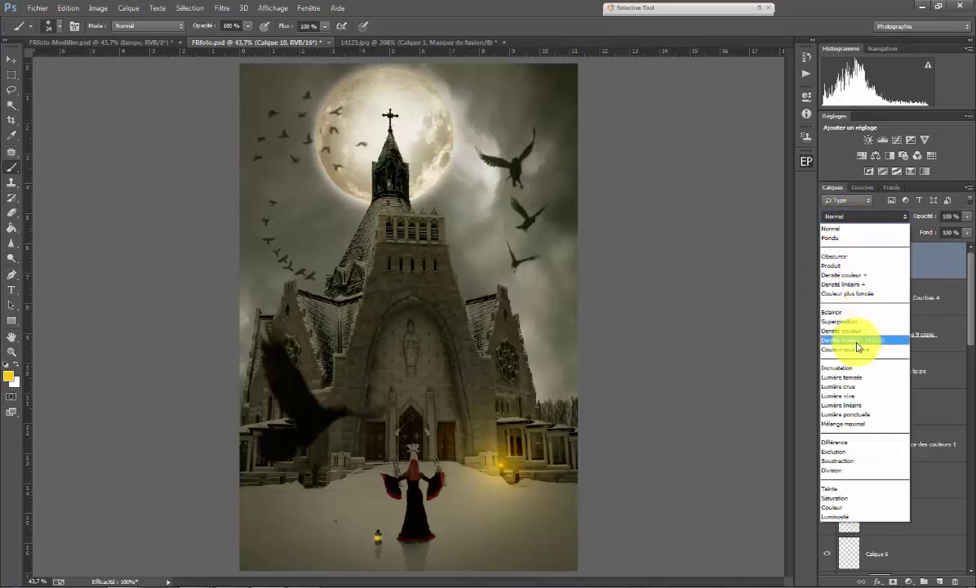
click(849, 377)
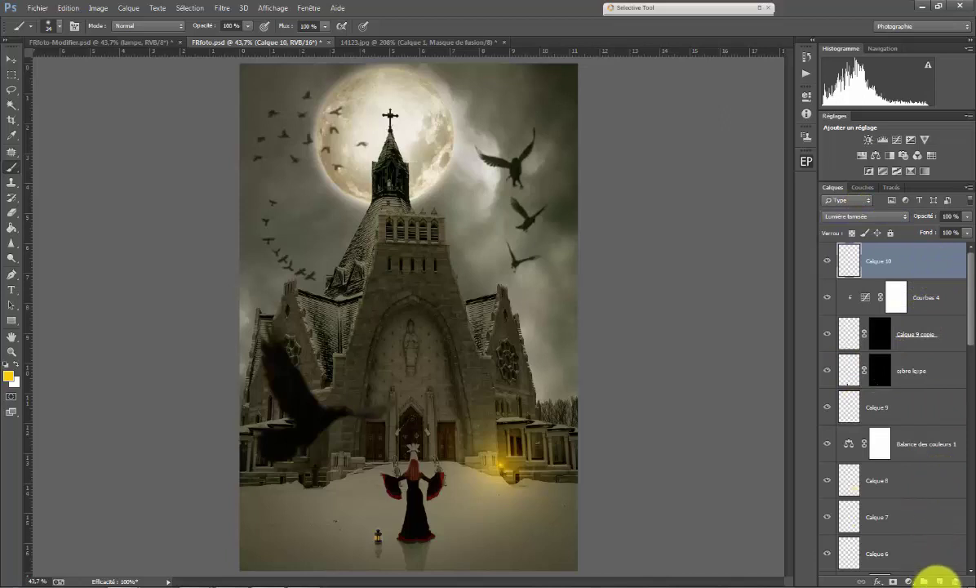
- Add a new layer and set up a pale yellow #fcd775 brush of about 276 px for the lantern glow
click(940, 581)
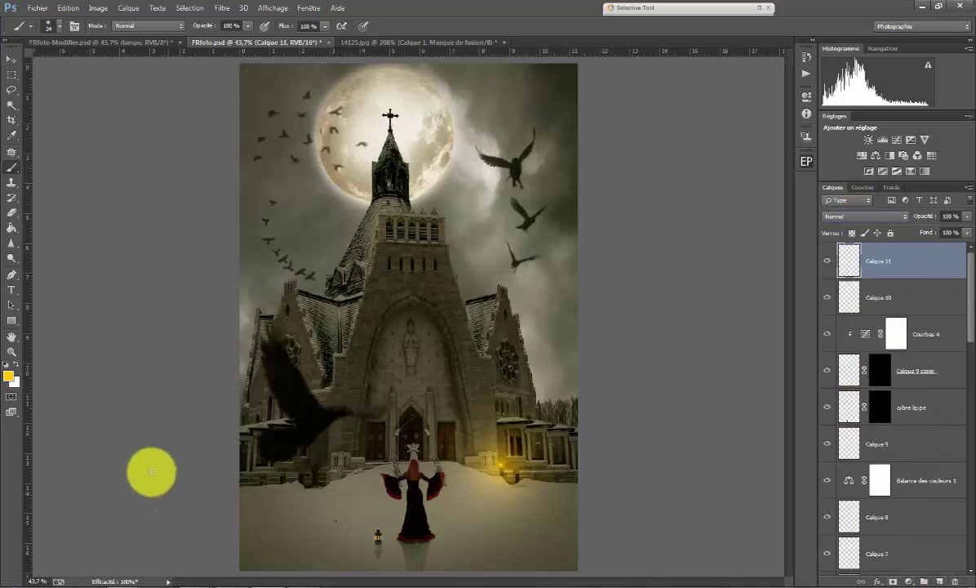
click(9, 378)
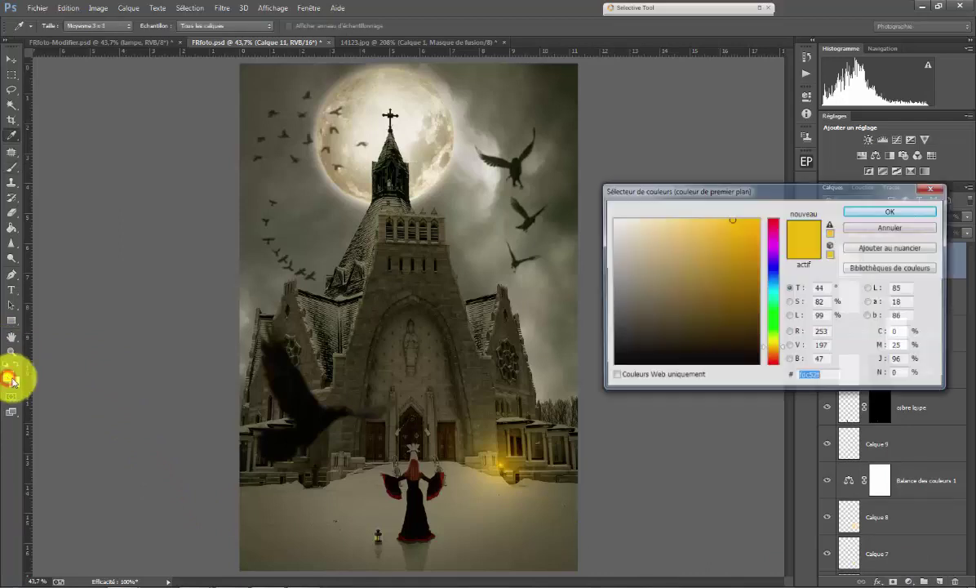
click(700, 220)
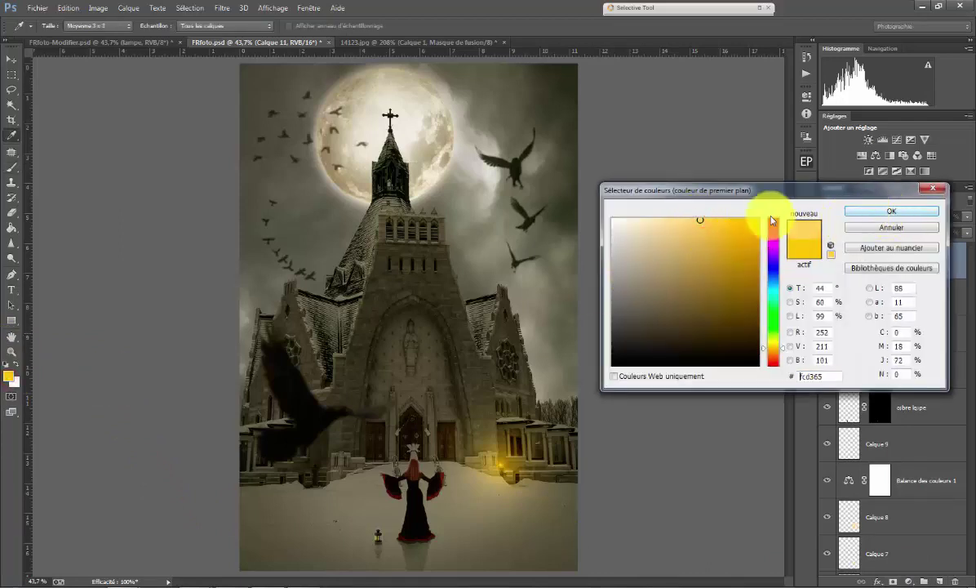
click(872, 211)
key(b)
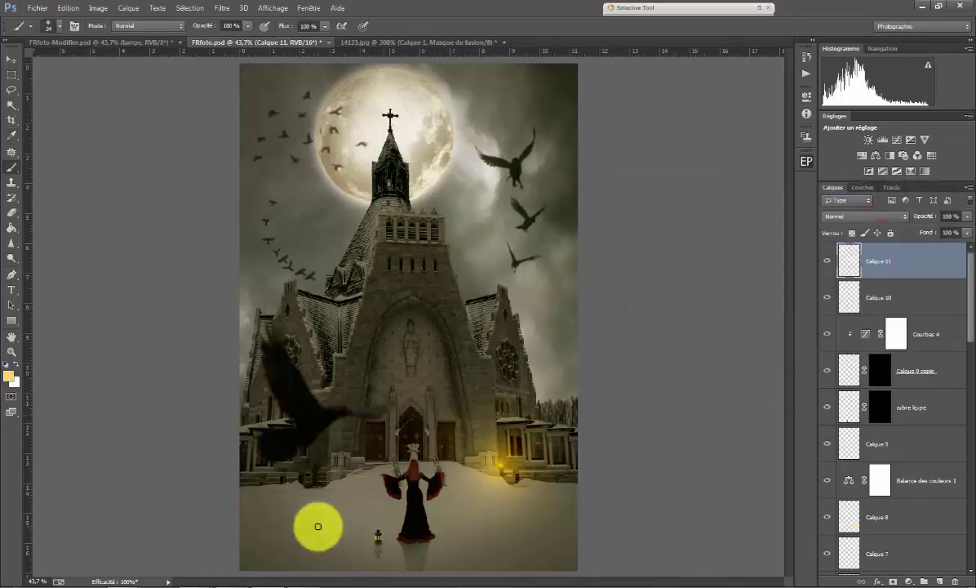
drag(317, 527, 379, 536)
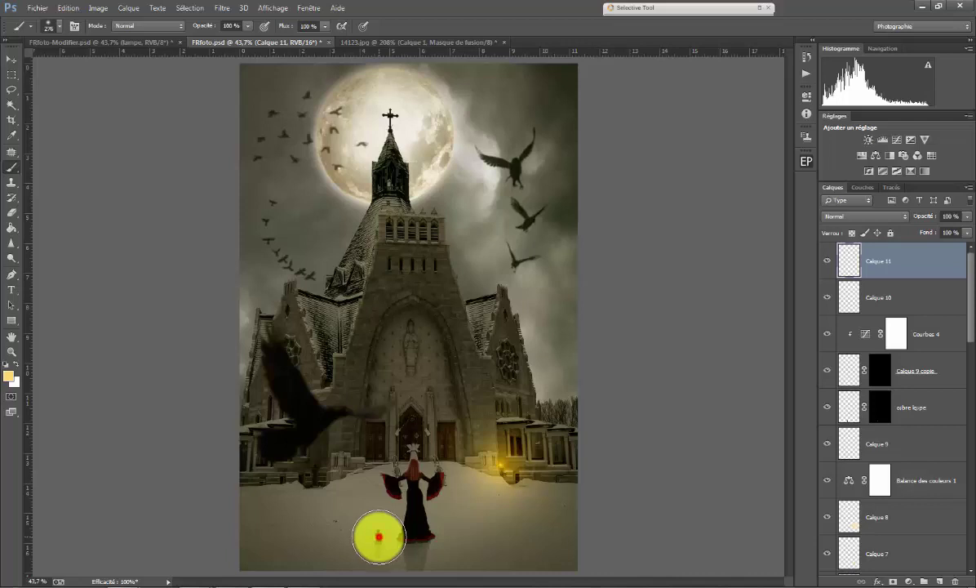
- Blend the snow lantern glow in Lumière tamisée and add another empty layer
click(850, 215)
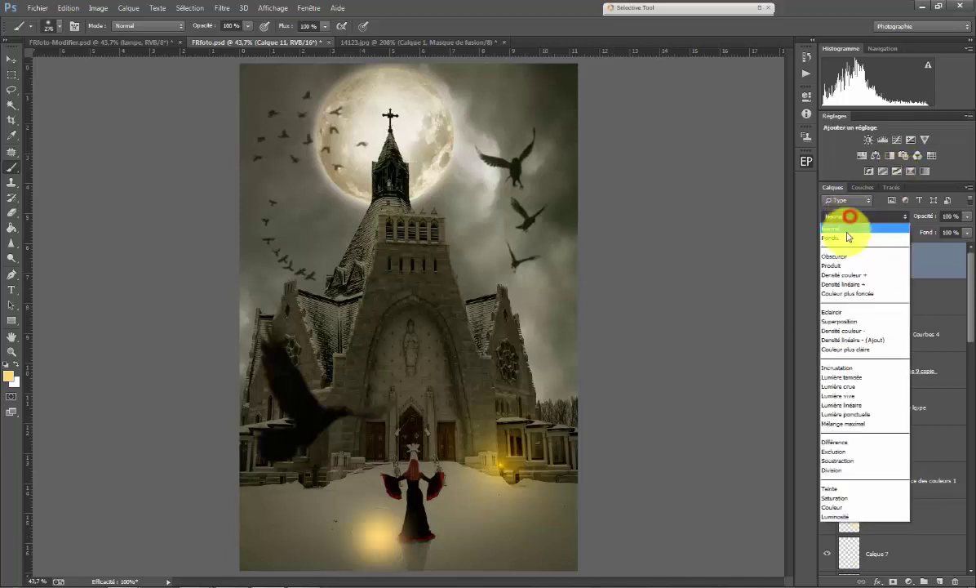
click(836, 377)
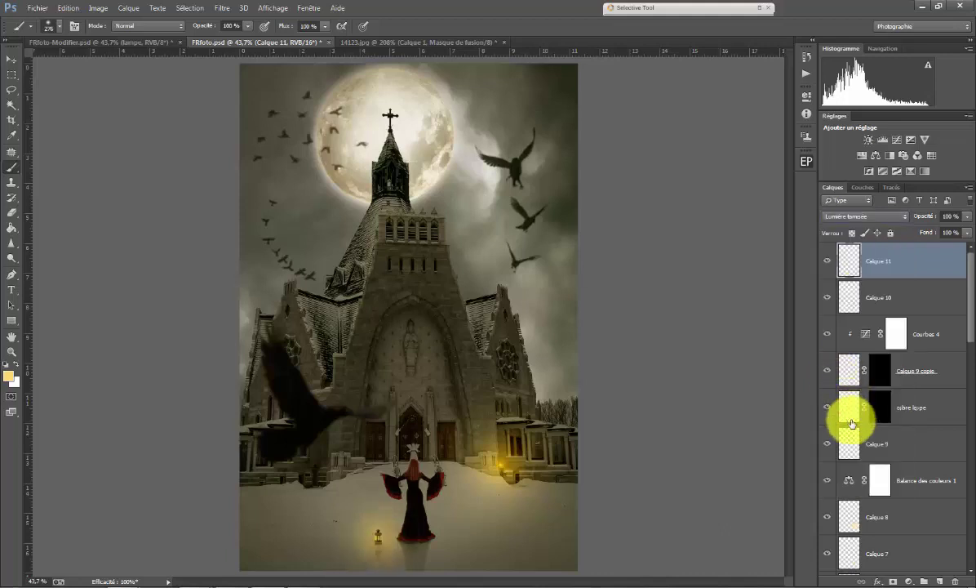
click(941, 581)
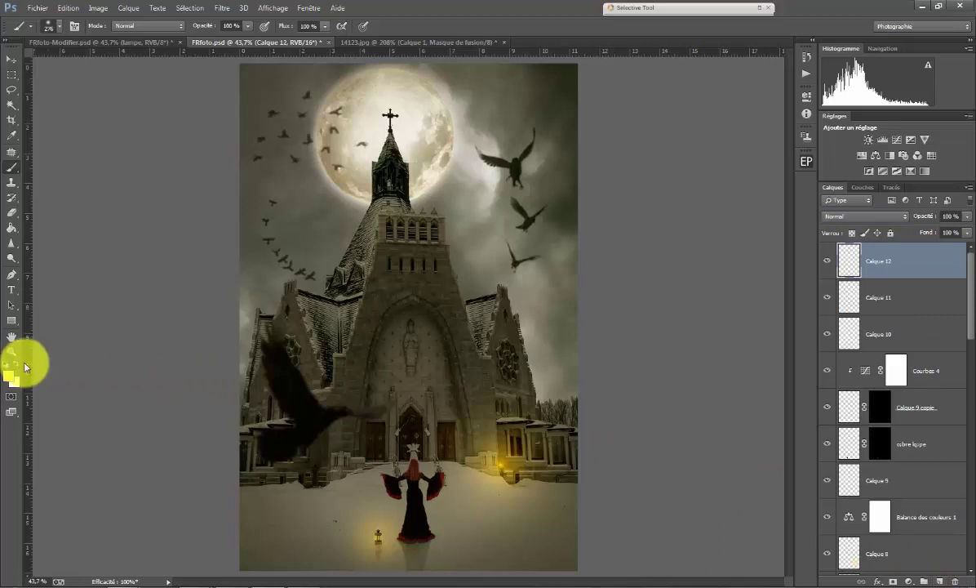
- Paint a pale cream glow with a ~642 px brush on the snow below the woman, blended Lumière tamisée
click(10, 375)
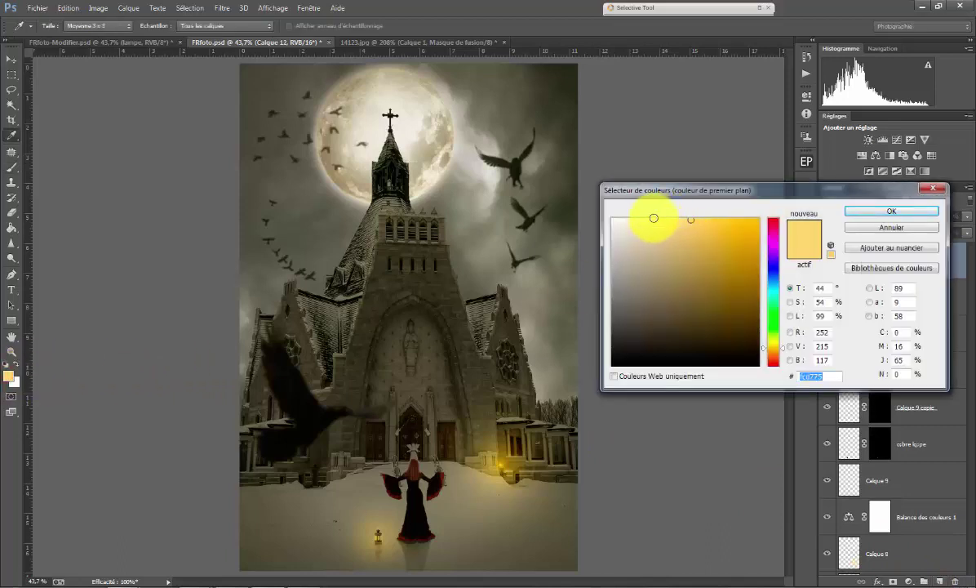
click(656, 219)
click(890, 211)
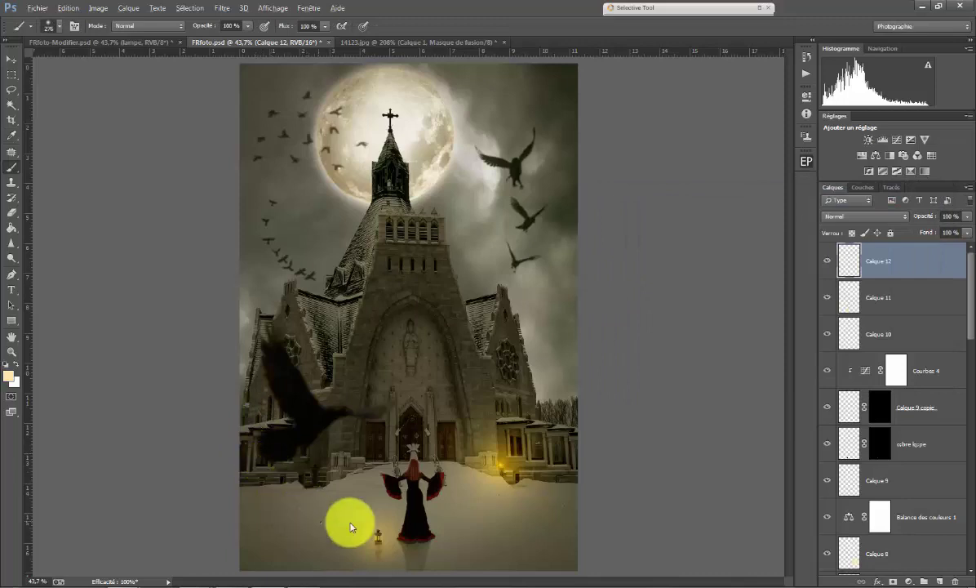
drag(351, 522, 375, 526)
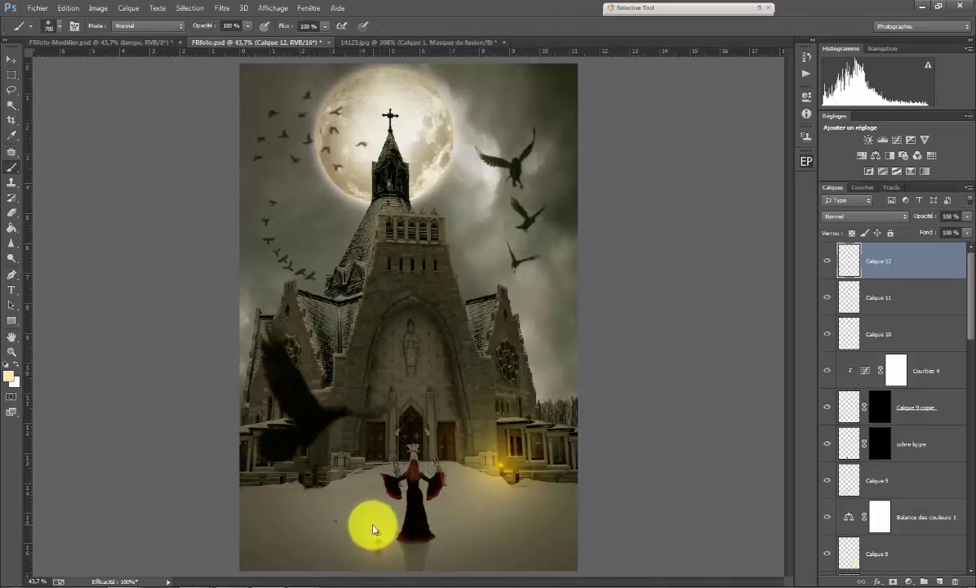
drag(373, 529, 377, 532)
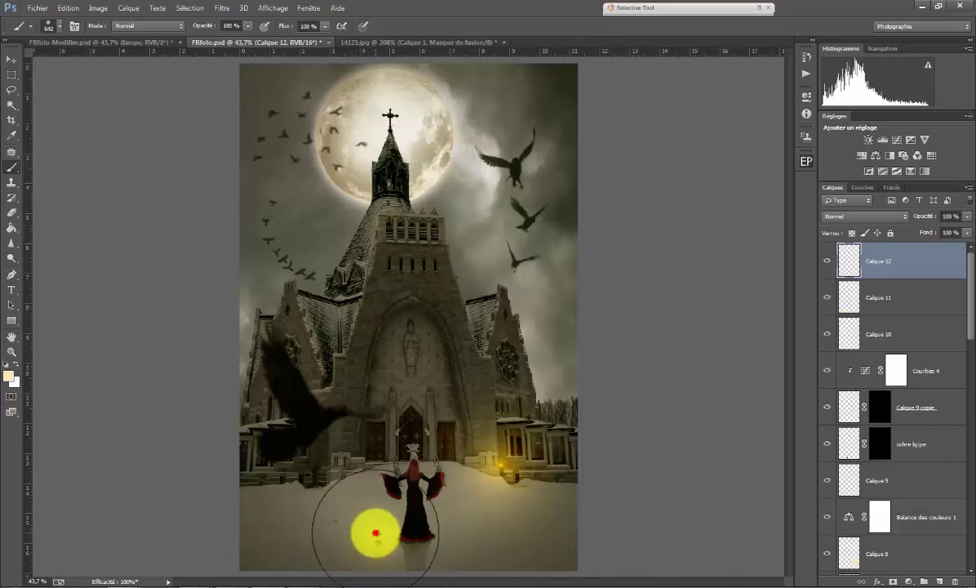
click(376, 533)
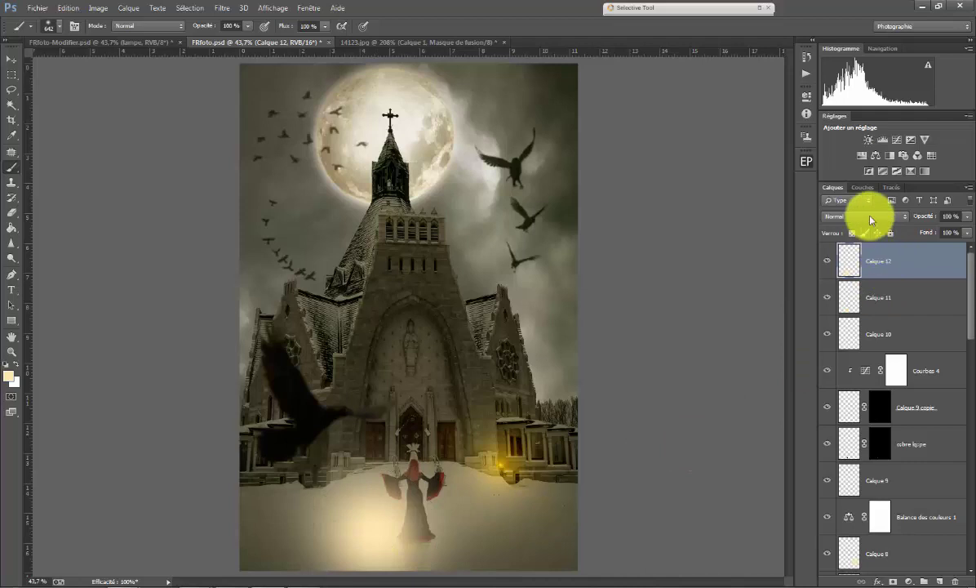
click(870, 216)
click(839, 377)
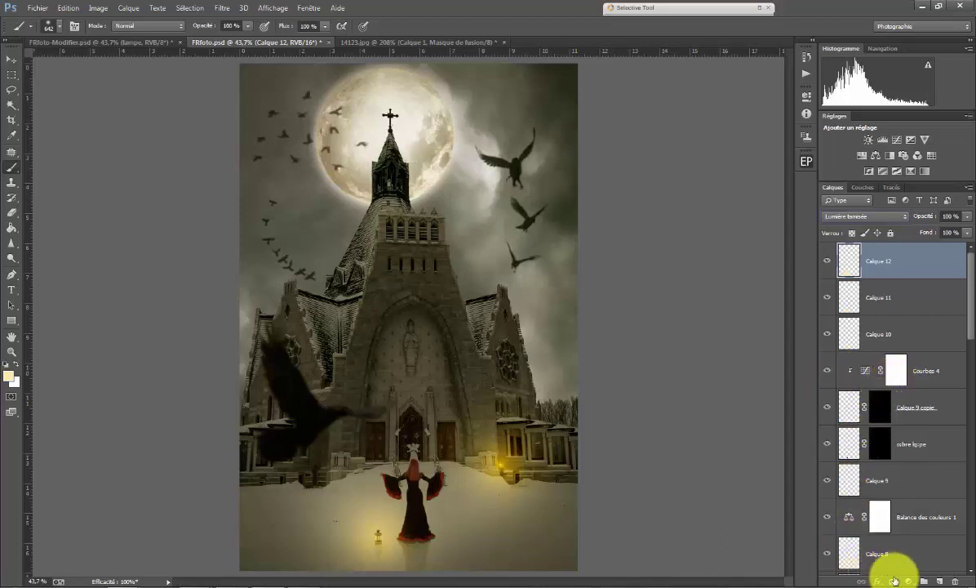
- On a new layer, paint a large pale cream glow around the woman with a 752 px brush
click(943, 580)
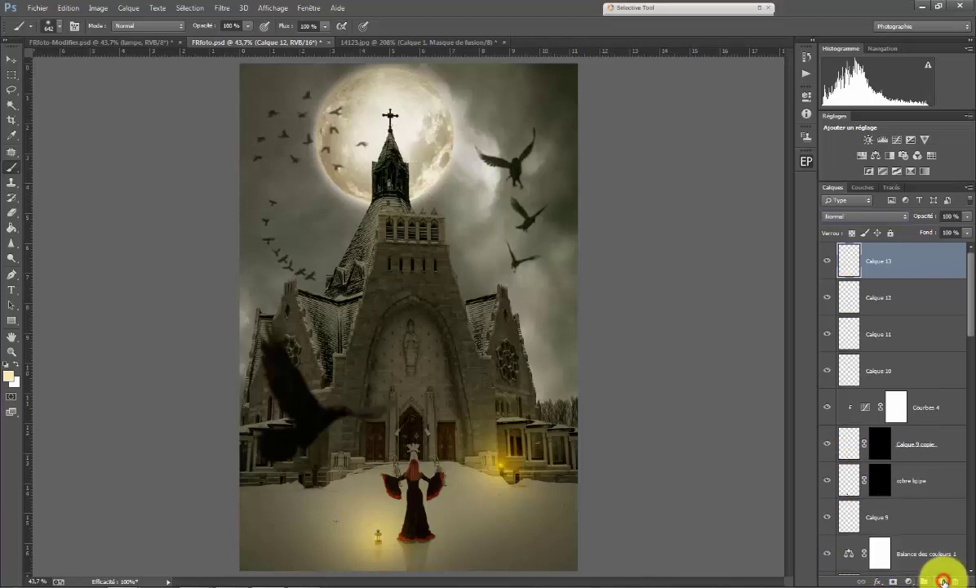
click(10, 377)
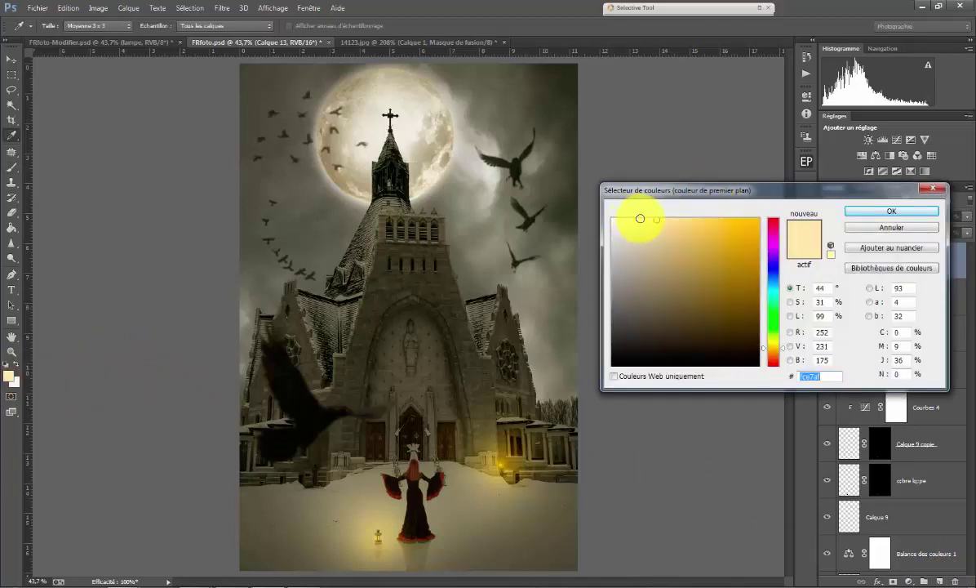
click(881, 210)
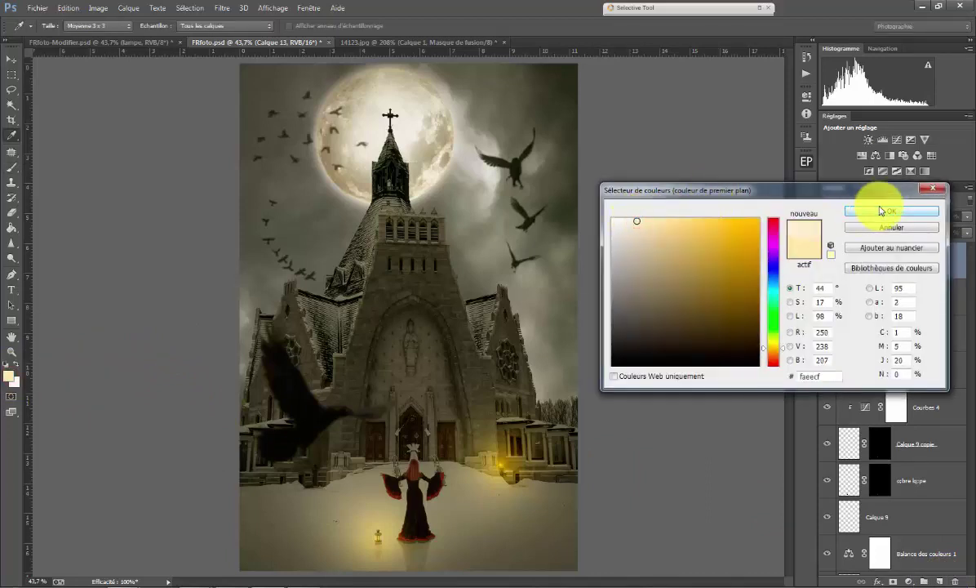
key(b)
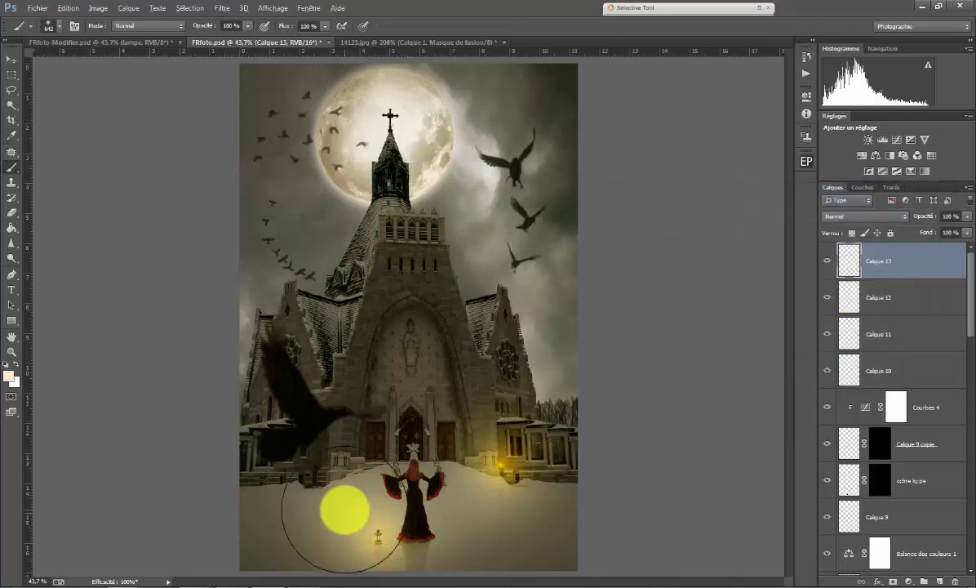
drag(344, 509, 359, 500)
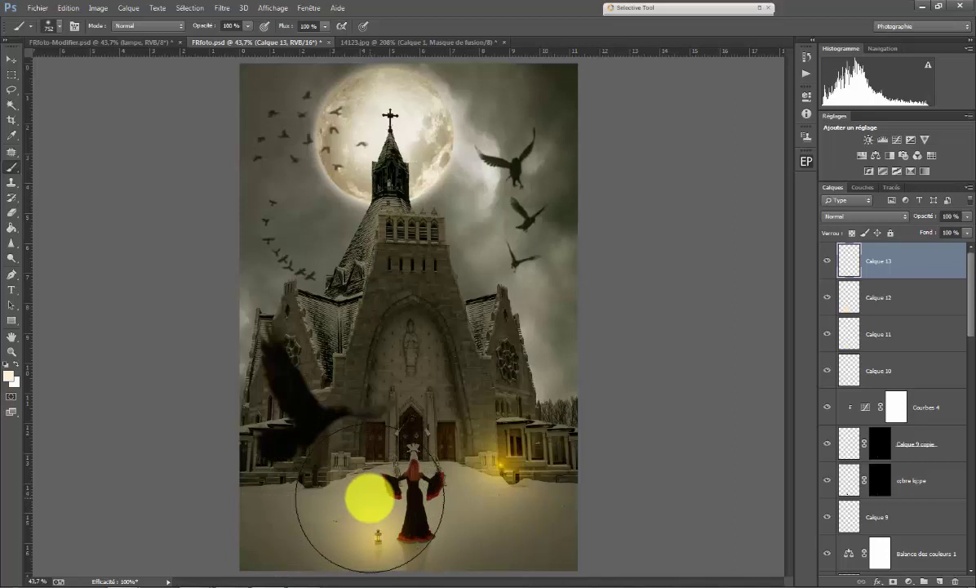
click(369, 497)
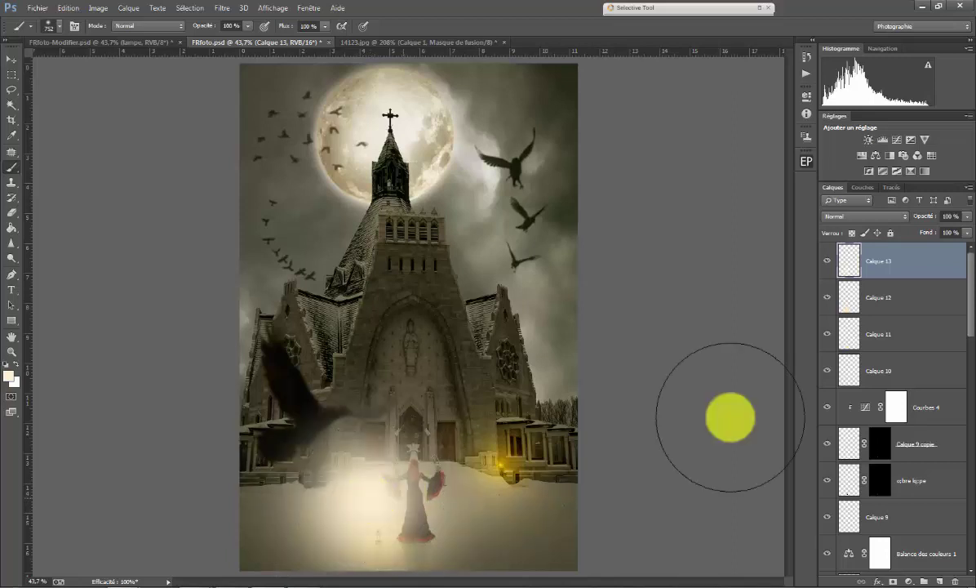
- Set Calque 13's blend mode to Lumière tamisée at 51% opacity
click(864, 219)
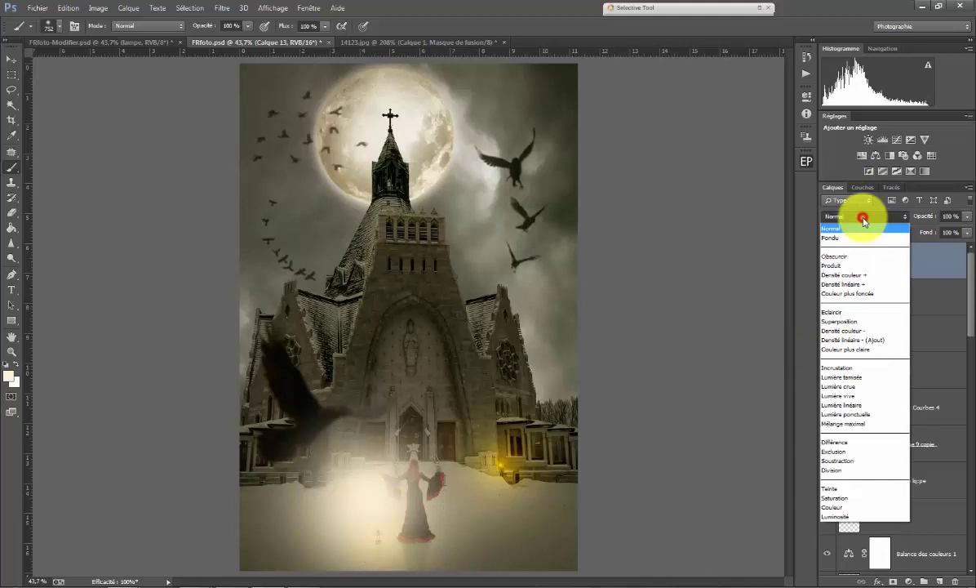
click(844, 377)
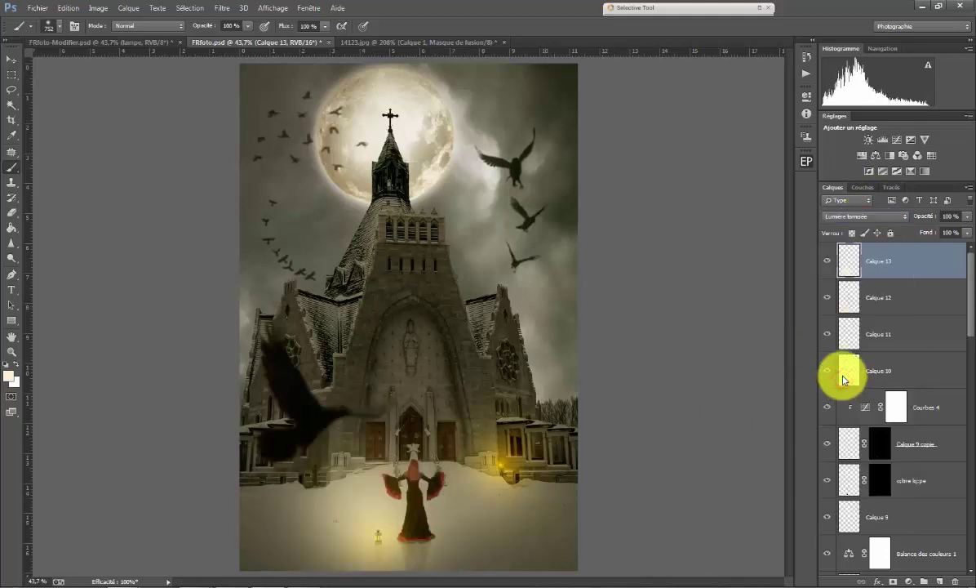
click(966, 218)
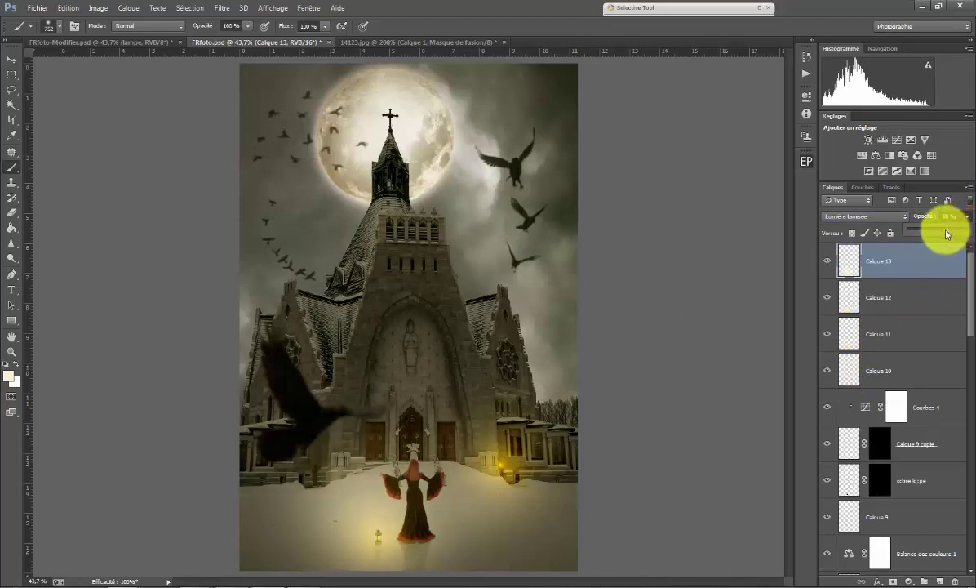
drag(946, 234, 941, 234)
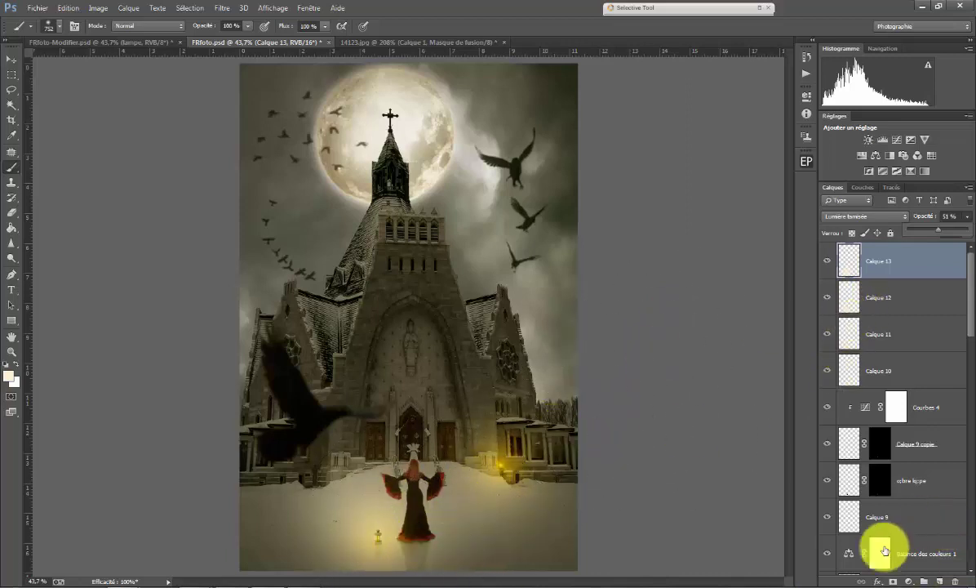
- Add a layer mask to Calque 13 and paint black to remove the glow from the woman's hair and head
click(893, 581)
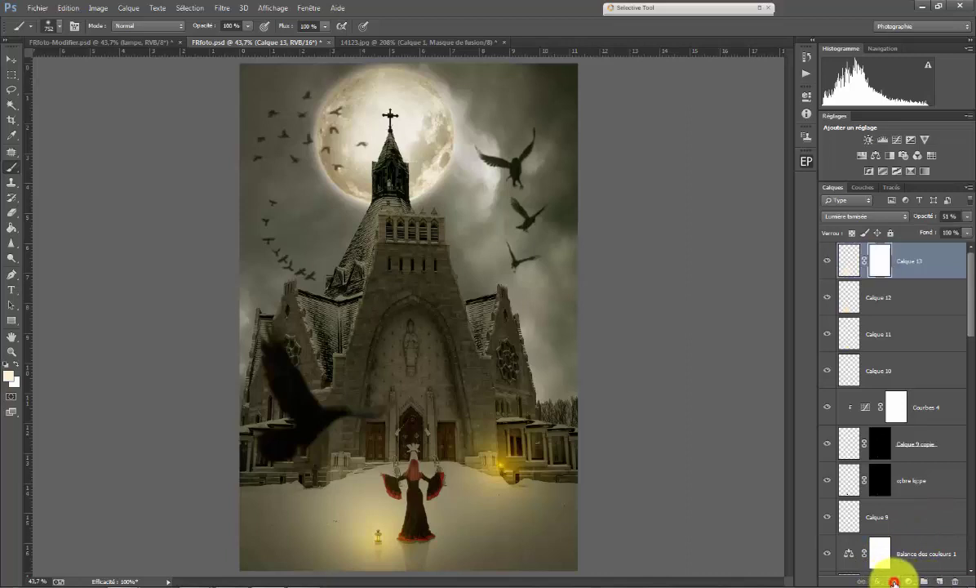
click(14, 363)
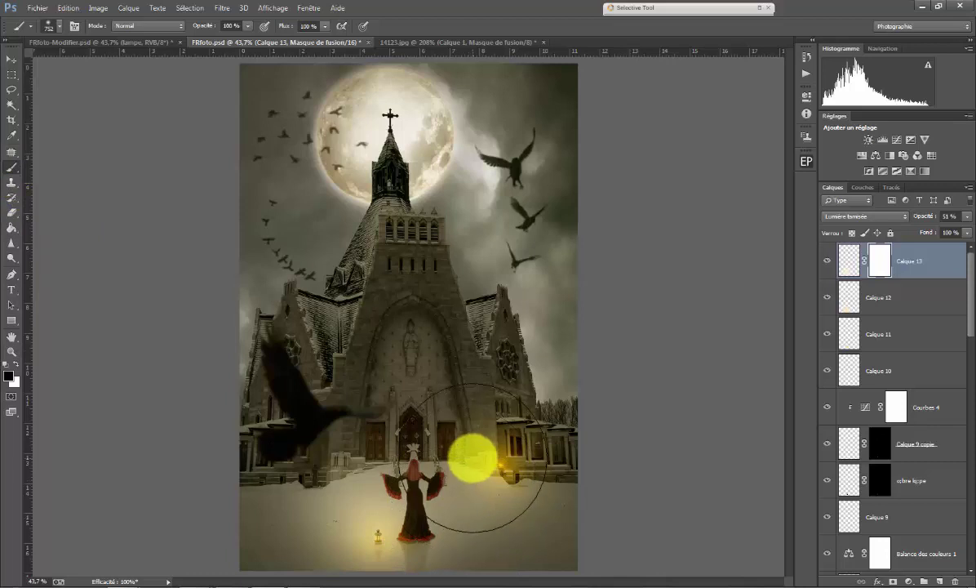
mouse_move(439, 473)
mouse_down()
mouse_move(425, 465)
mouse_move(344, 482)
mouse_move(391, 485)
mouse_up()
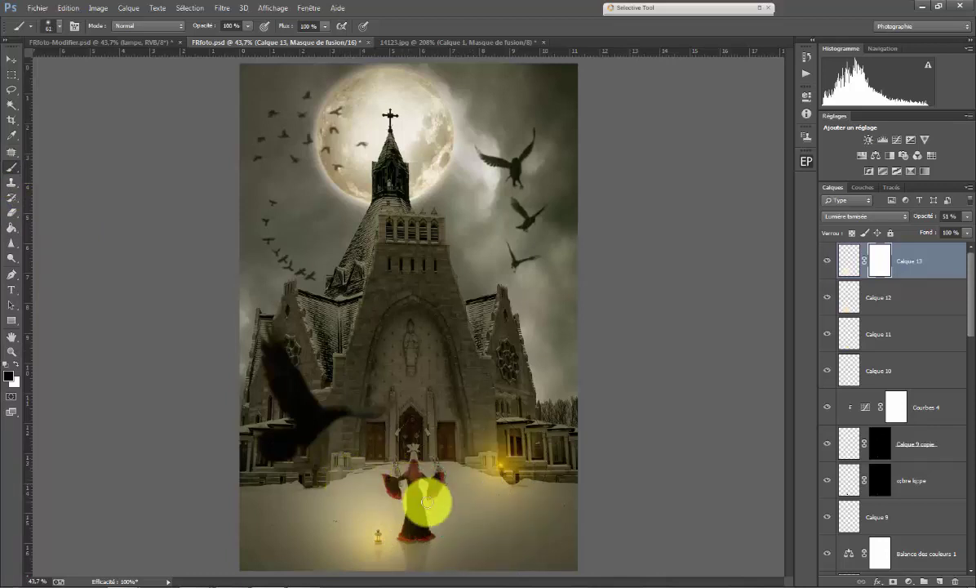
scroll(403, 489, up, 3)
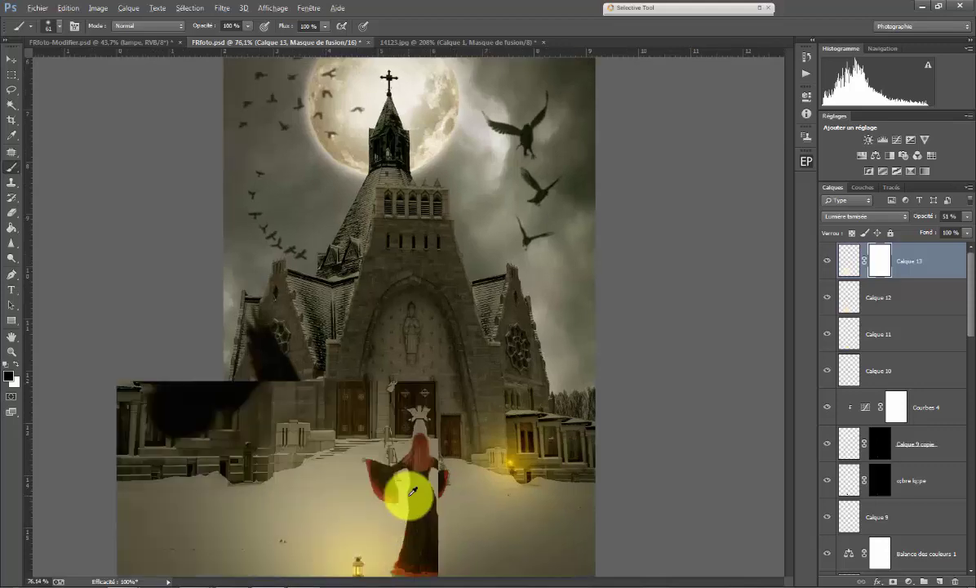
scroll(413, 488, up, 3)
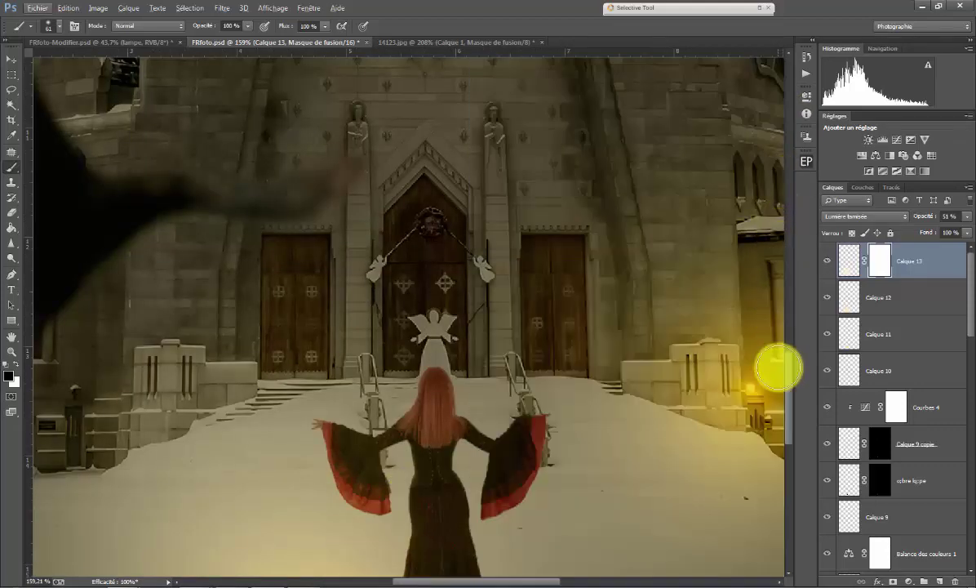
drag(789, 389, 788, 416)
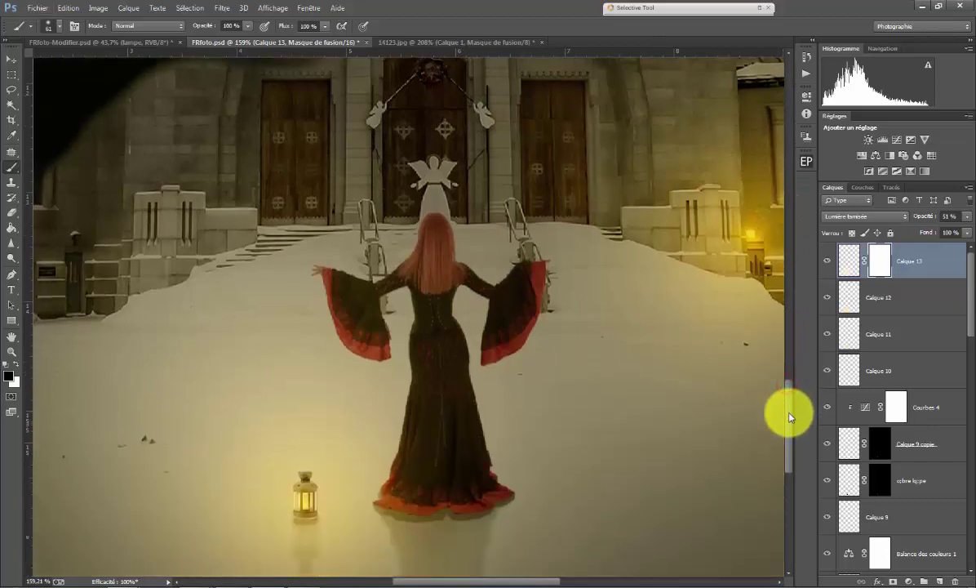
drag(431, 256, 428, 278)
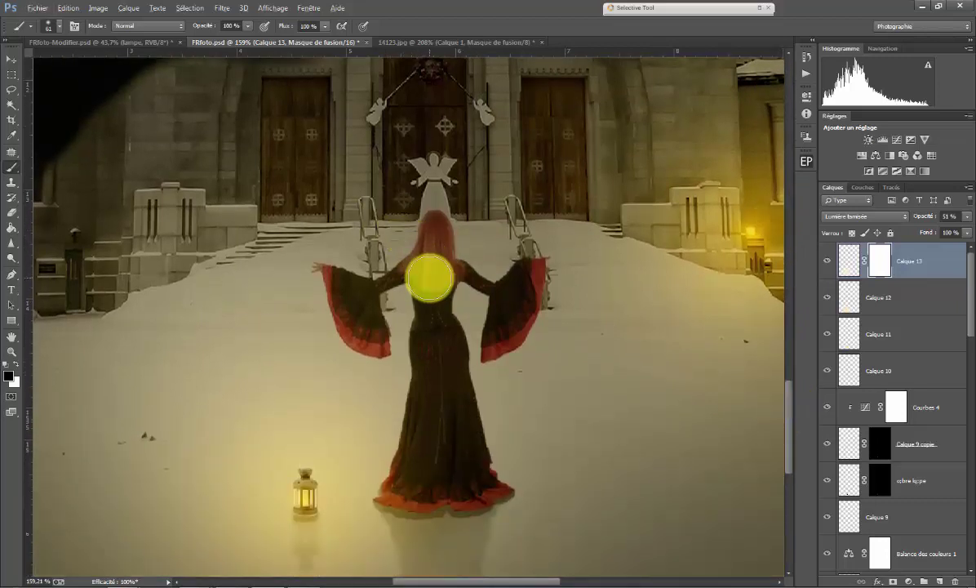
alt+right_click(429, 278)
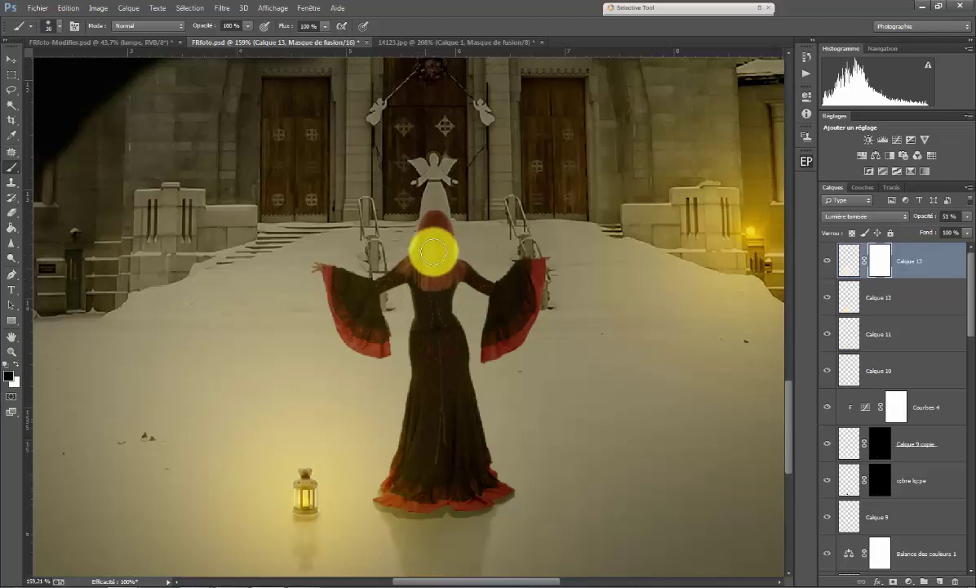
mouse_move(433, 253)
mouse_down()
mouse_move(431, 276)
mouse_move(414, 257)
mouse_up()
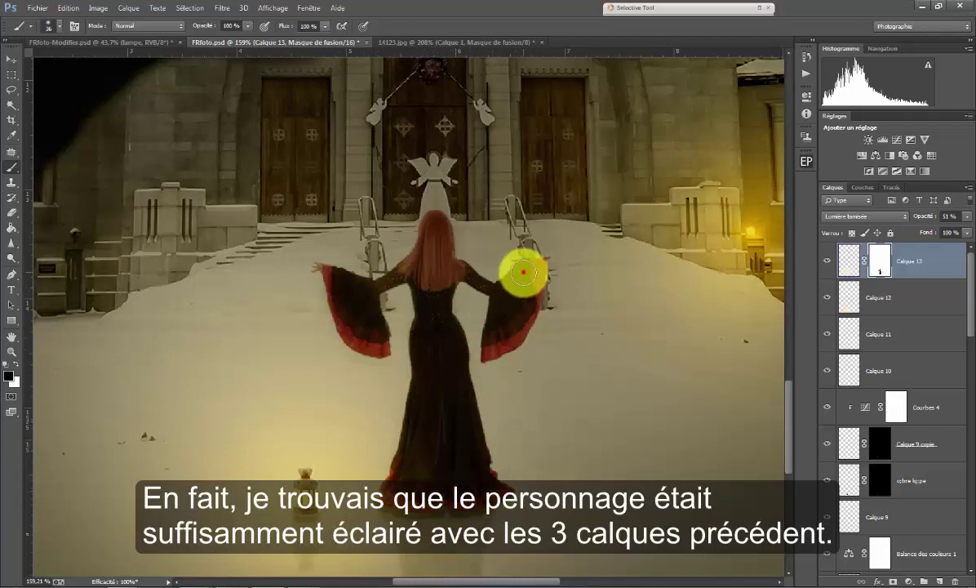
- With a 13–16 px brush, mask the gap between the woman's legs, checking the mask alone
alt+right_click(509, 296)
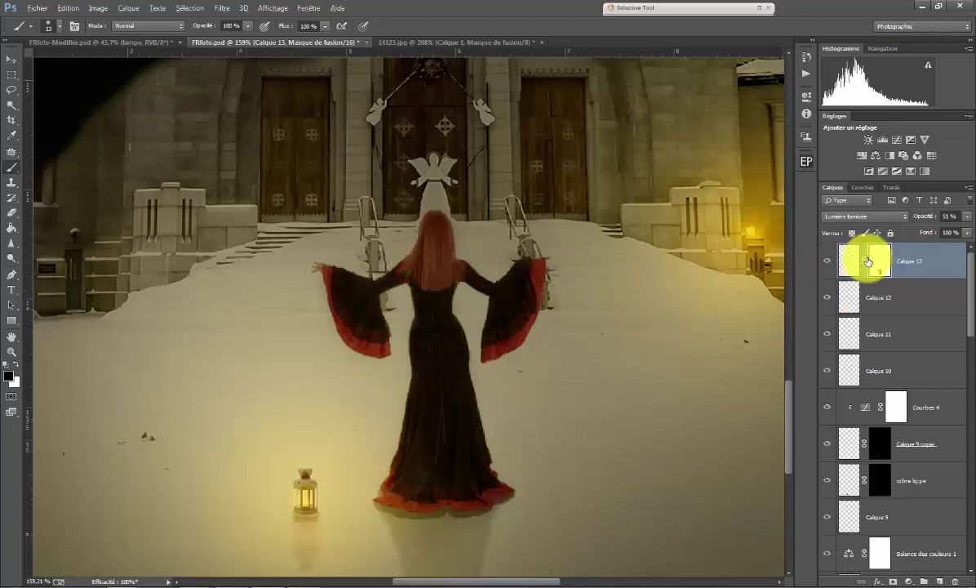
alt+click(878, 260)
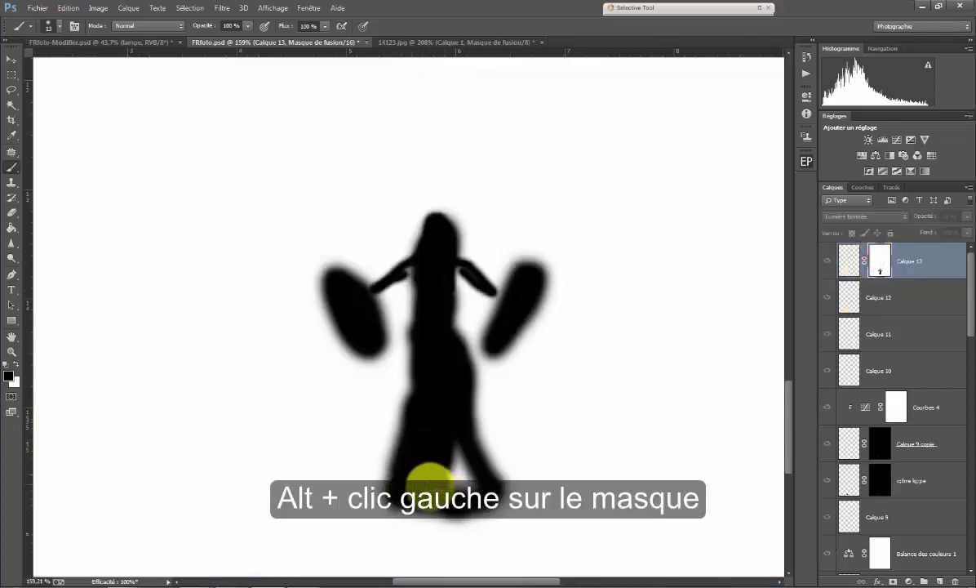
mouse_move(421, 432)
mouse_down()
mouse_move(455, 453)
mouse_move(445, 404)
mouse_up()
alt+click(875, 258)
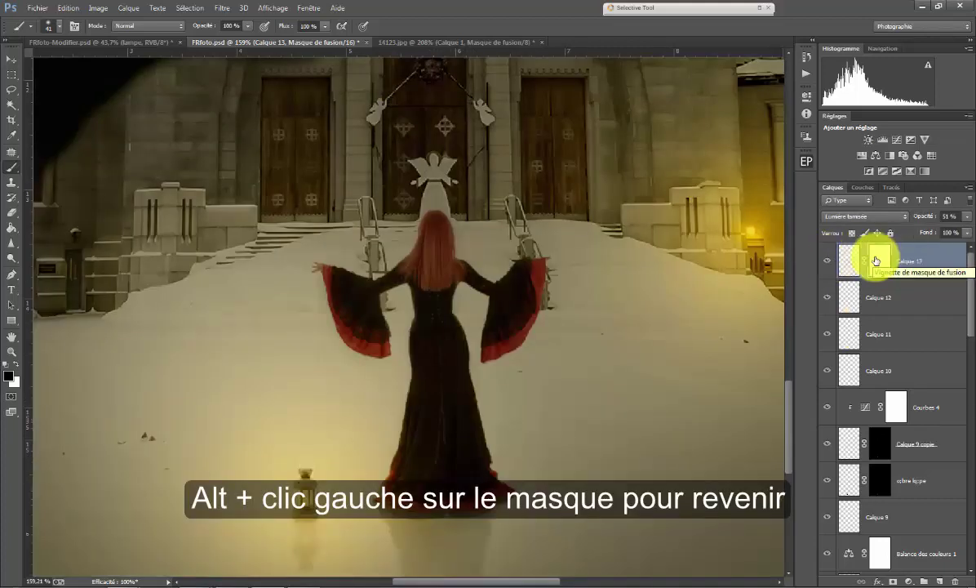
drag(523, 290, 490, 329)
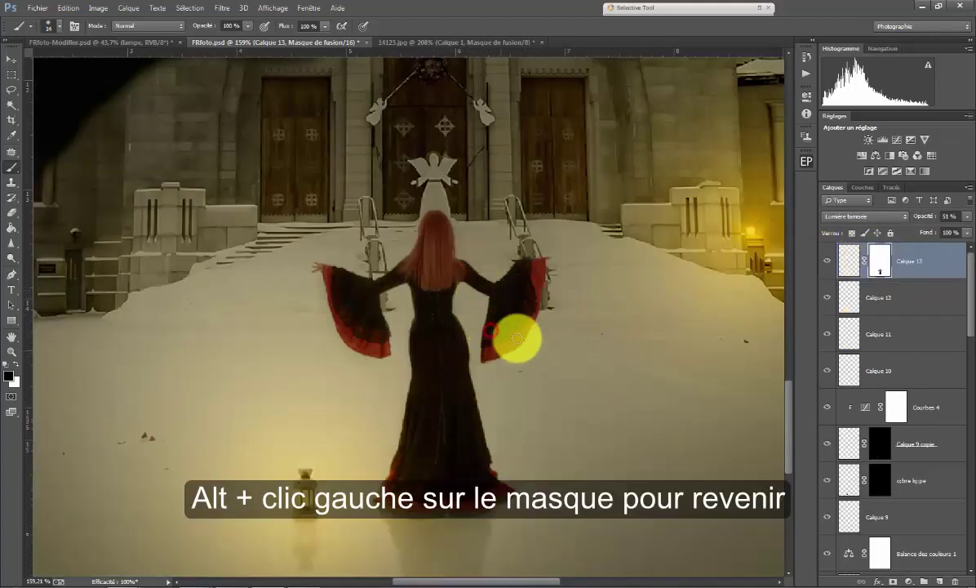
drag(402, 269, 370, 288)
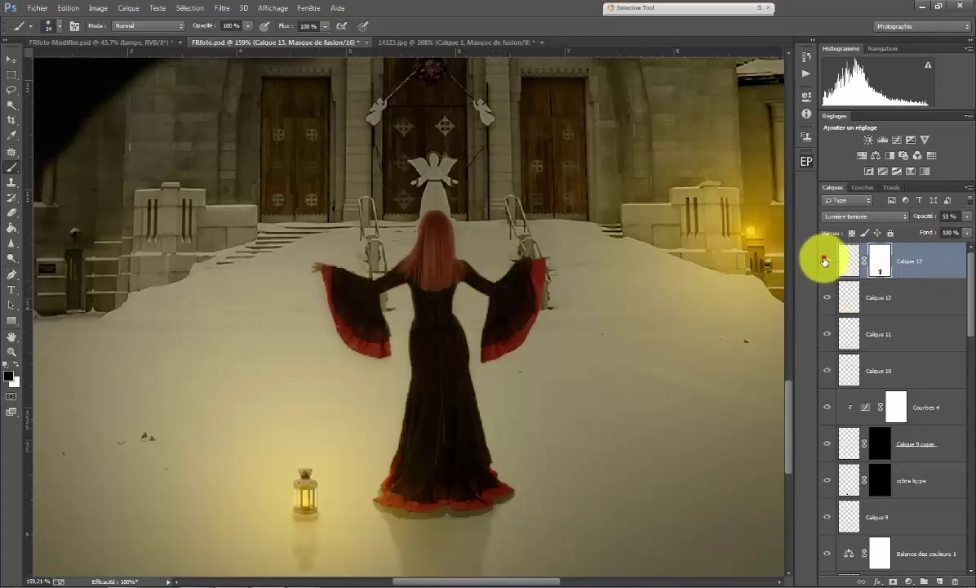
- Toggle Calque 13's visibility to compare the glow, then fit the whole image in the window
click(824, 262)
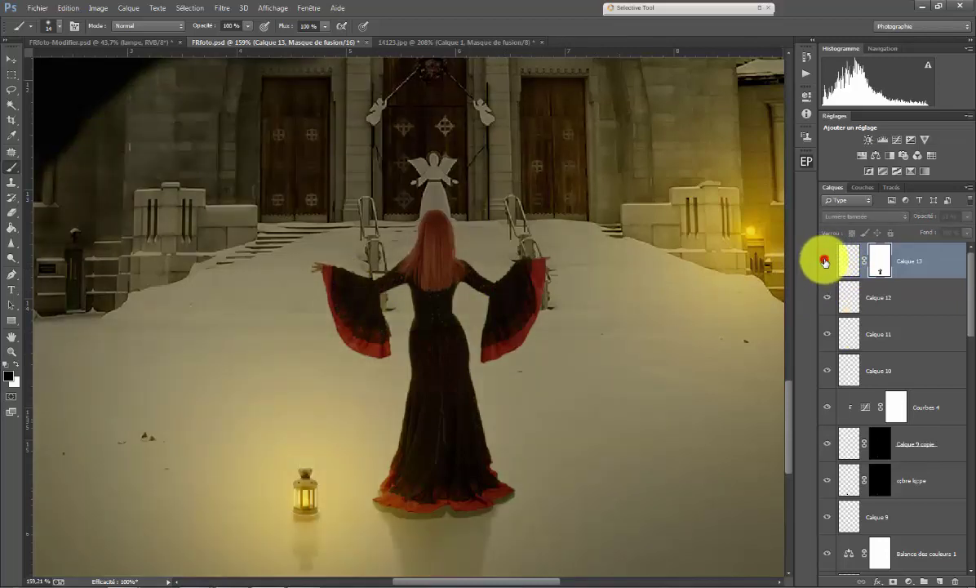
click(824, 263)
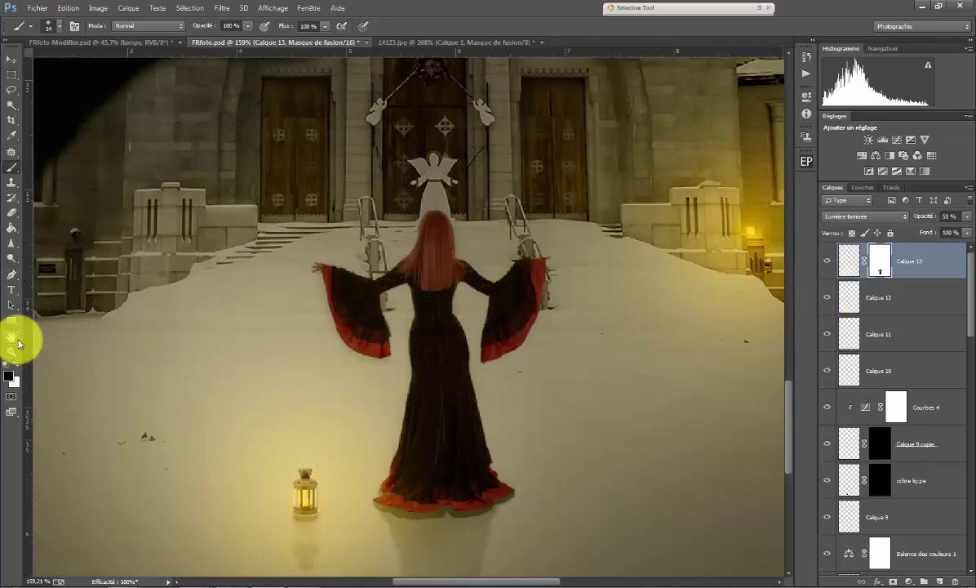
double_click(11, 336)
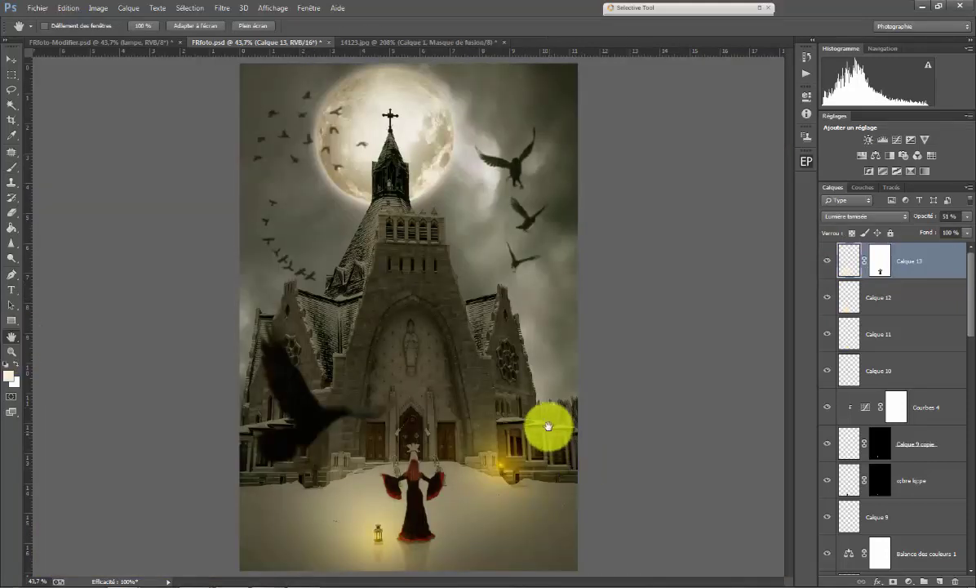
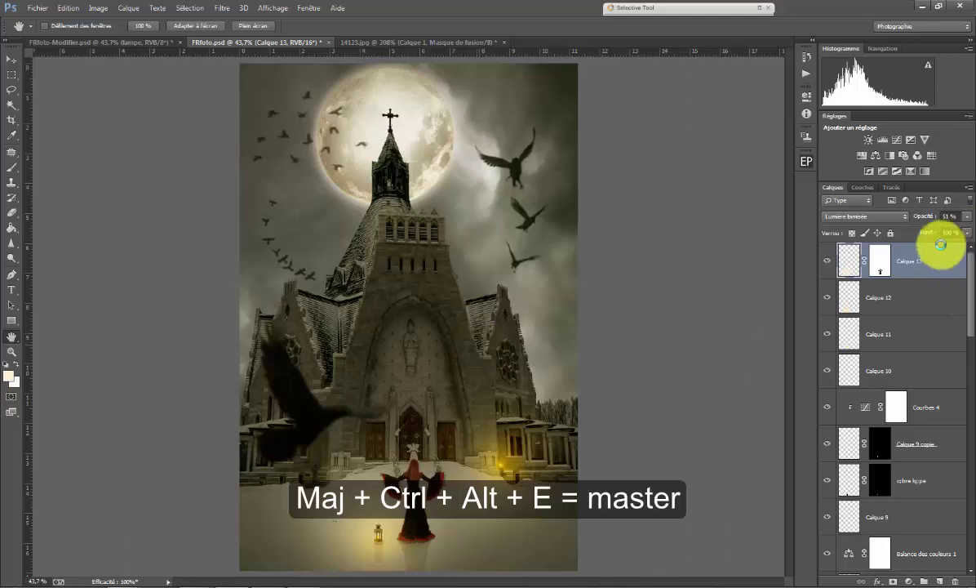
- Stamp all visible layers above Calque 13 into a merged layer and launch Color Efex Pro 4 on it
click(900, 254)
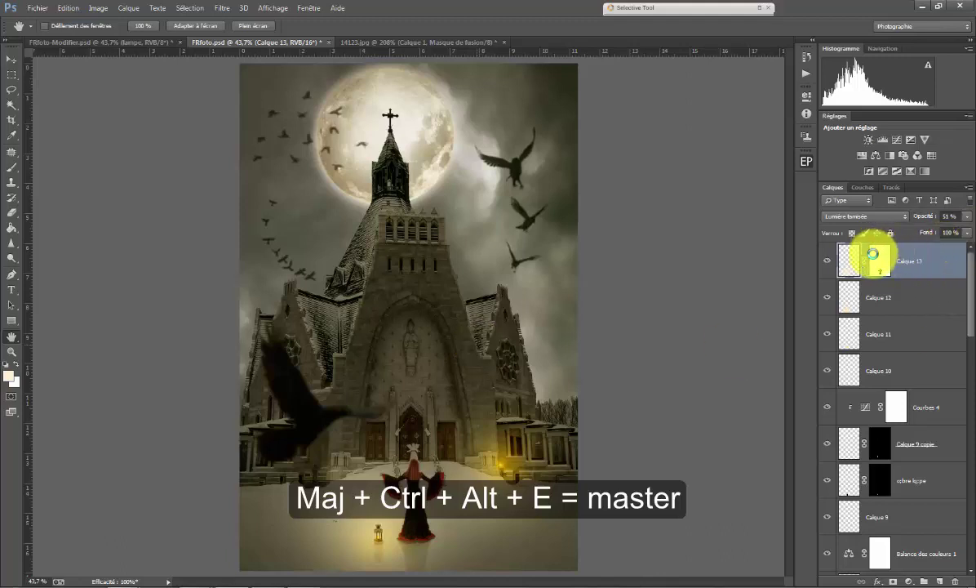
key(shift+alt+n)
key(shift+ctrl+alt+e)
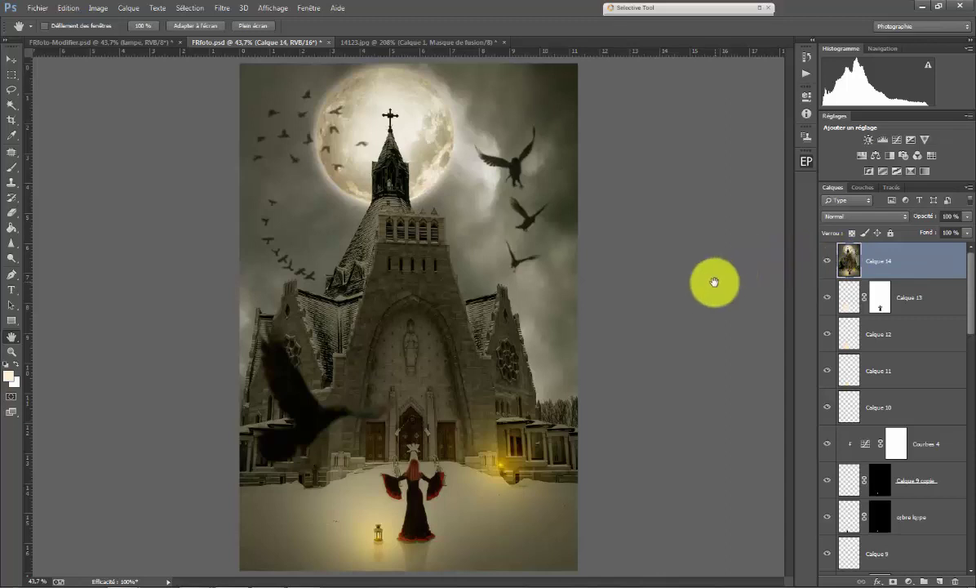
click(226, 8)
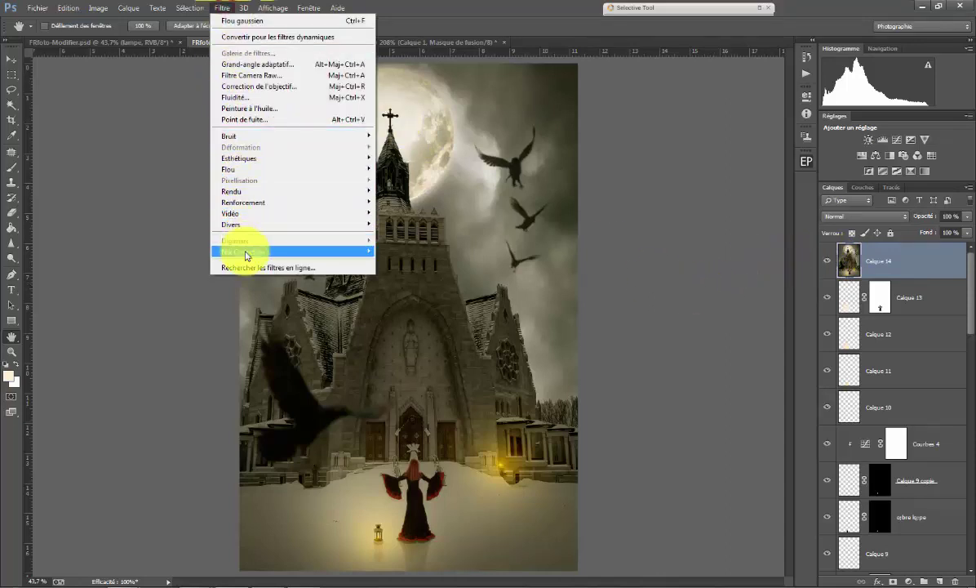
mouse_move(278, 251)
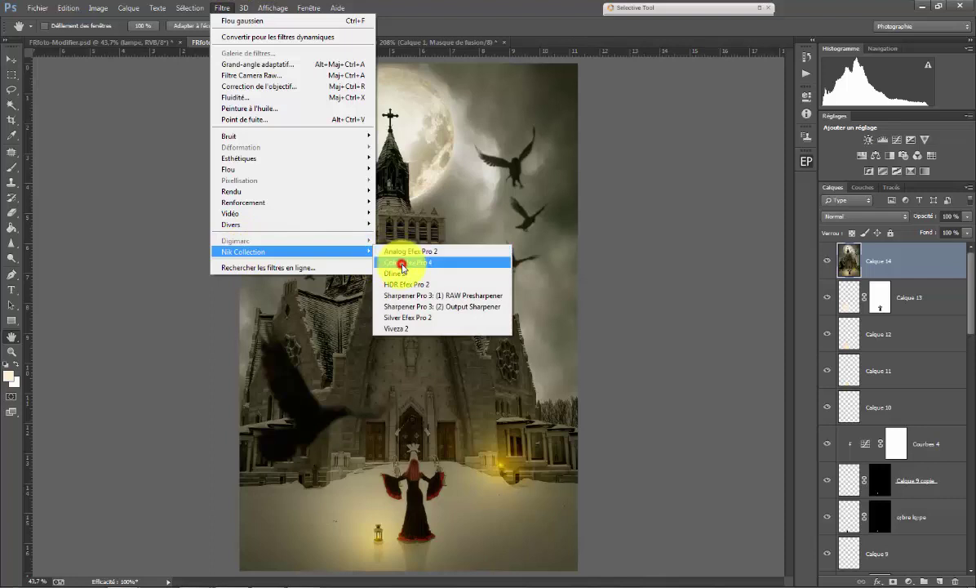
click(402, 262)
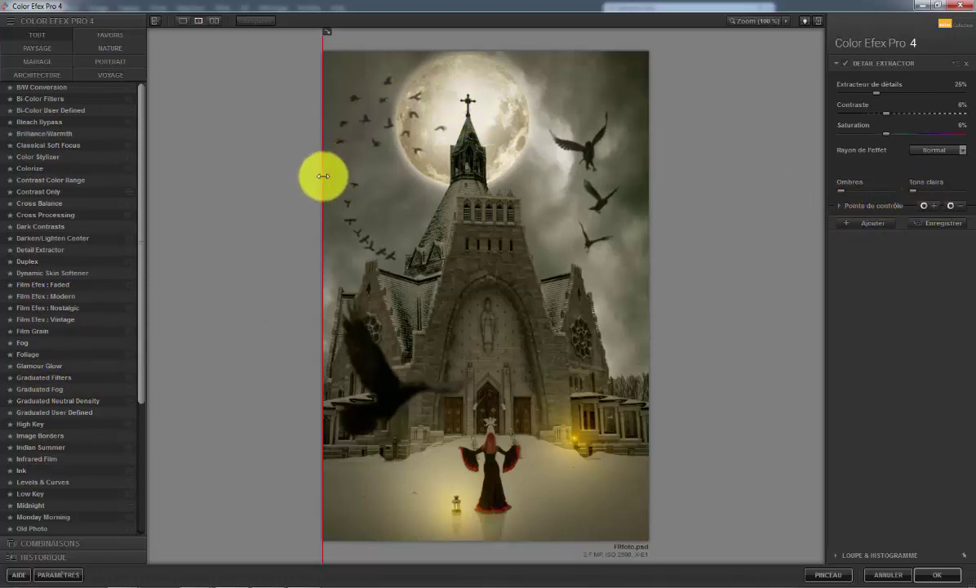
- Compare before/after side by side, set Detail Extractor opacity to 38%, and add a second filter slot
mouse_move(323, 175)
mouse_down()
mouse_move(649, 204)
mouse_move(324, 173)
mouse_up()
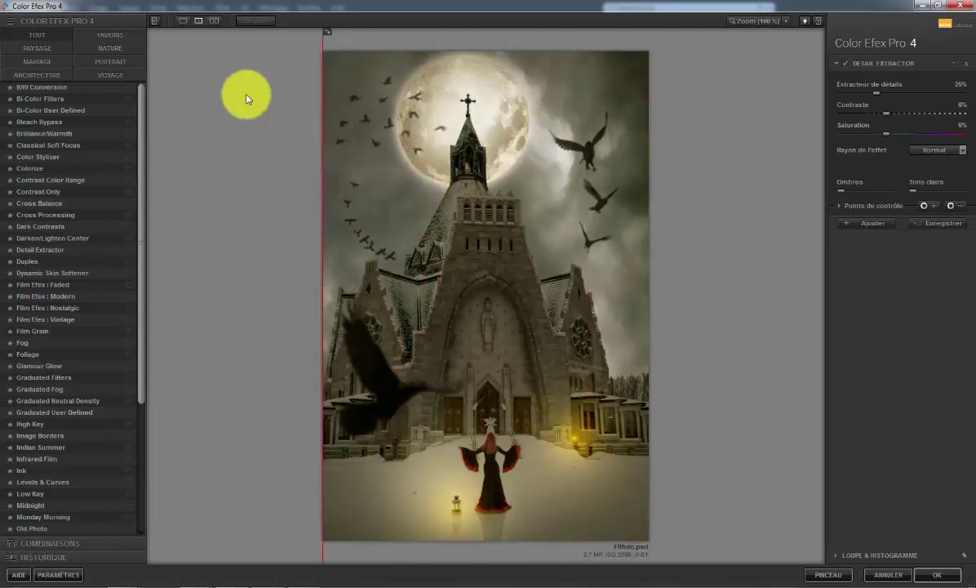
click(213, 21)
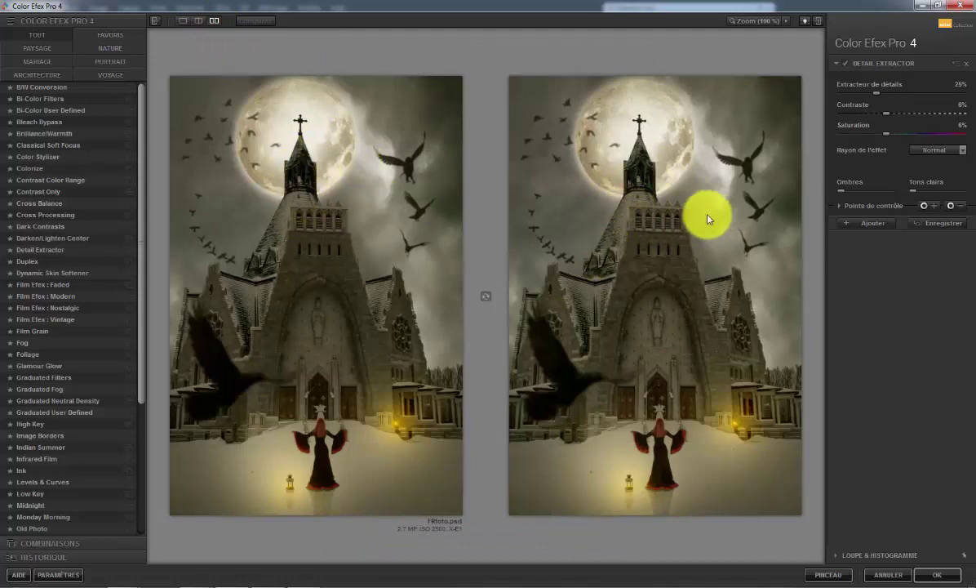
click(838, 205)
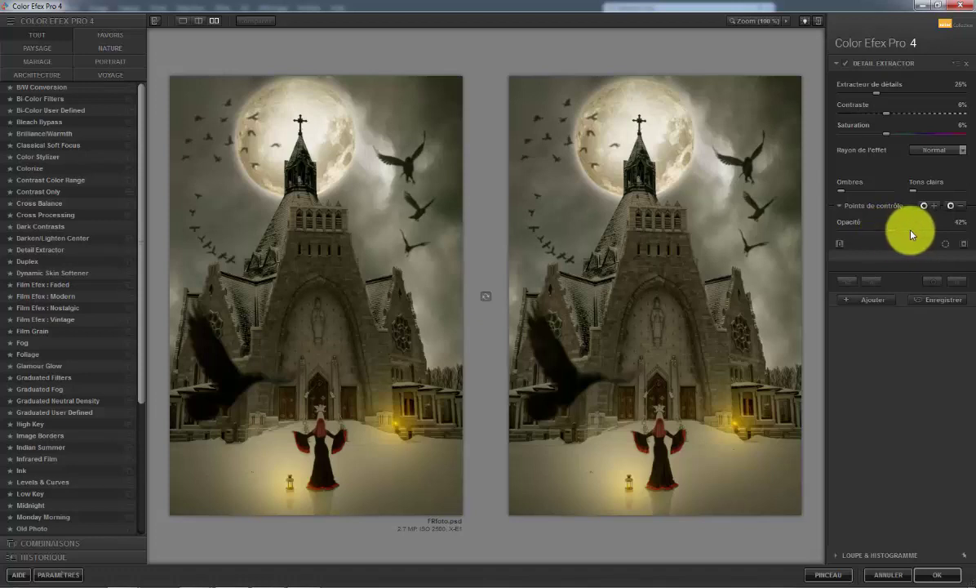
mouse_move(957, 236)
mouse_down()
mouse_move(974, 237)
mouse_move(888, 236)
mouse_up()
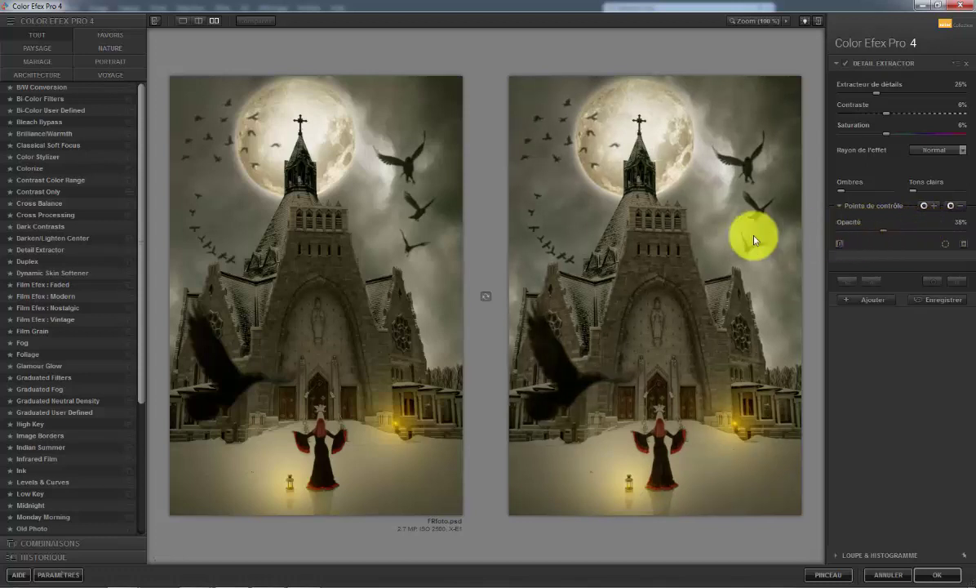
click(867, 299)
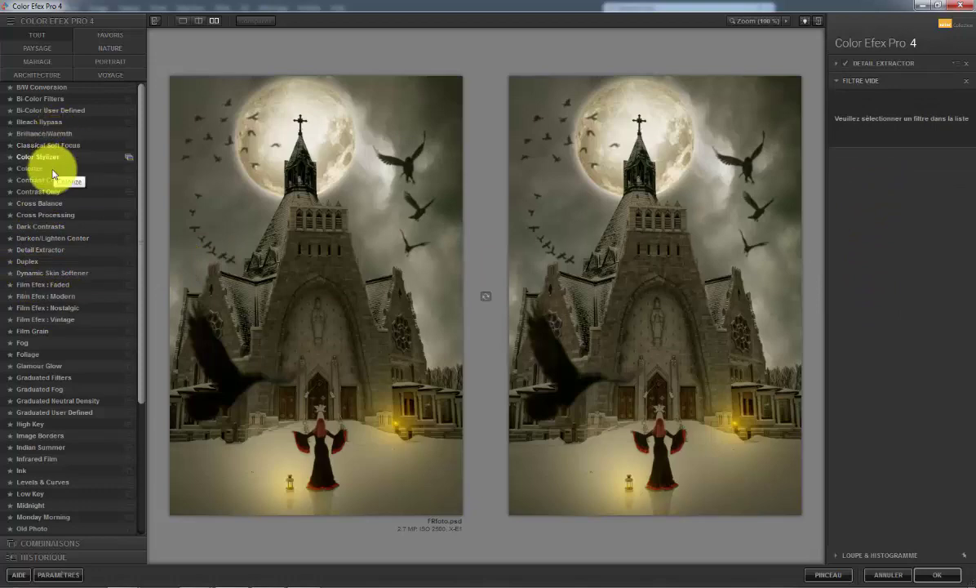
- Add a Cross Processing filter using method C01
click(45, 214)
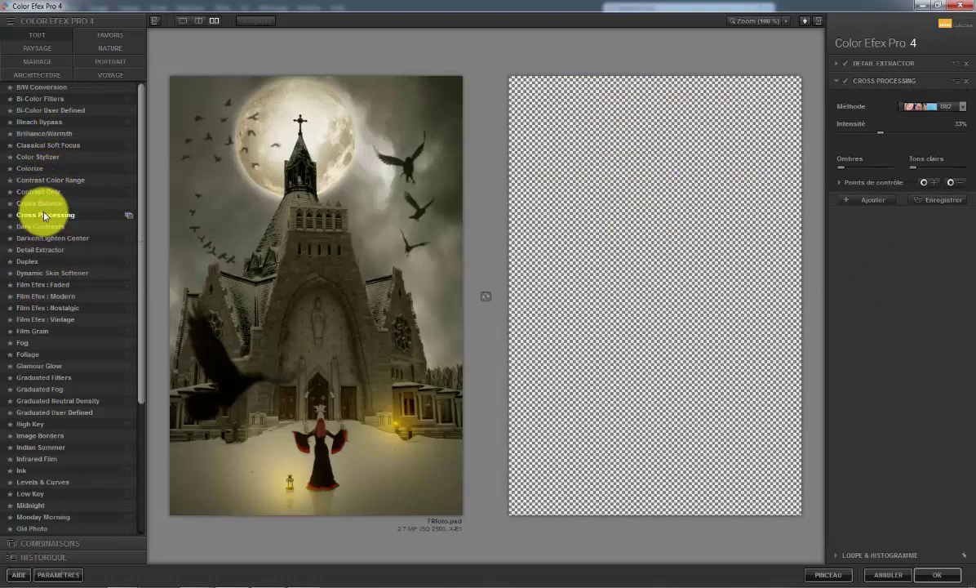
click(935, 106)
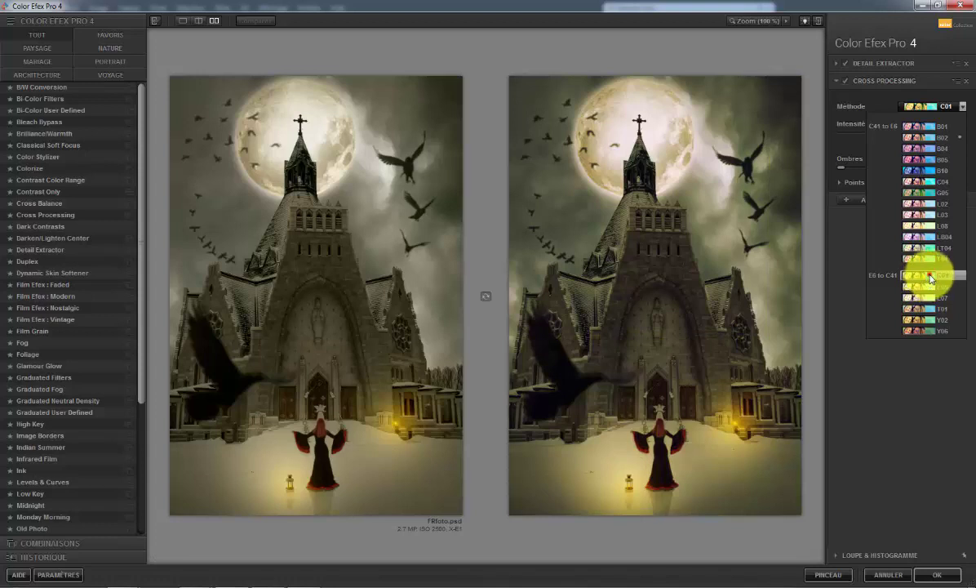
click(931, 278)
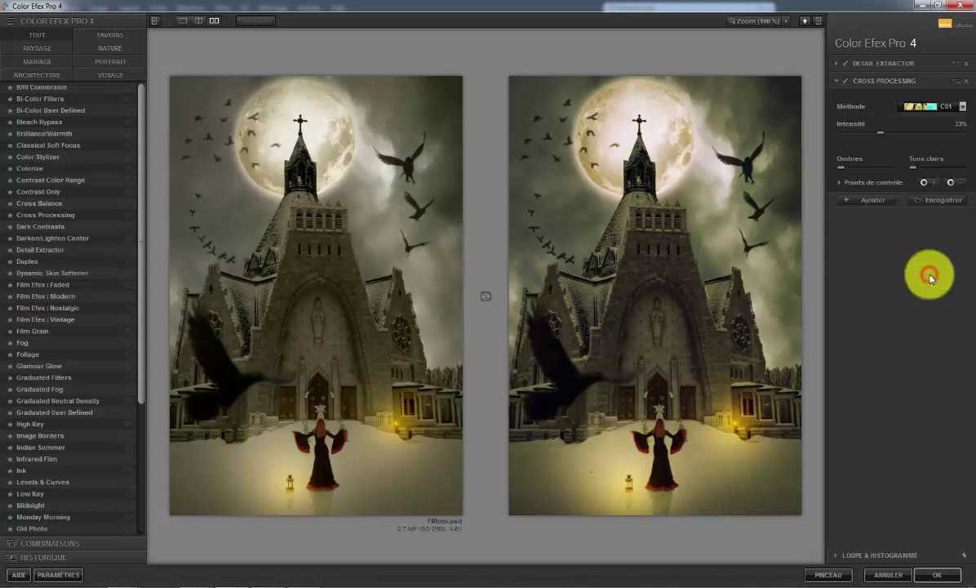
- Lower the Cross Processing opacity to 54% and add a third empty filter slot
click(839, 182)
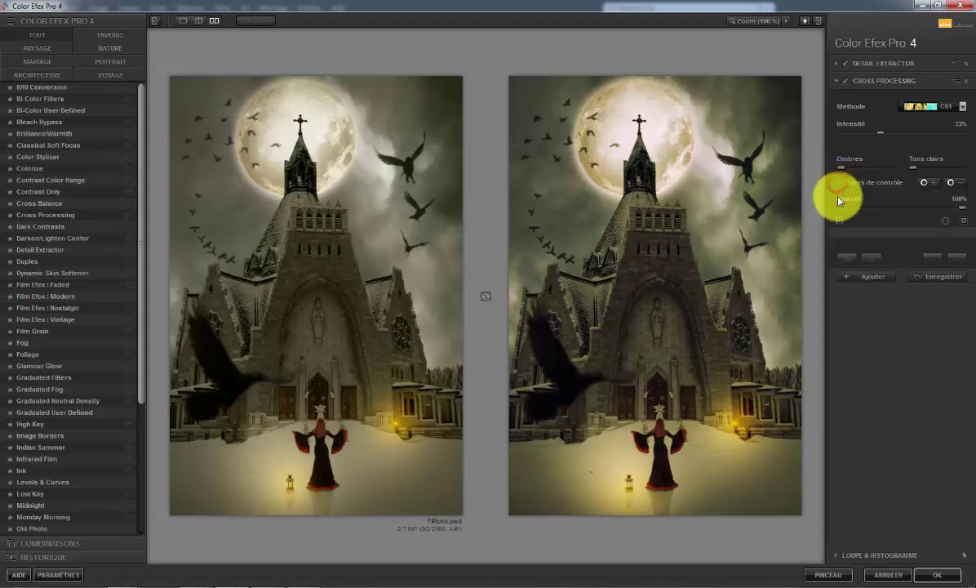
click(953, 207)
drag(952, 208, 904, 211)
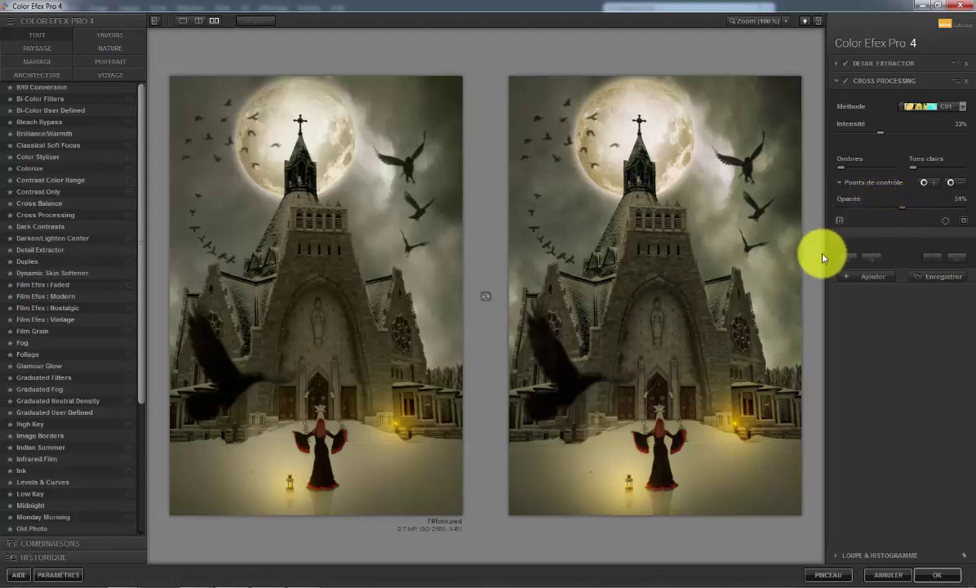
click(869, 277)
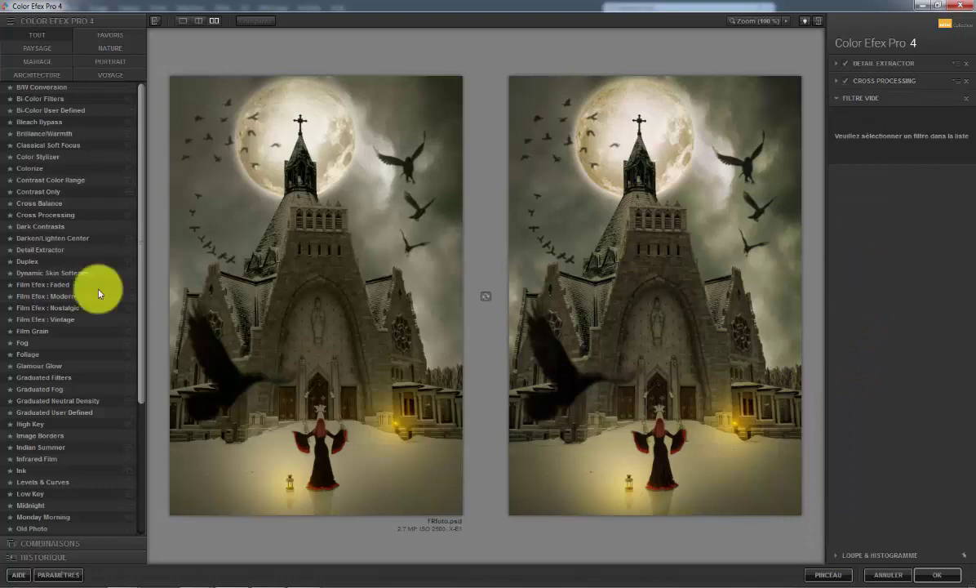
- Add a Fog filter in the third slot with its opacity lowered to about 10%
click(28, 343)
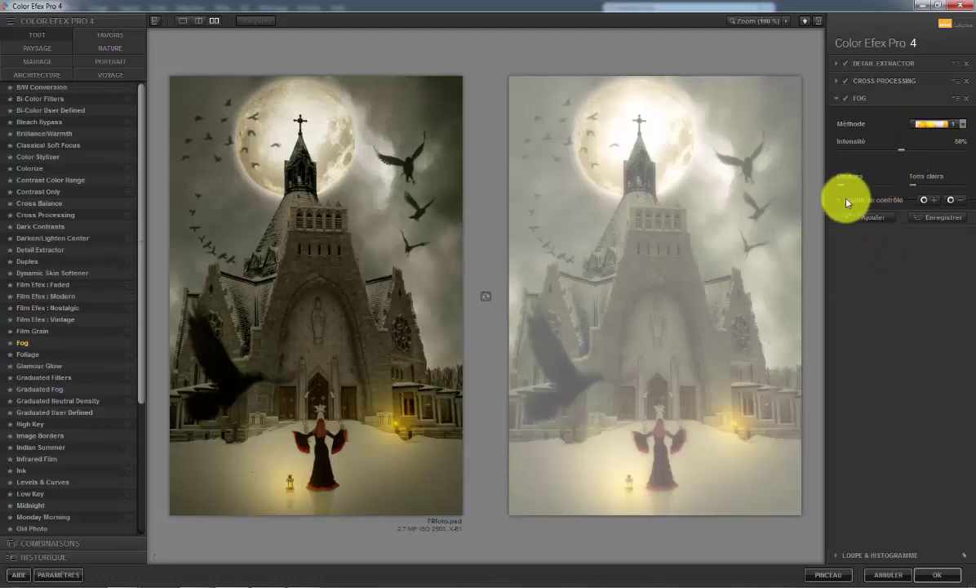
click(841, 203)
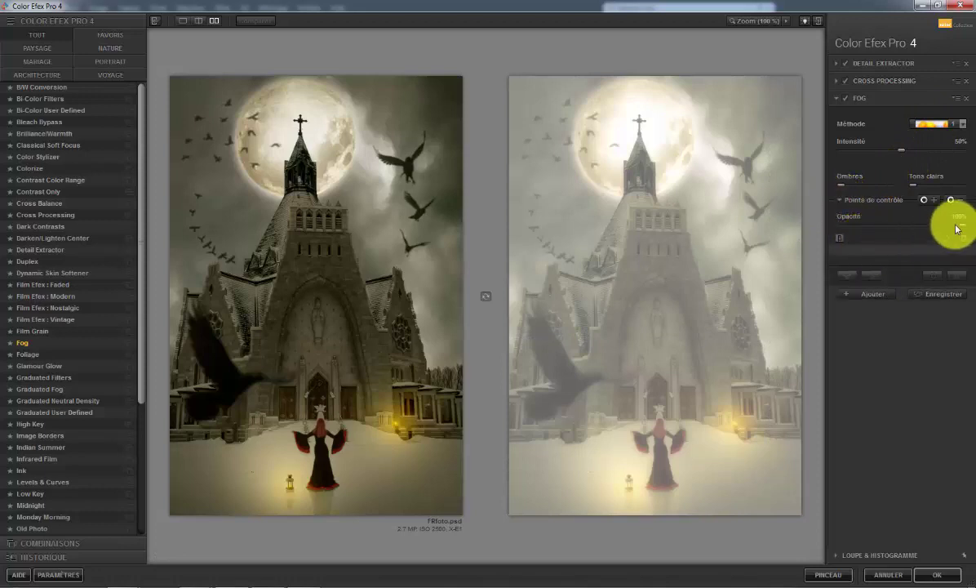
drag(961, 228, 854, 227)
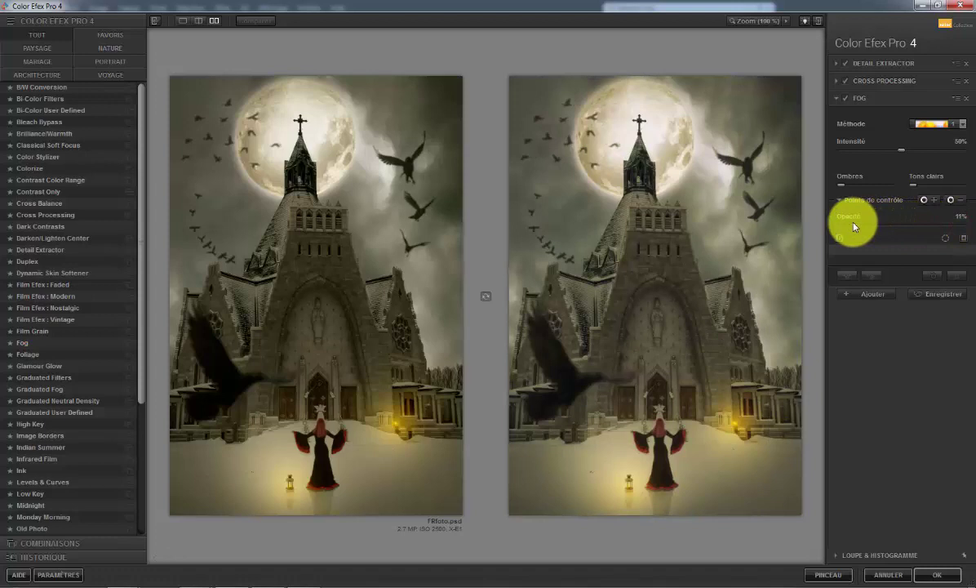
- Switch the Fog filter to method 3, leaving intensity at 50%
click(936, 124)
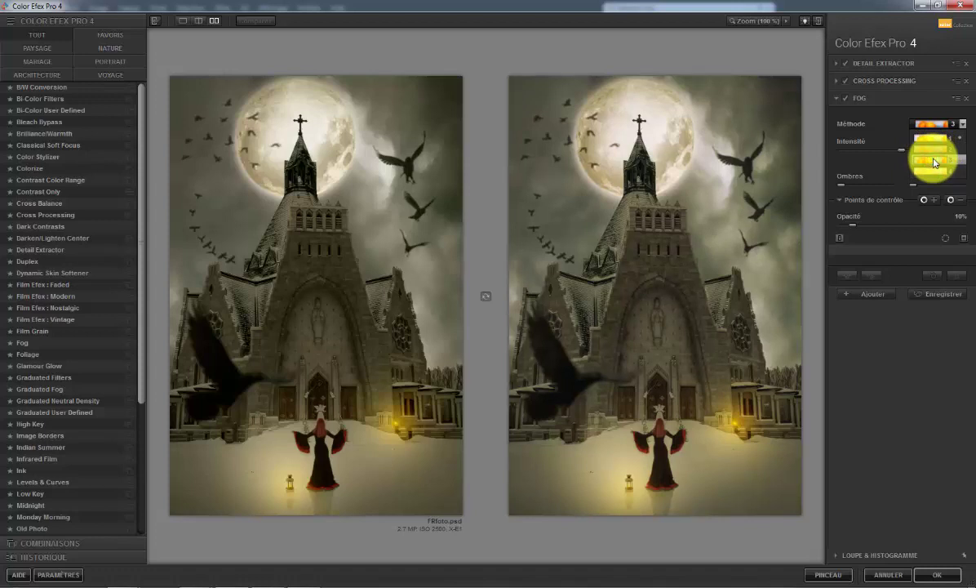
click(936, 163)
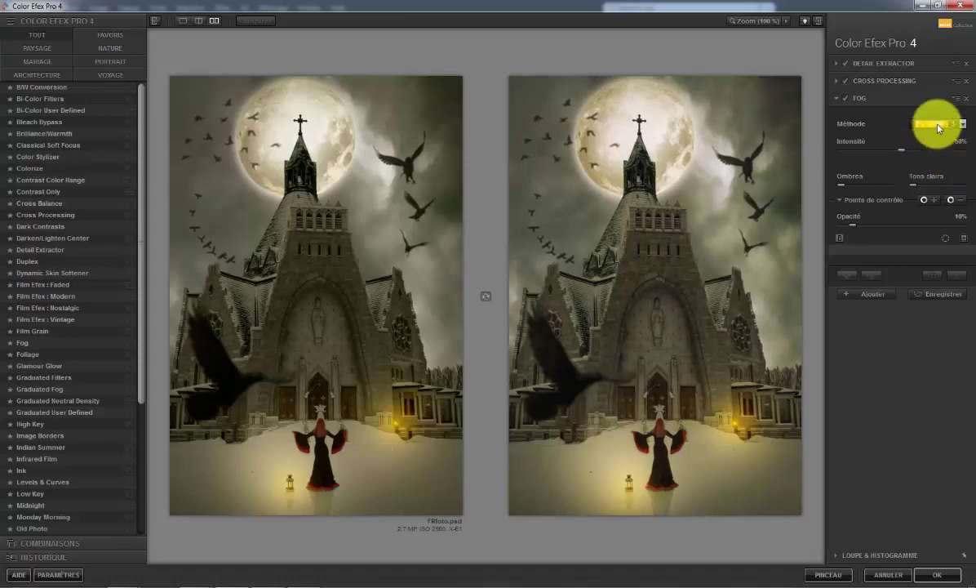
click(936, 123)
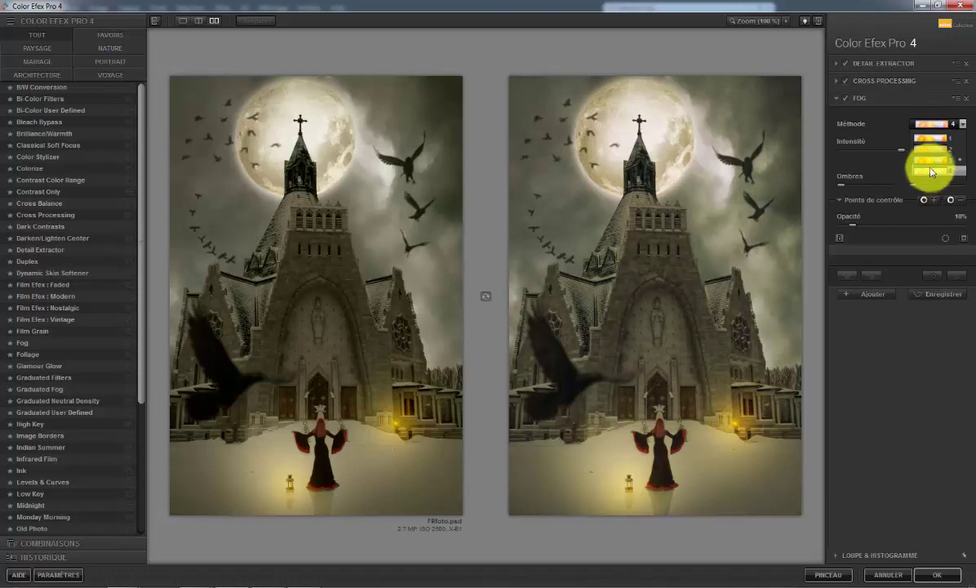
click(933, 163)
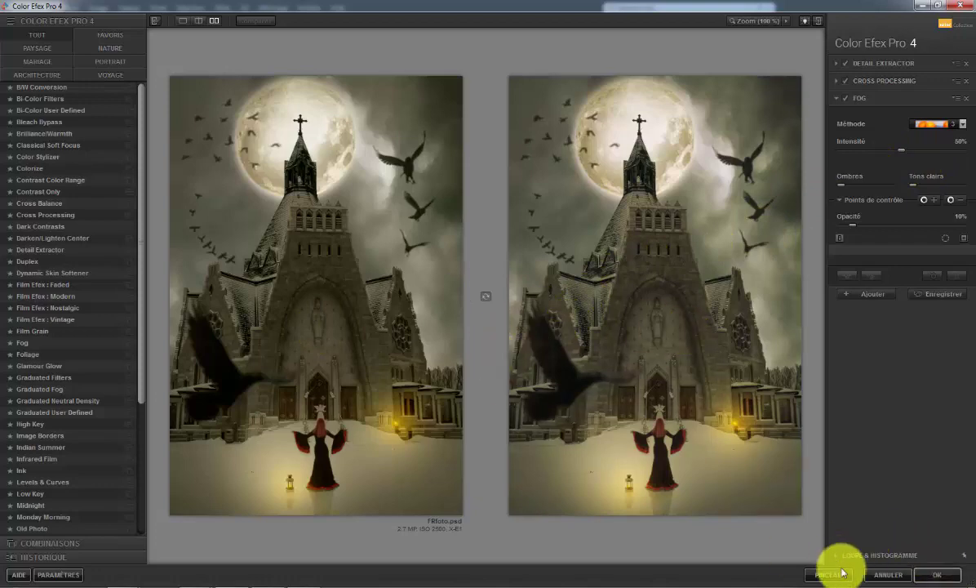
- Apply the Color Efex grading, duplicate the layer, compare it on/off, and stamp visible layers into Calque 15
click(937, 574)
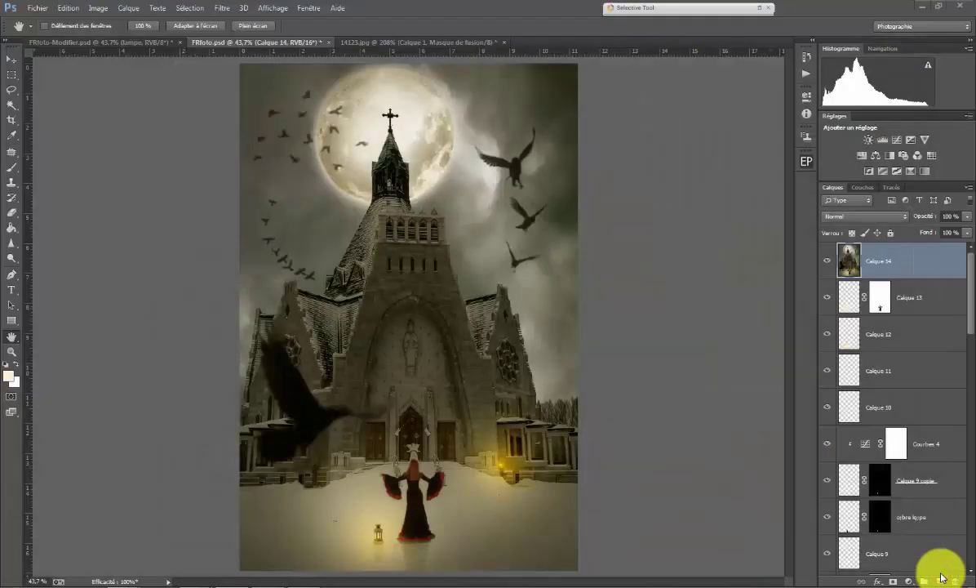
key(ctrl+j)
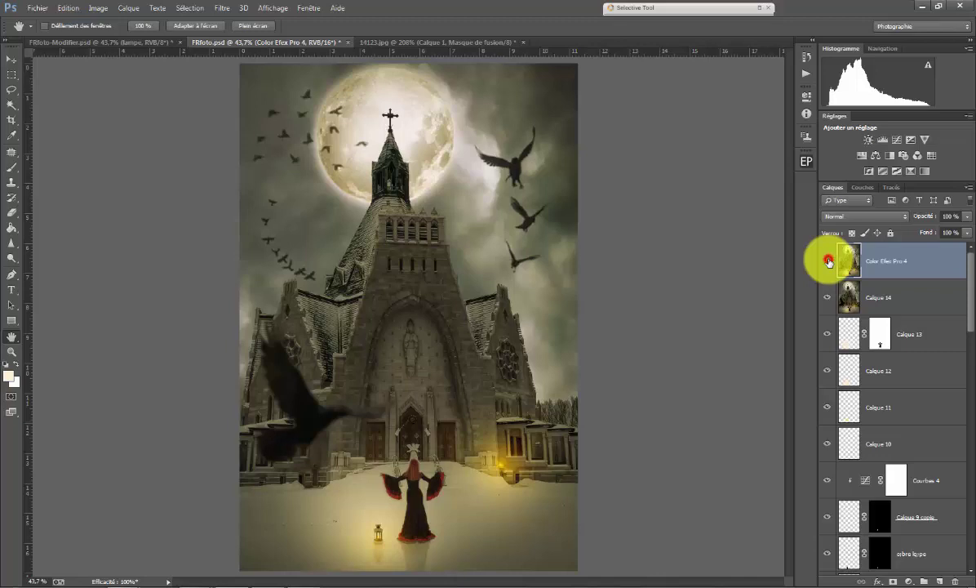
click(827, 260)
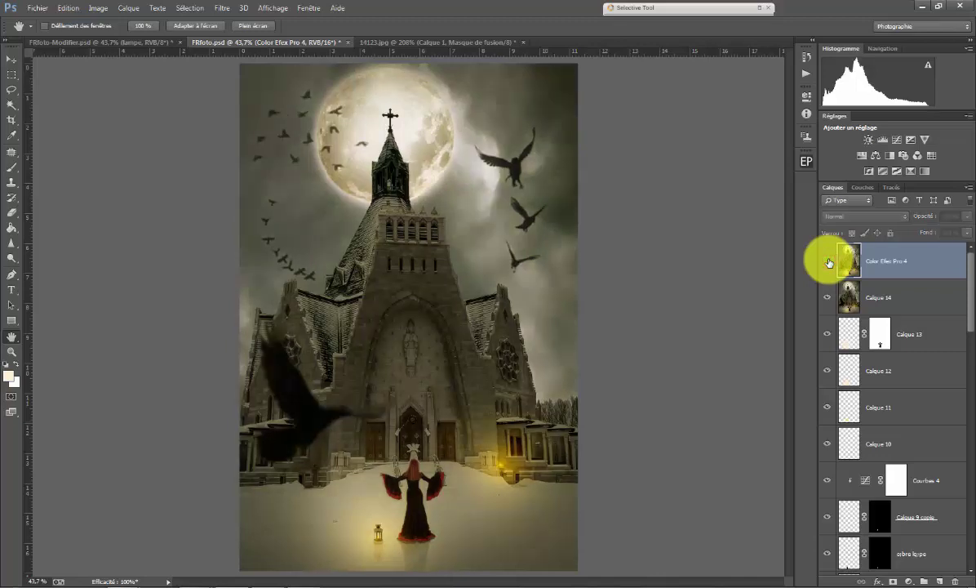
click(828, 262)
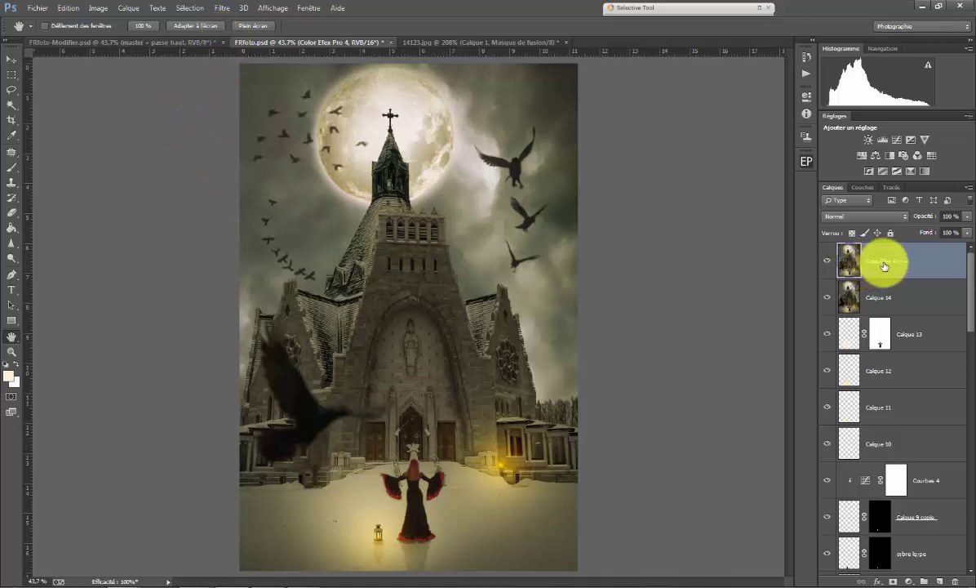
key(shift+ctrl+alt+e)
- Apply a 1.0-pixel Passe-haut (High Pass) filter to Calque 15
click(234, 9)
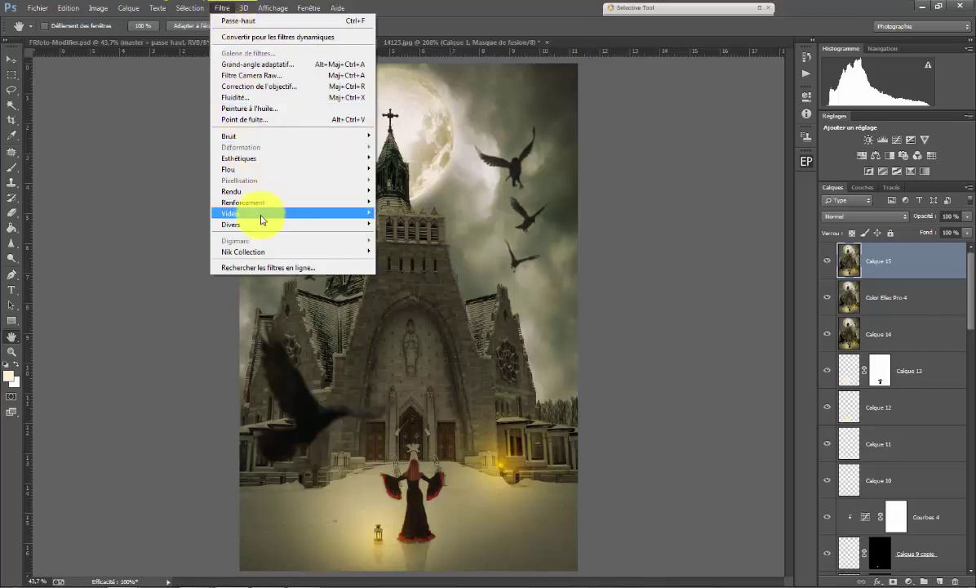
mouse_move(231, 223)
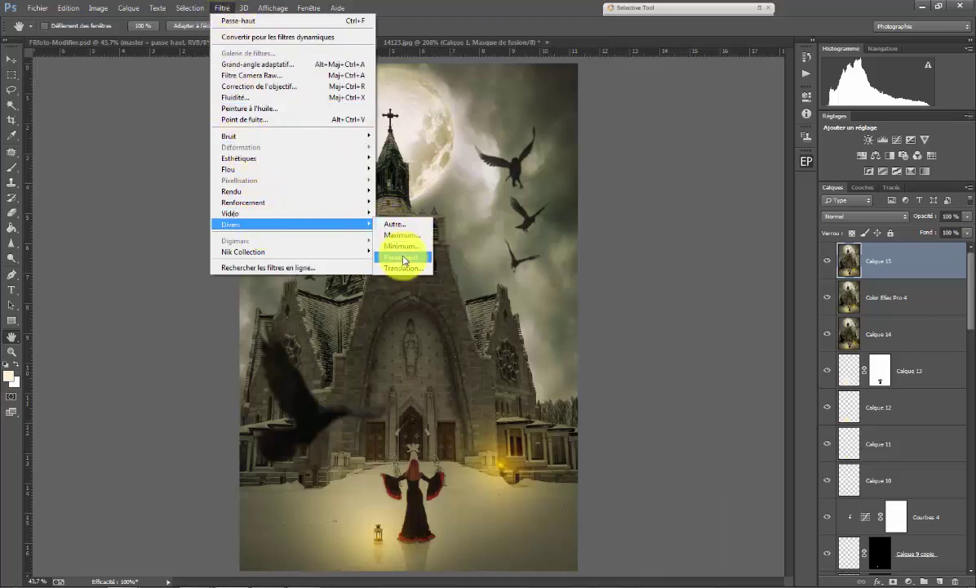
click(403, 260)
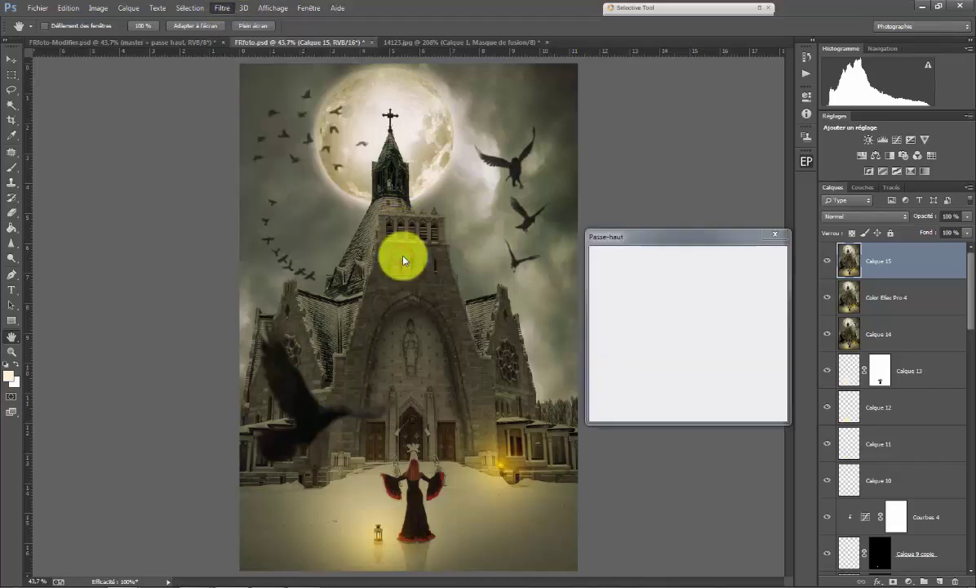
drag(698, 236, 656, 221)
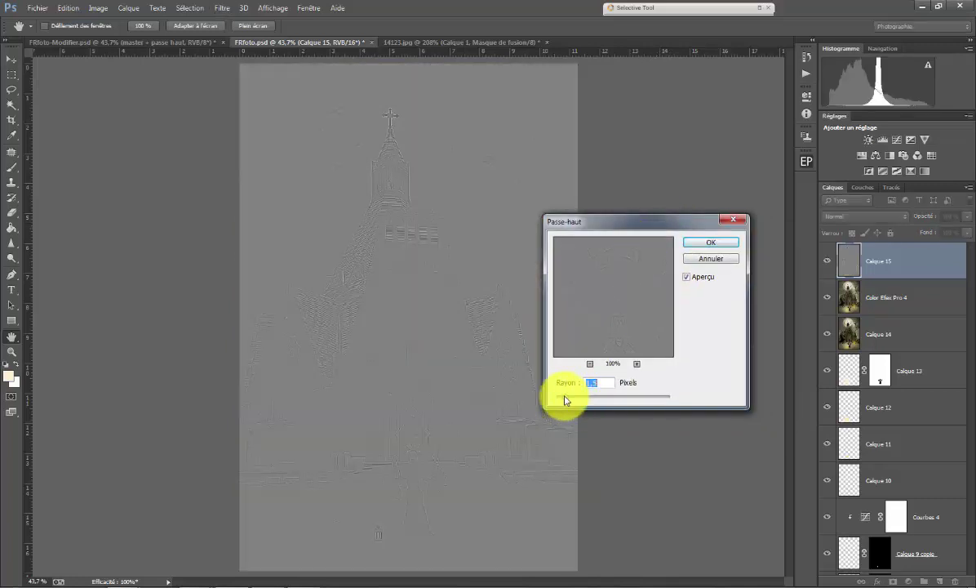
drag(566, 400, 562, 400)
click(709, 243)
drag(612, 287, 677, 273)
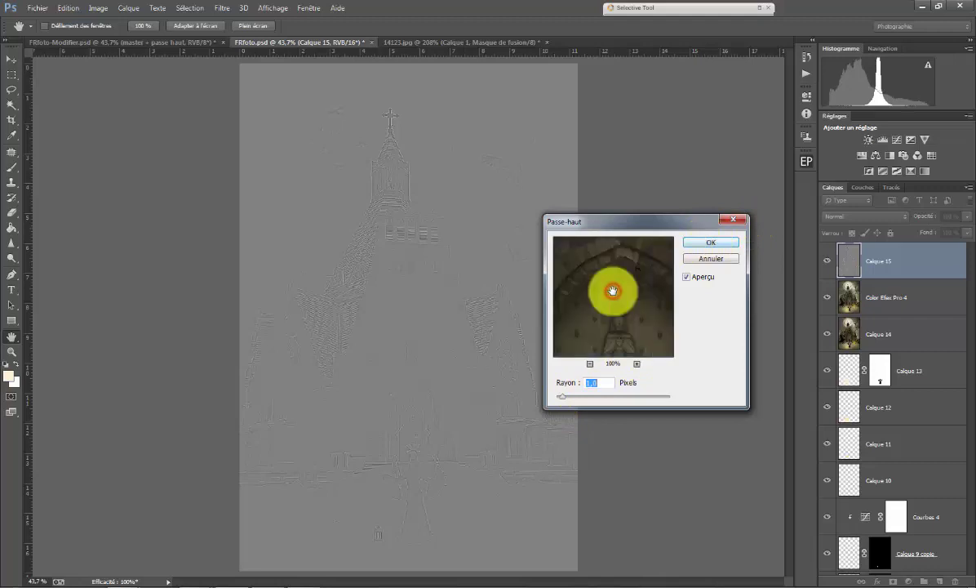
click(711, 243)
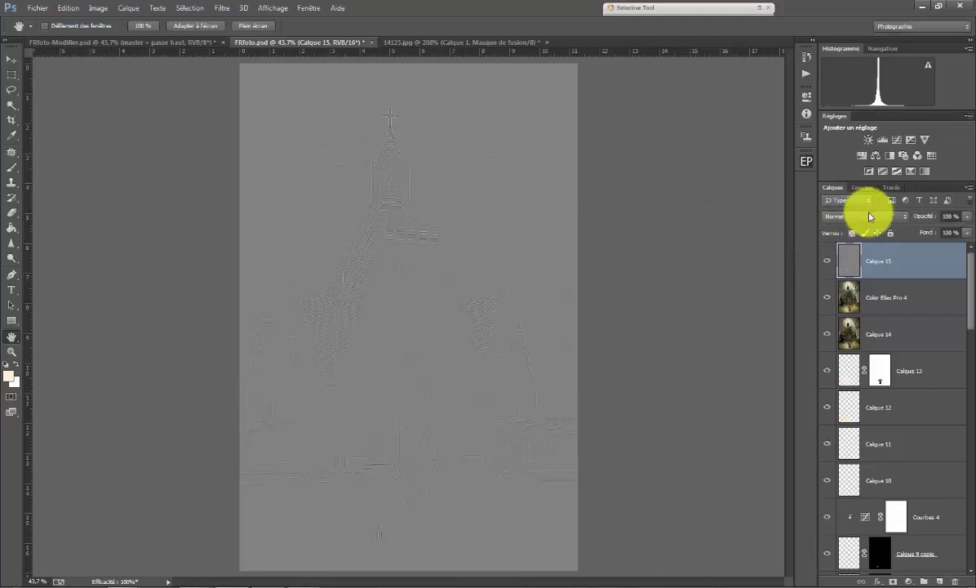
- Blend Calque 15 in Lumière vive mode and toggle its visibility to judge the sharpening
click(870, 219)
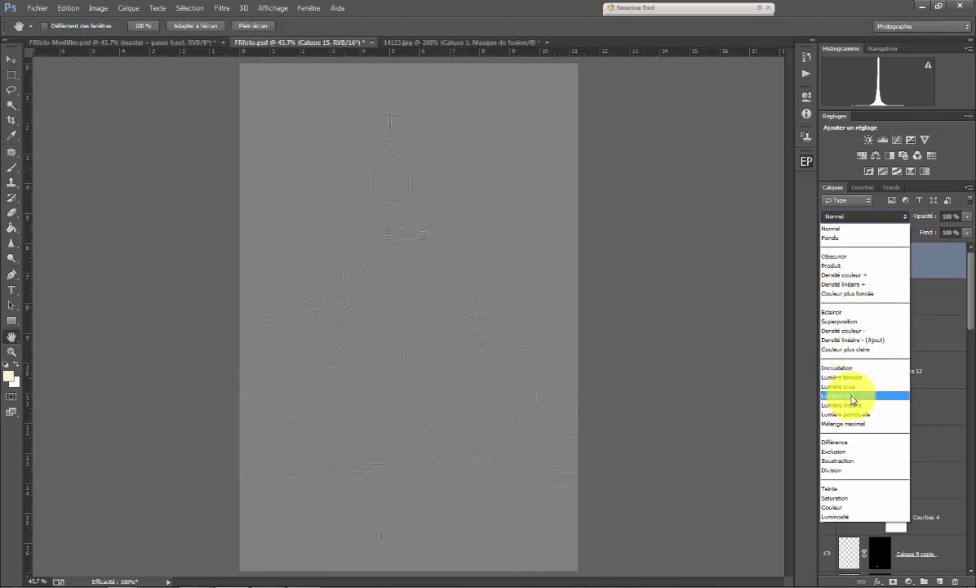
click(851, 397)
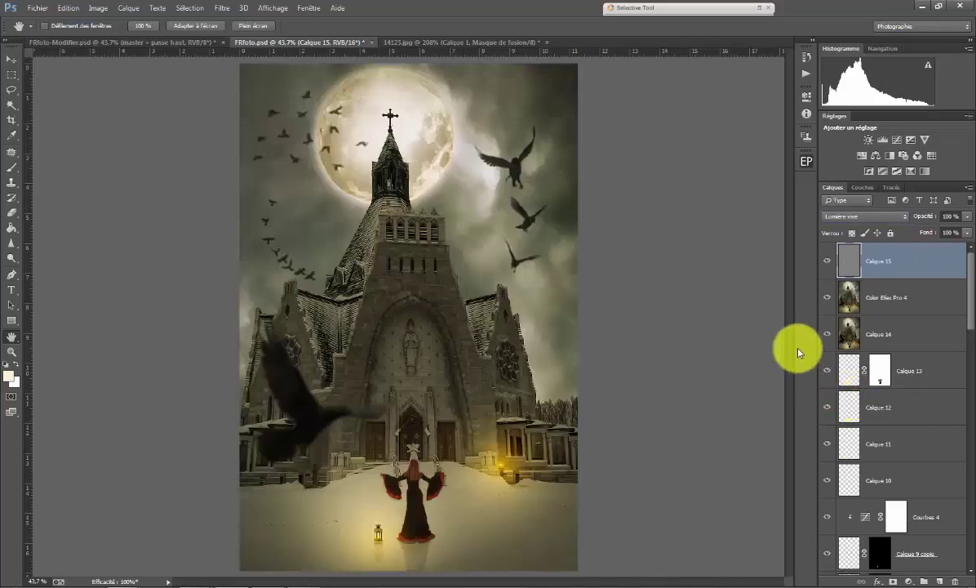
click(827, 260)
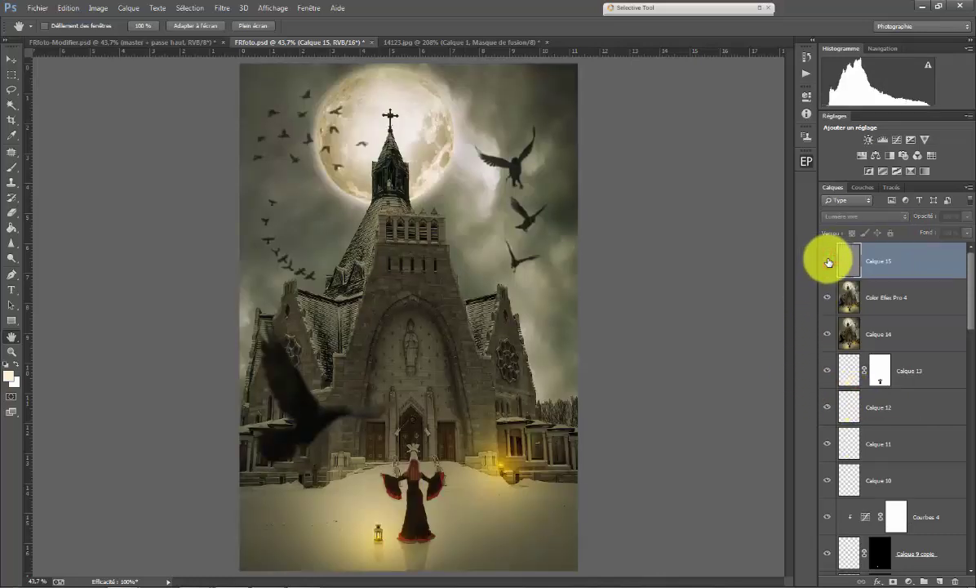
click(827, 260)
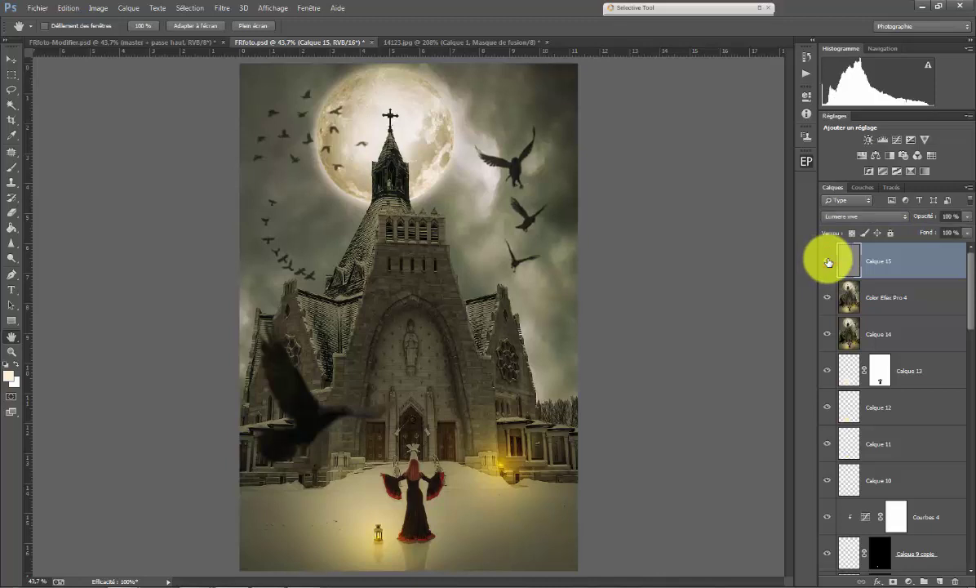